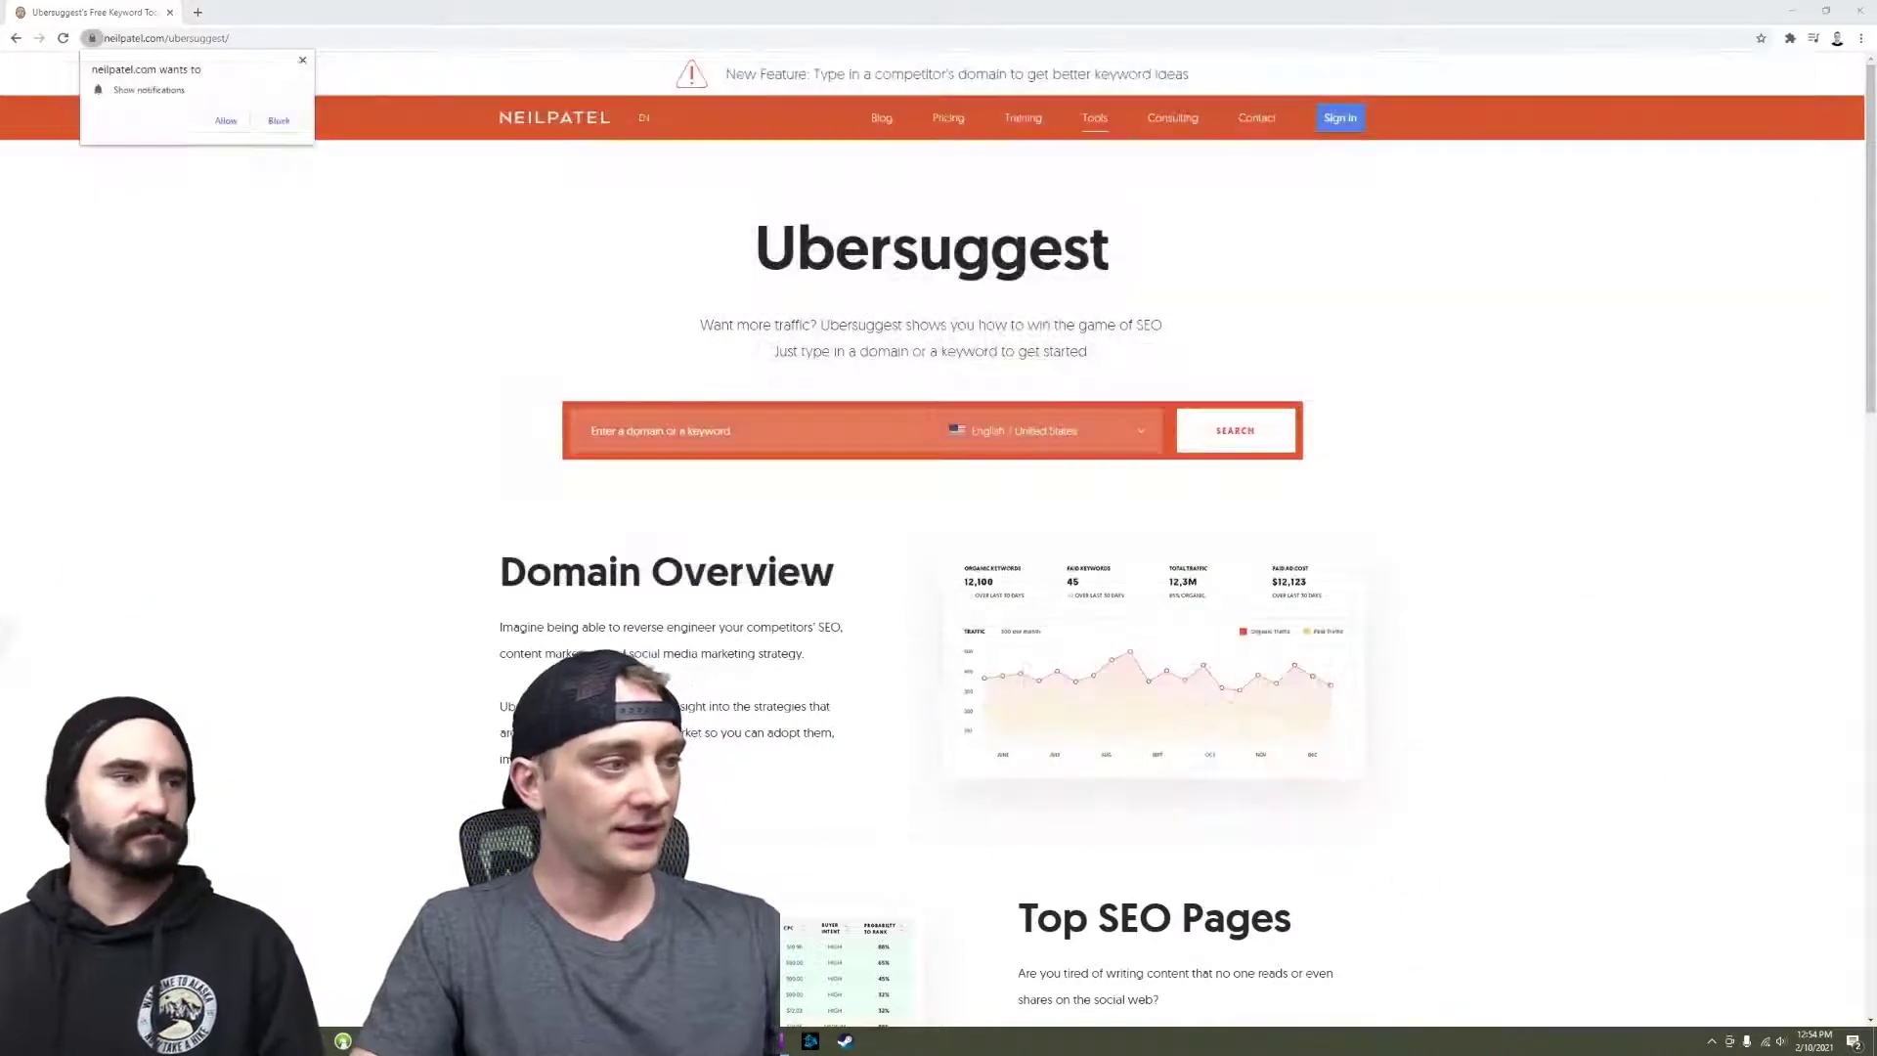
Block Ubersuggest's 'Show notifications' prompt and look over the keyword tool page.
click(302, 61)
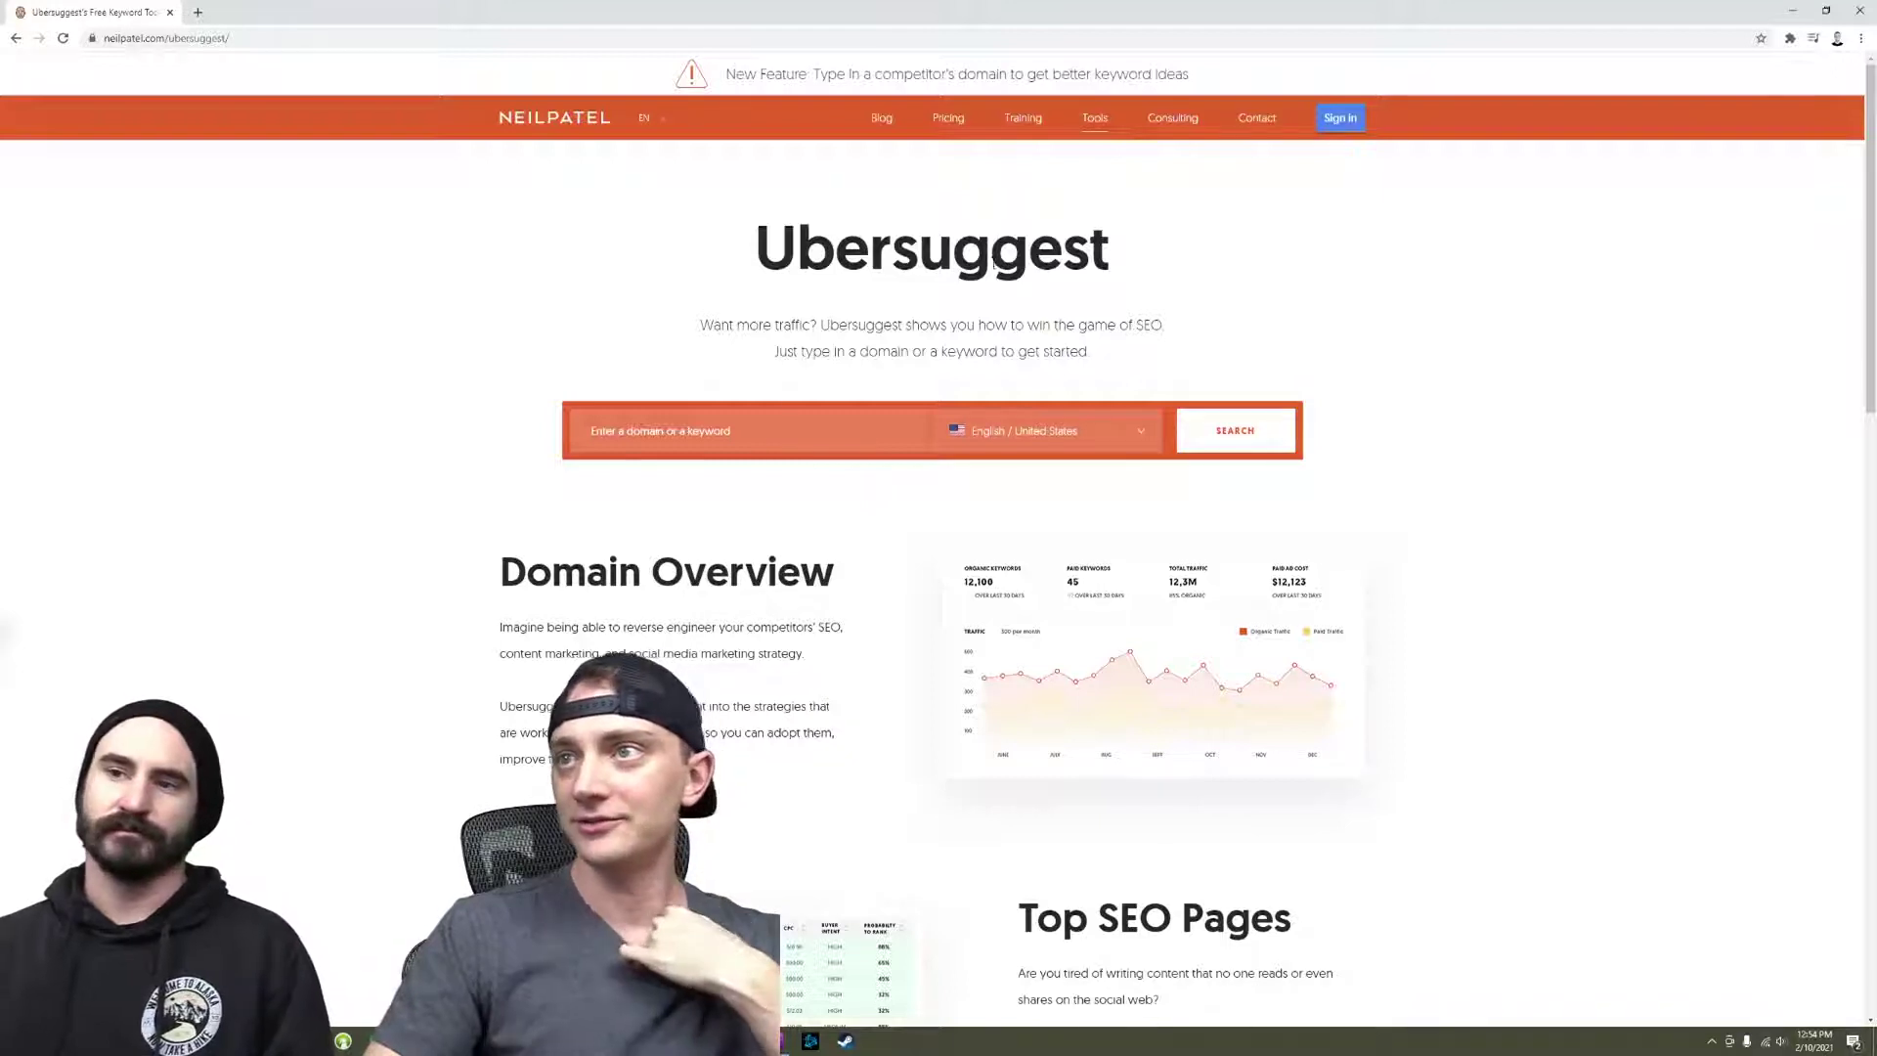
scroll(1457, 310, down, 10)
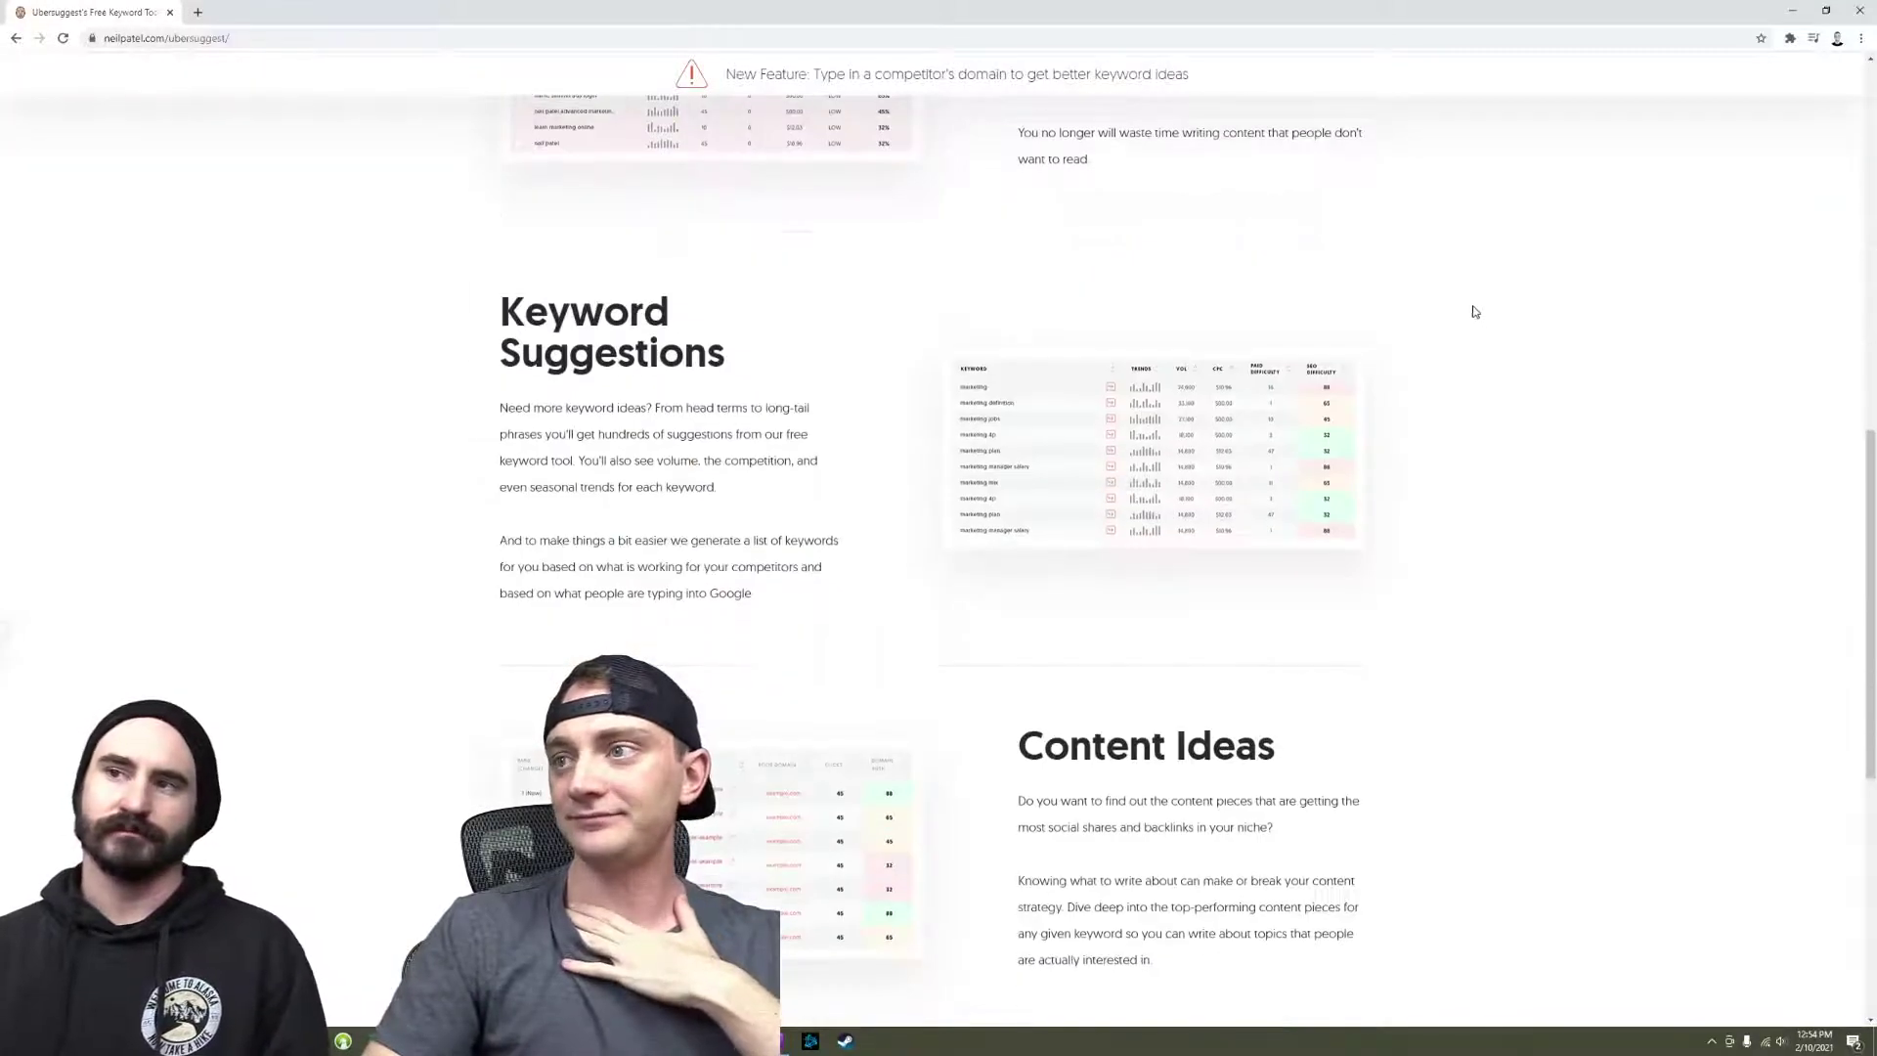
scroll(1476, 312, up, 10)
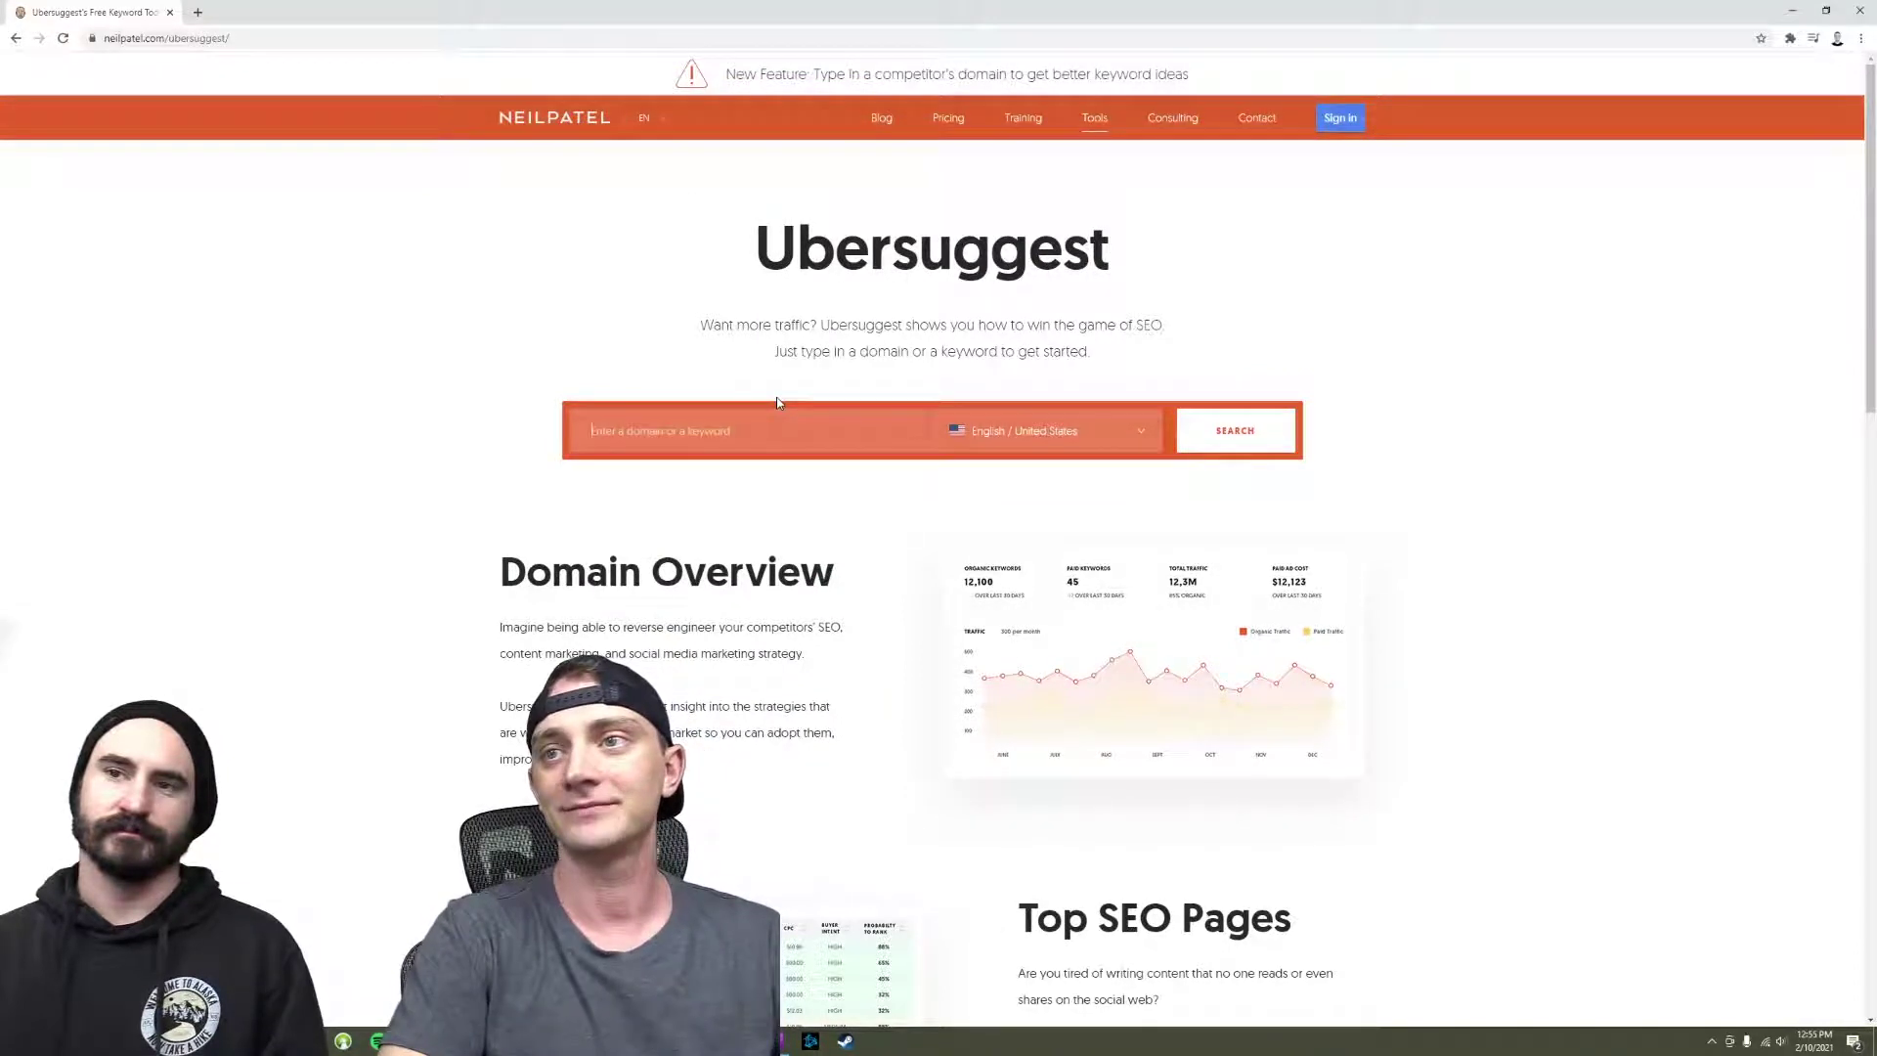
Search 'denver seo' and close the registration popup to see volume 2,400 and difficulty 24.
text(denver seo)
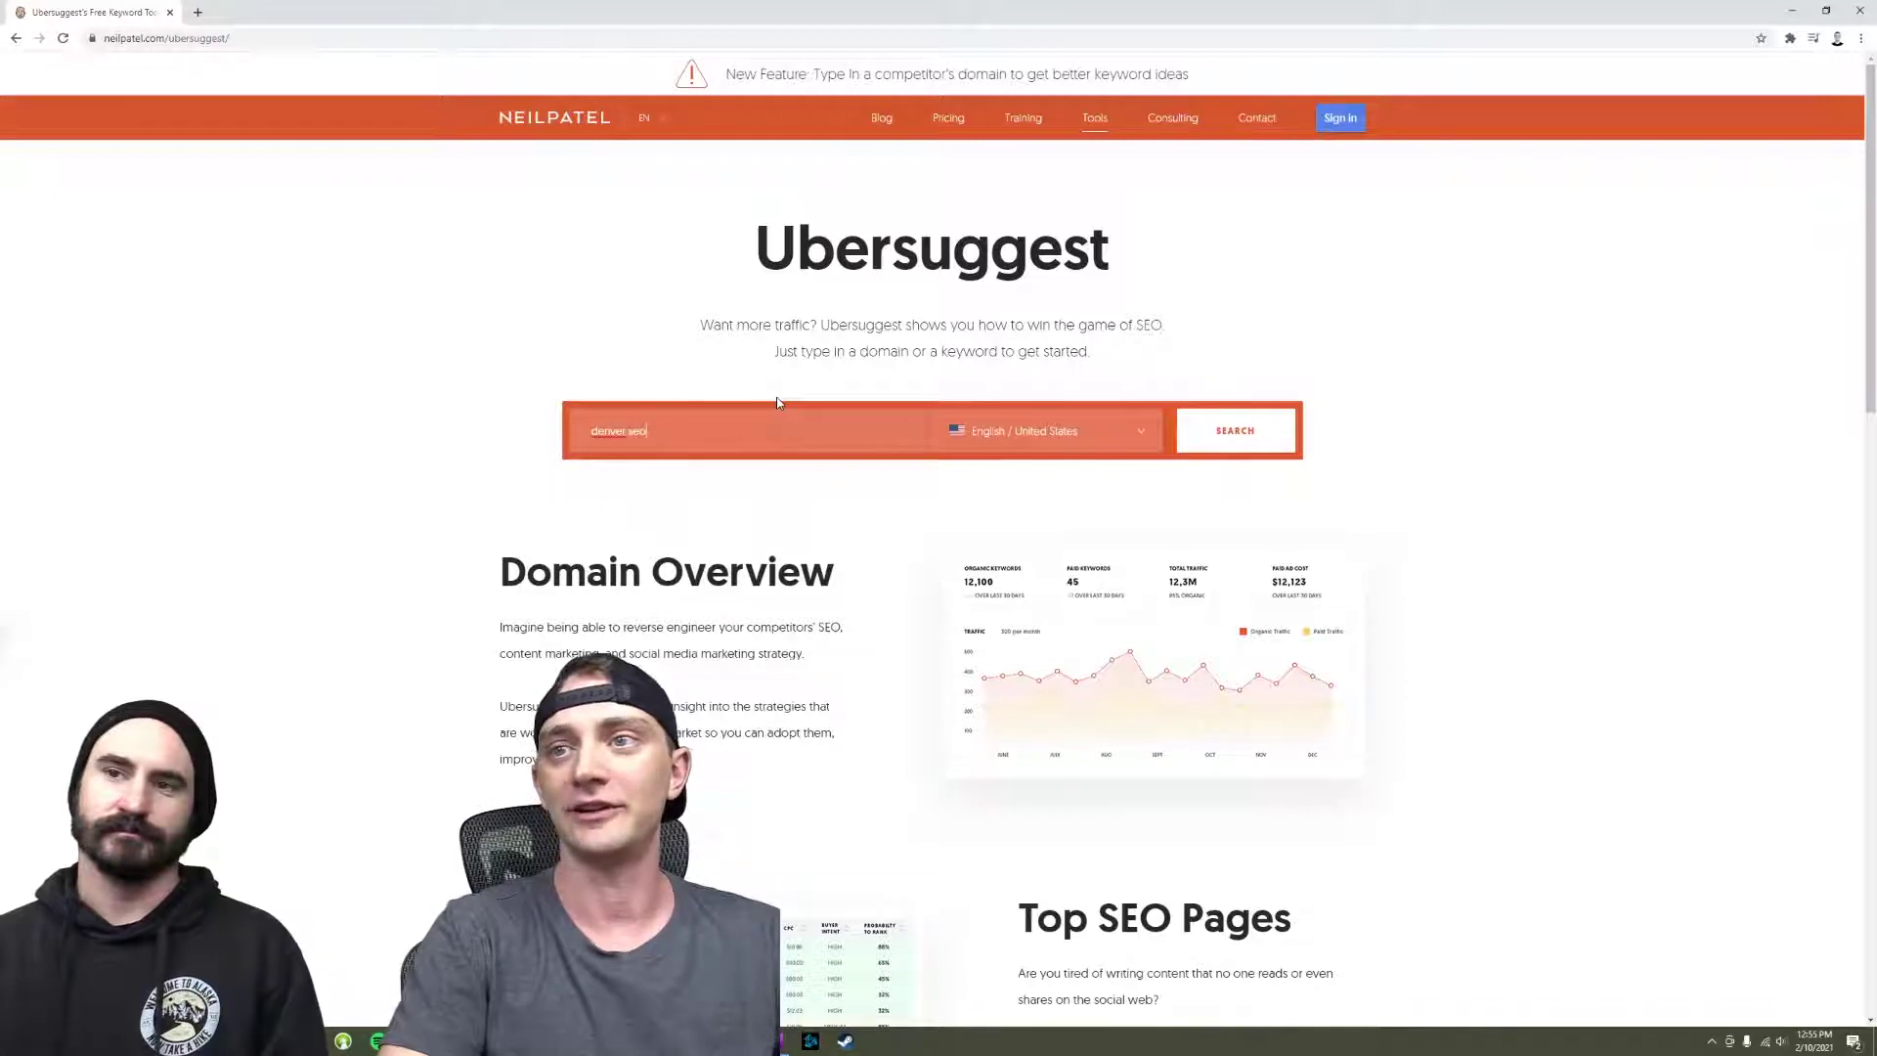
key(Return)
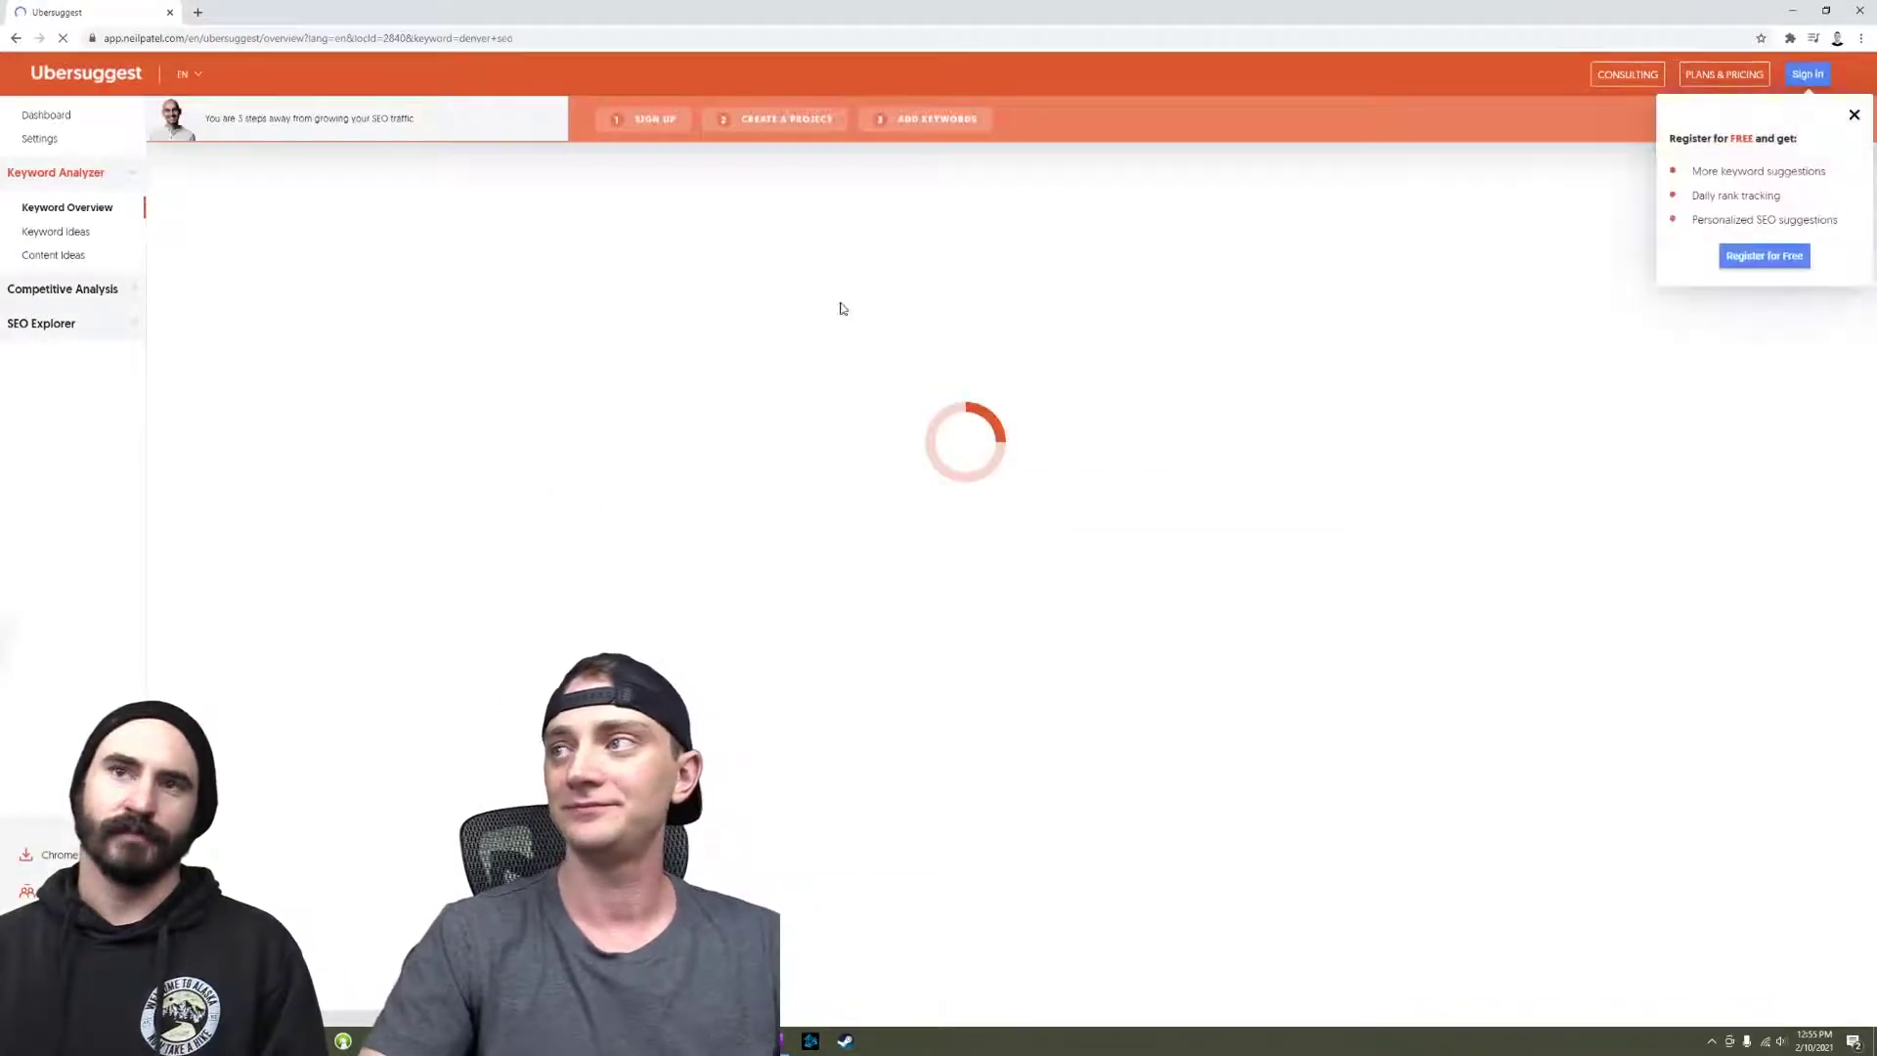
click(1854, 114)
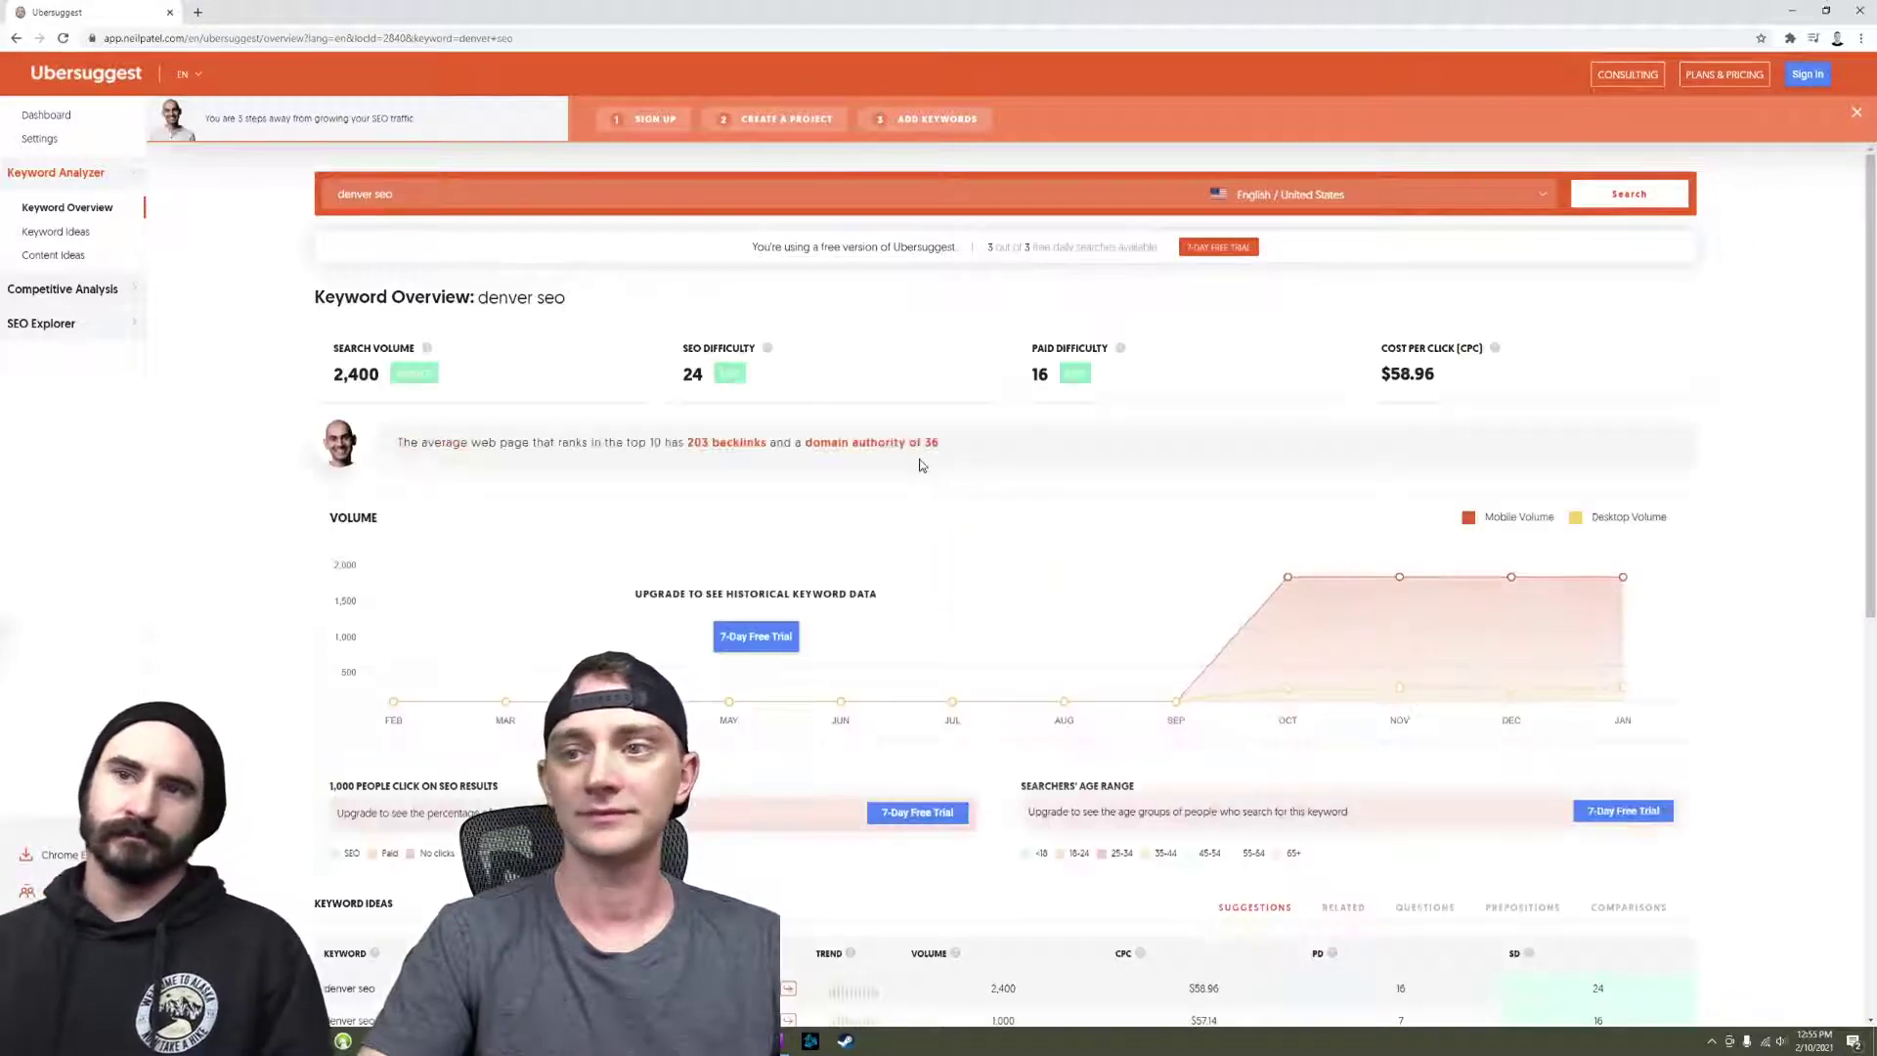
scroll(1672, 449, down, 1)
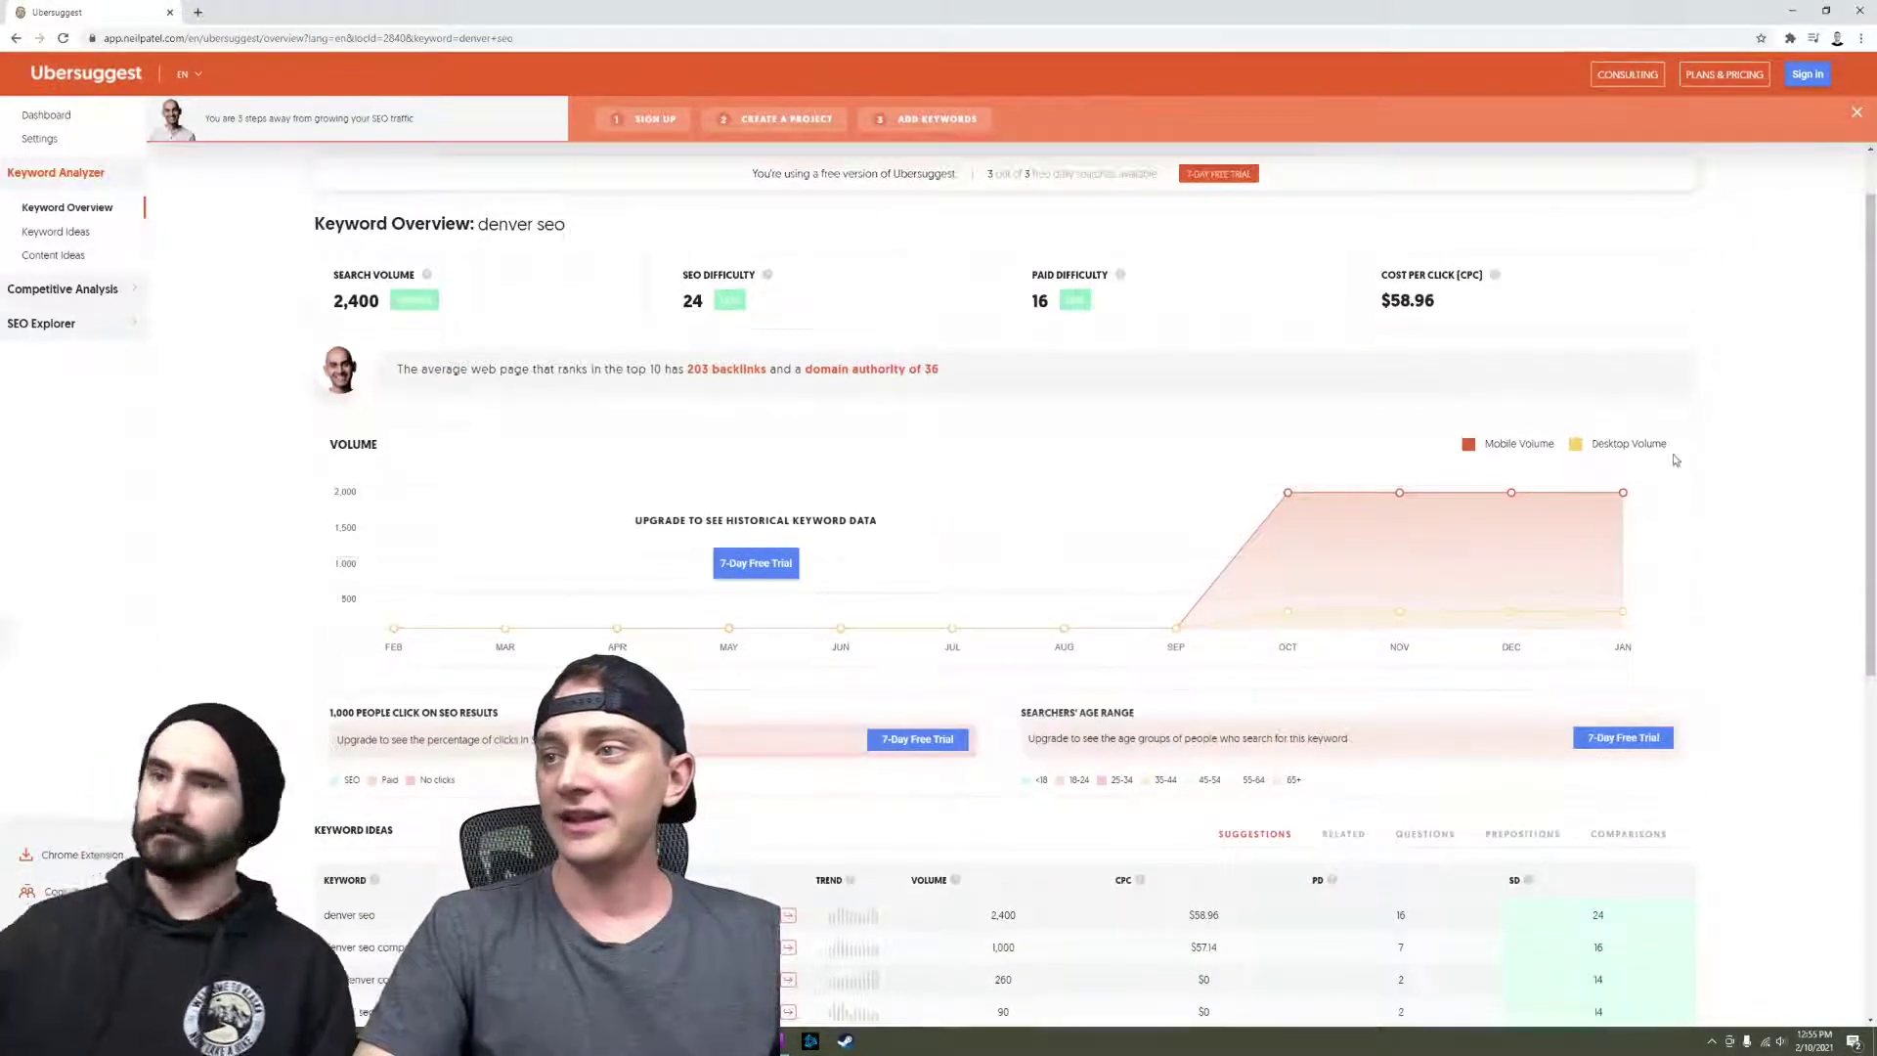
scroll(1682, 460, up, 1)
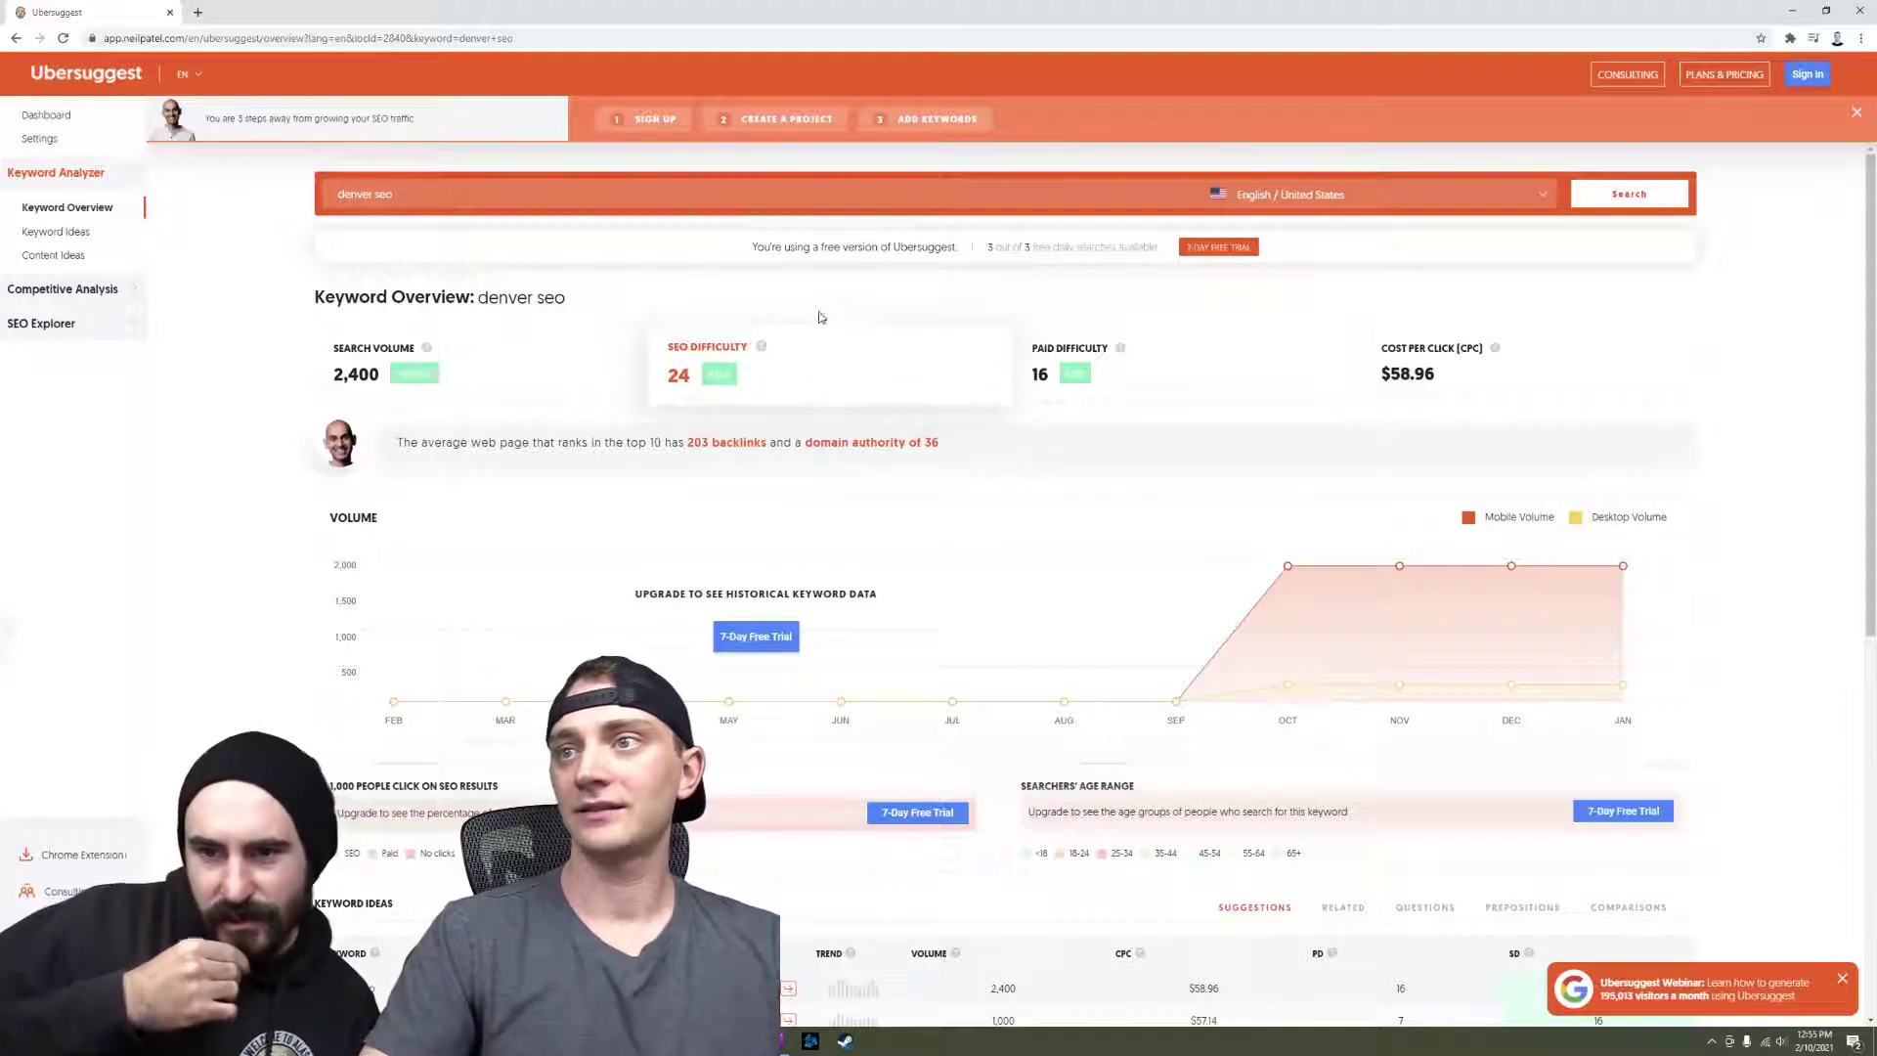
click(817, 369)
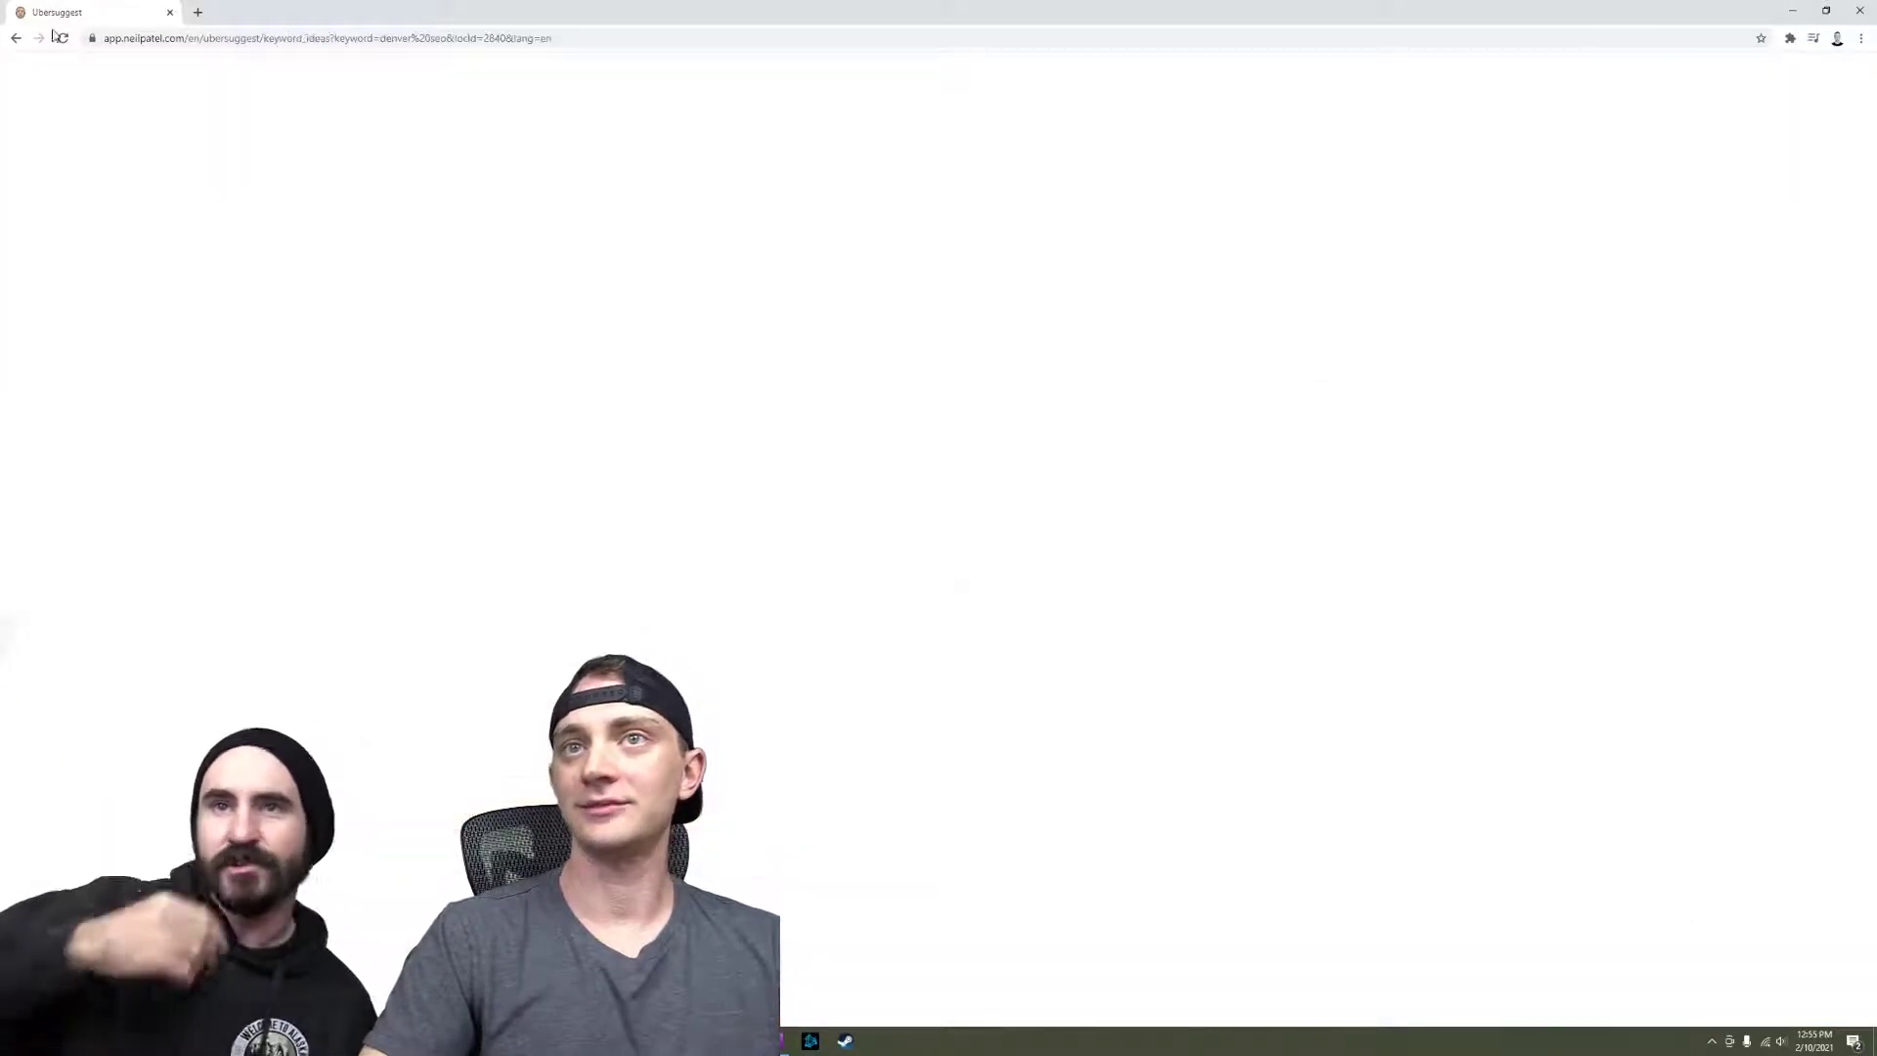
click(15, 39)
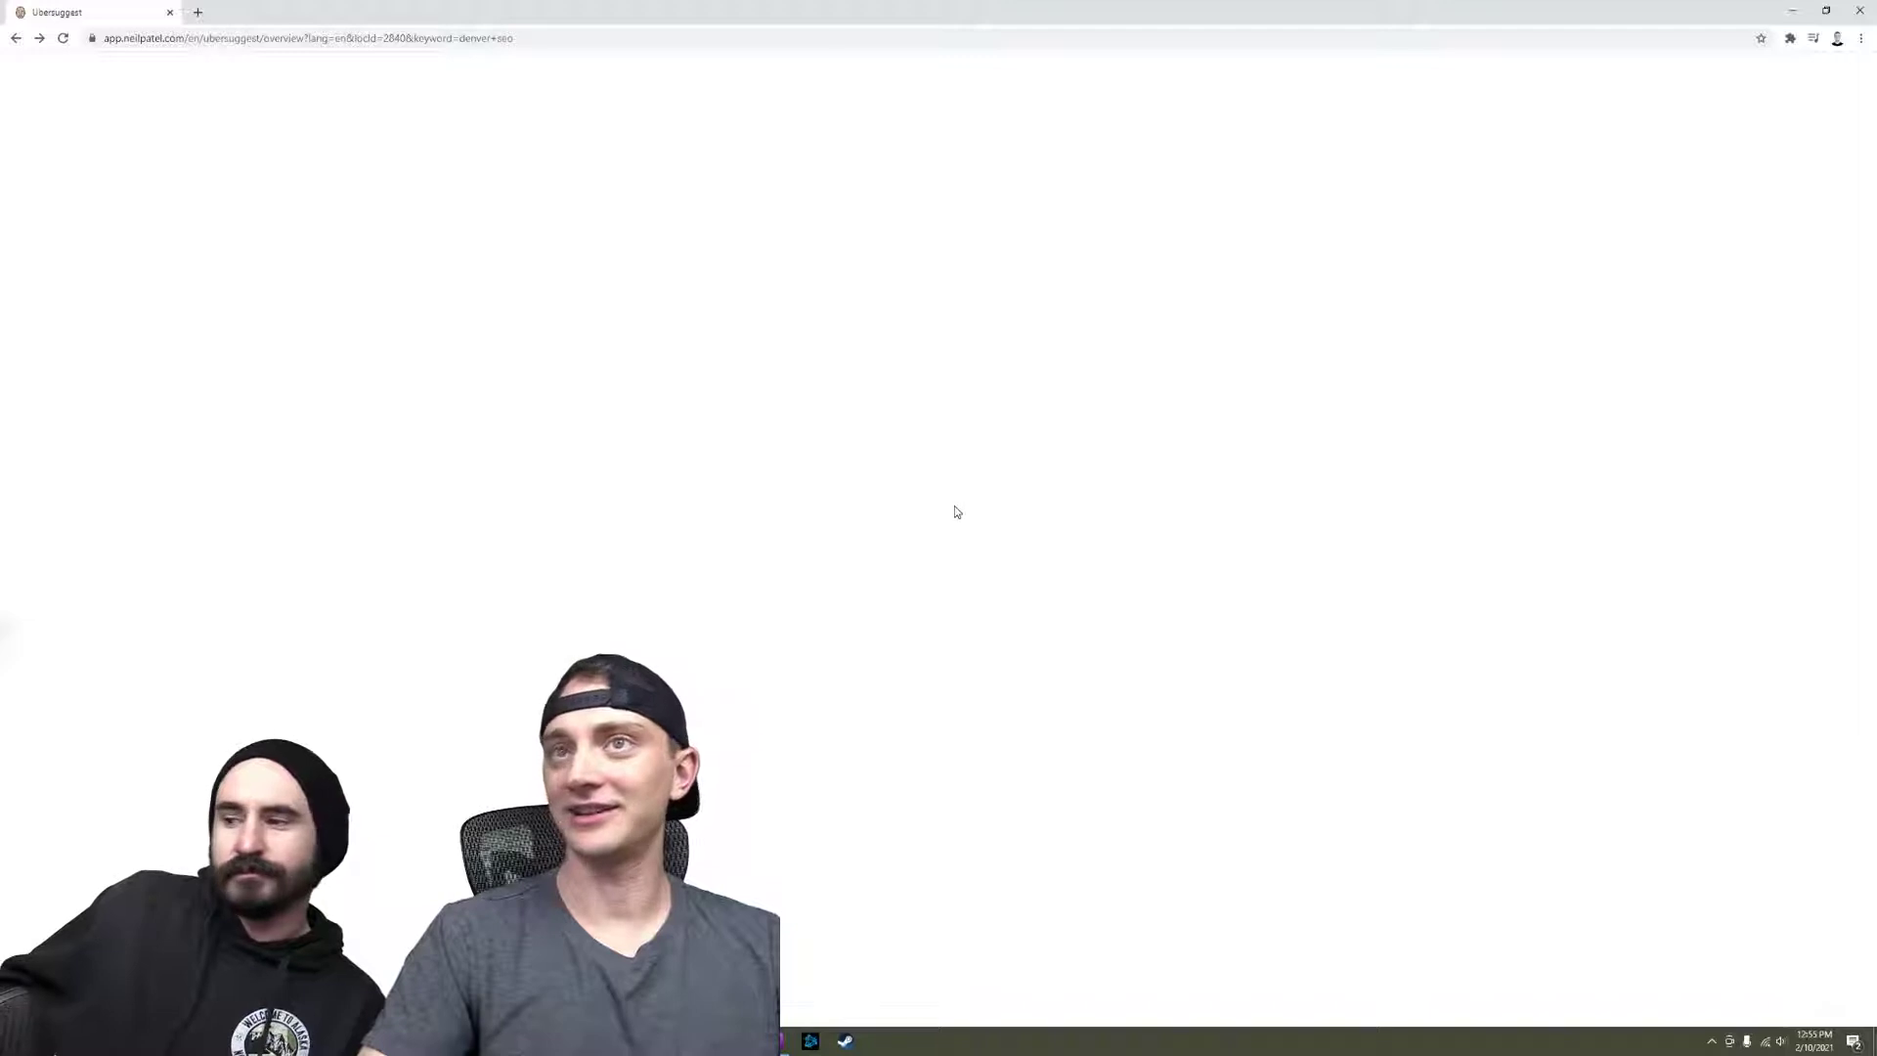
click(15, 39)
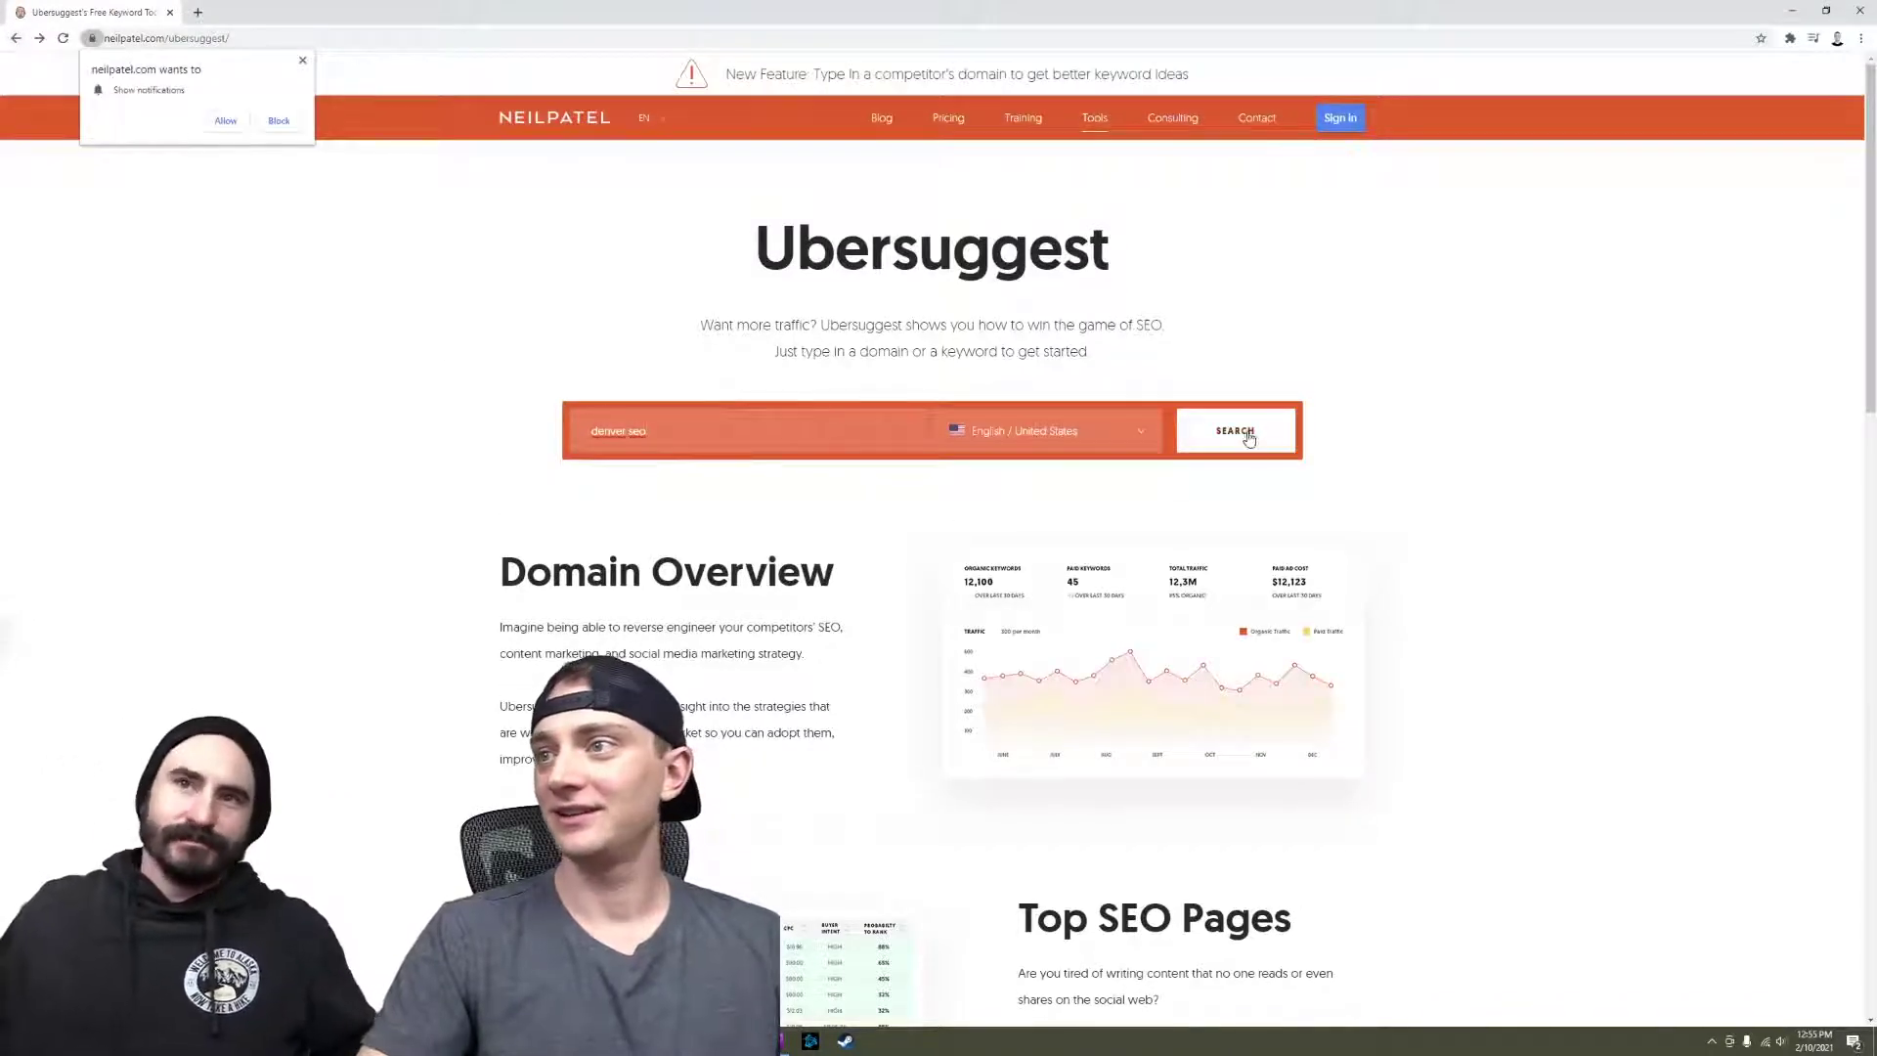
click(1237, 431)
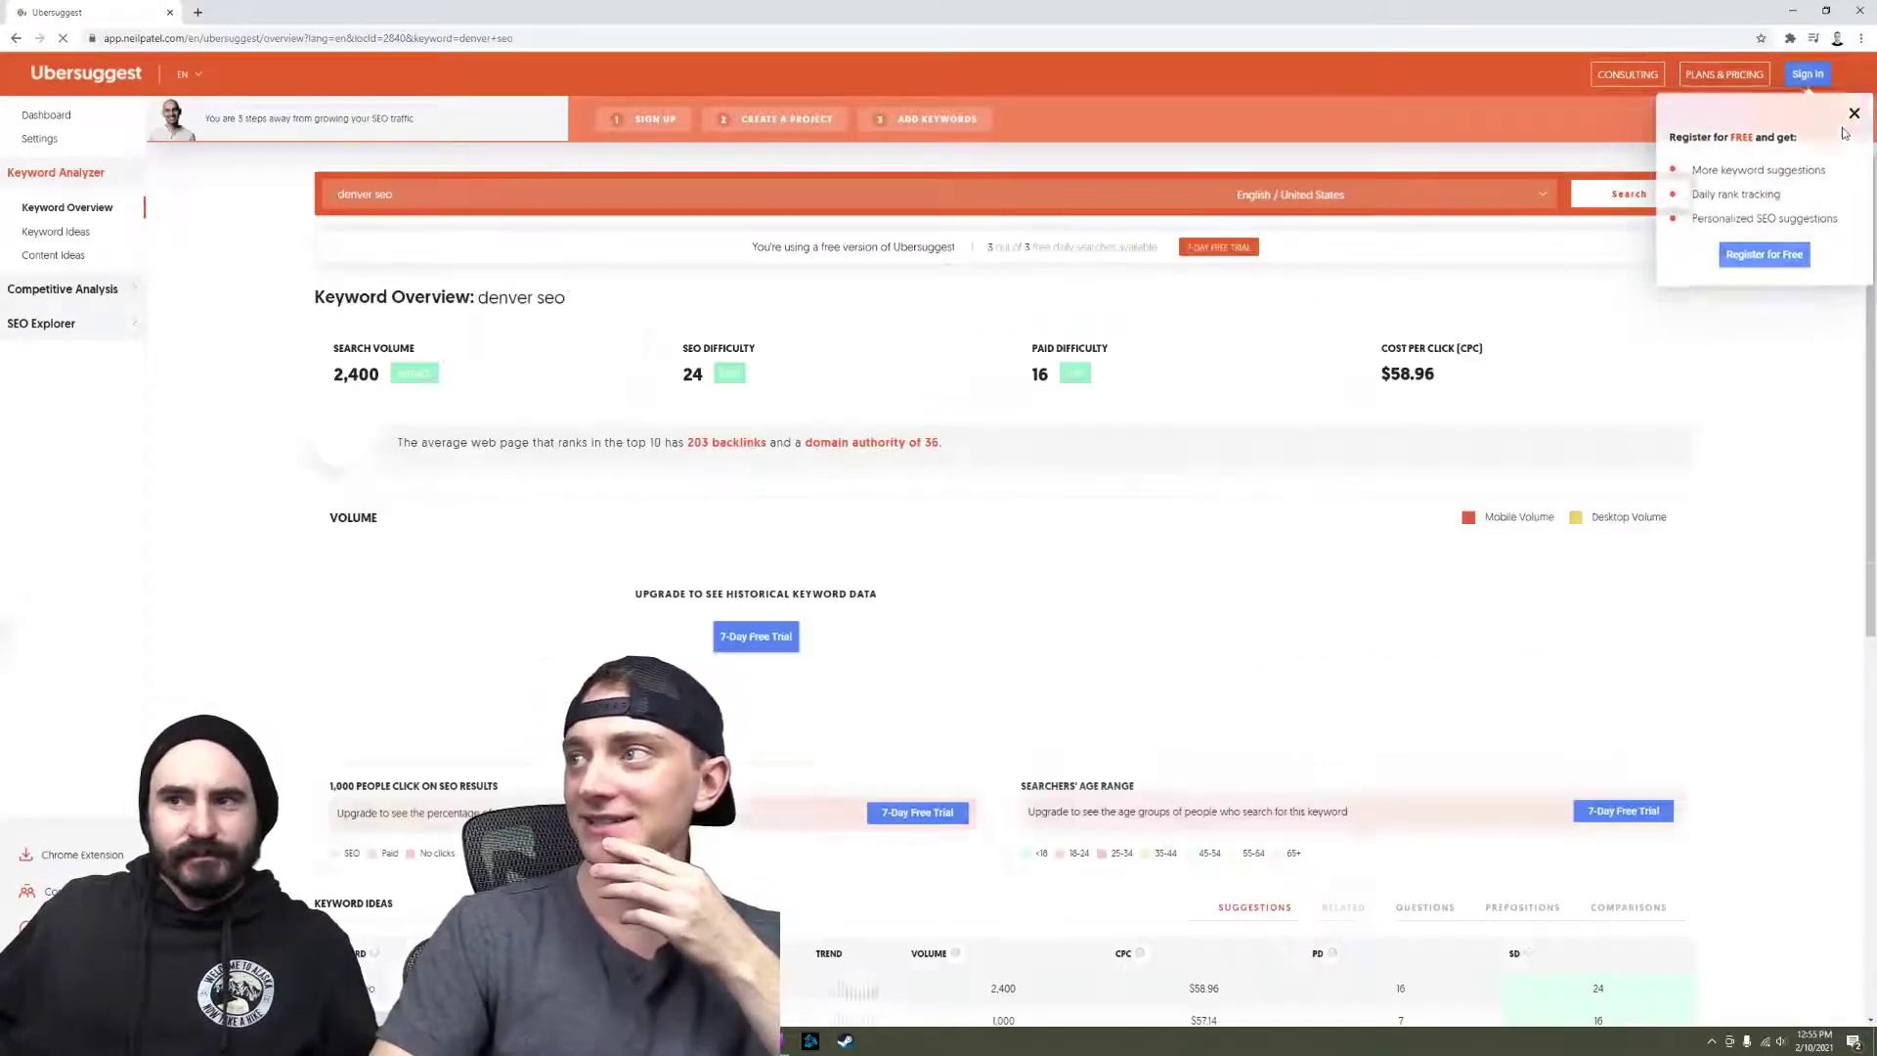
scroll(1733, 486, down, 1)
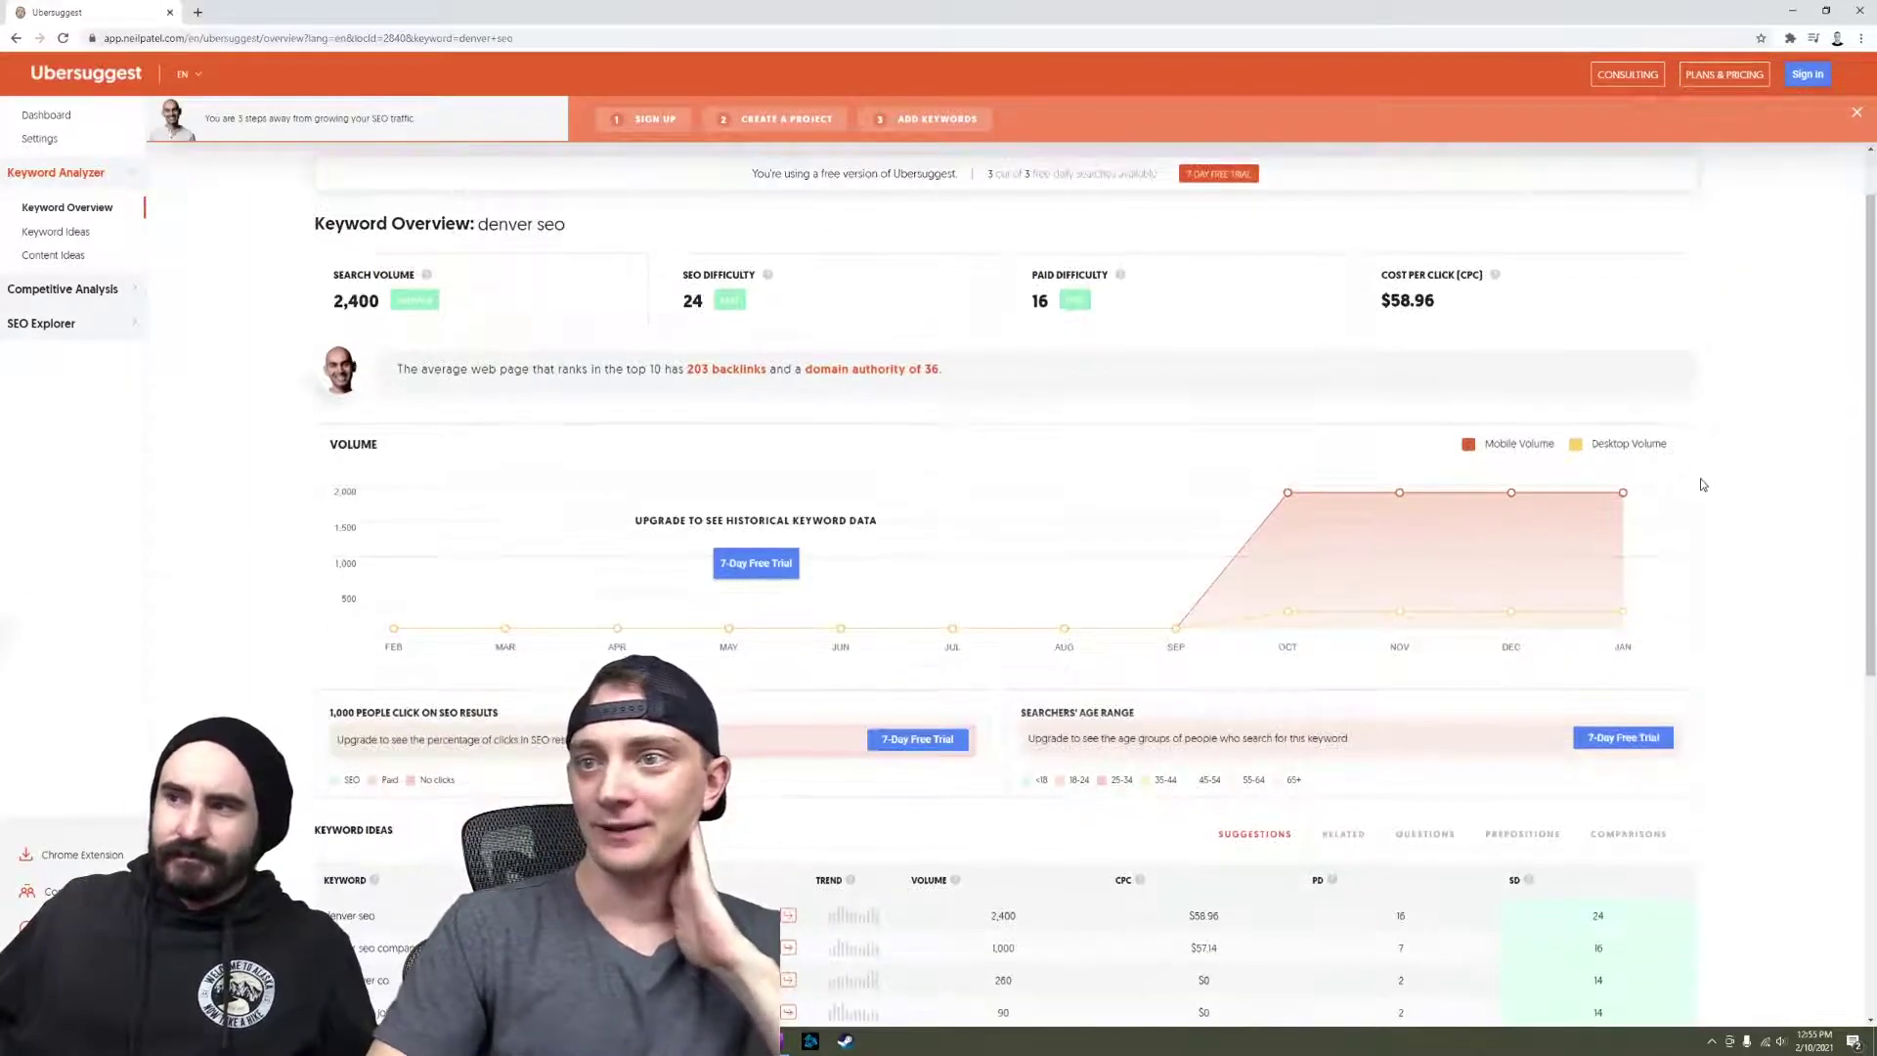
scroll(1745, 474, down, 1)
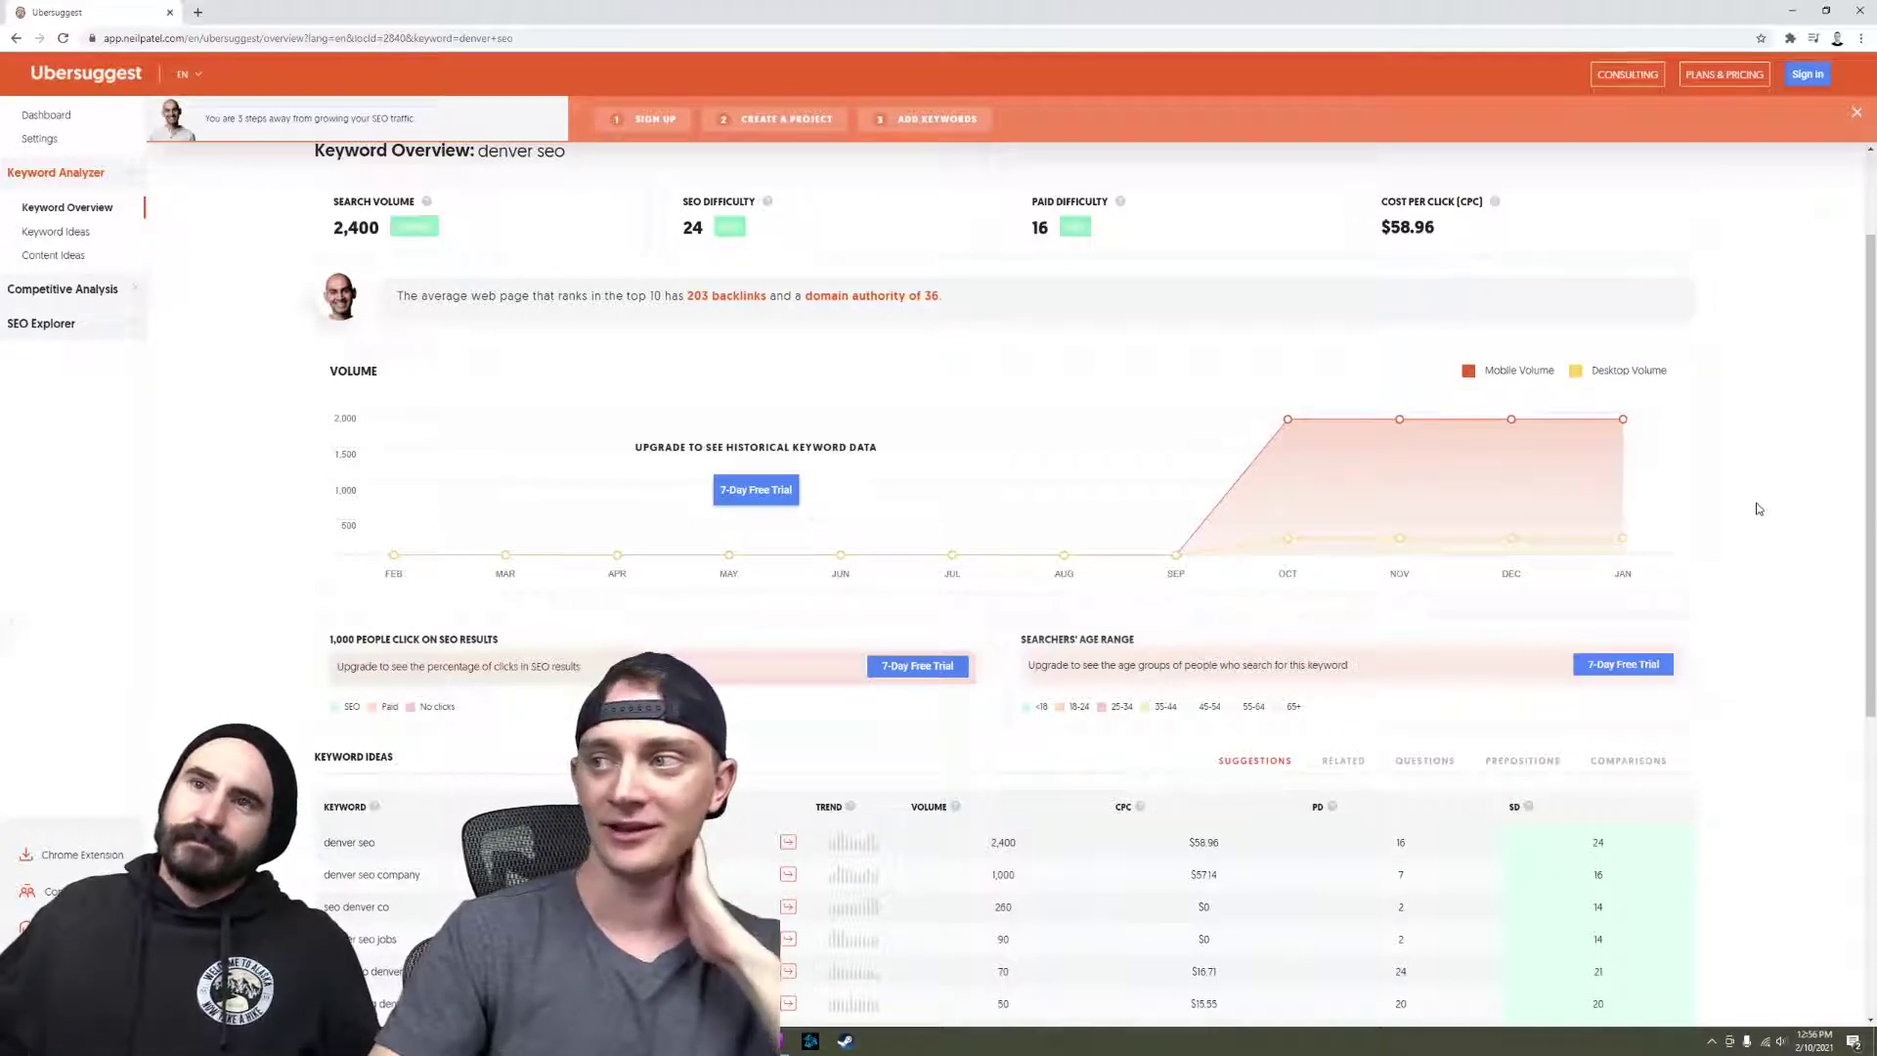
scroll(1775, 493, up, 3)
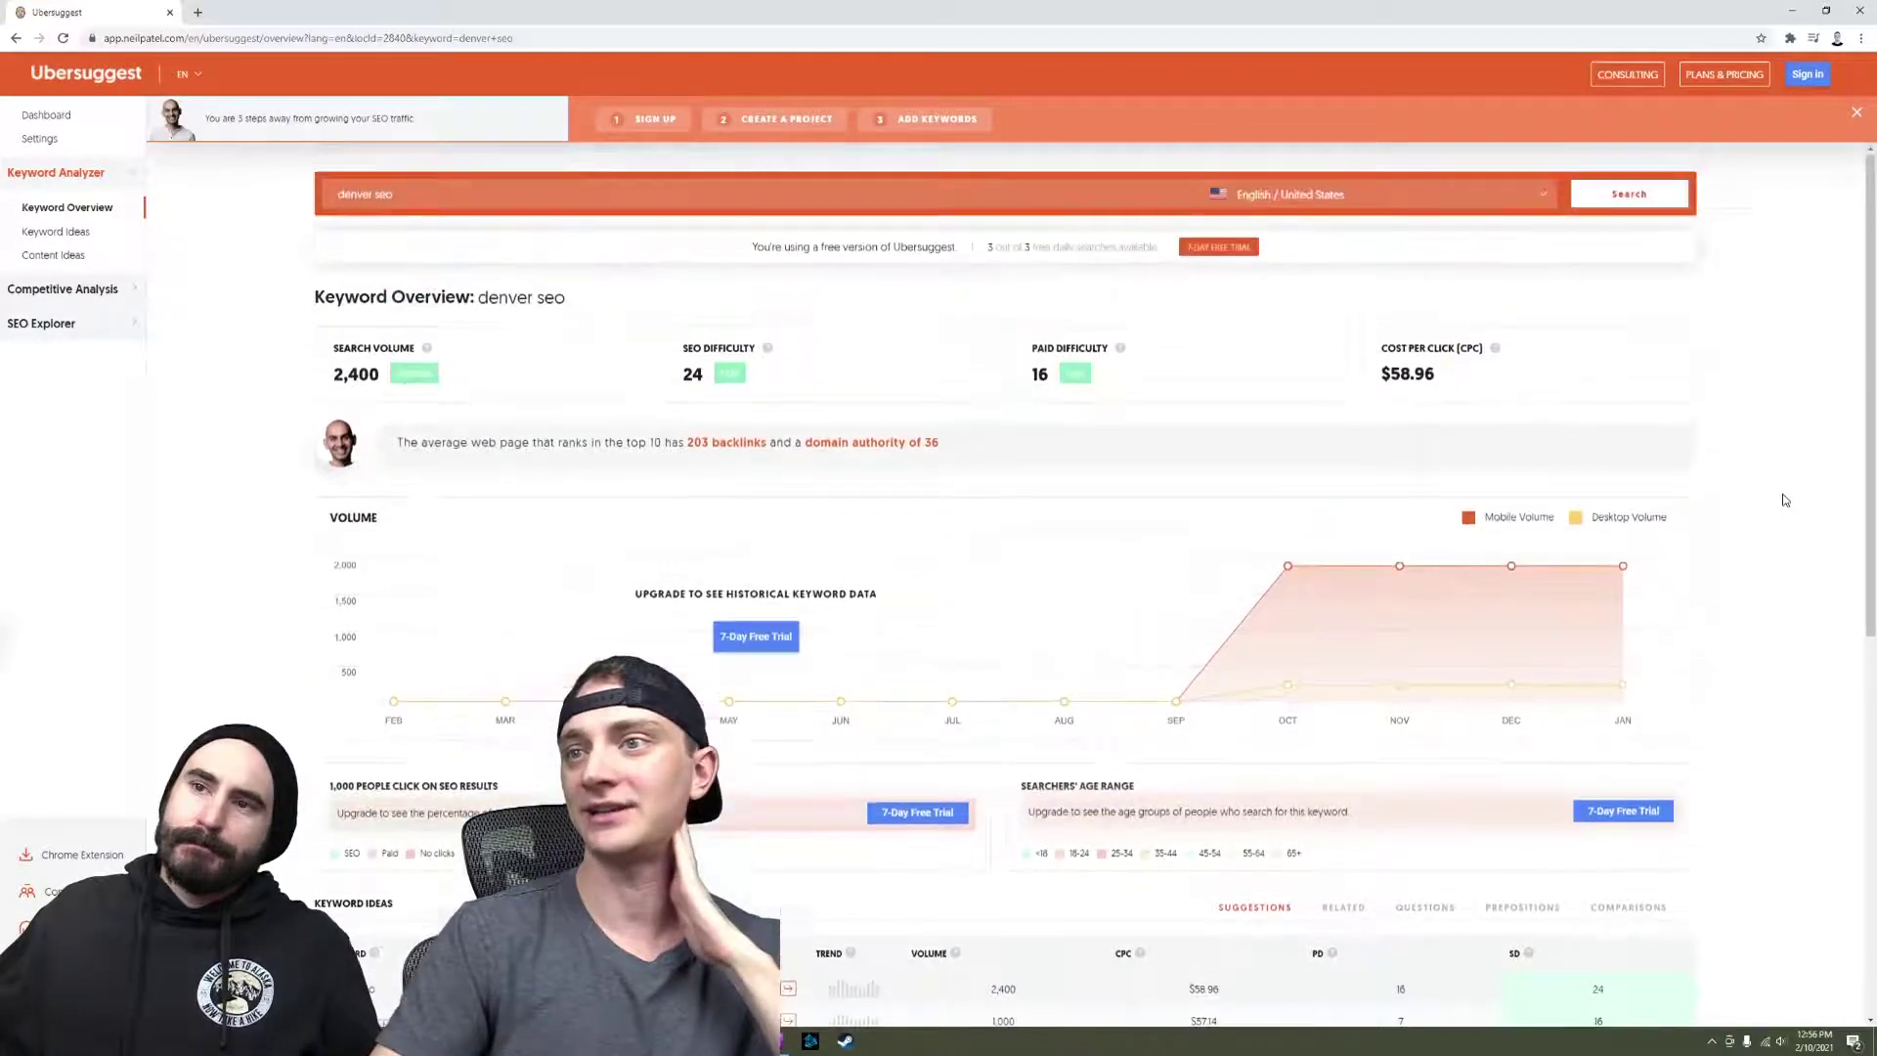
scroll(1776, 493, down, 1)
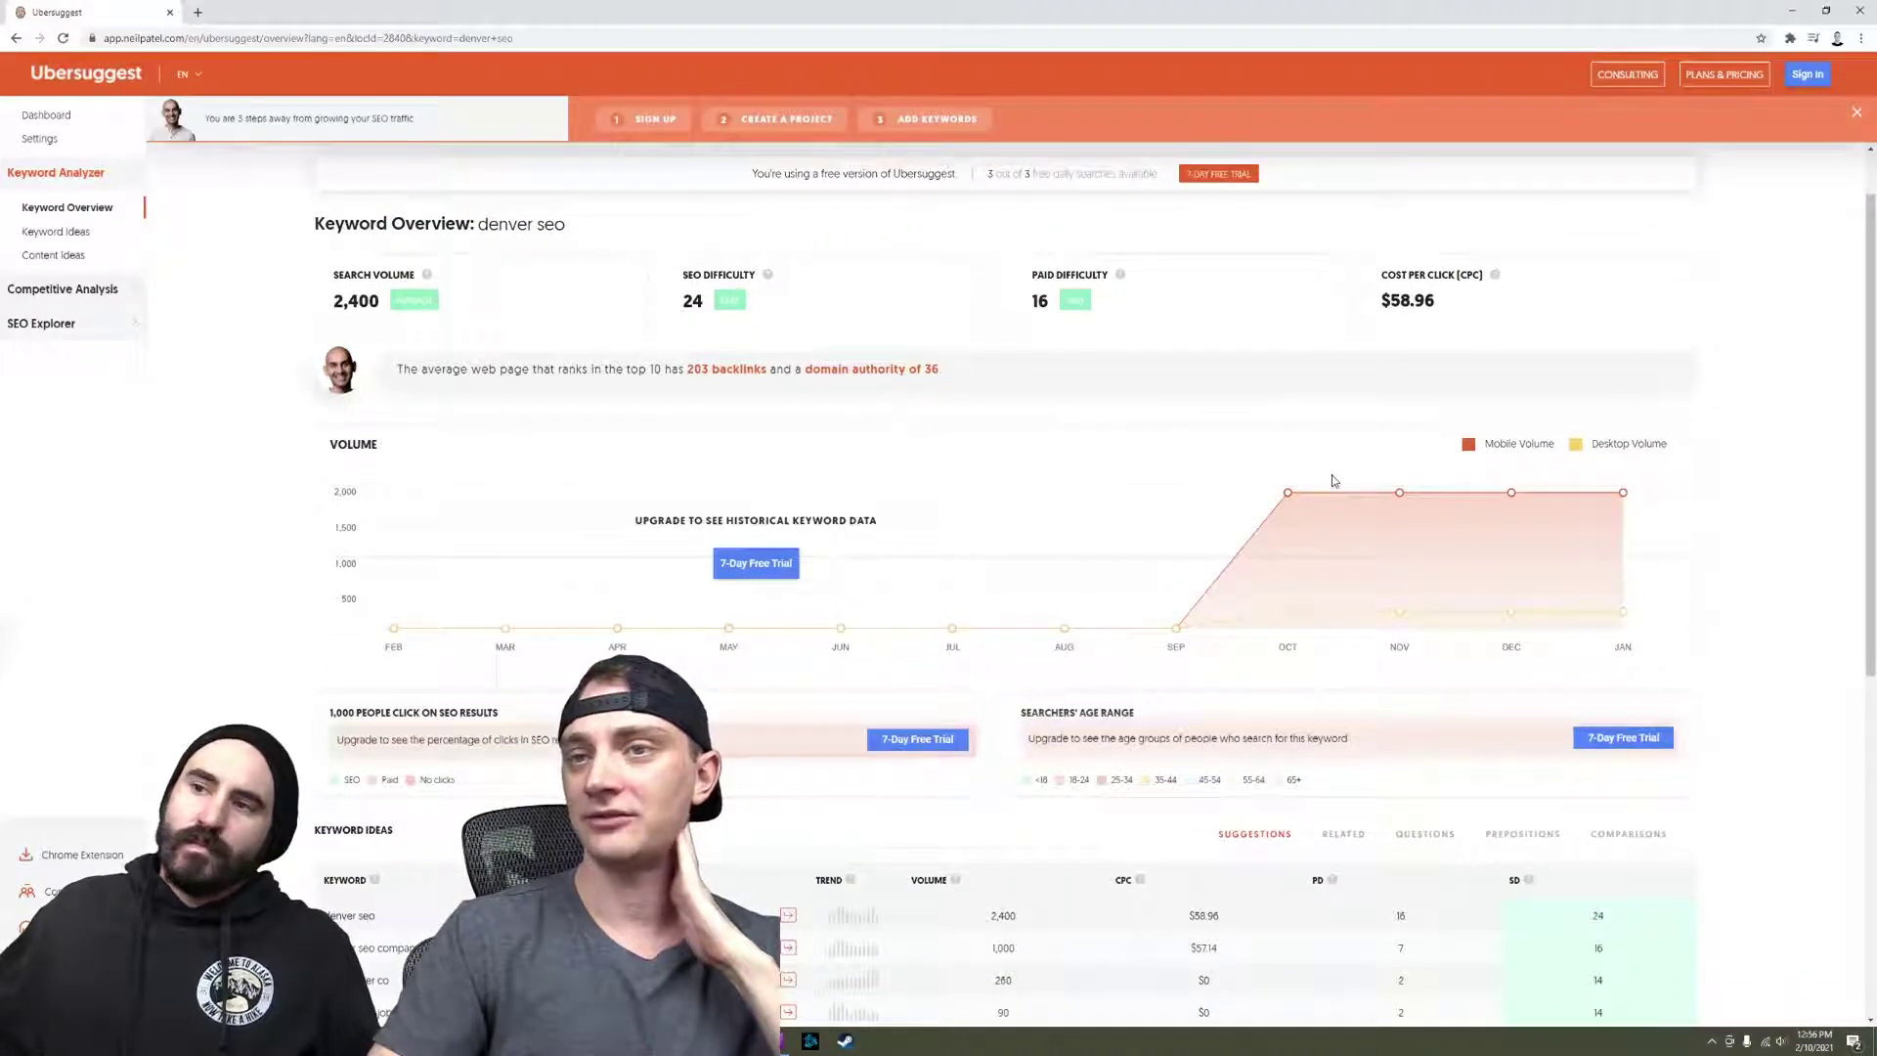
scroll(1707, 534, down, 2)
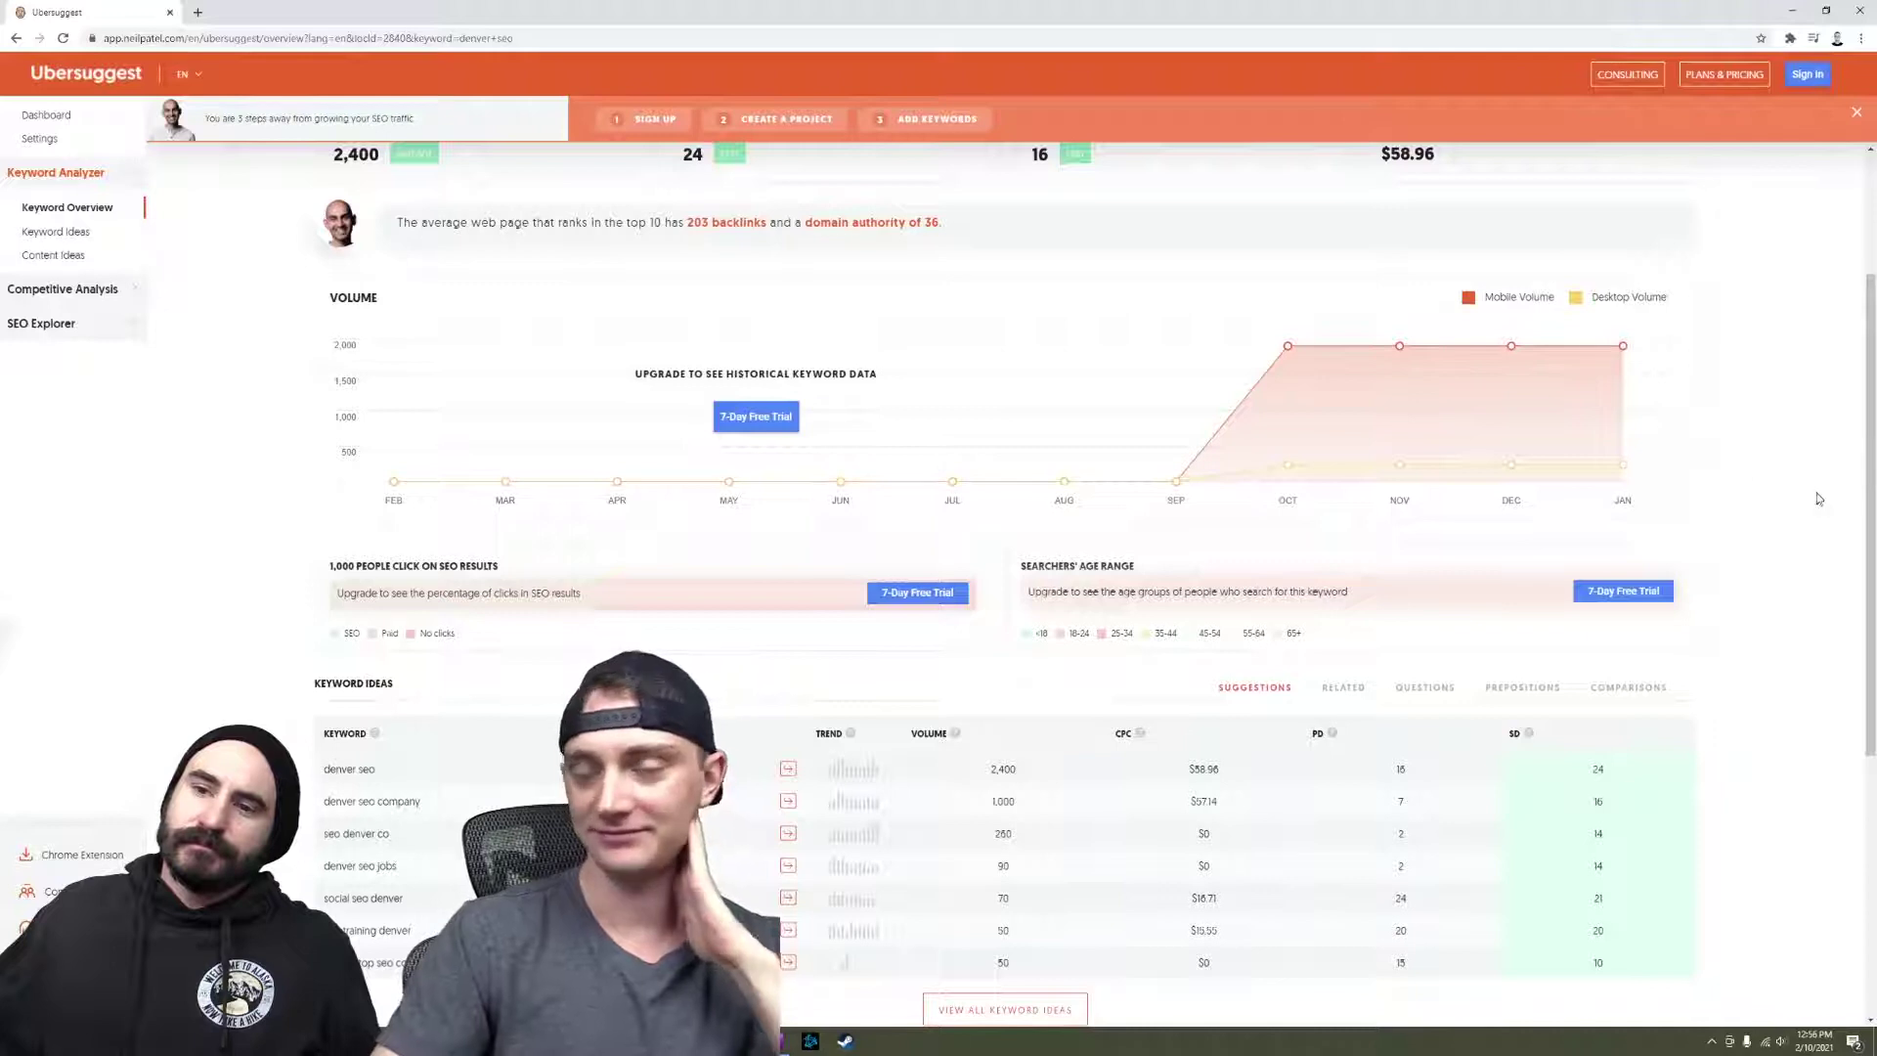
scroll(1855, 500, down, 2)
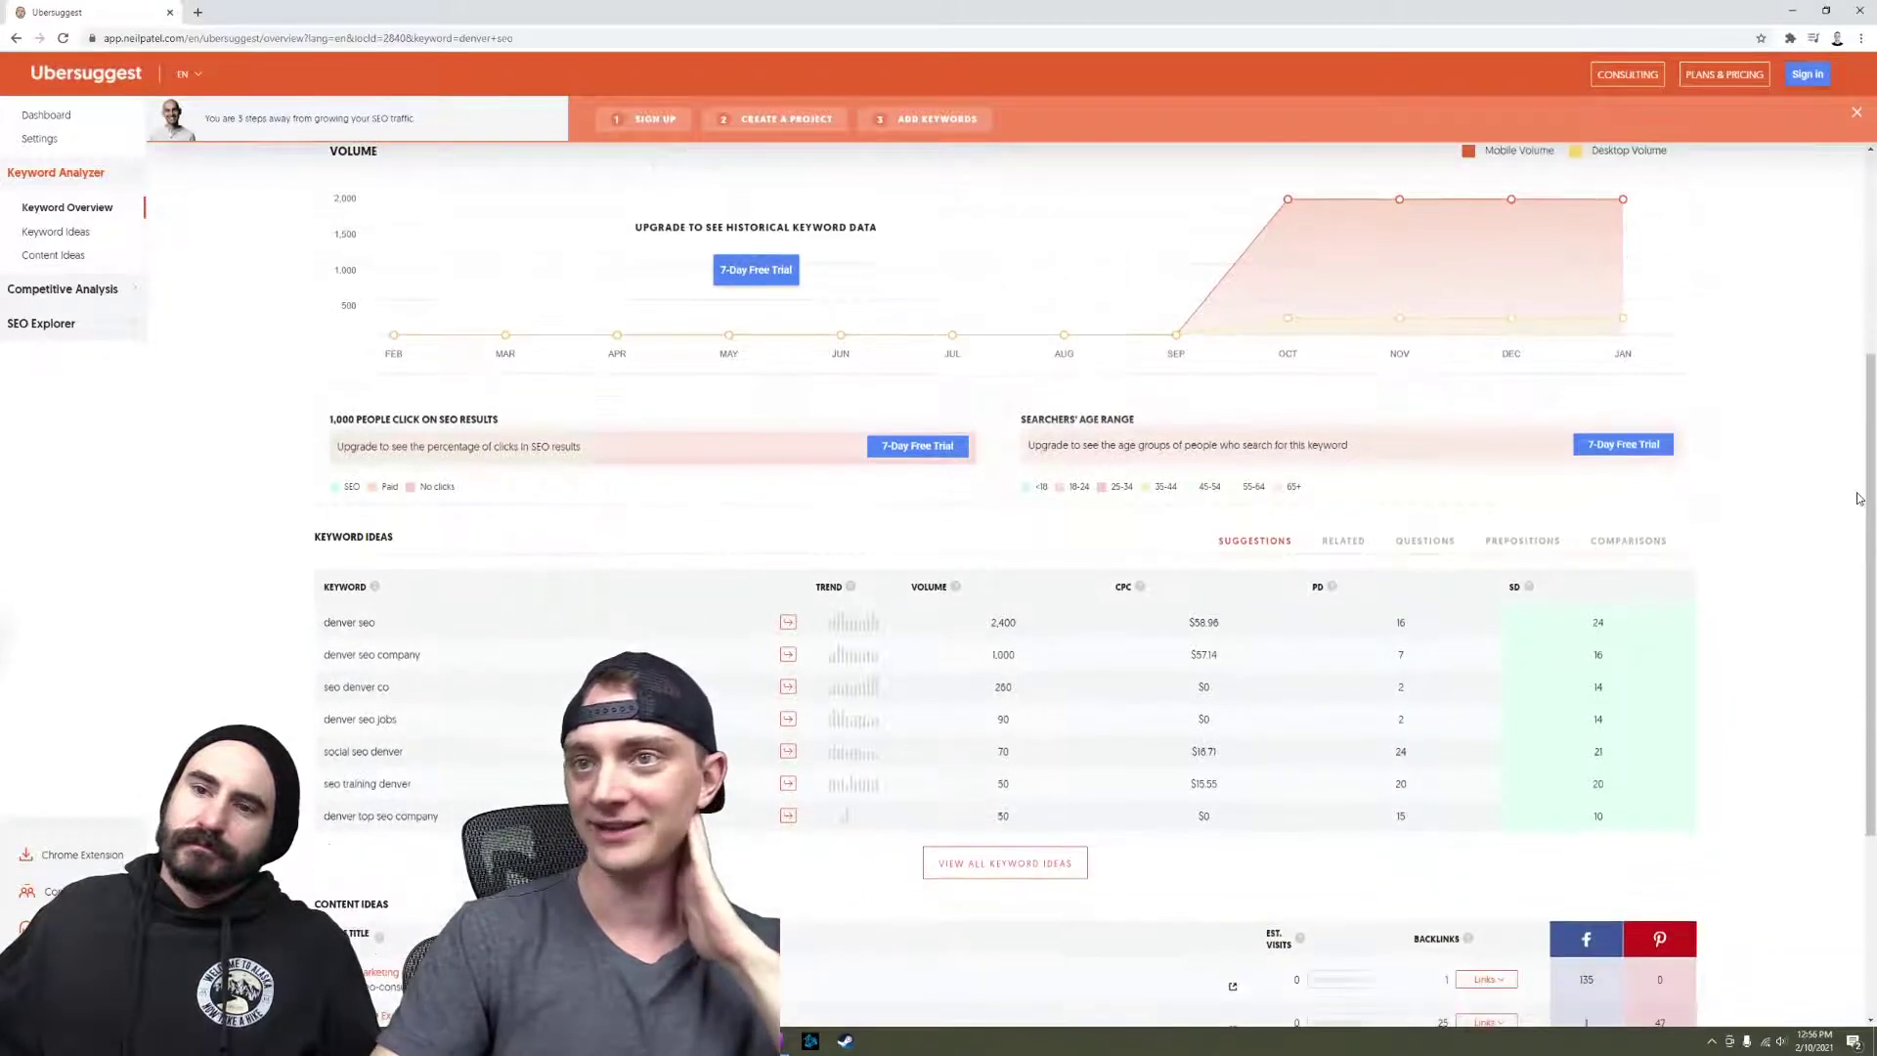
scroll(1848, 484, down, 1)
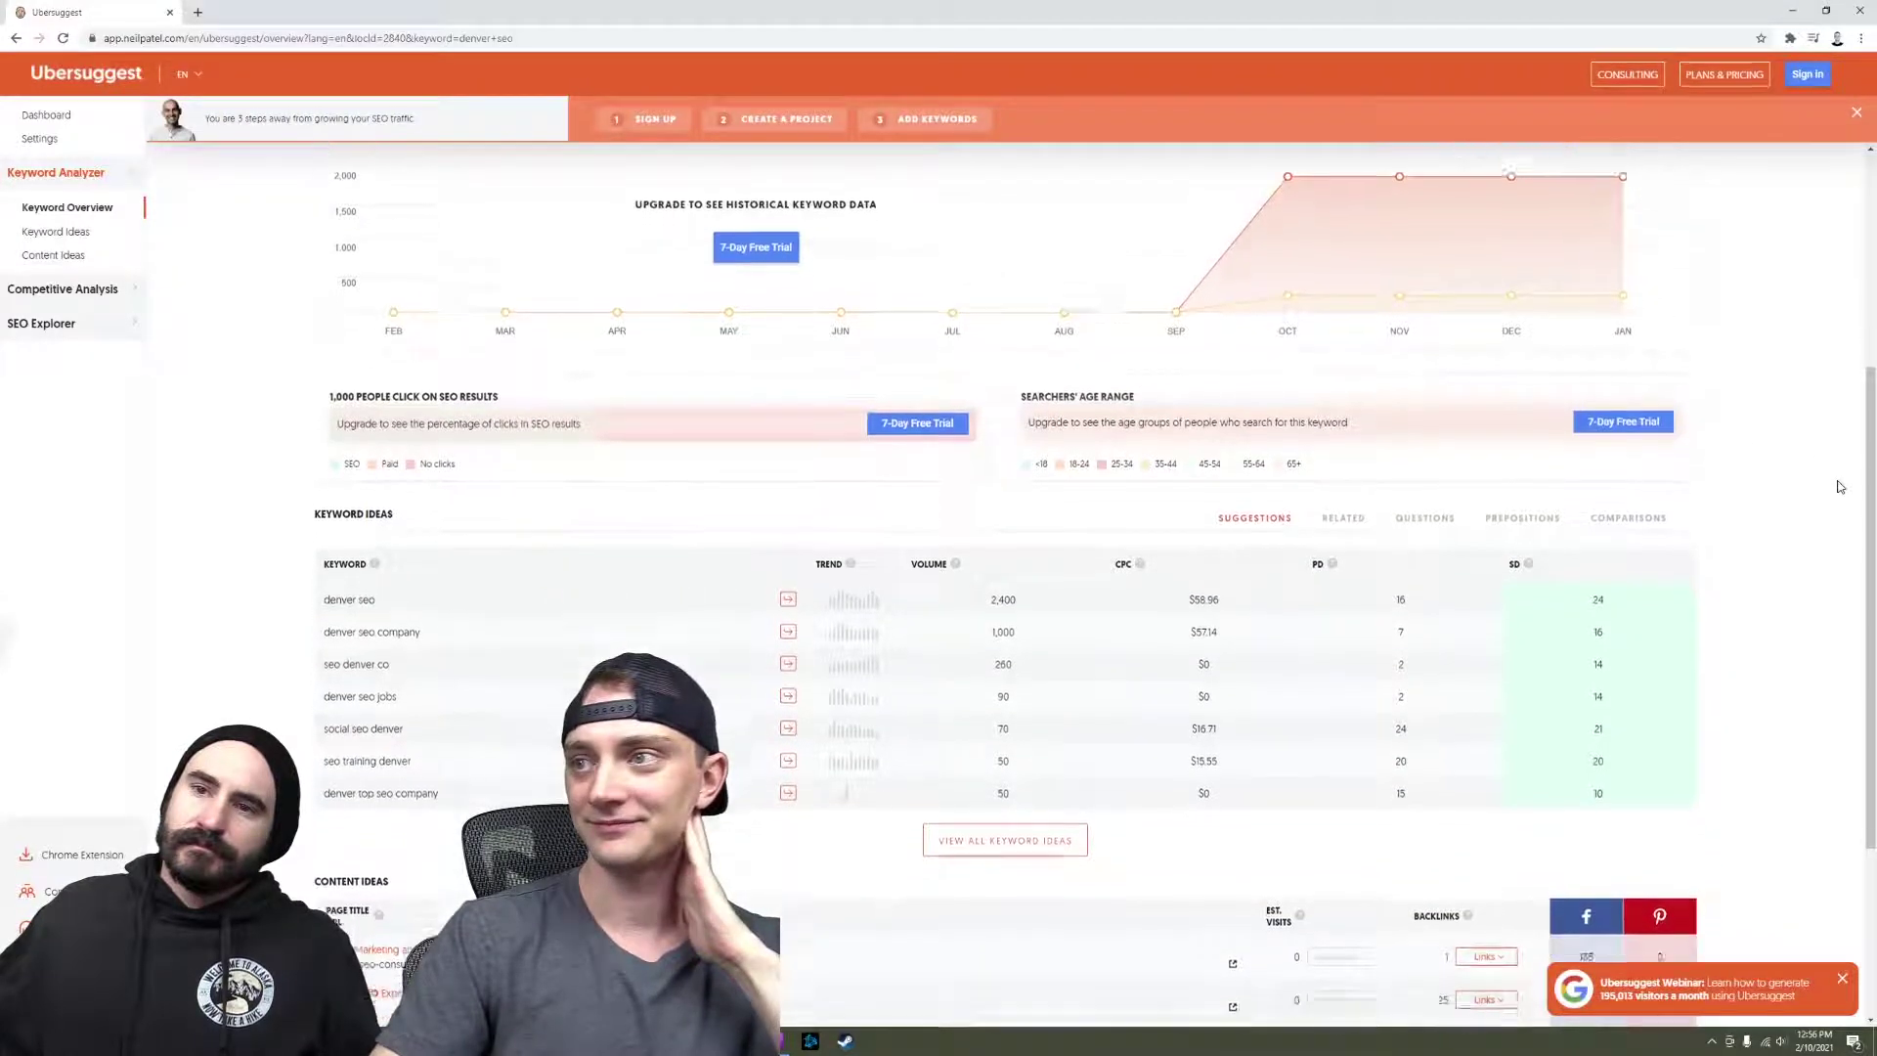
scroll(1799, 467, down, 1)
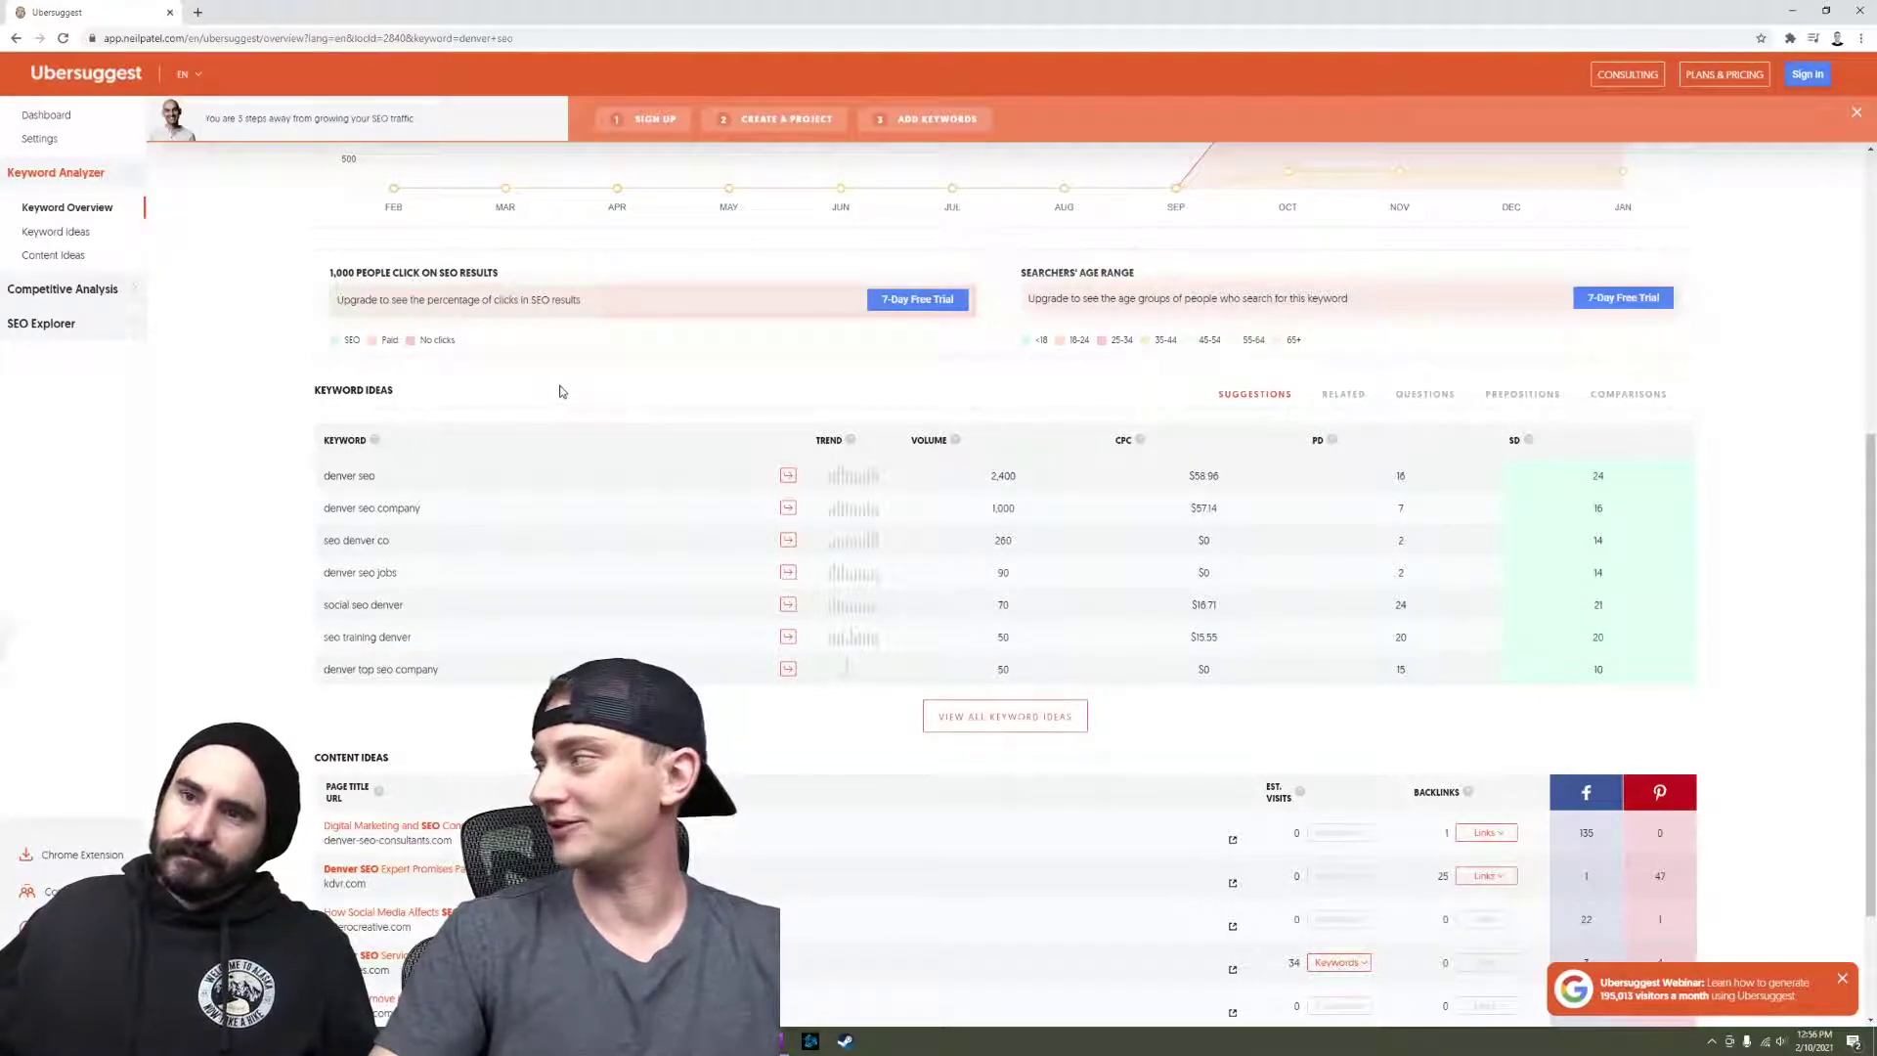
scroll(566, 396, up, 5)
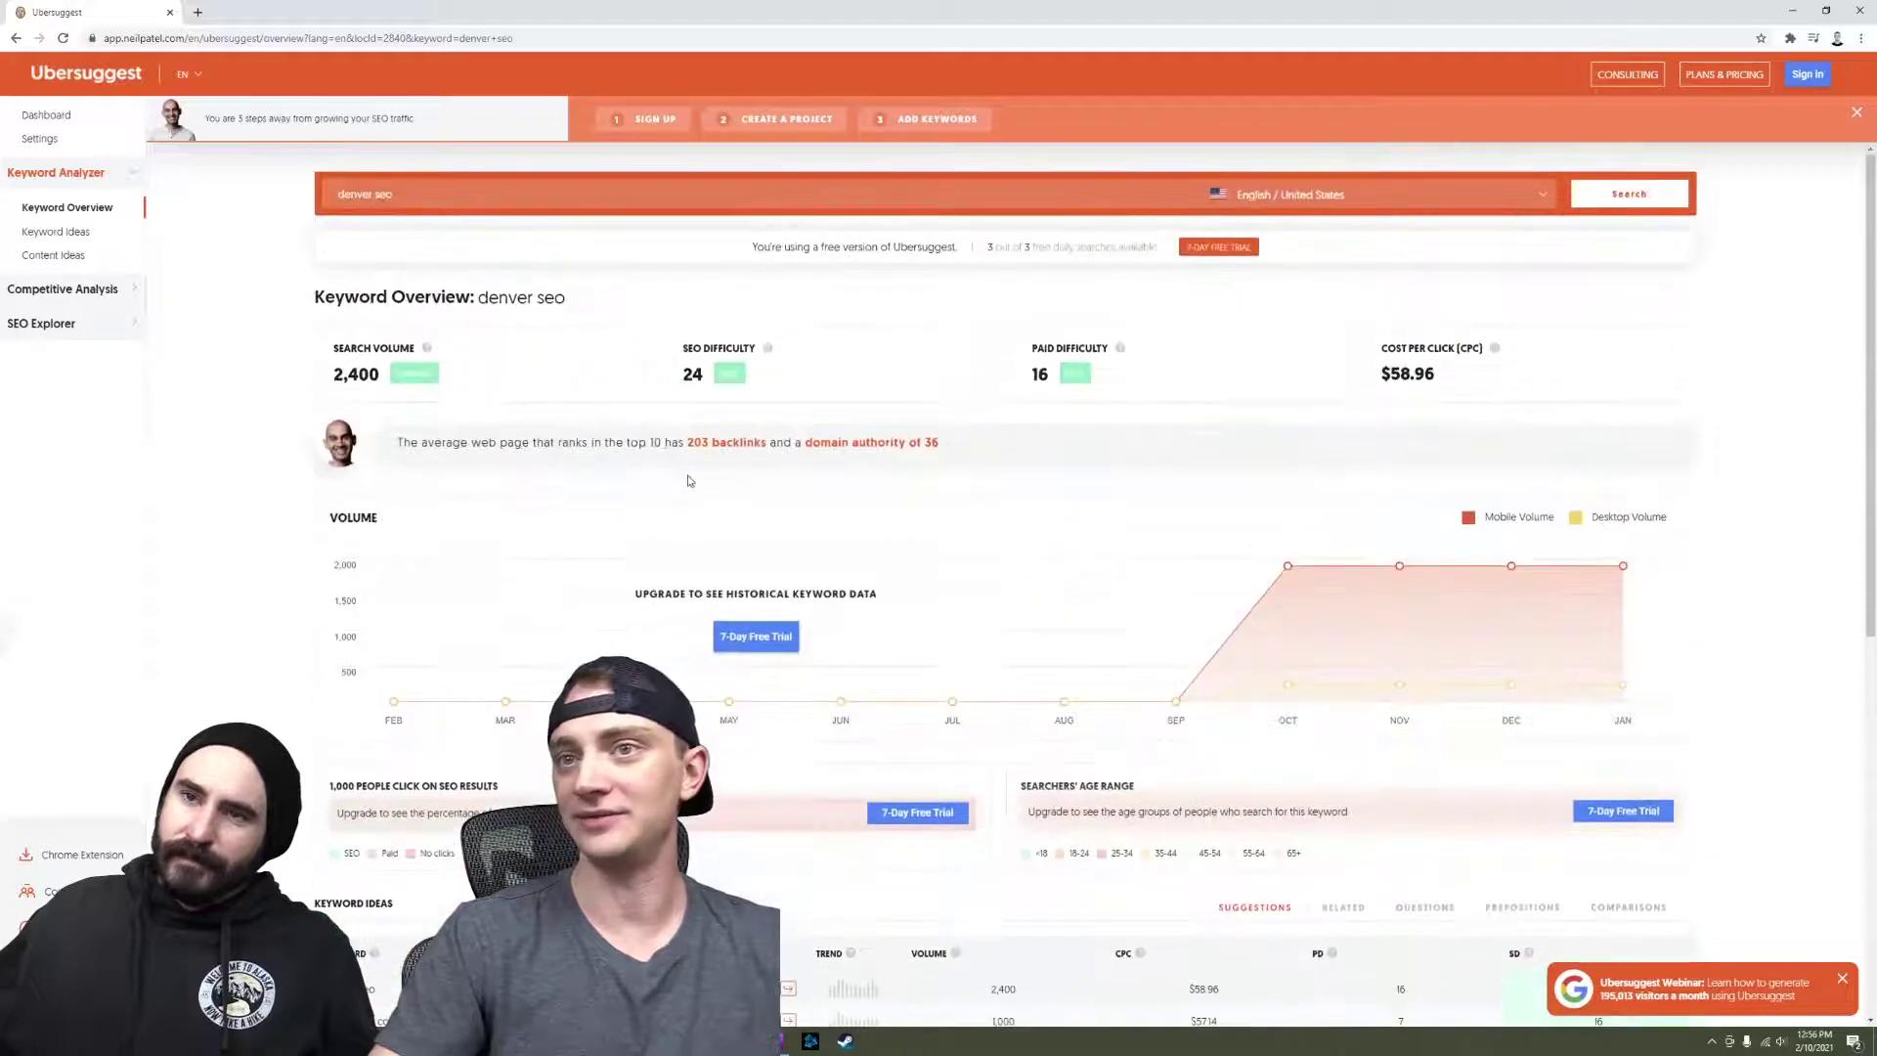
scroll(684, 479, down, 2)
scroll(524, 477, down, 1)
scroll(629, 562, down, 3)
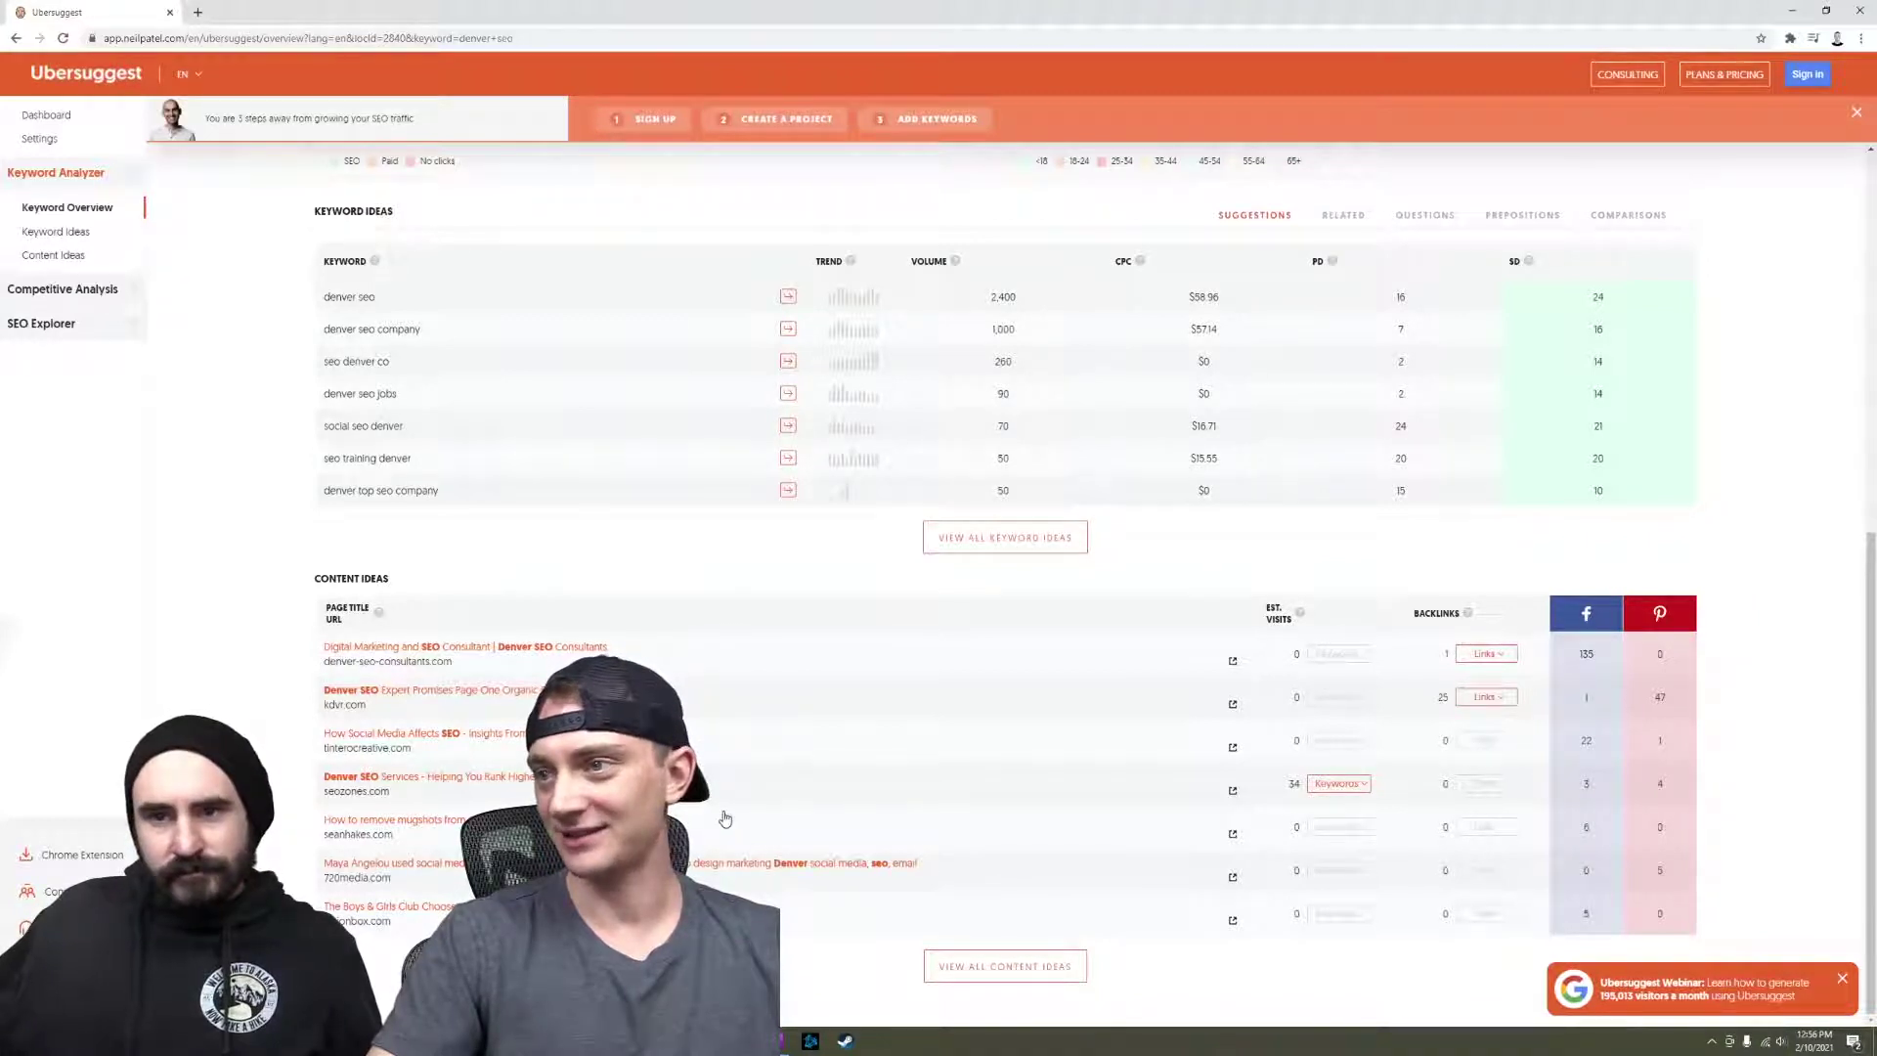
scroll(724, 783, up, 4)
scroll(778, 790, up, 3)
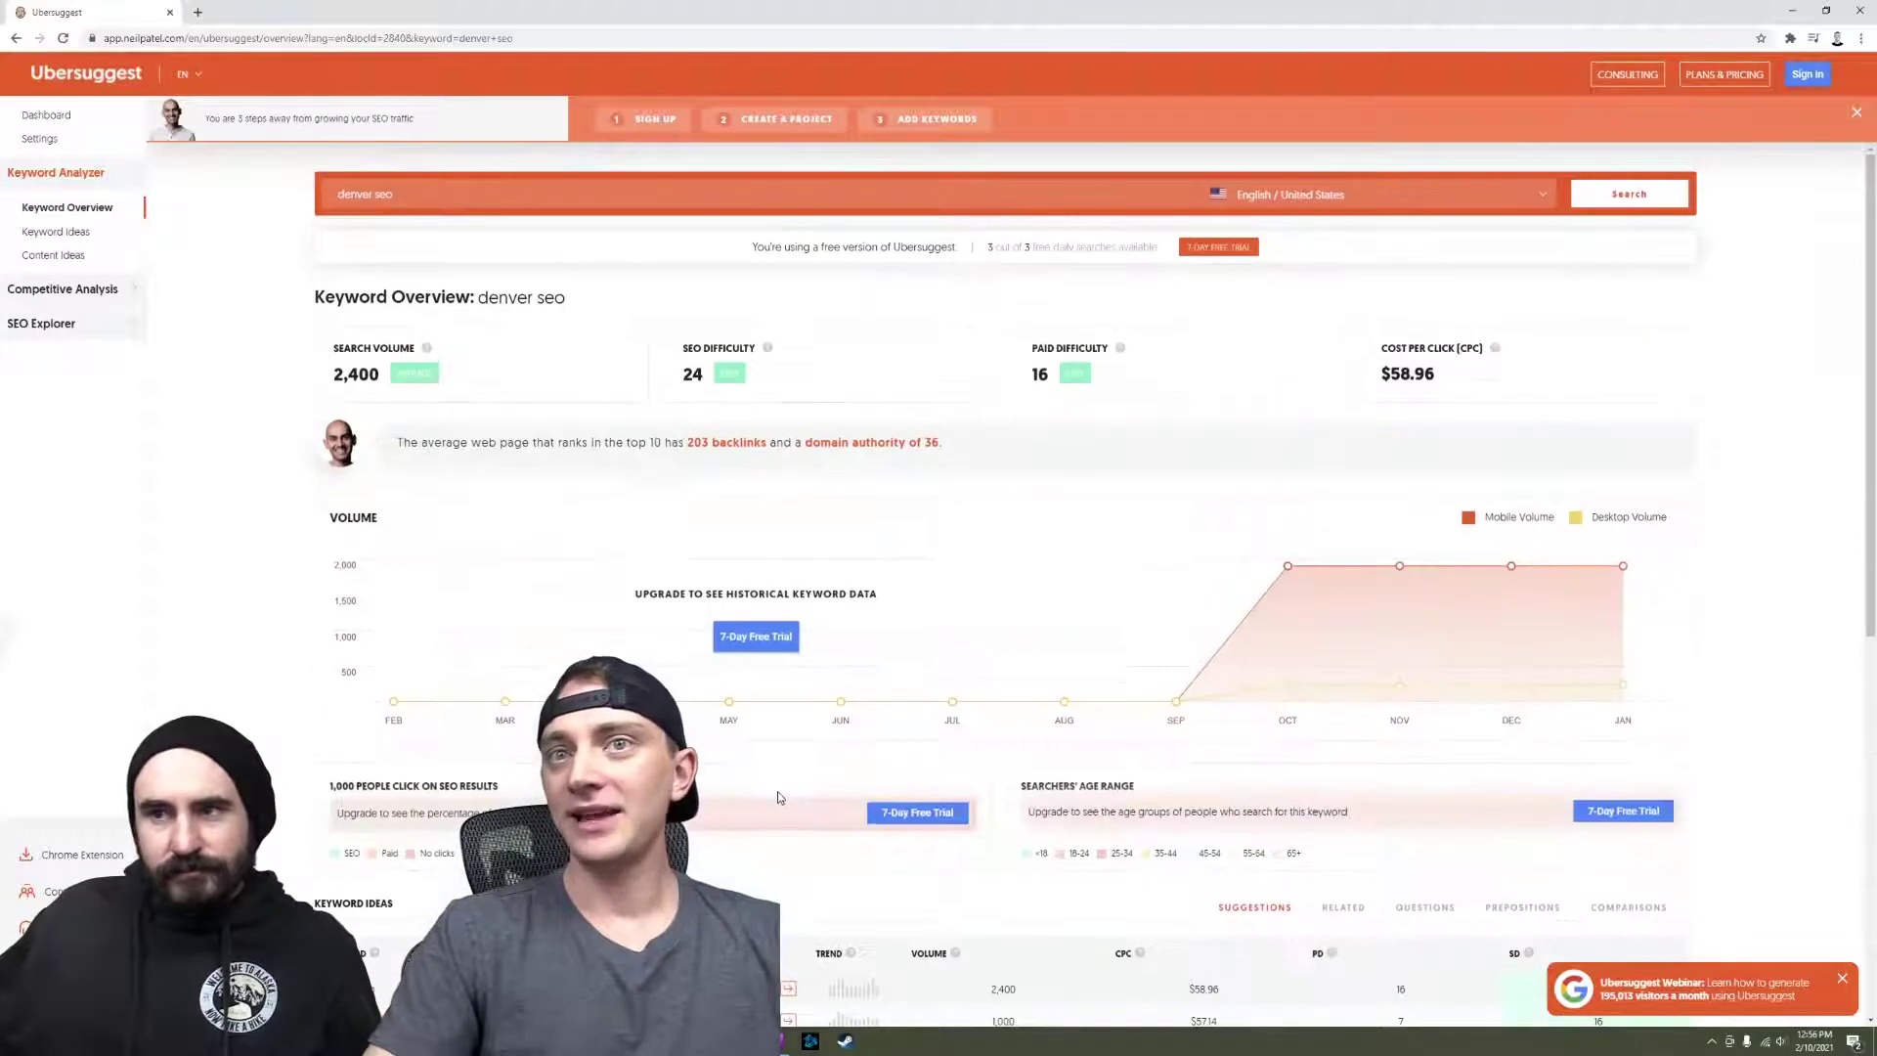
scroll(772, 770, down, 2)
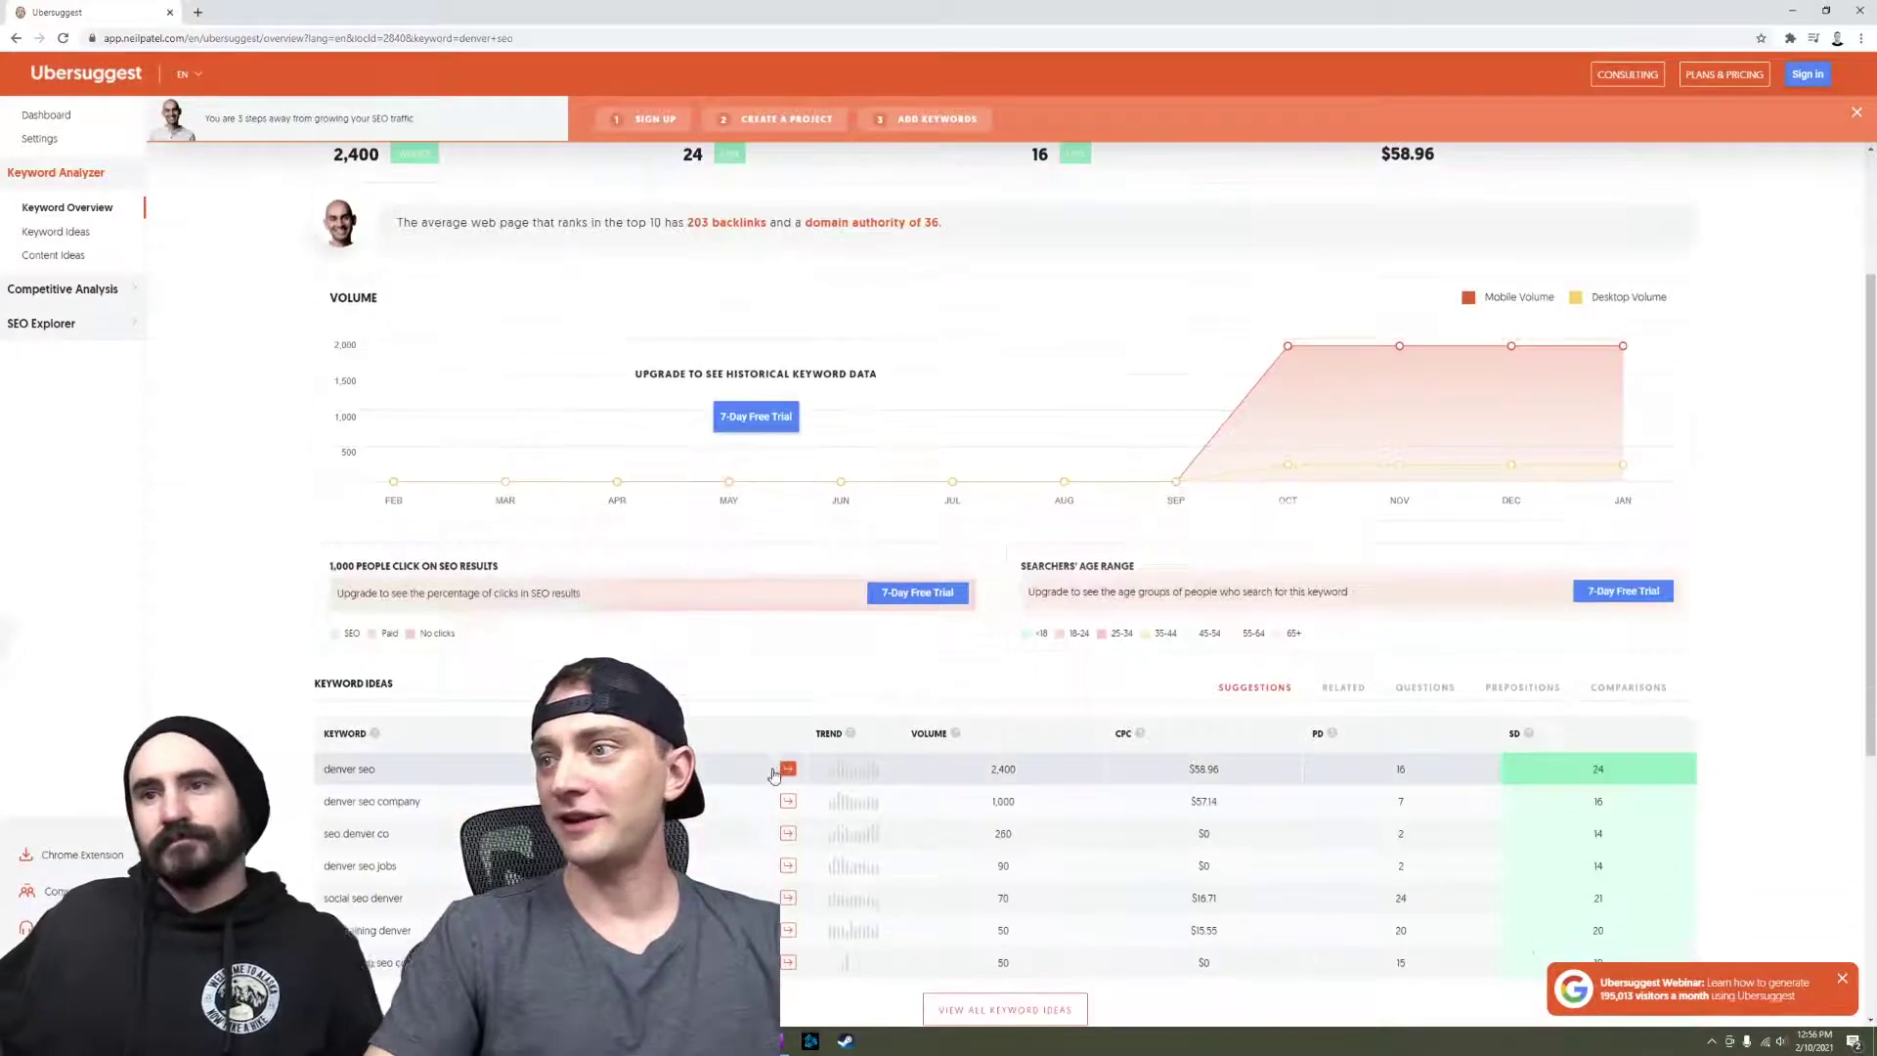
scroll(772, 772, down, 2)
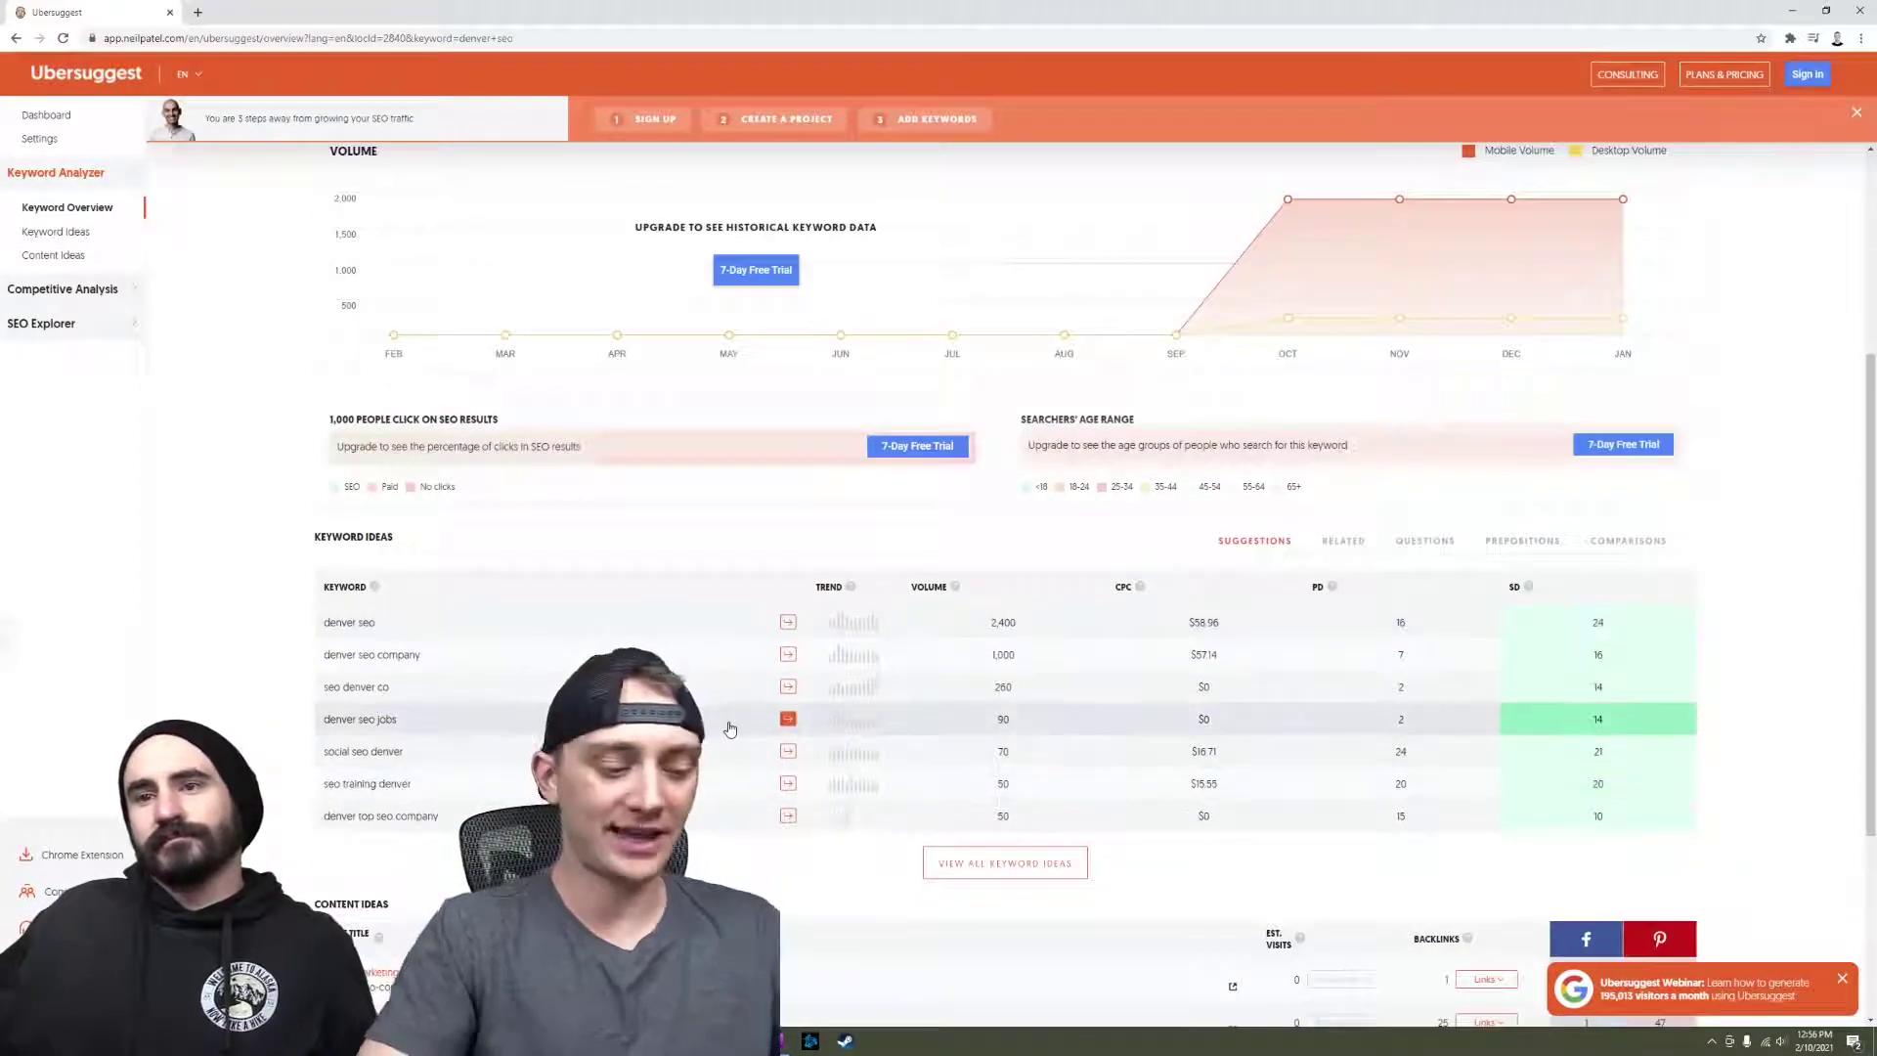
Google 'denver seo' in a new tab and zoom in on the results.
key(ctrl+t)
text(denver seo)
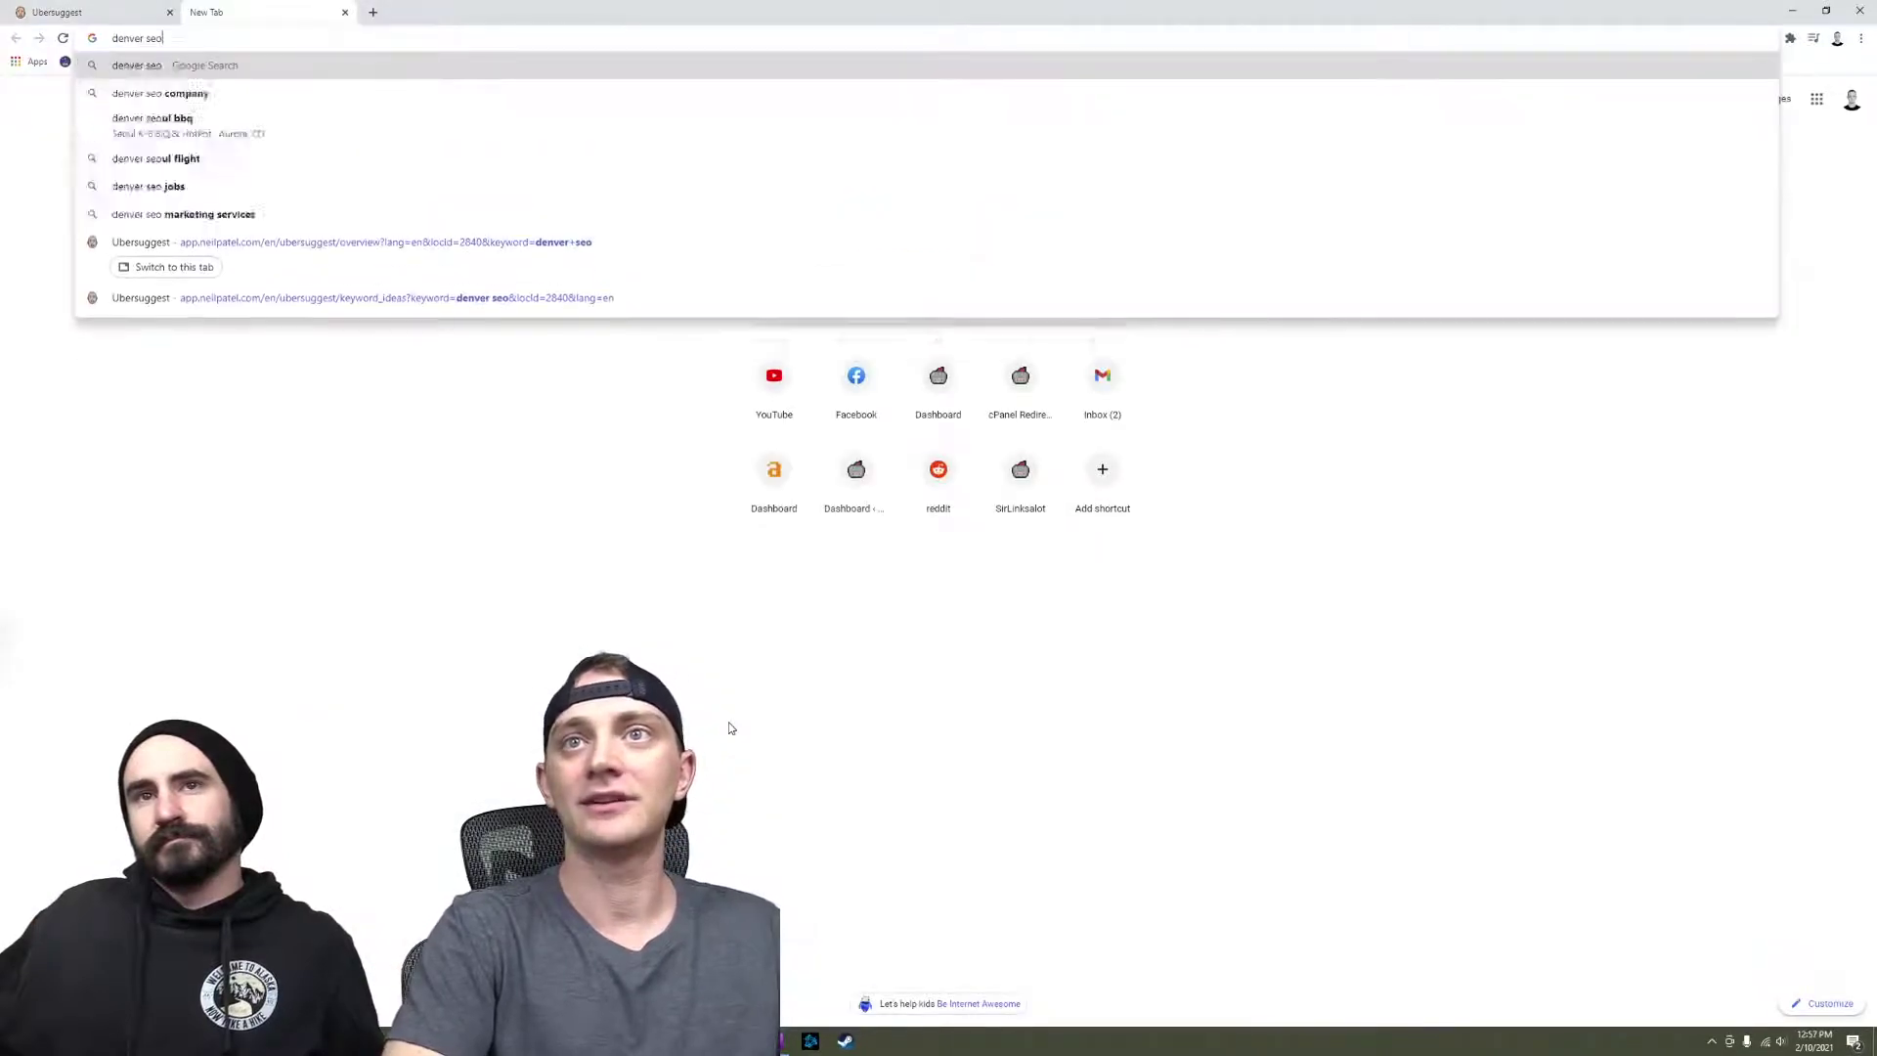
key(Return)
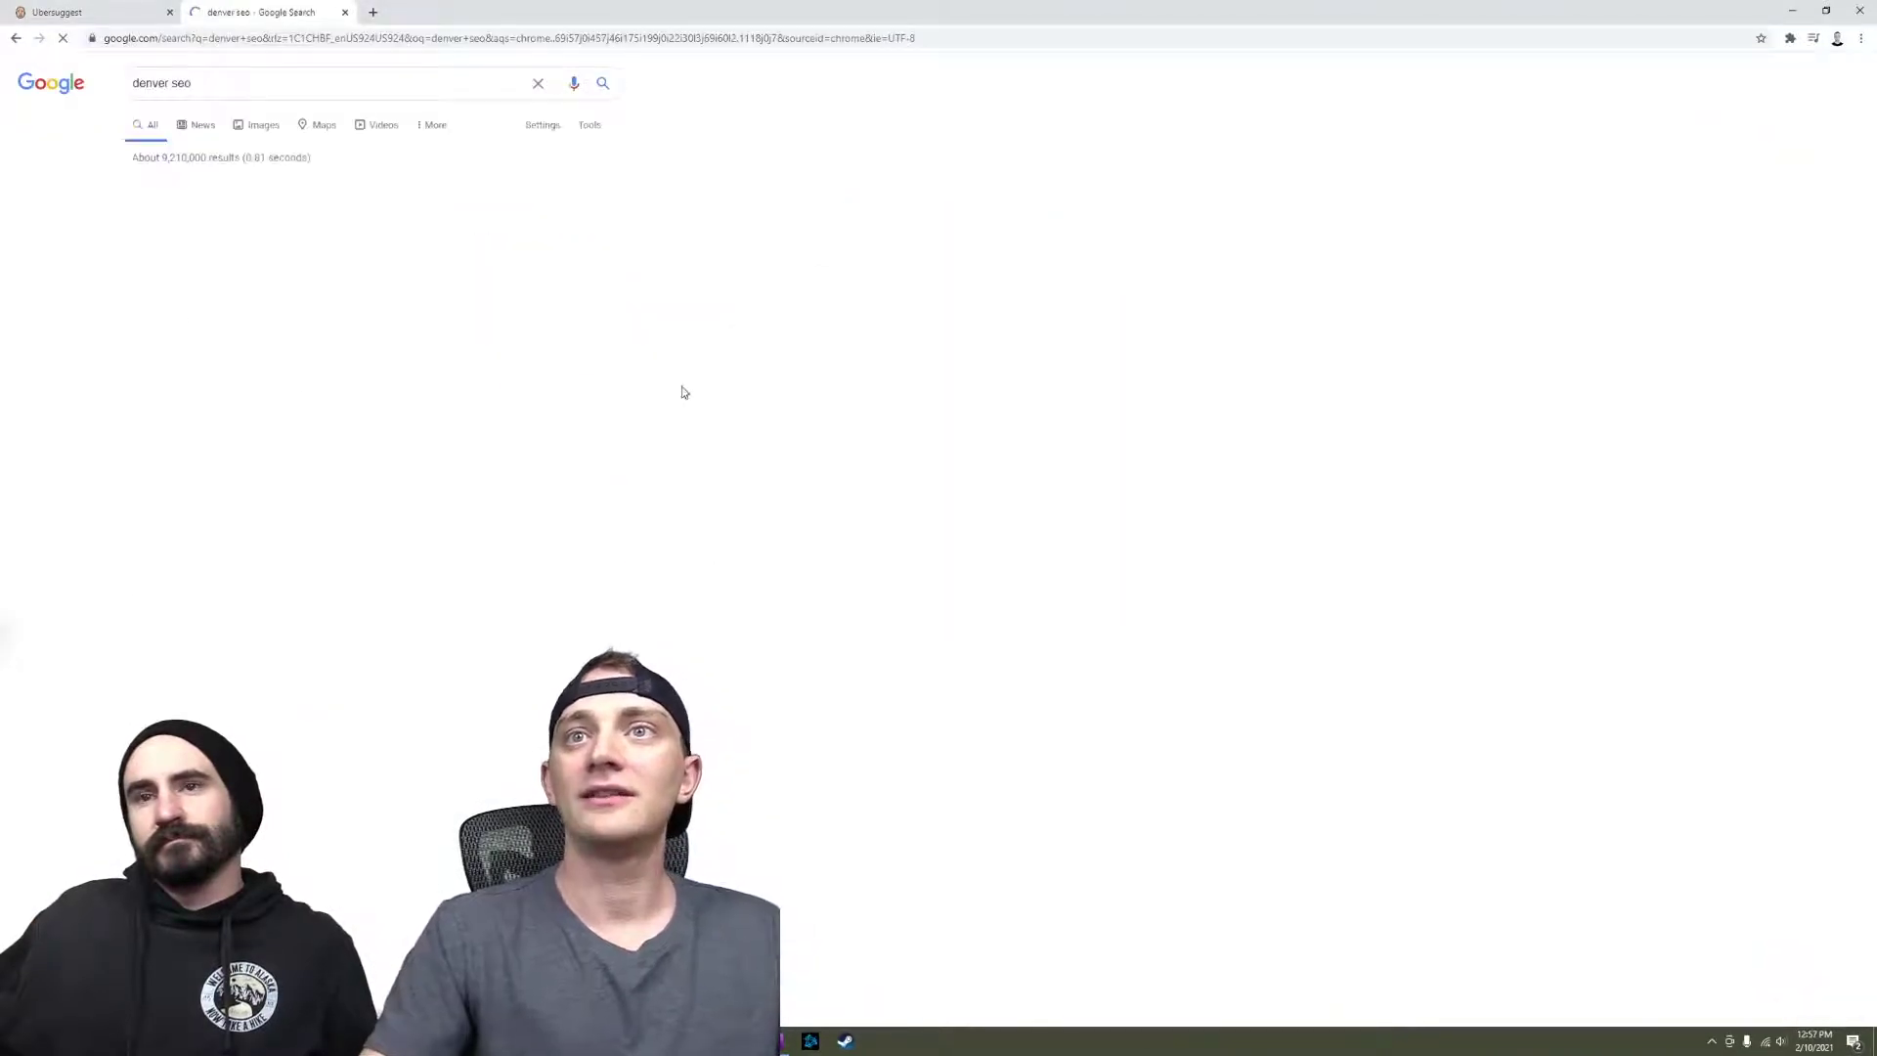
key(ctrl+plus)
key(ctrl+plus)
key(ctrl+plus)
key(ctrl+plus)
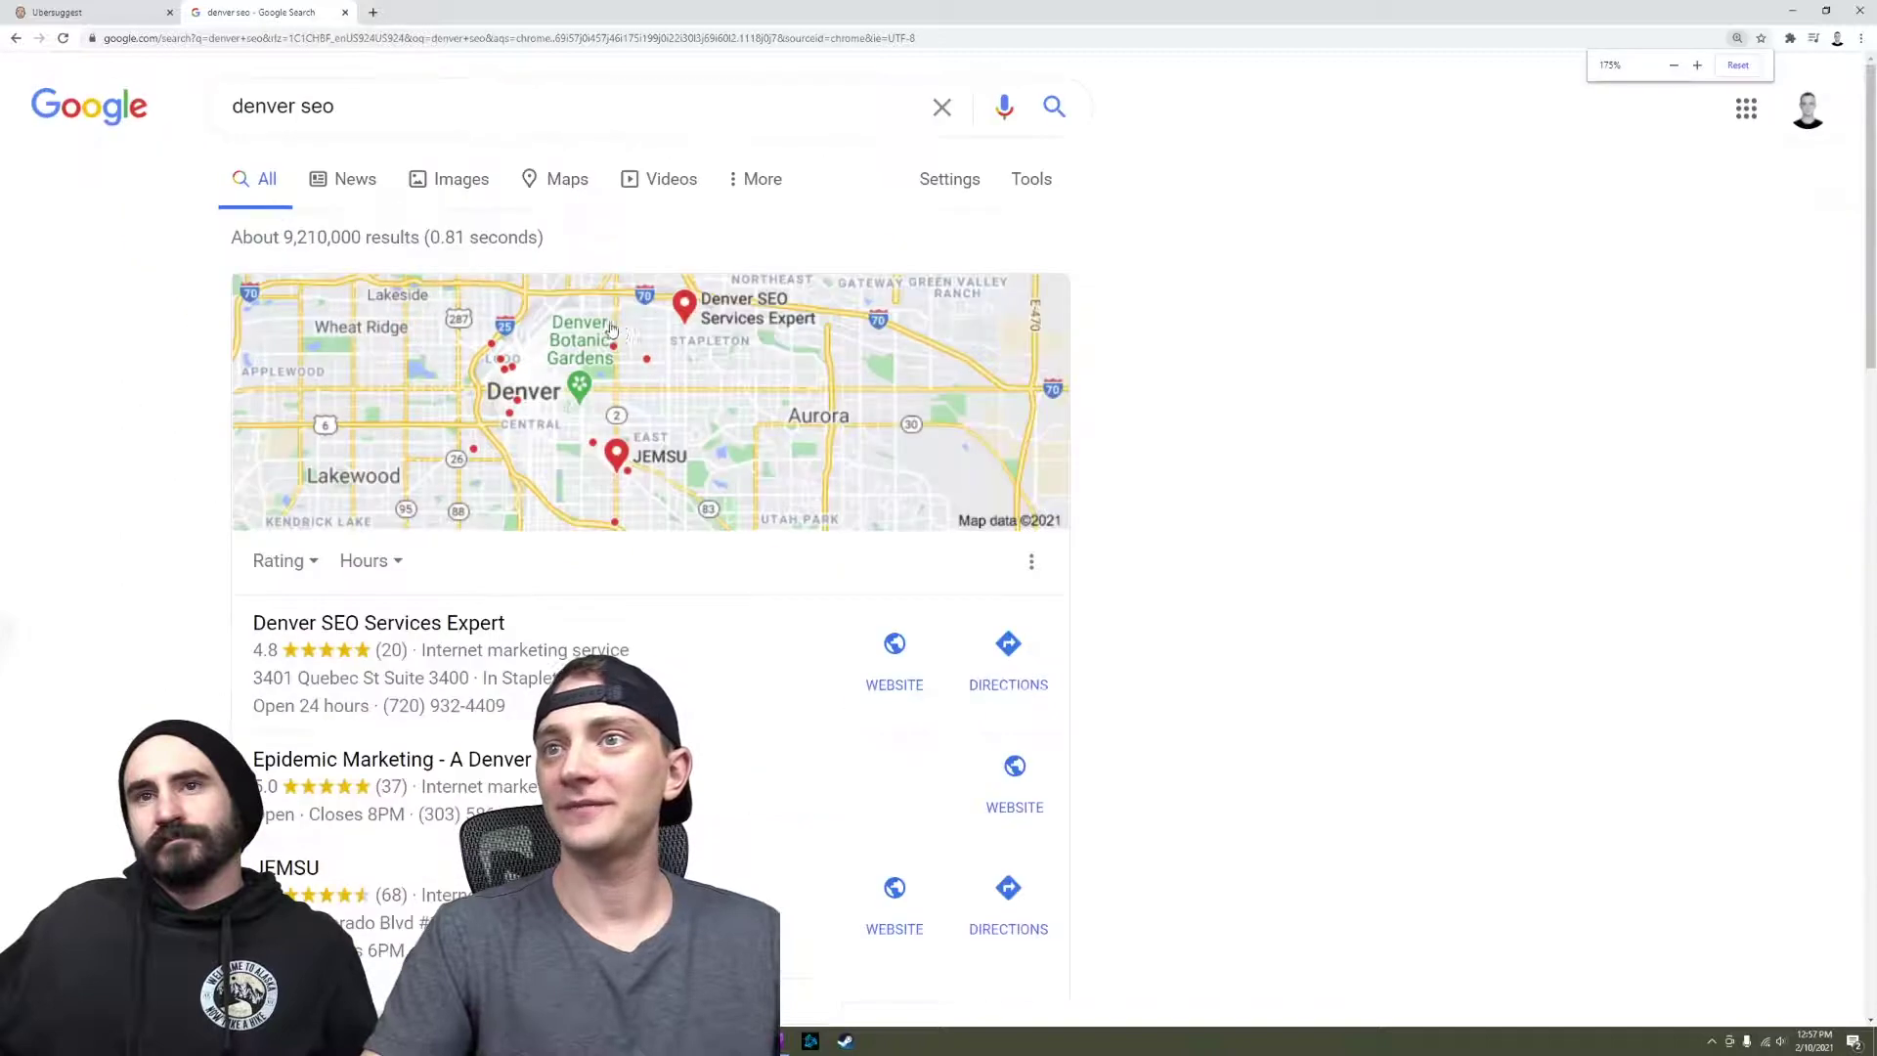
Turn on Keywords Everywhere from the extensions menu and rerun the 'denver seo' search.
click(1790, 37)
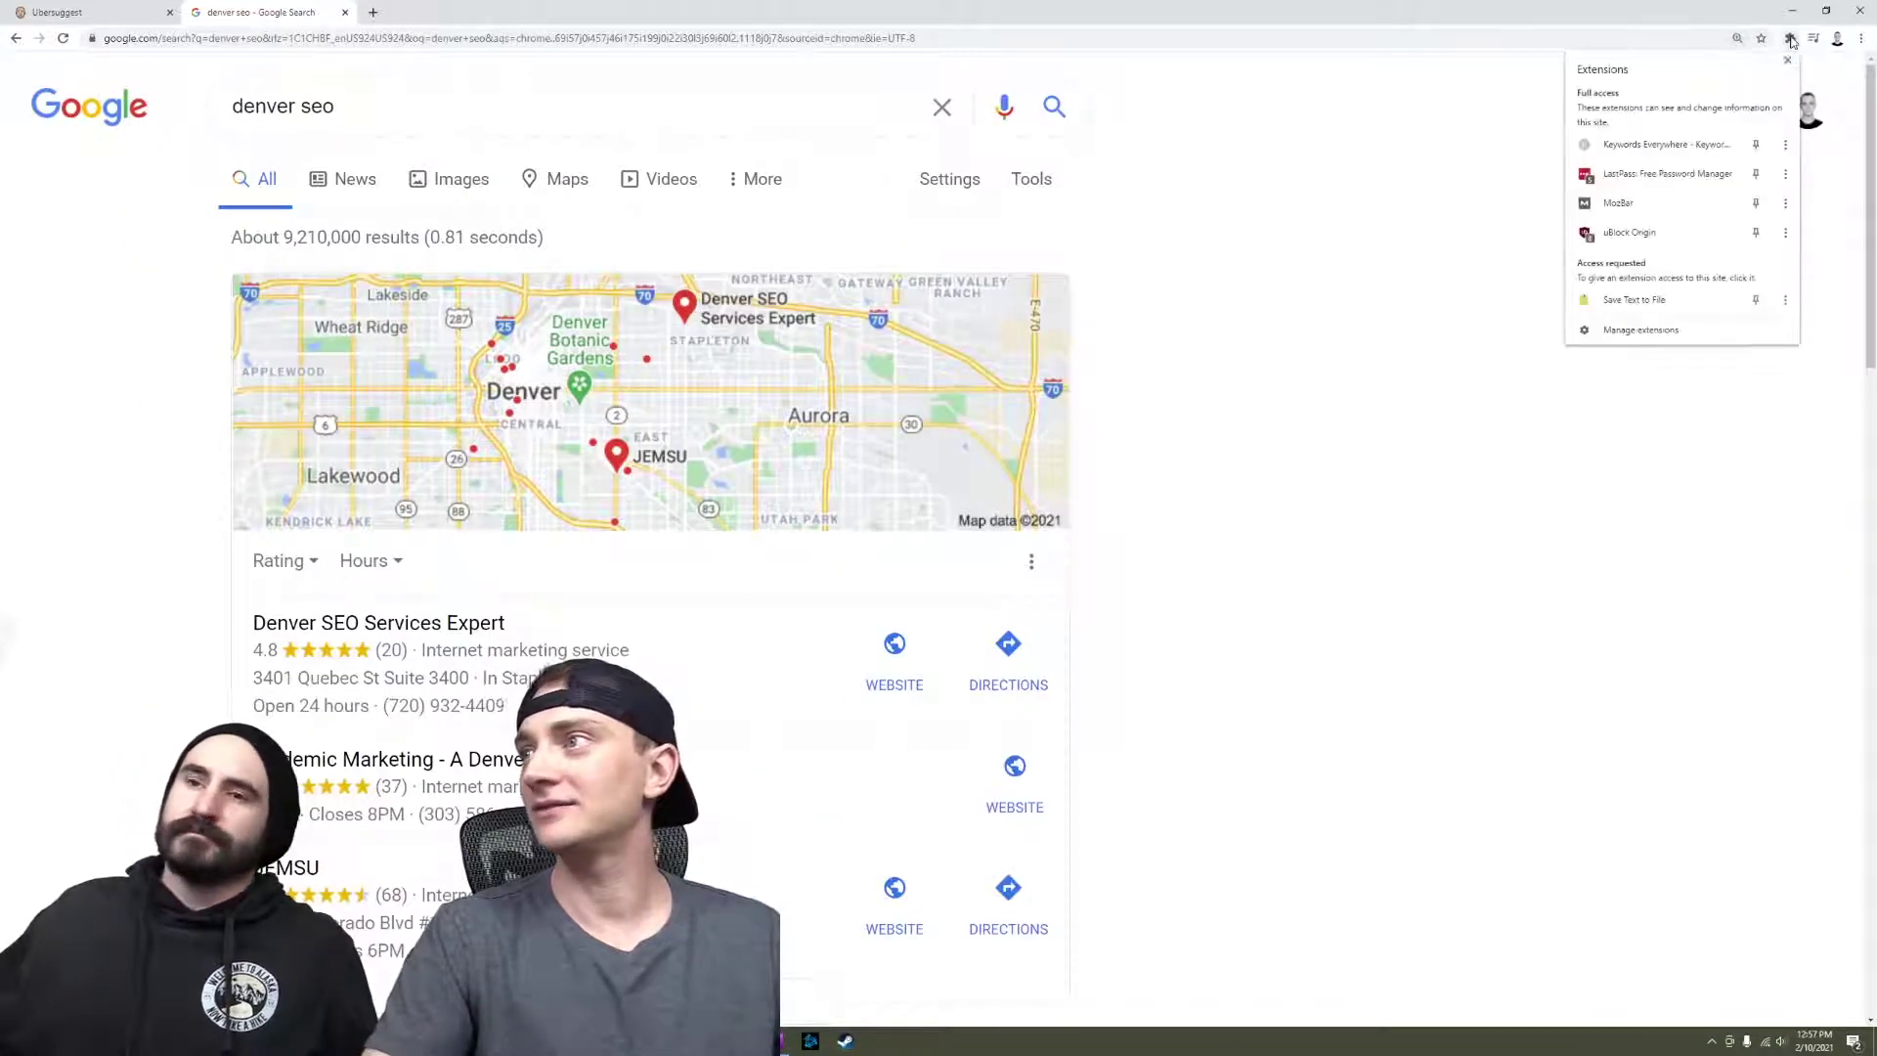
click(1673, 138)
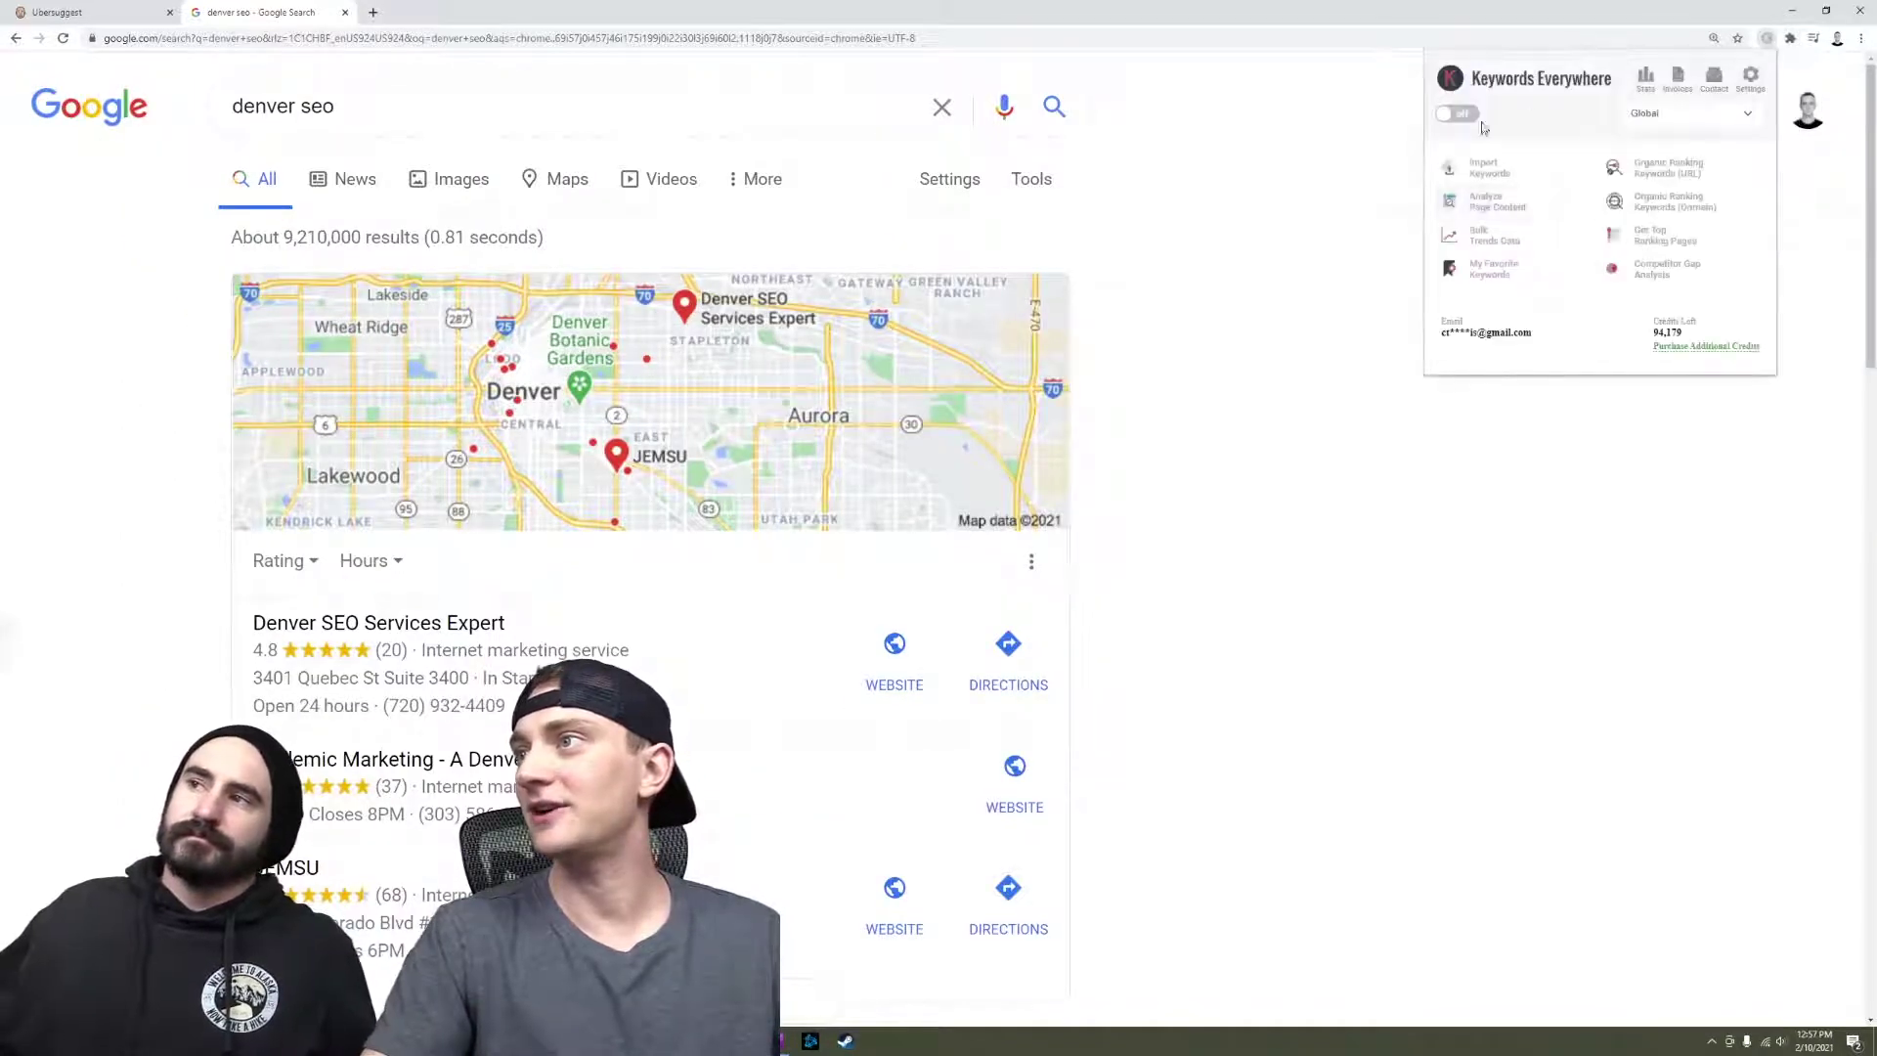
click(1456, 114)
click(429, 116)
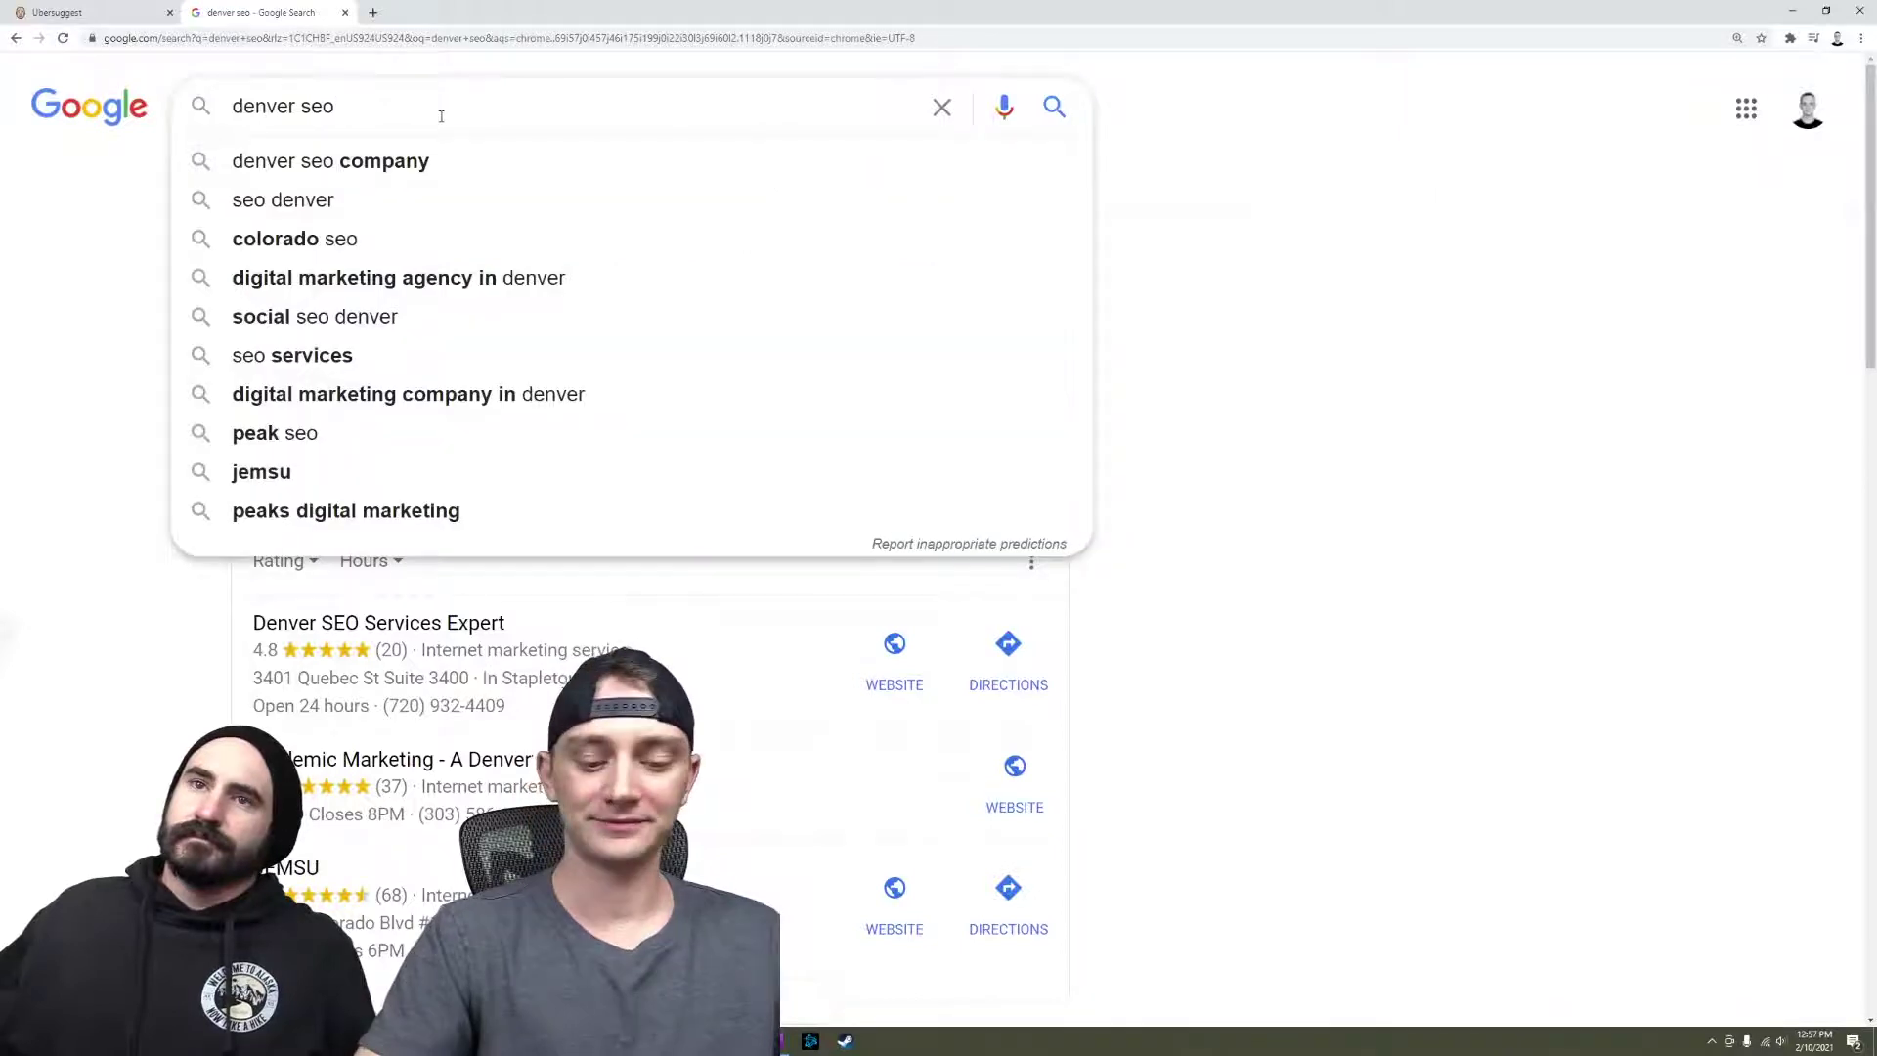
key(Return)
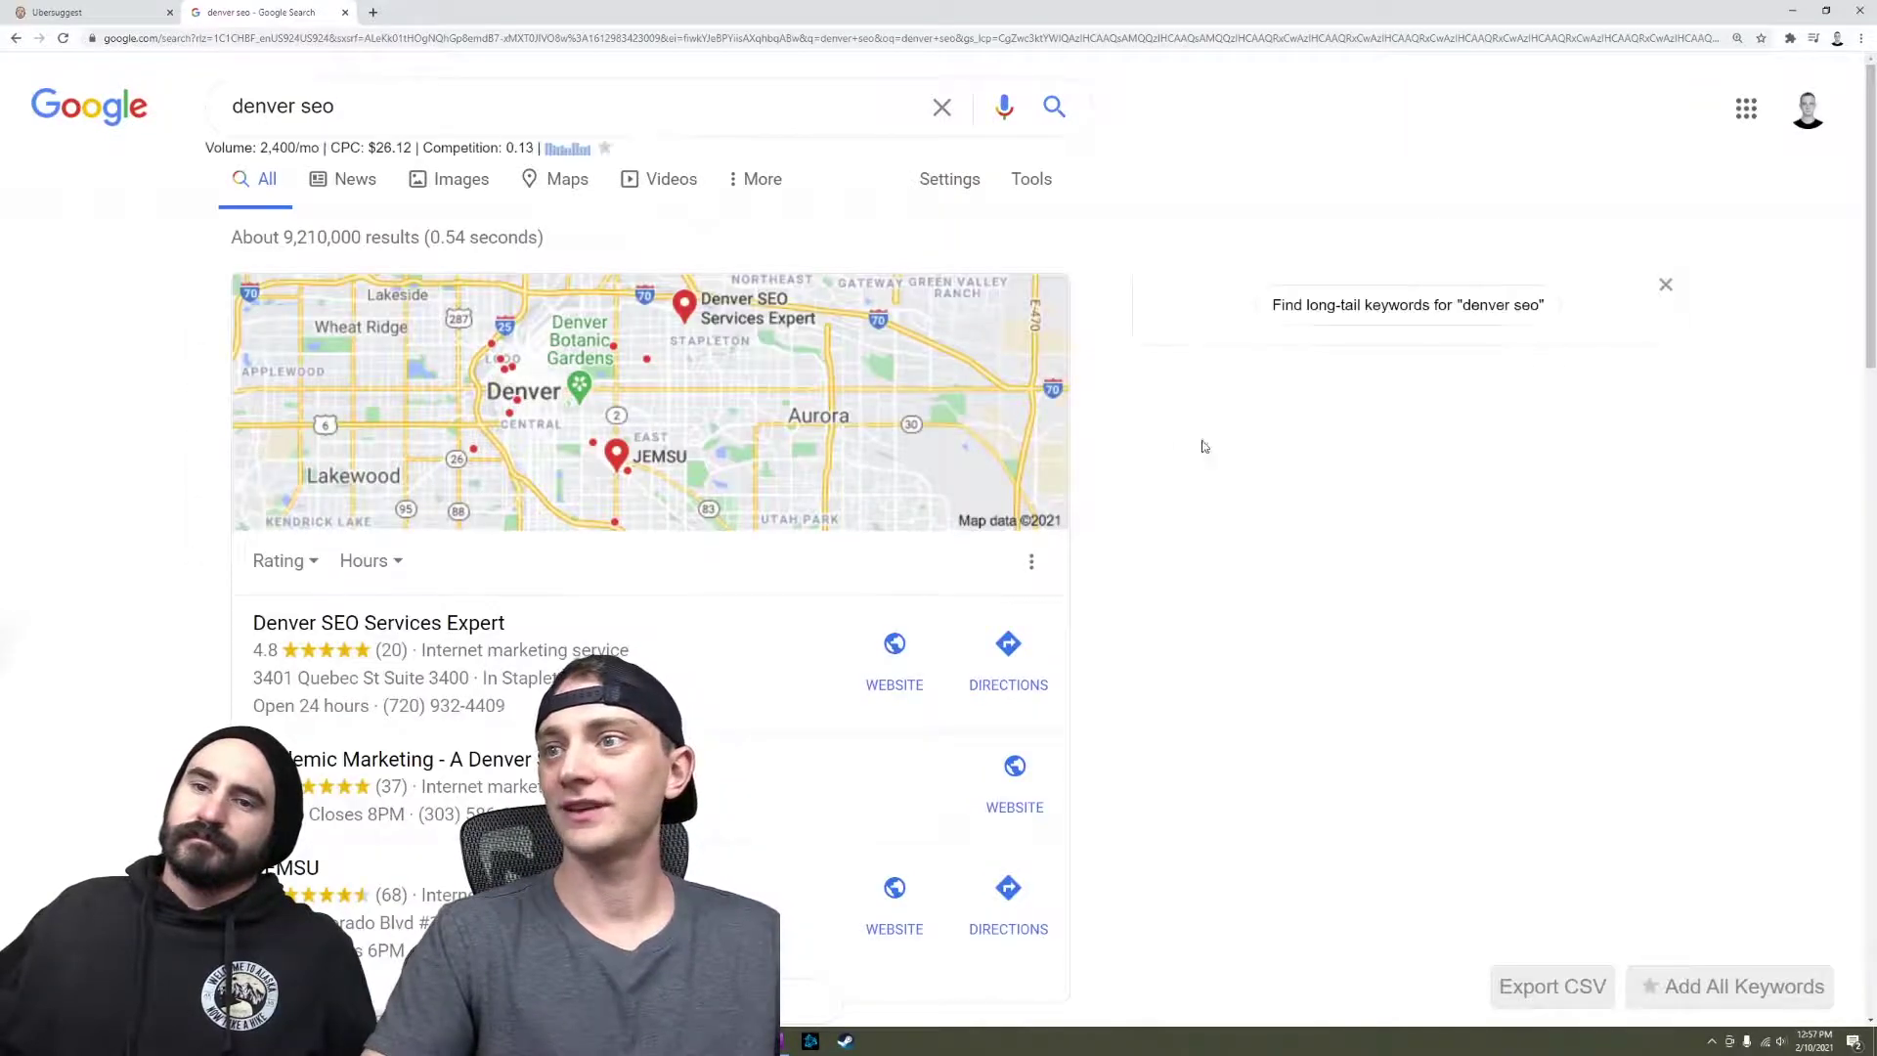
Review Keywords Everywhere's trend and related keywords, then return to Ubersuggest and close its traffic popup.
scroll(1166, 421, down, 2)
scroll(1166, 420, up, 2)
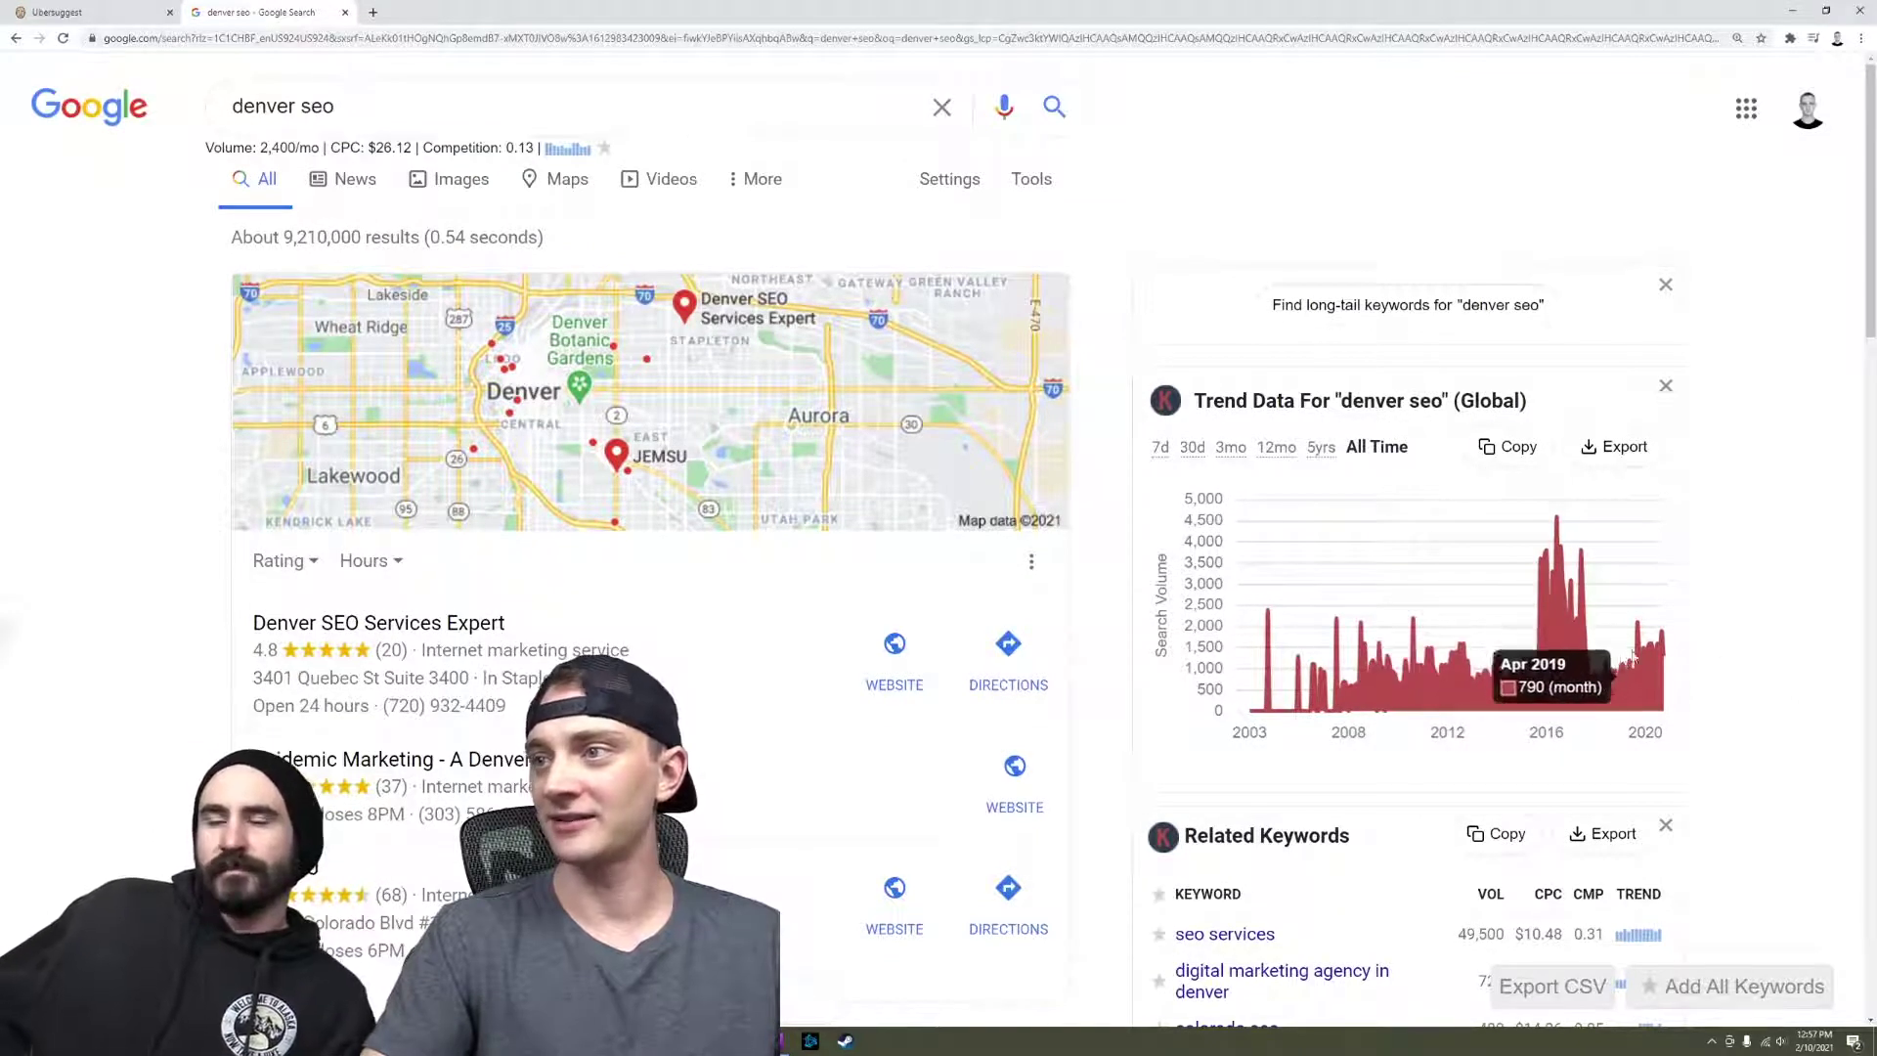
scroll(1584, 440, down, 3)
scroll(1572, 418, up, 1)
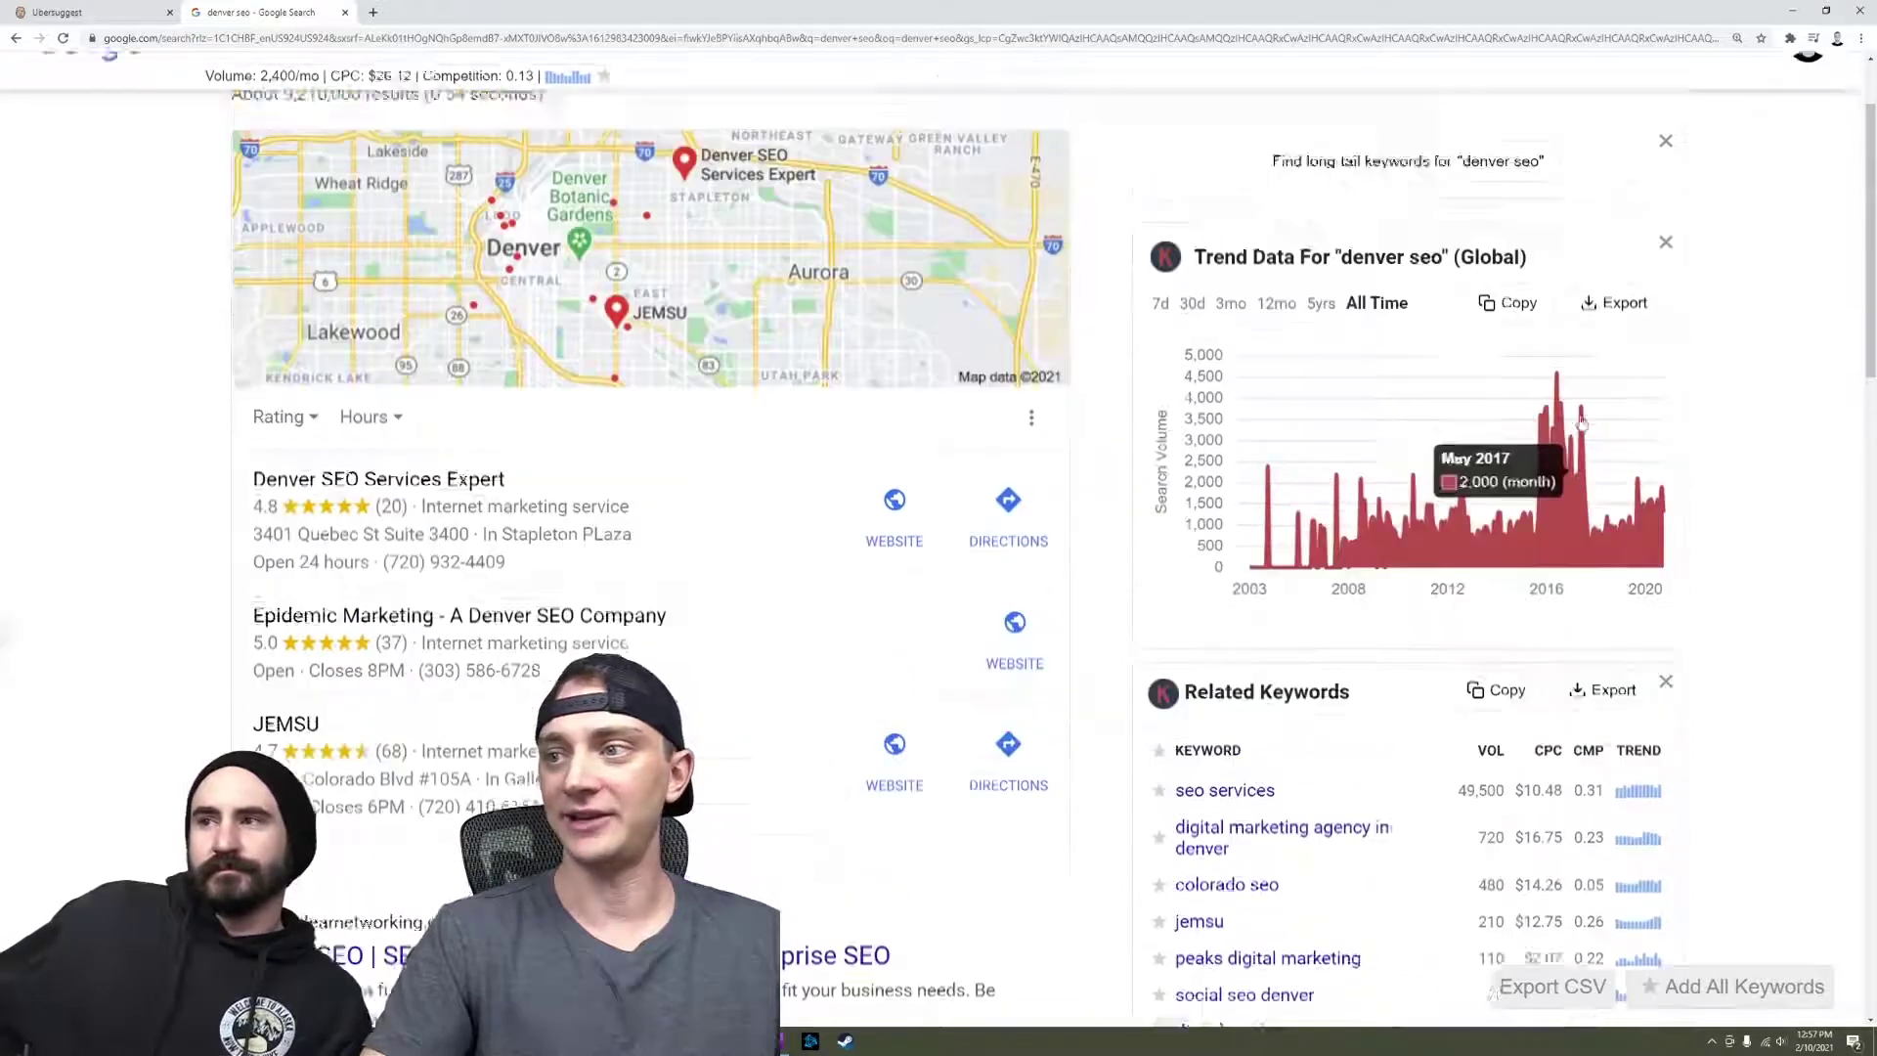
scroll(1584, 431, down, 4)
scroll(1548, 492, down, 3)
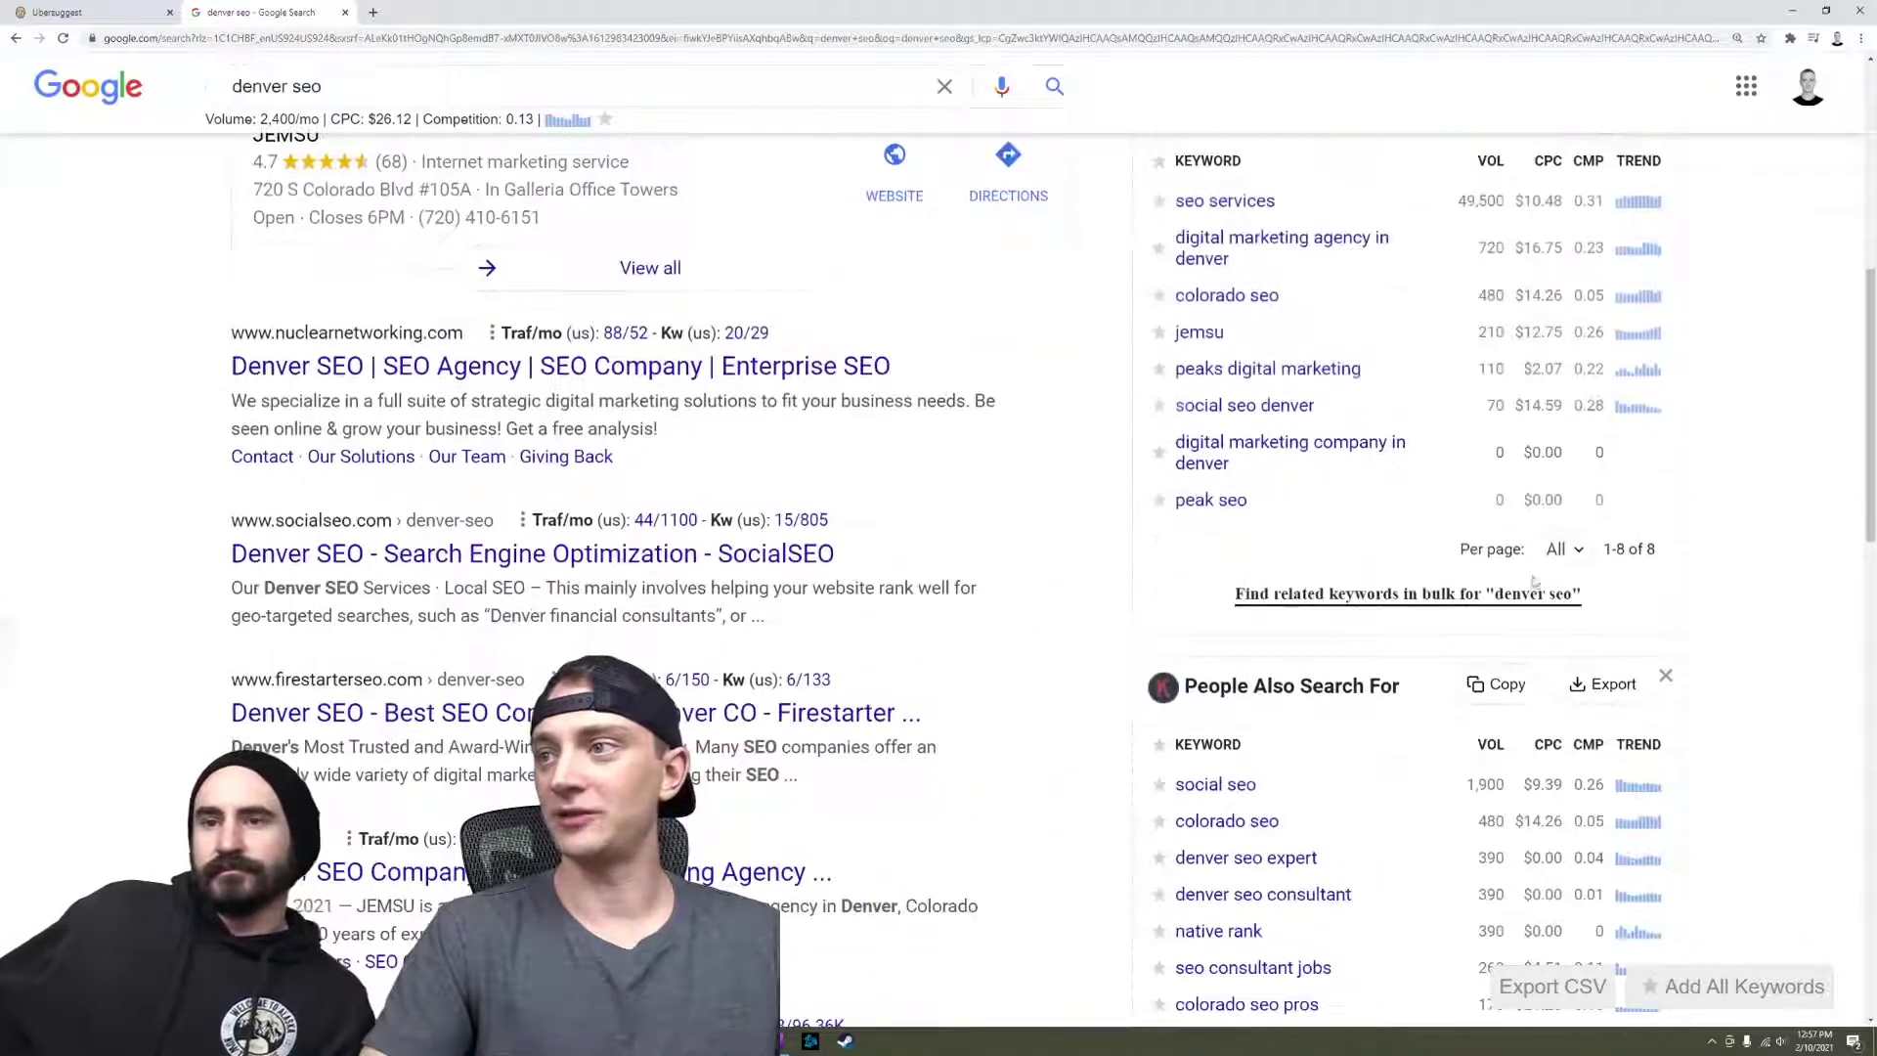
scroll(1446, 495, down, 5)
scroll(1446, 495, up, 12)
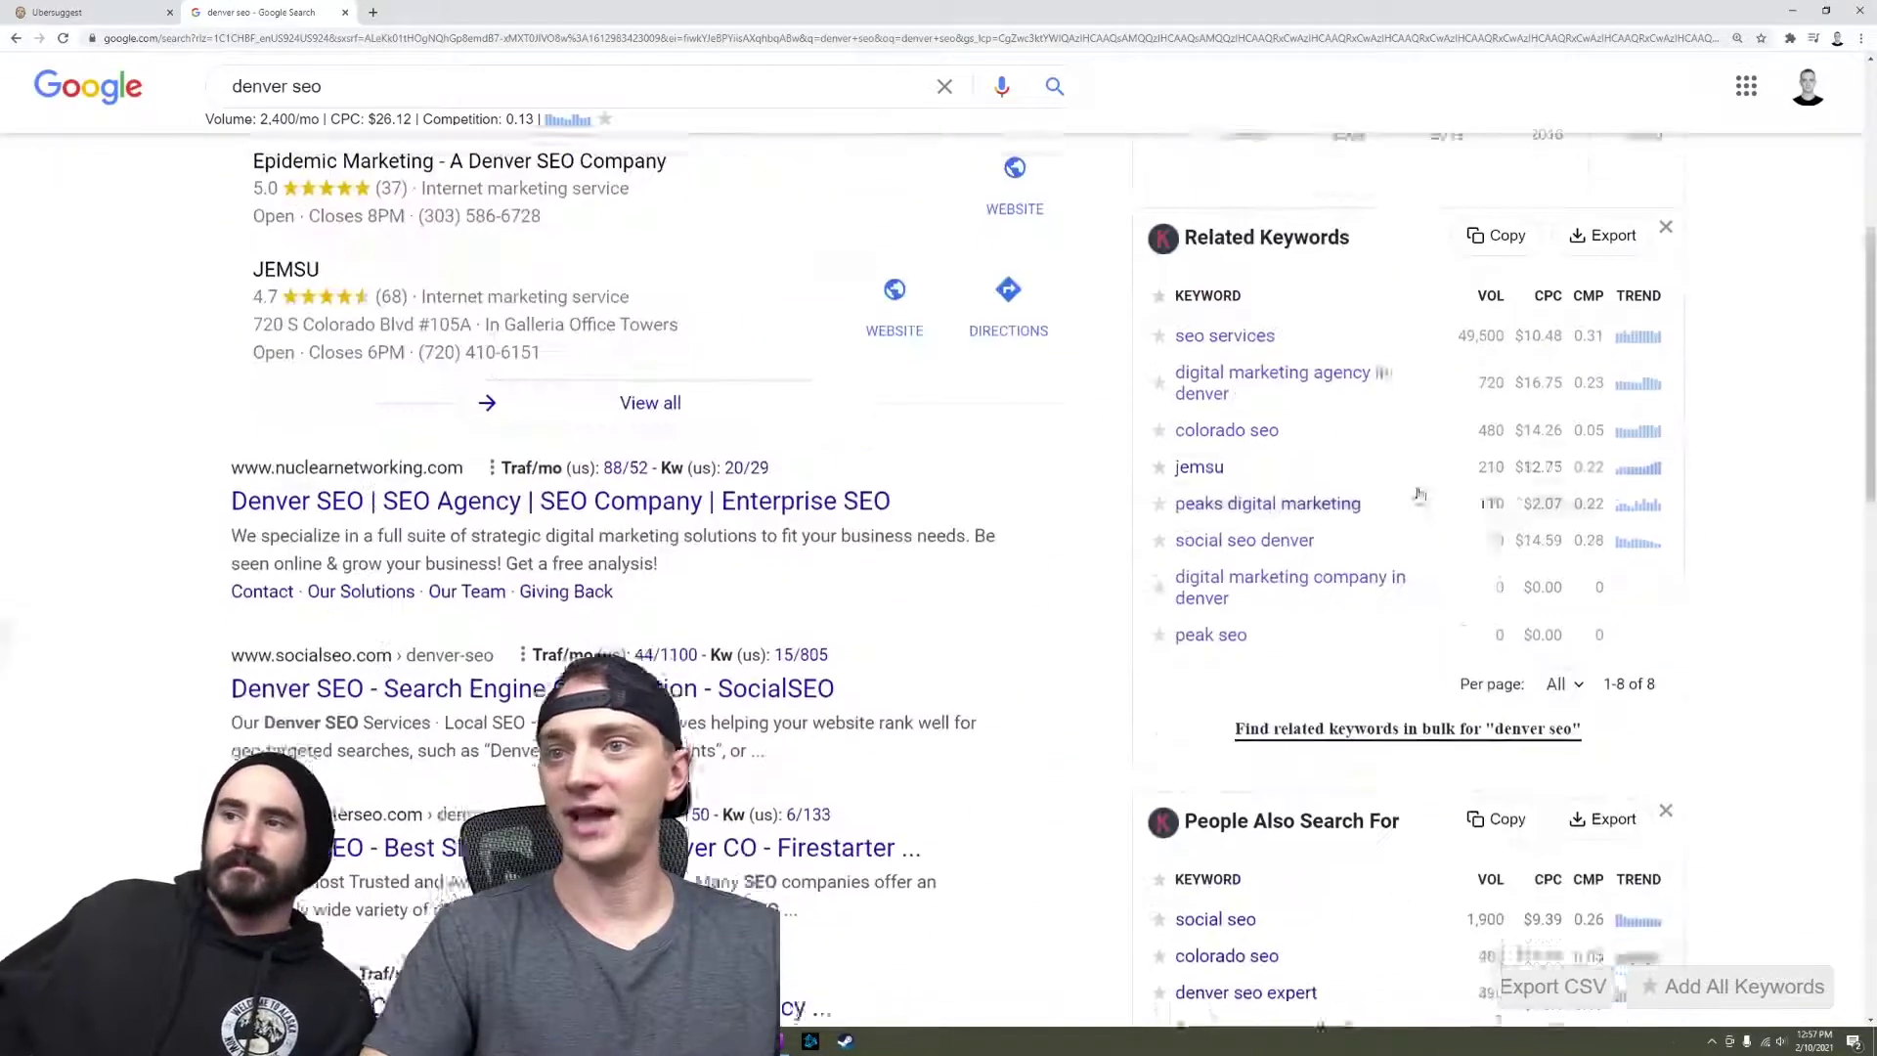
scroll(507, 414, up, 2)
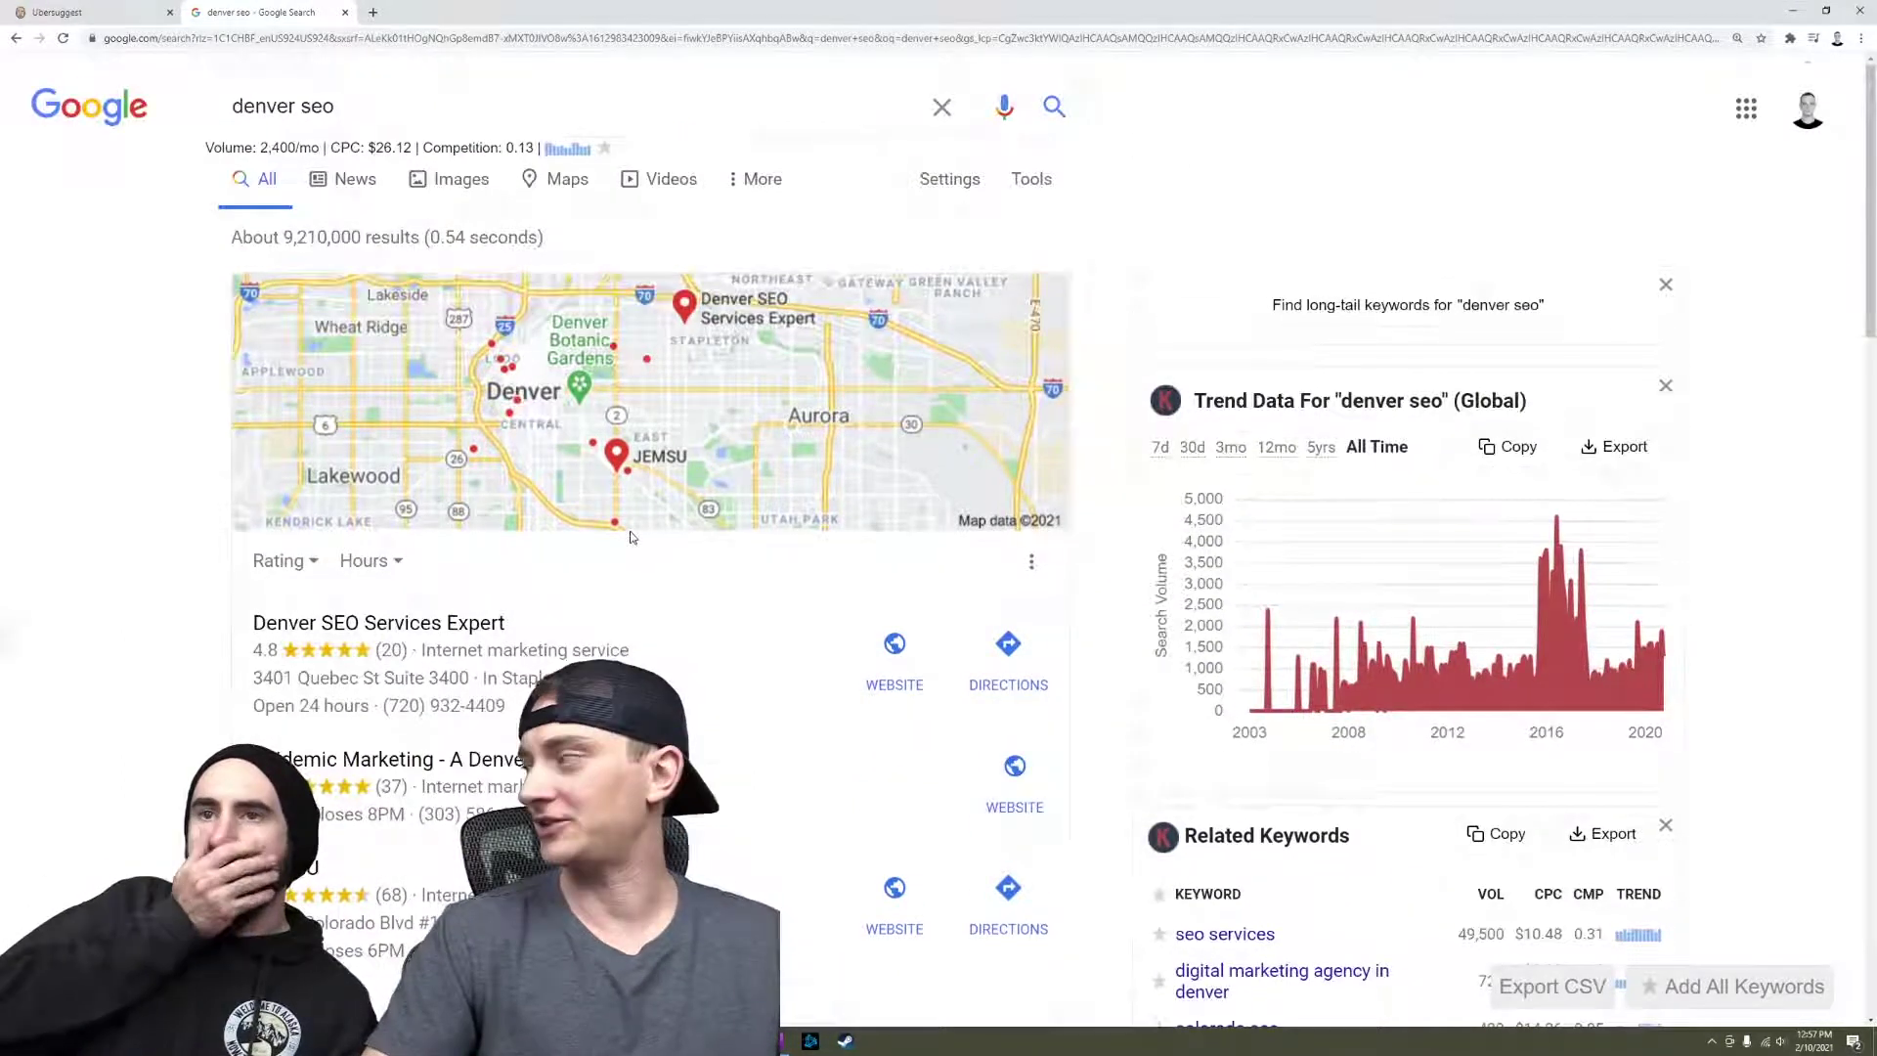
scroll(631, 543, down, 8)
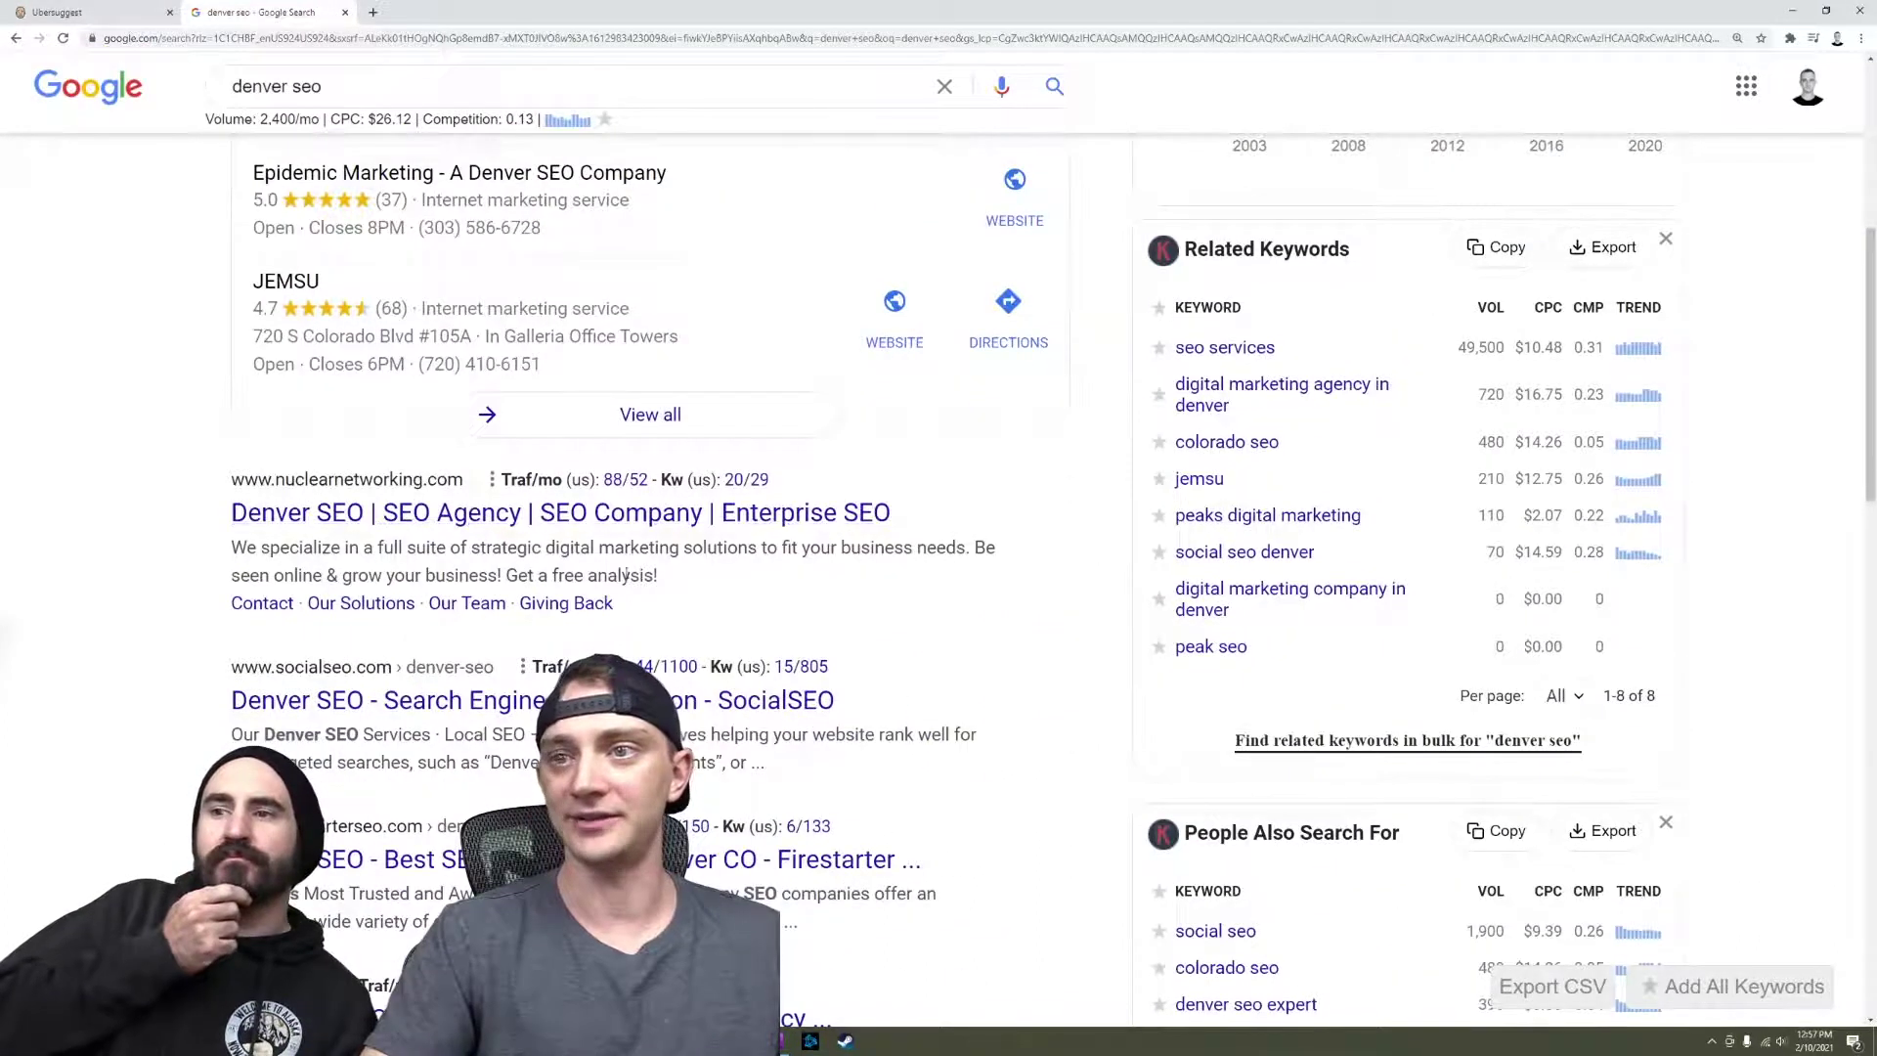
scroll(822, 665, down, 2)
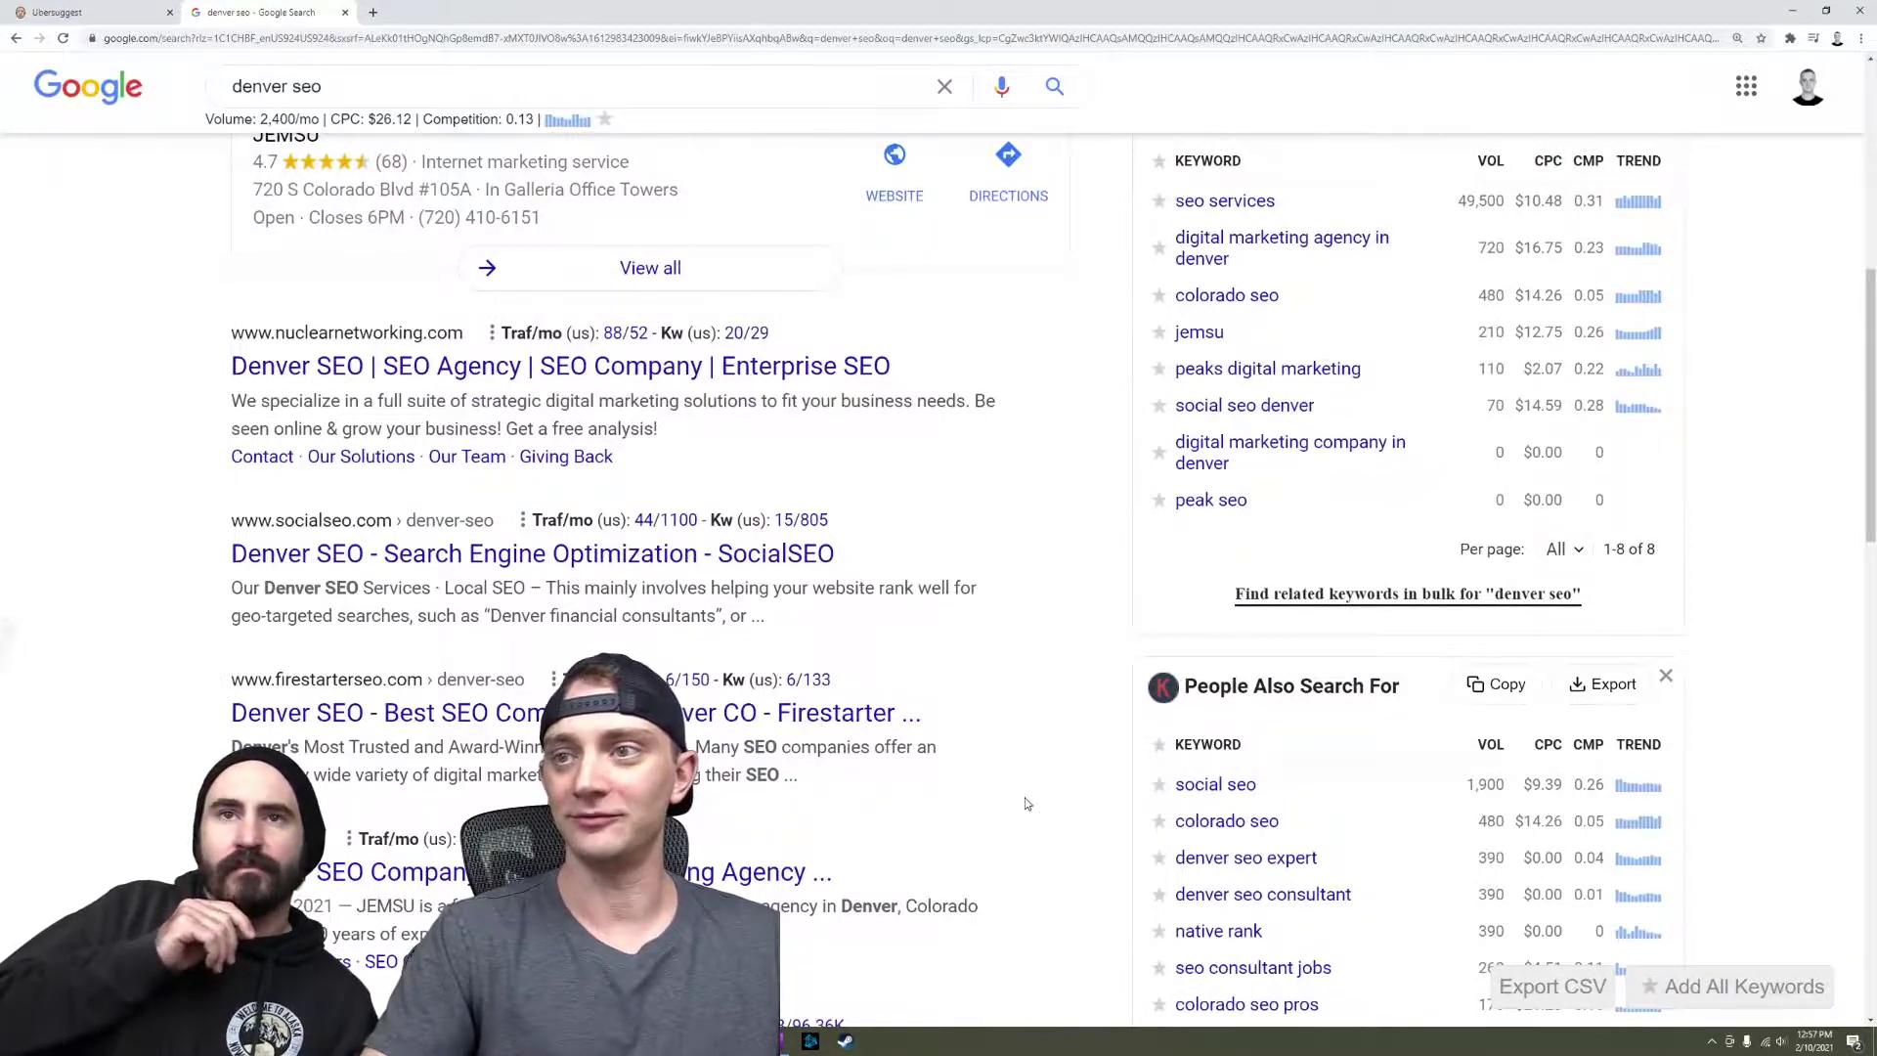
scroll(1027, 803, up, 8)
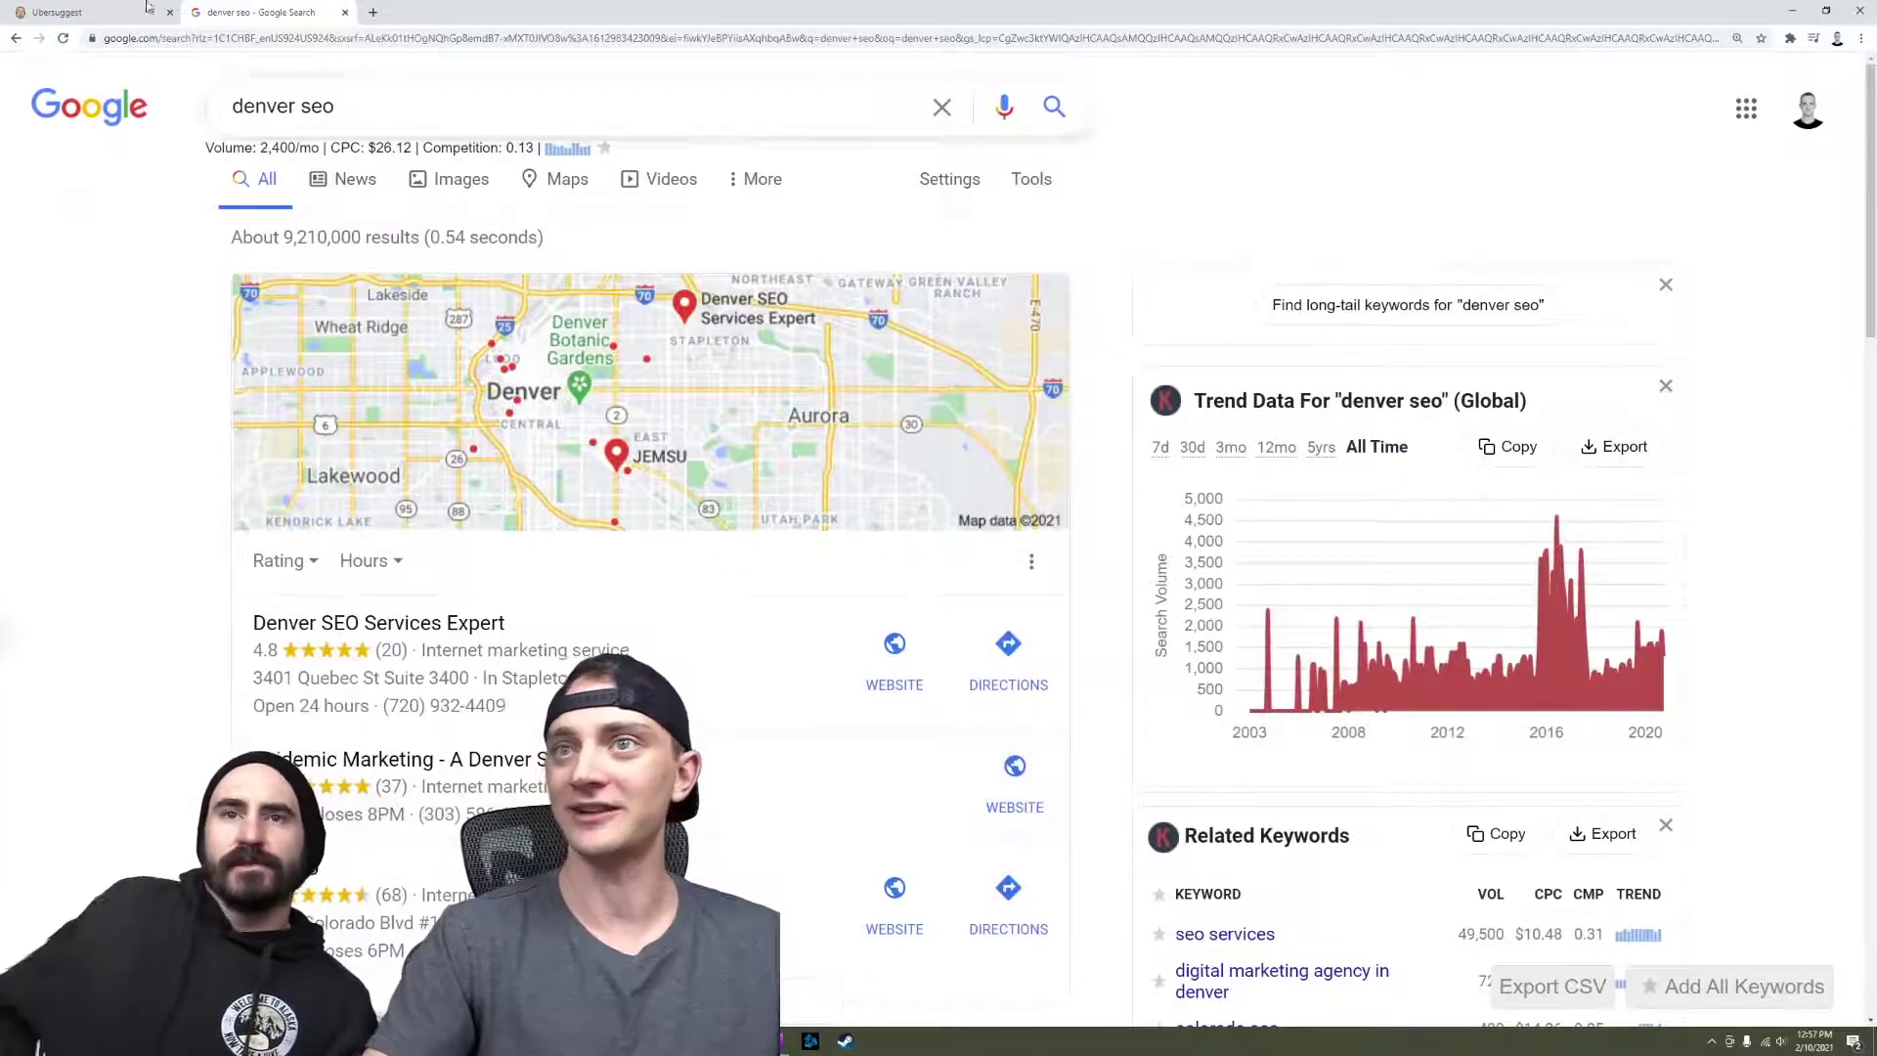
click(73, 12)
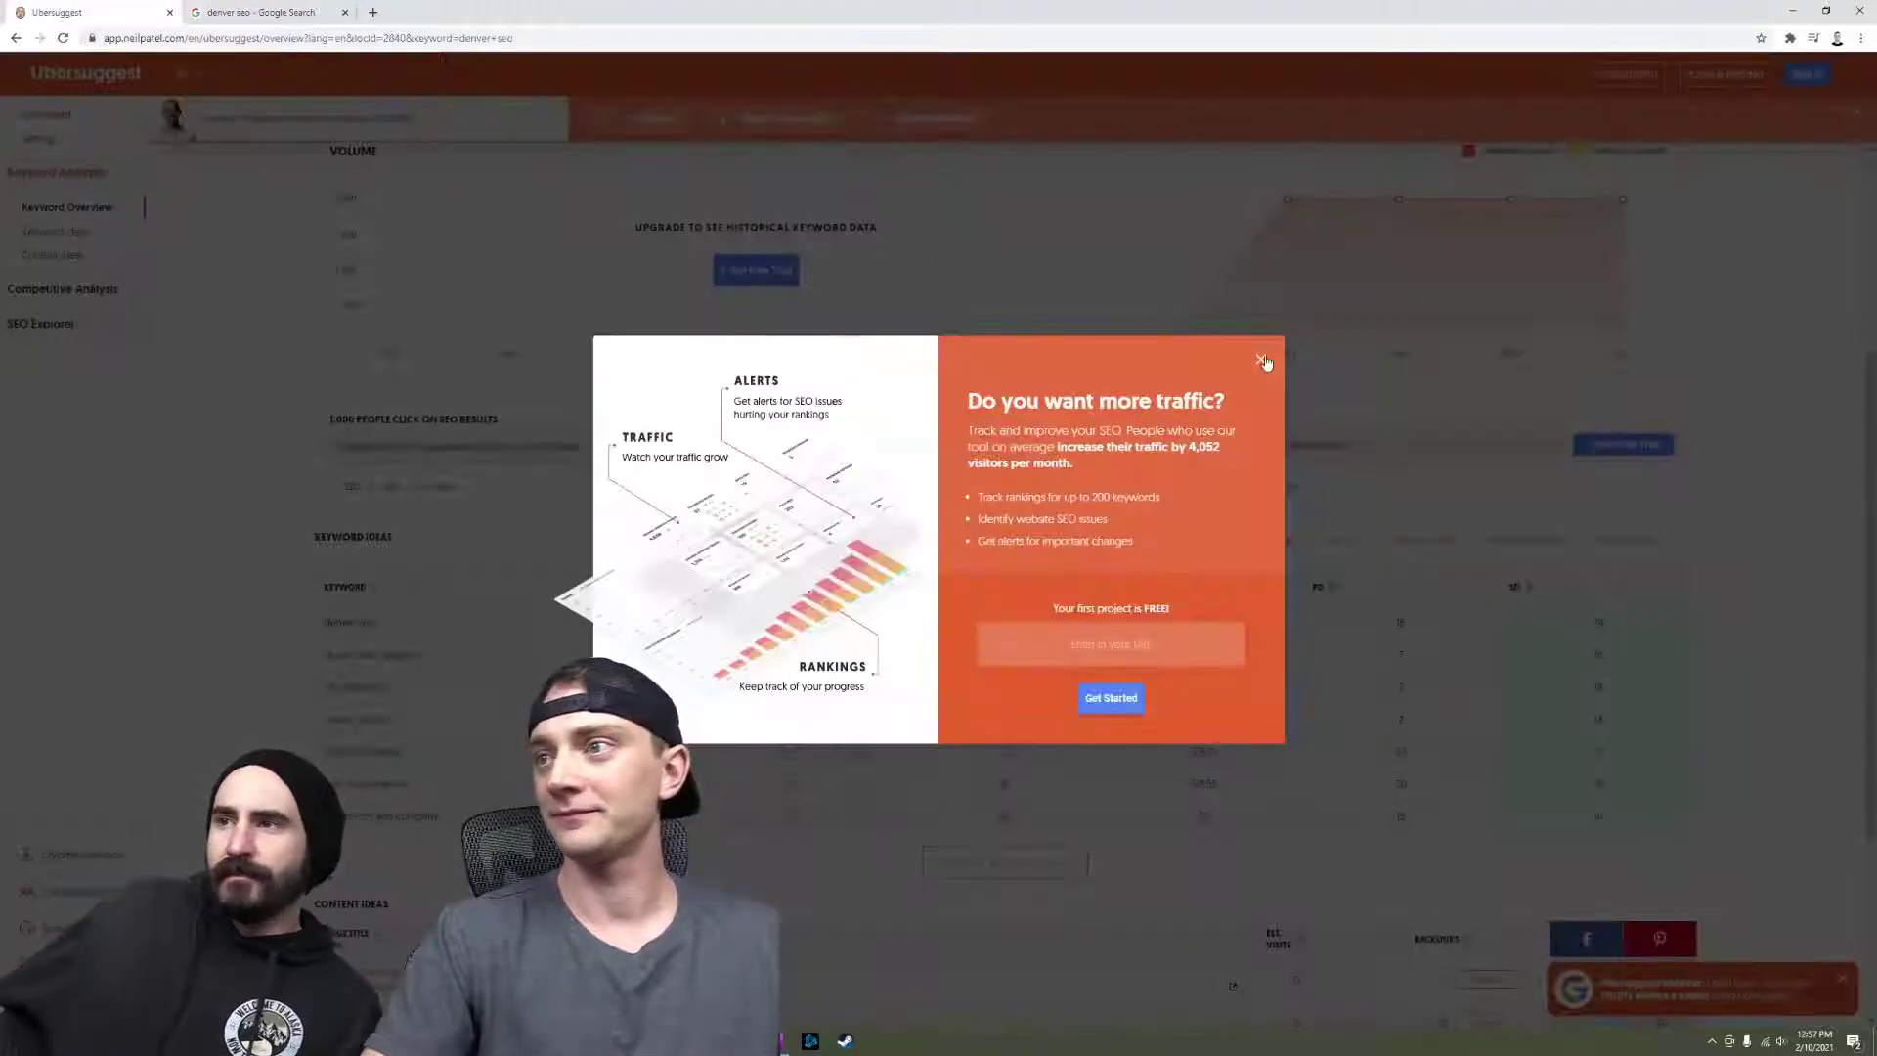
click(1260, 360)
Check the 'denver seo' overview and view Plans & Pricing opened in a background tab.
scroll(1434, 349, up, 1)
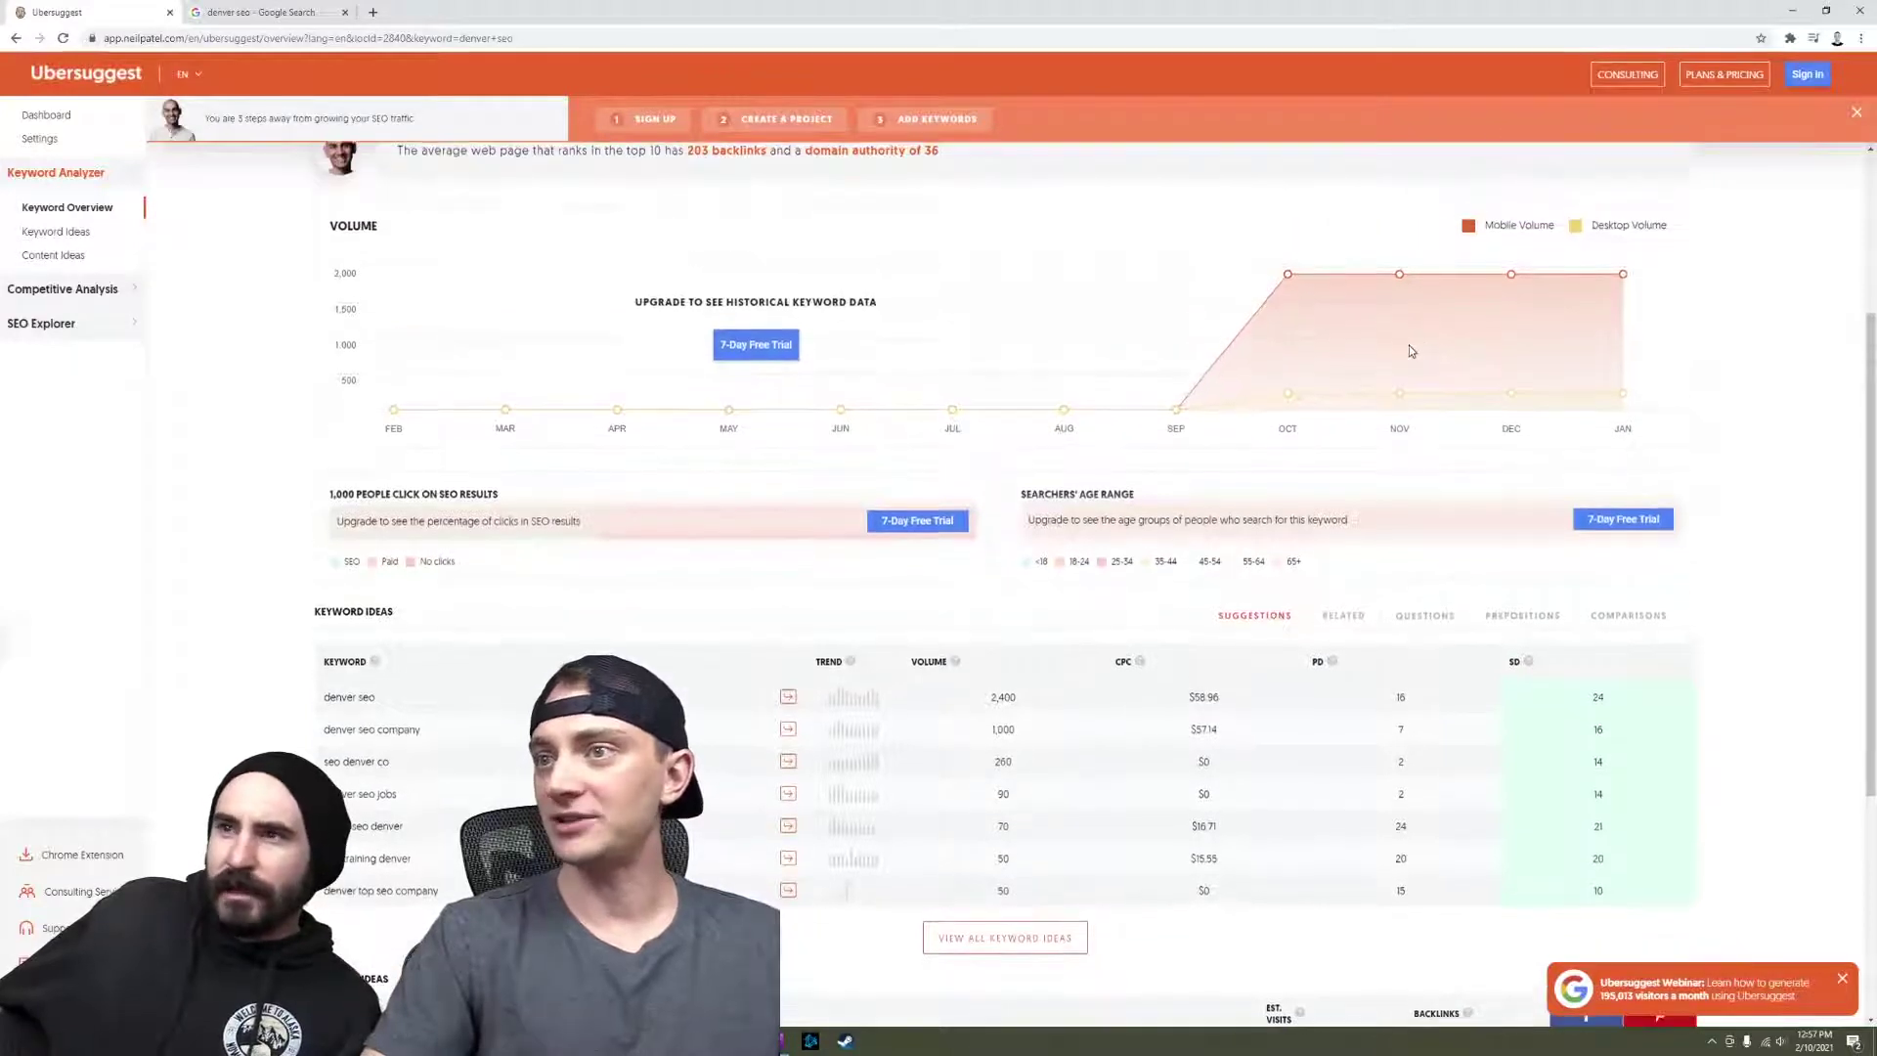
scroll(1409, 350, up, 1)
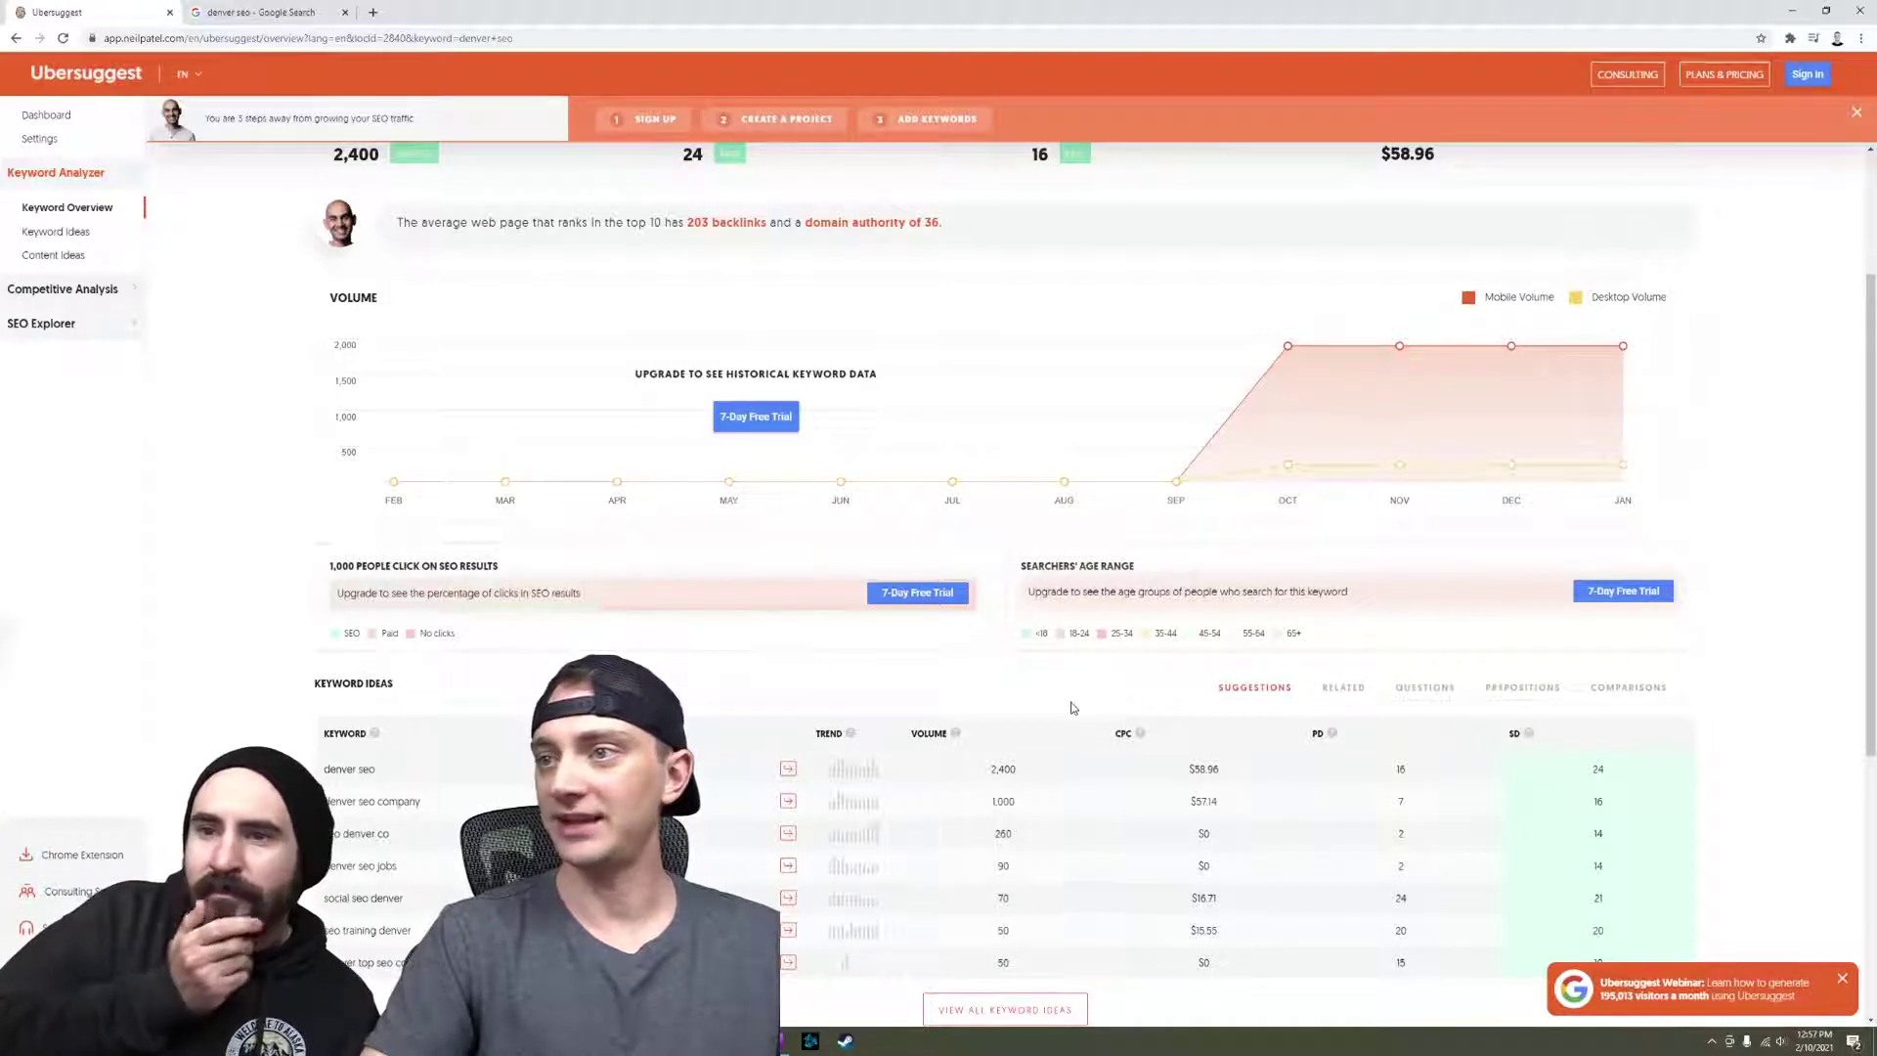
scroll(1090, 675, up, 2)
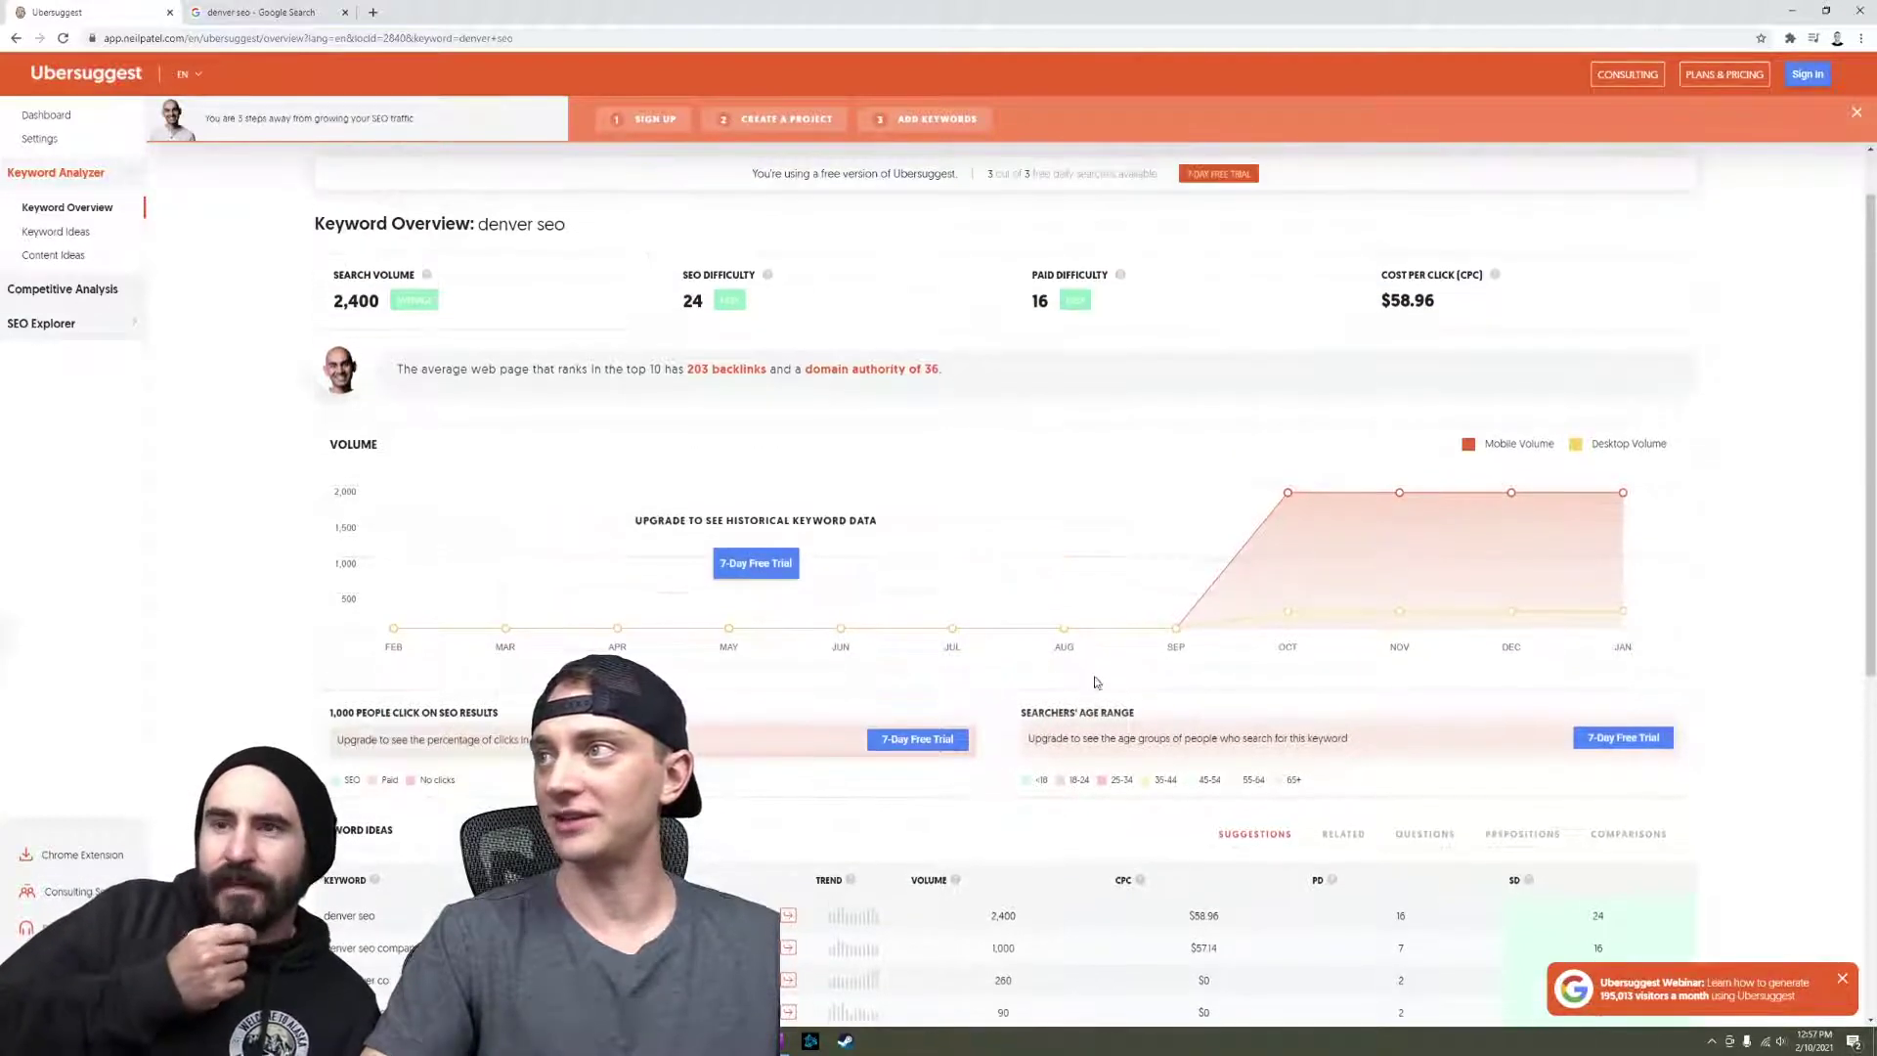
middle_click(1702, 78)
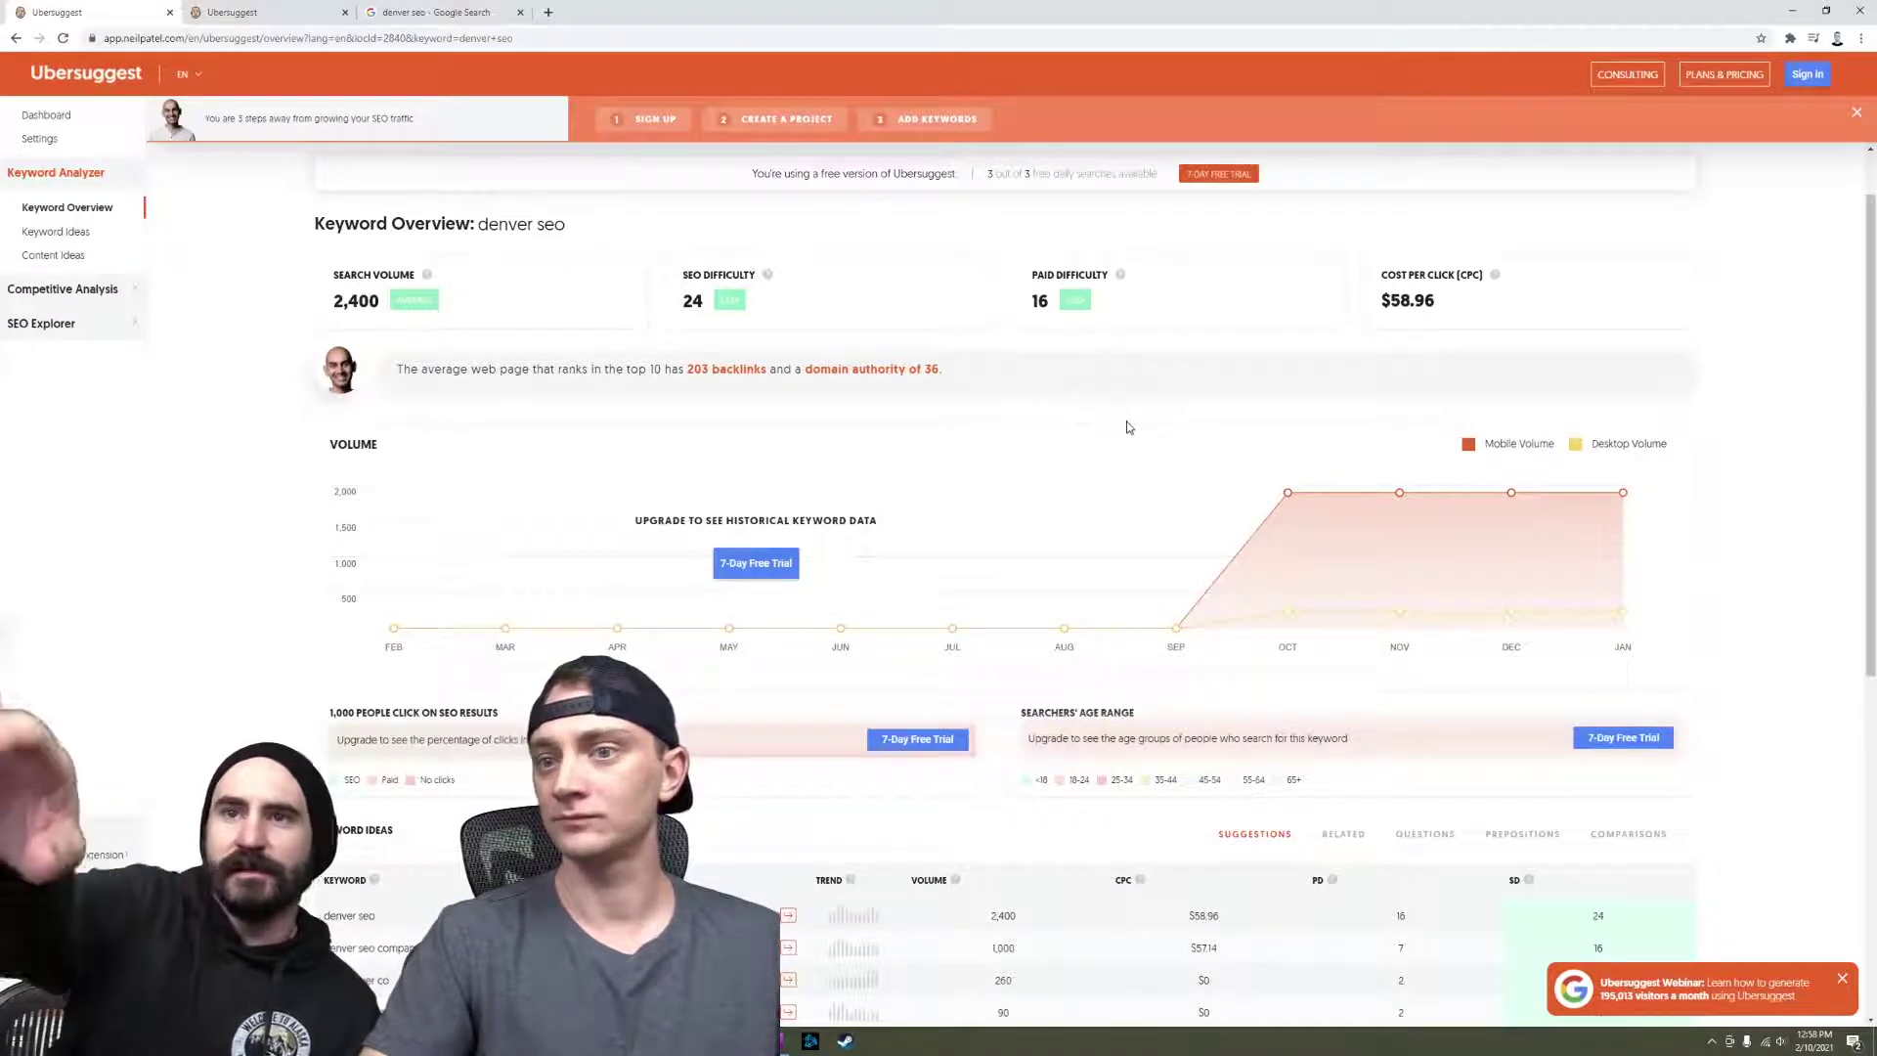
scroll(1122, 425, down, 1)
scroll(1142, 425, up, 2)
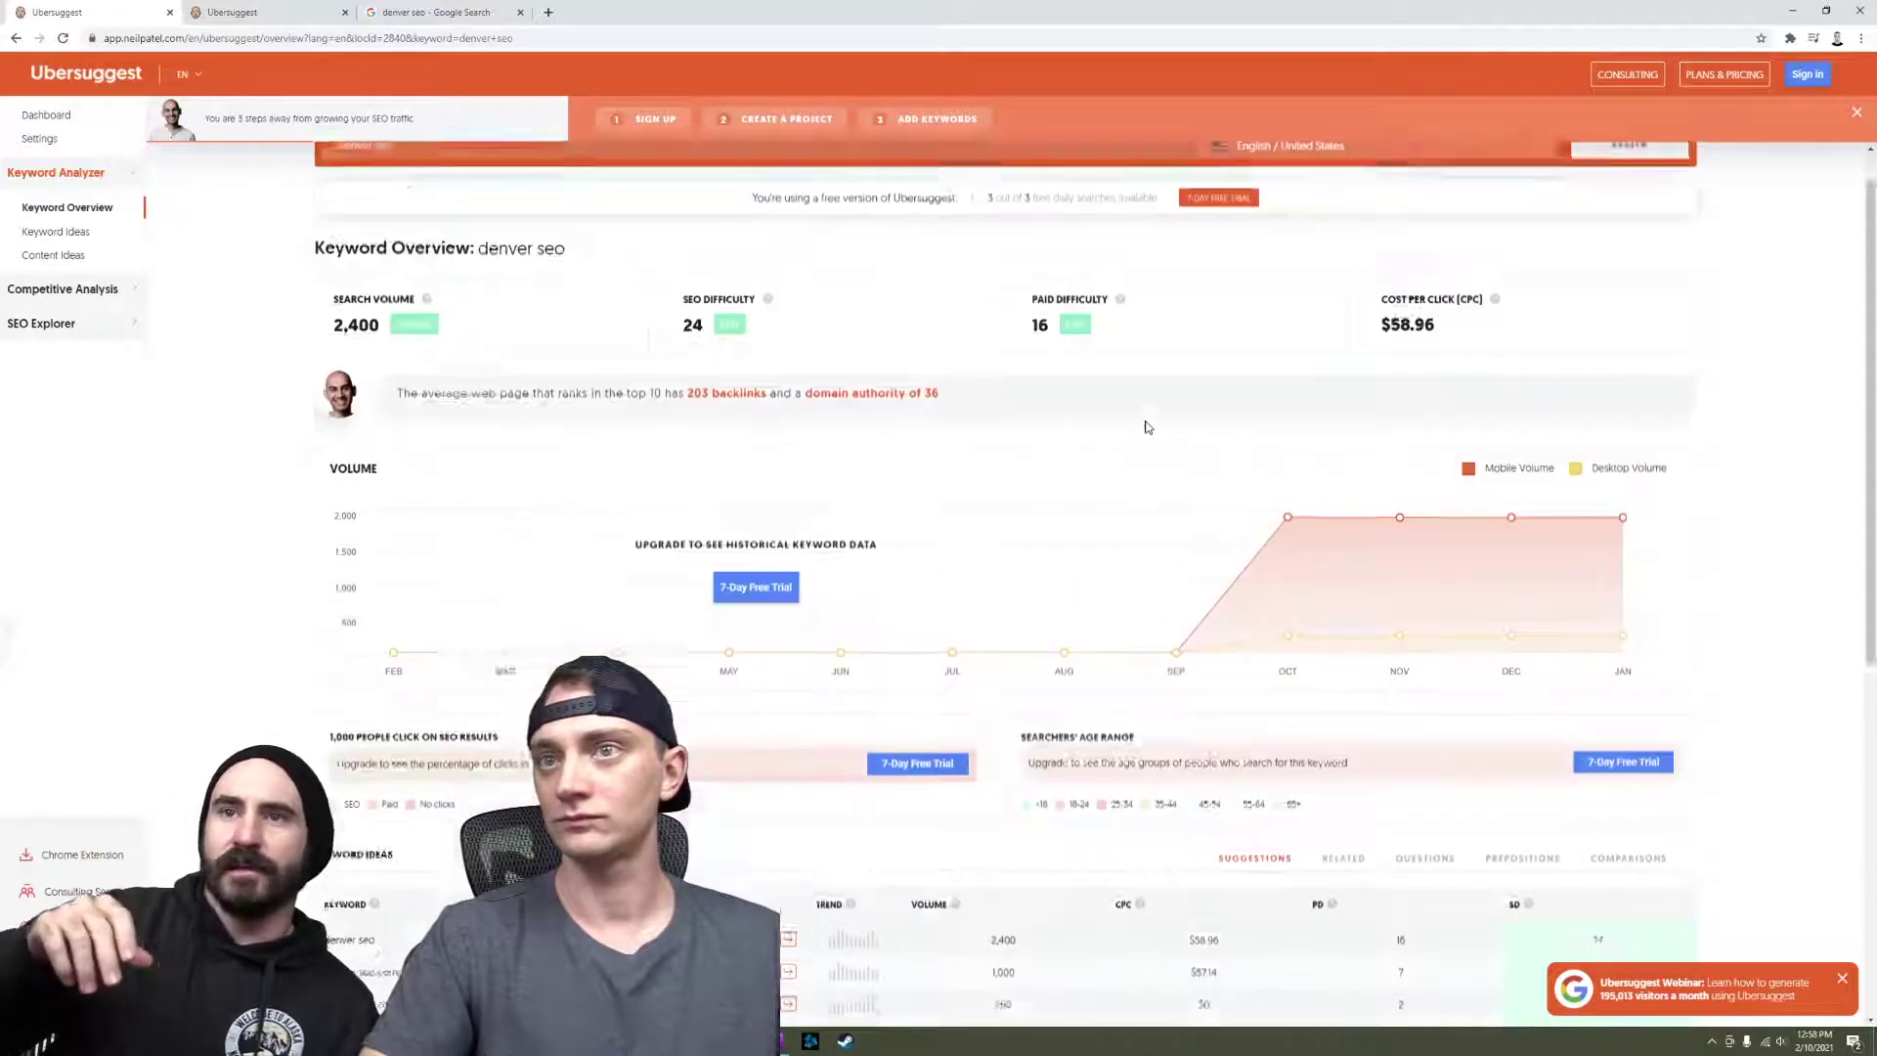
click(280, 10)
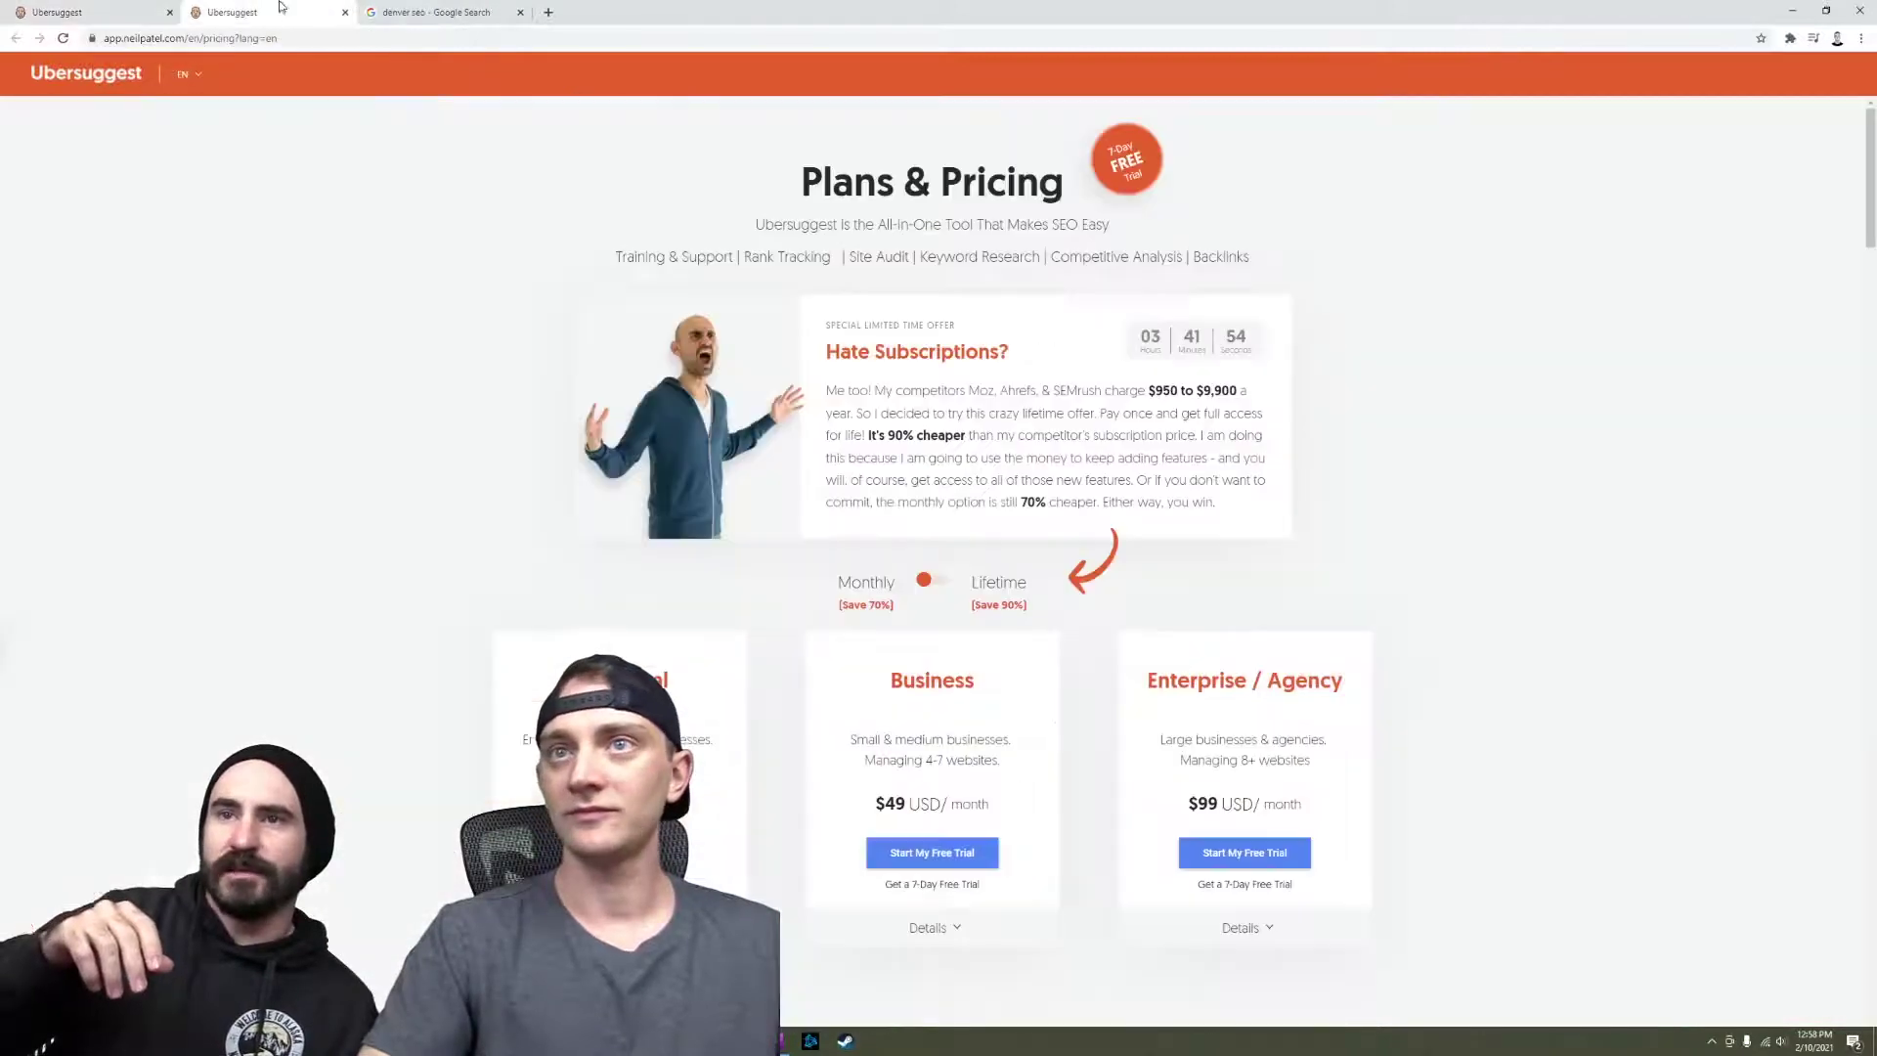
Revisit the Ubersuggest overview, then bring Google's 'denver seo' results back to front.
click(430, 12)
click(98, 6)
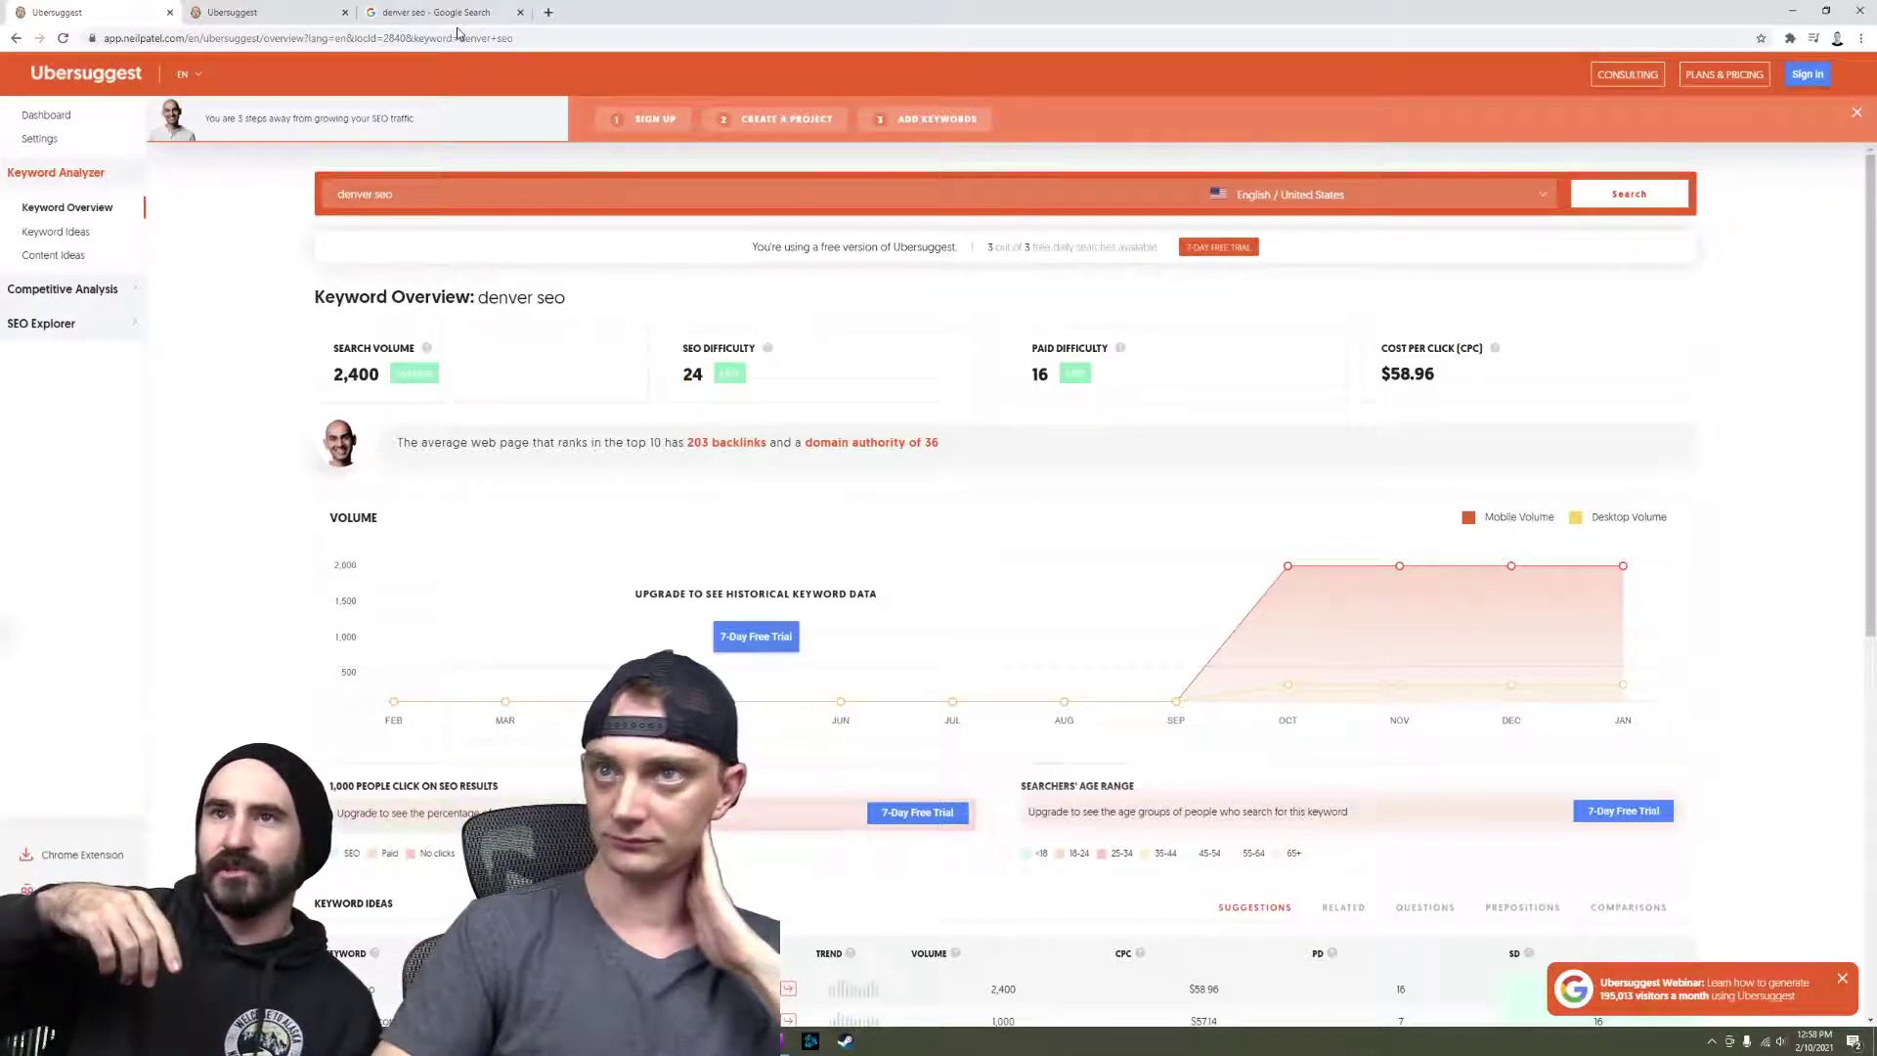
click(415, 12)
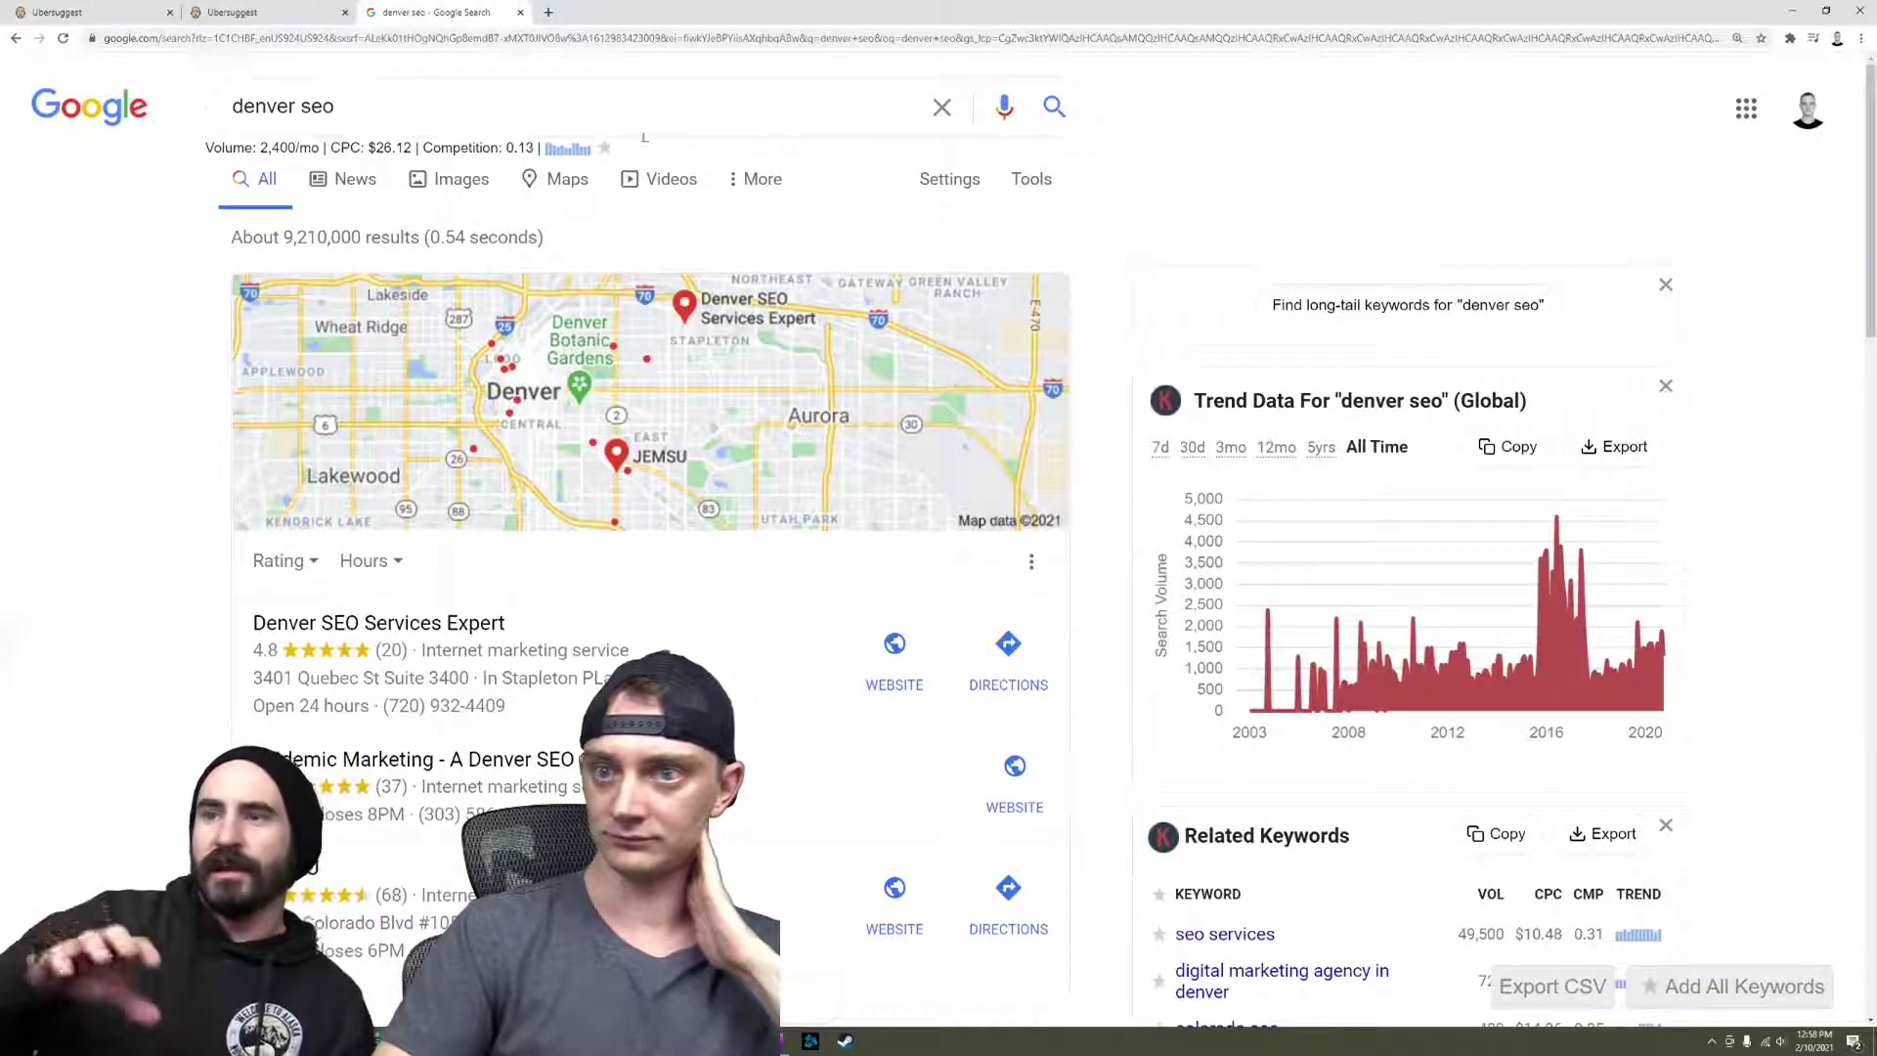
Cycle back one tab with Ctrl+Shift+Tab toward the keyword overviews.
key(ctrl+shift+Tab)
key(ctrl+shift+Tab)
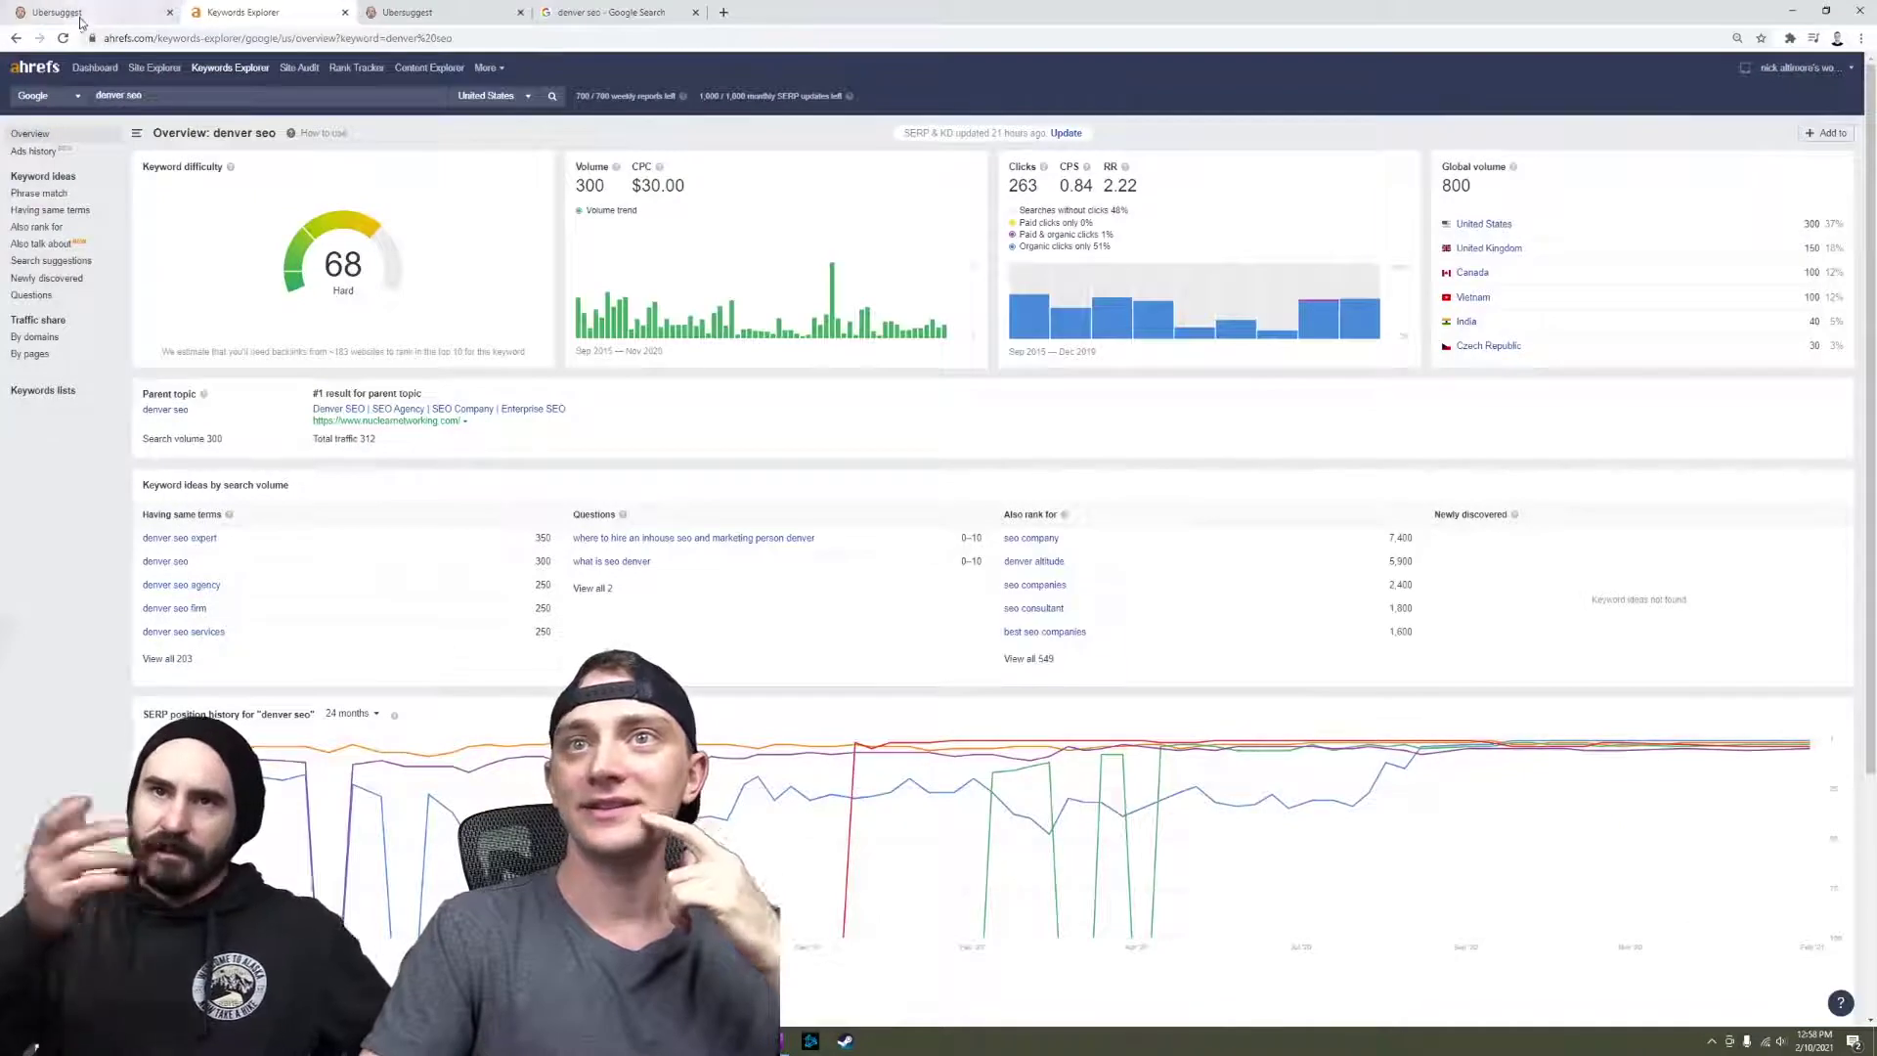
Compare Ubersuggest's SEO difficulty of 24 against Ahrefs' 68 for 'denver seo'.
click(60, 11)
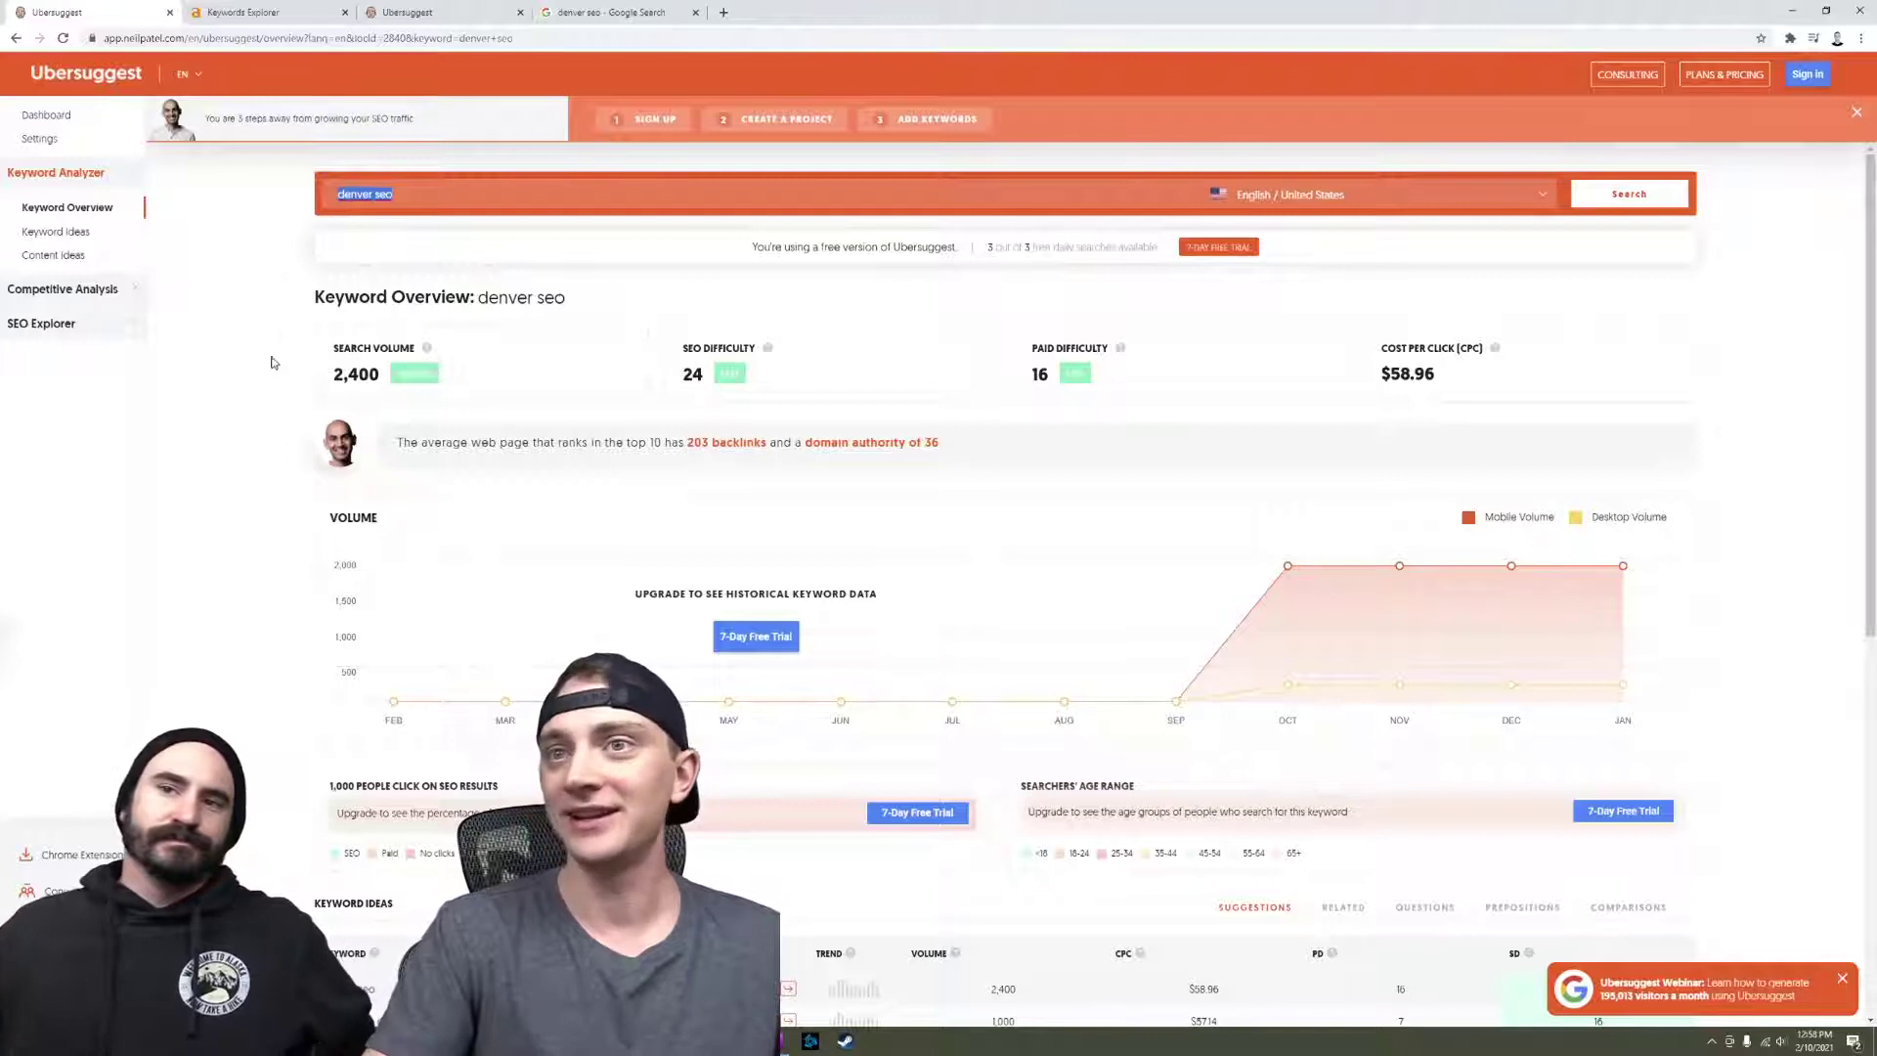
click(335, 363)
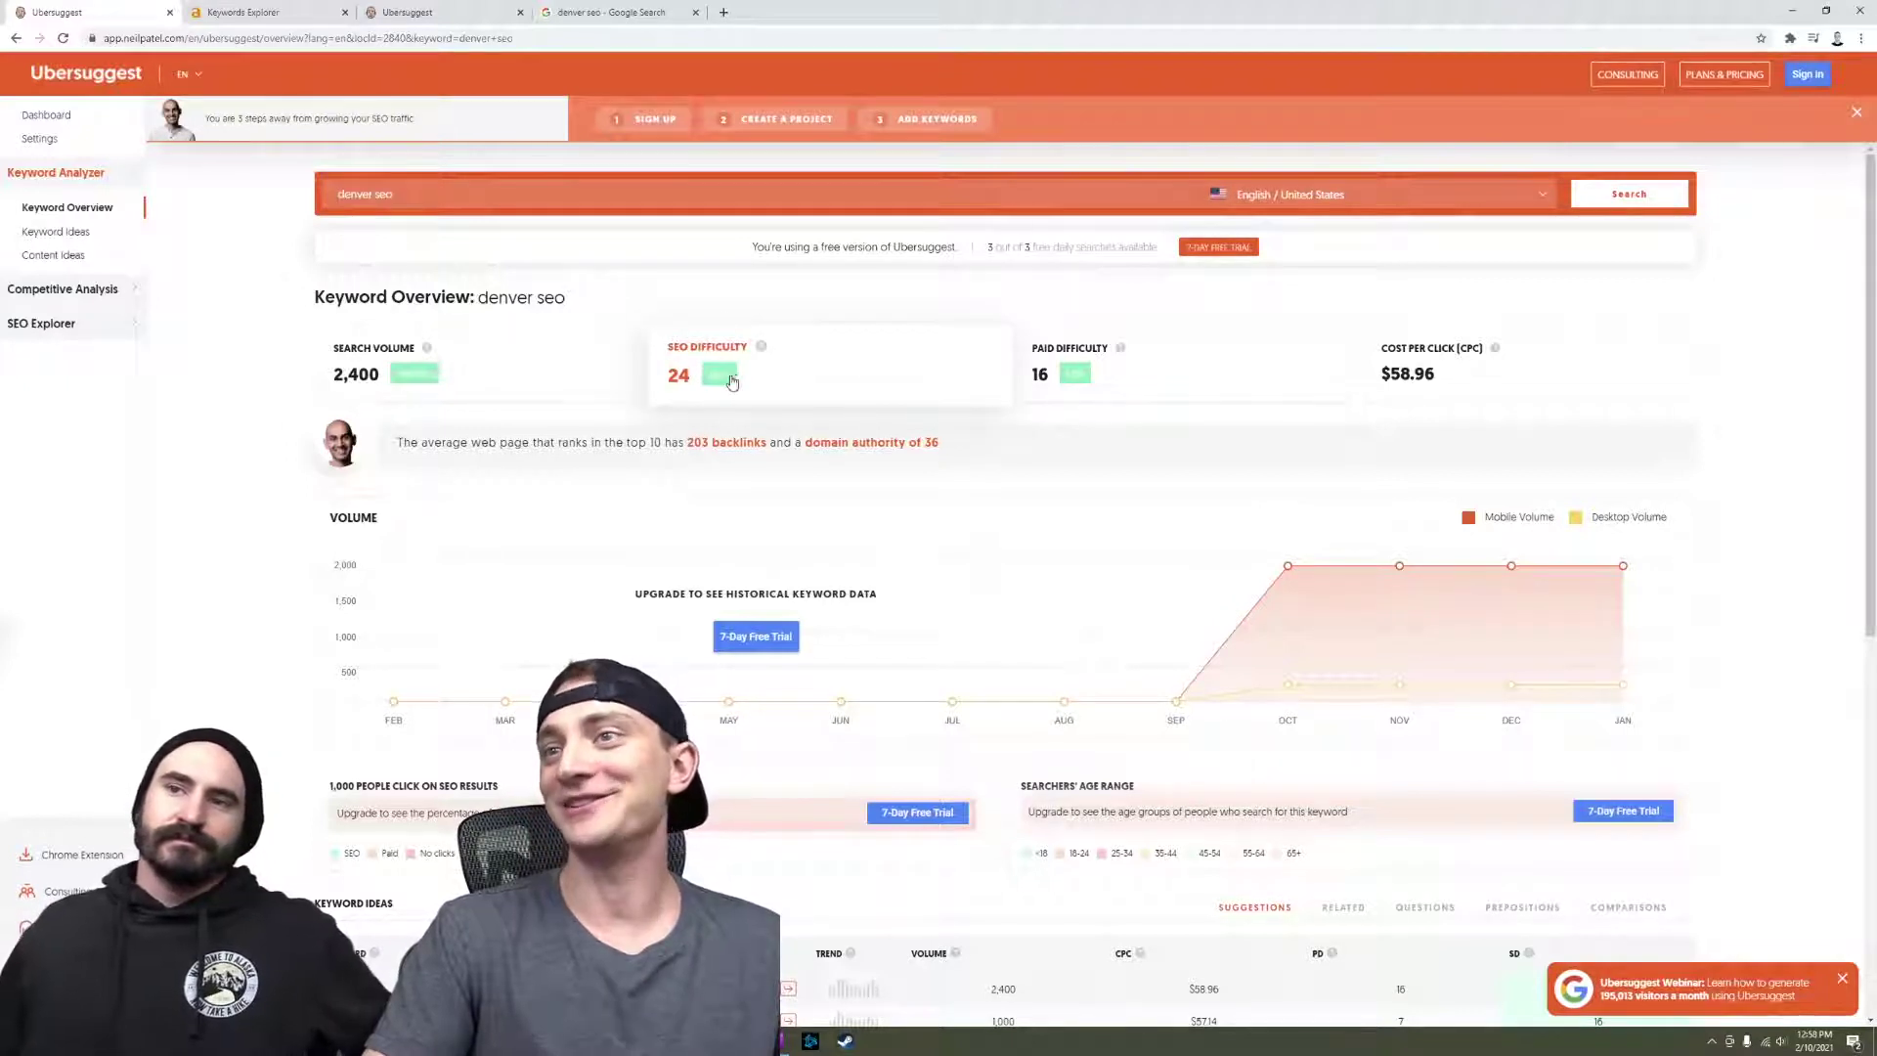
key(ctrl+Tab)
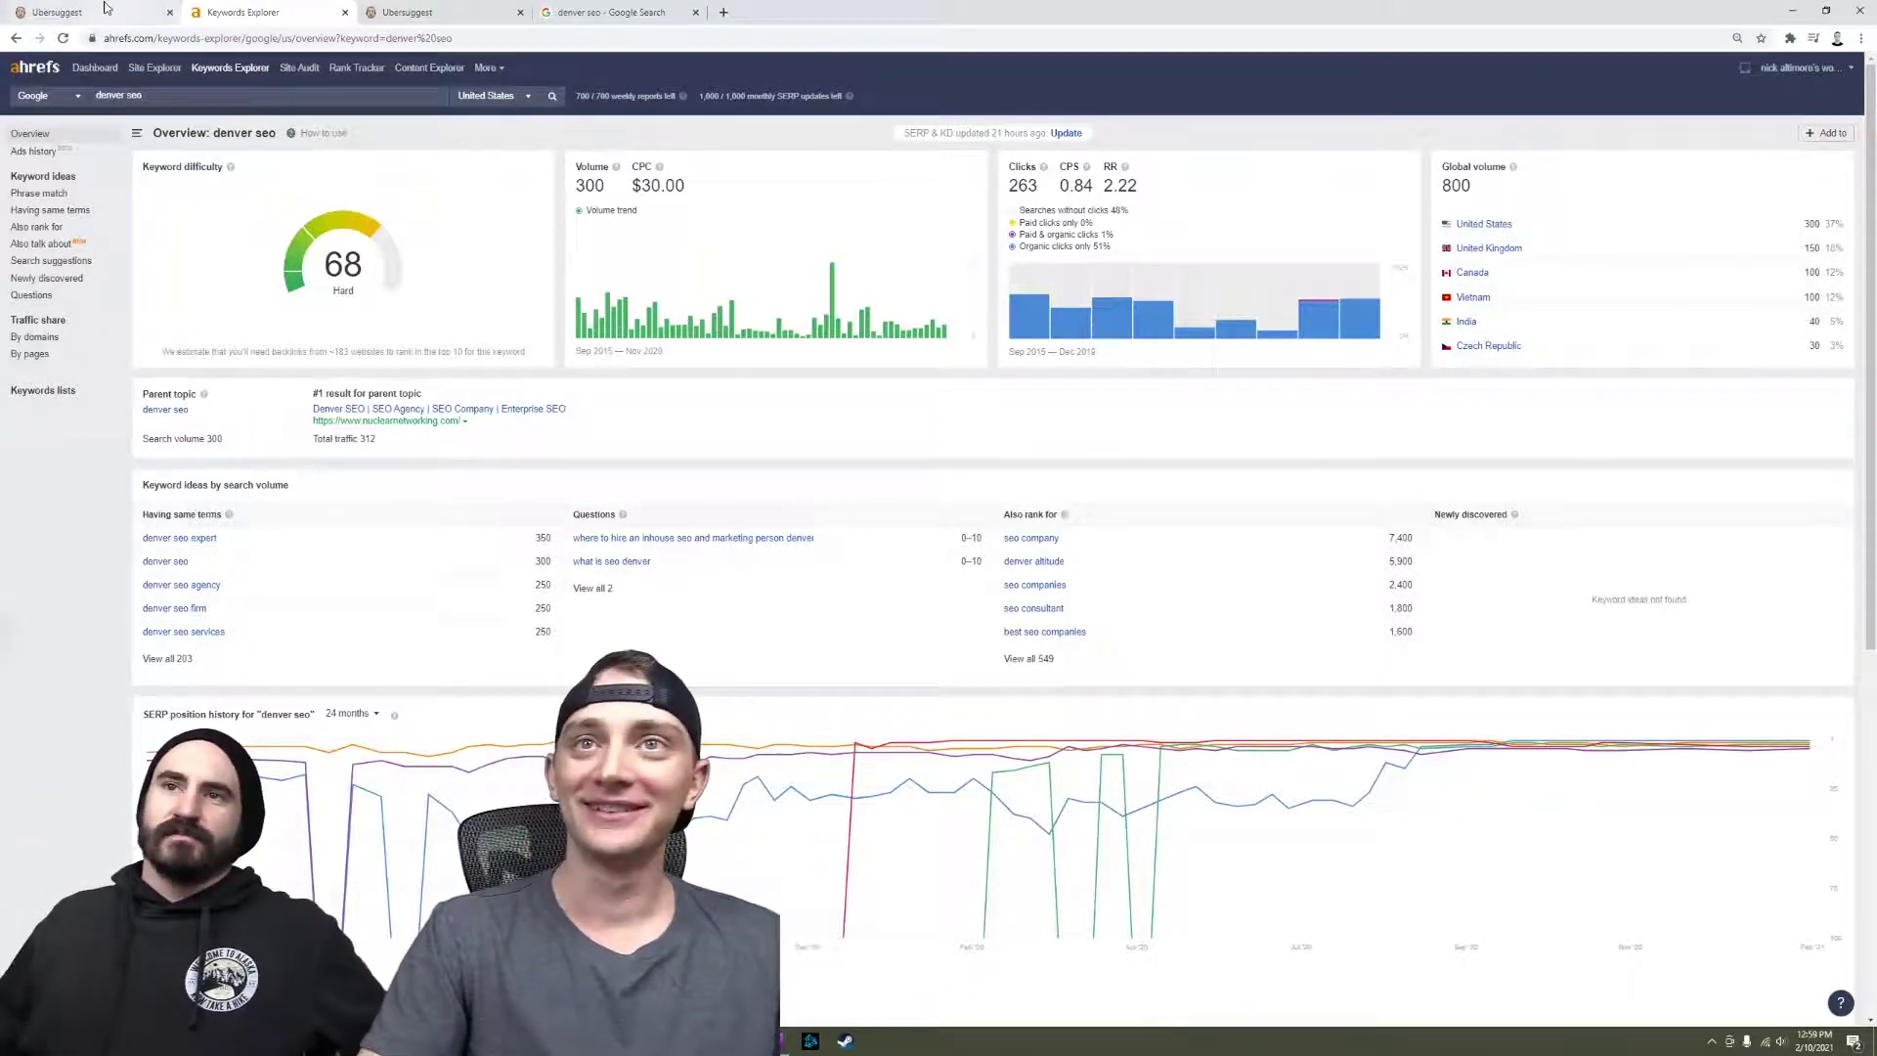
click(430, 11)
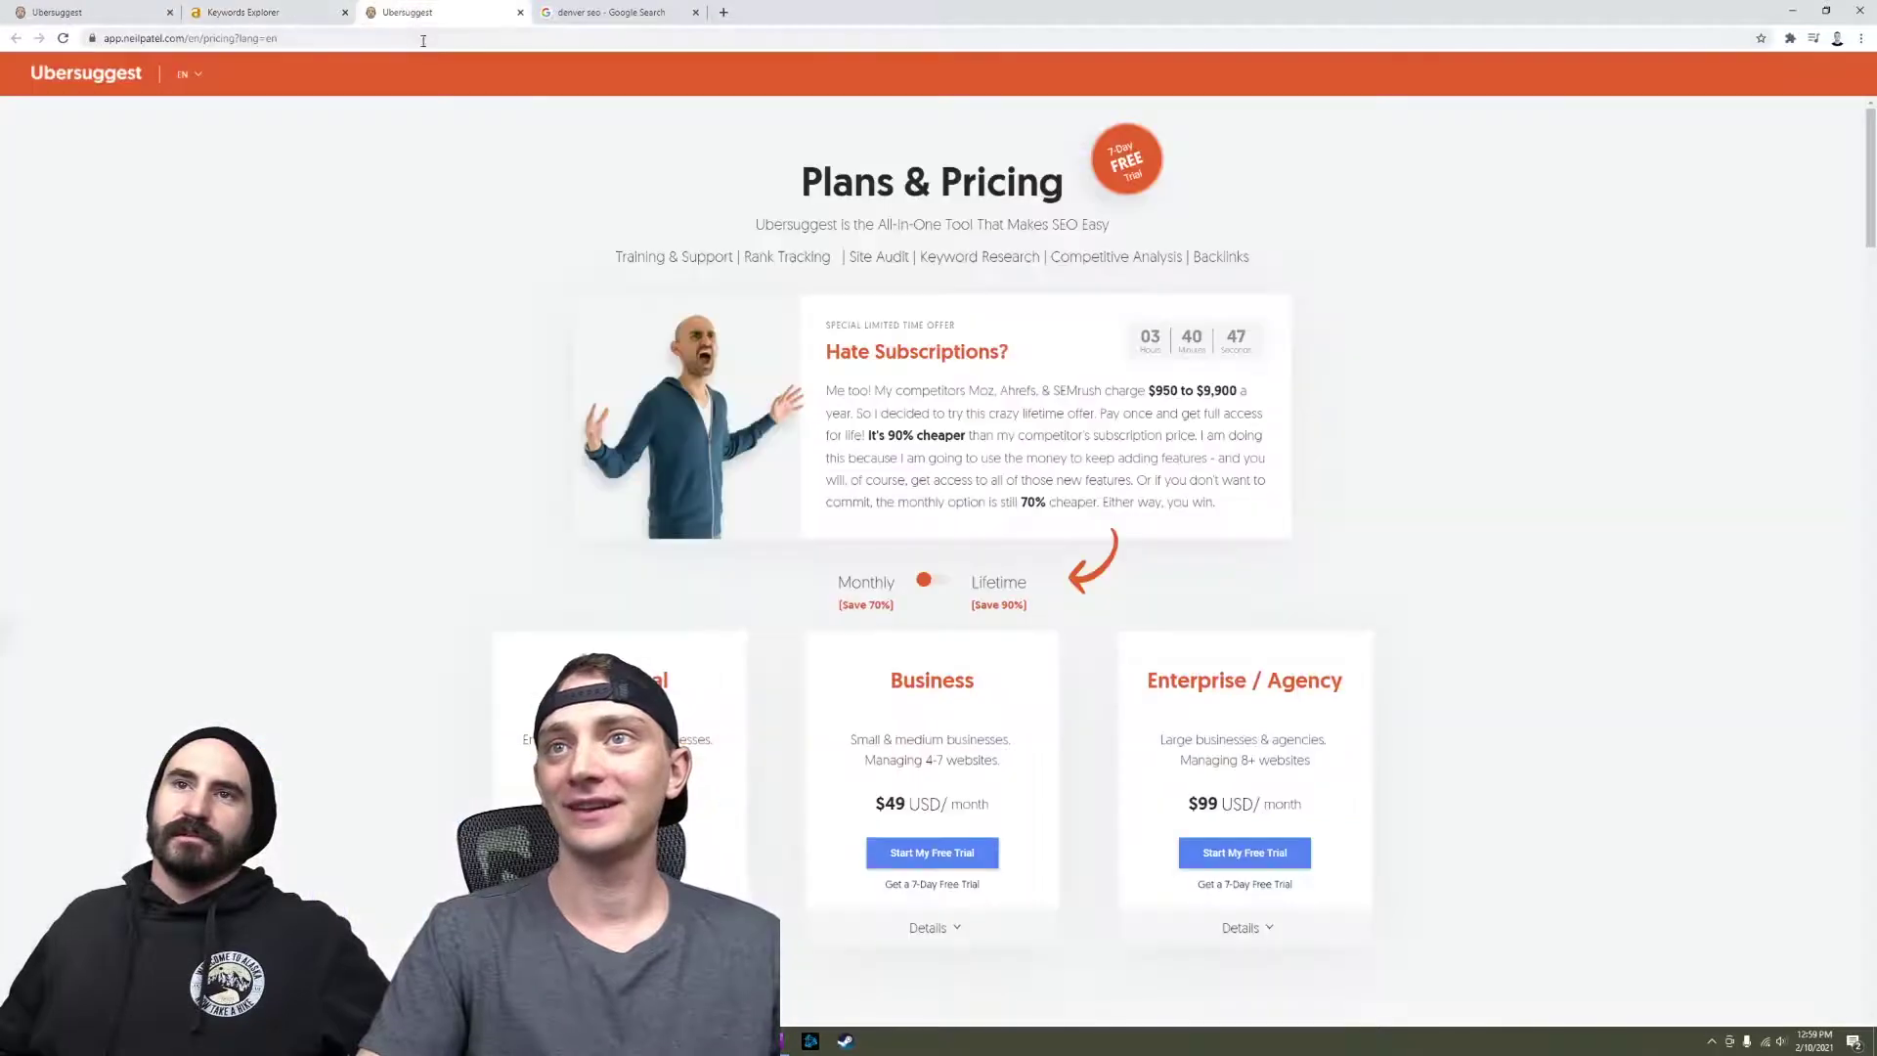
click(611, 11)
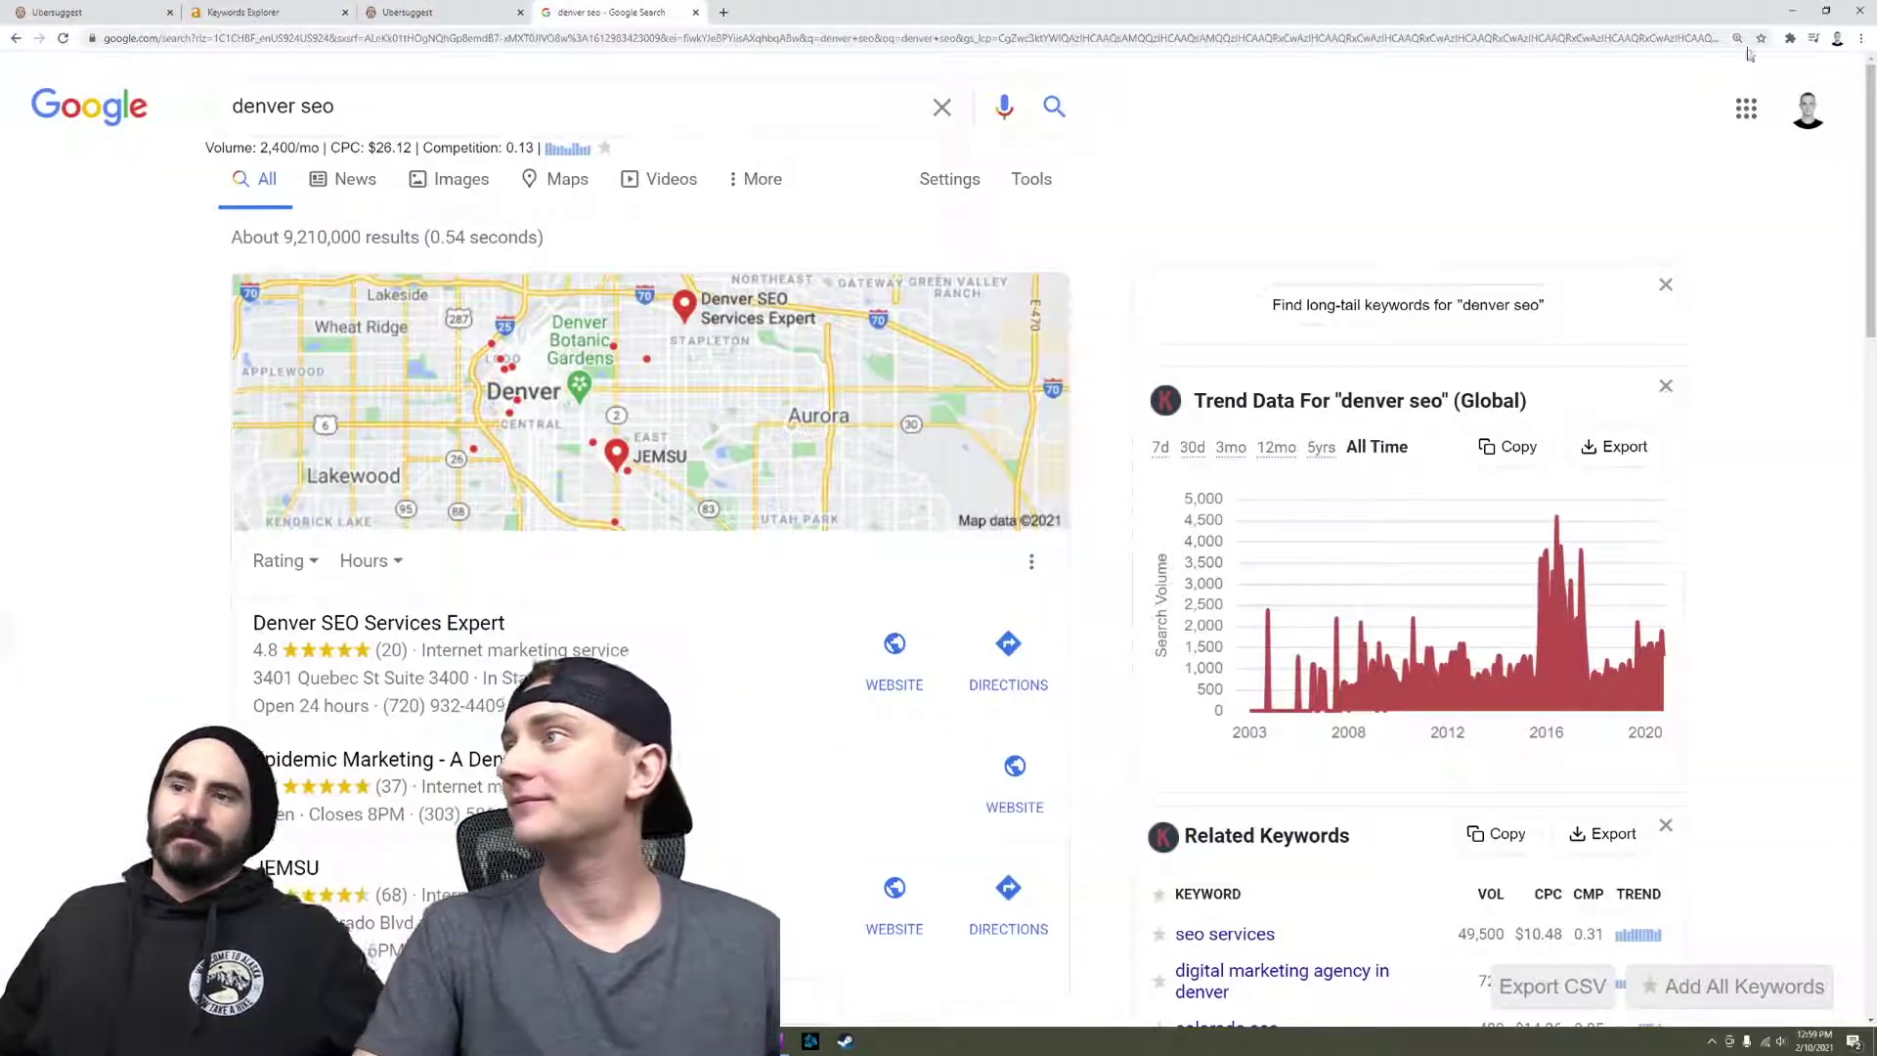
Enable the MozBar extension on the Google results and log in to Moz.
click(1790, 38)
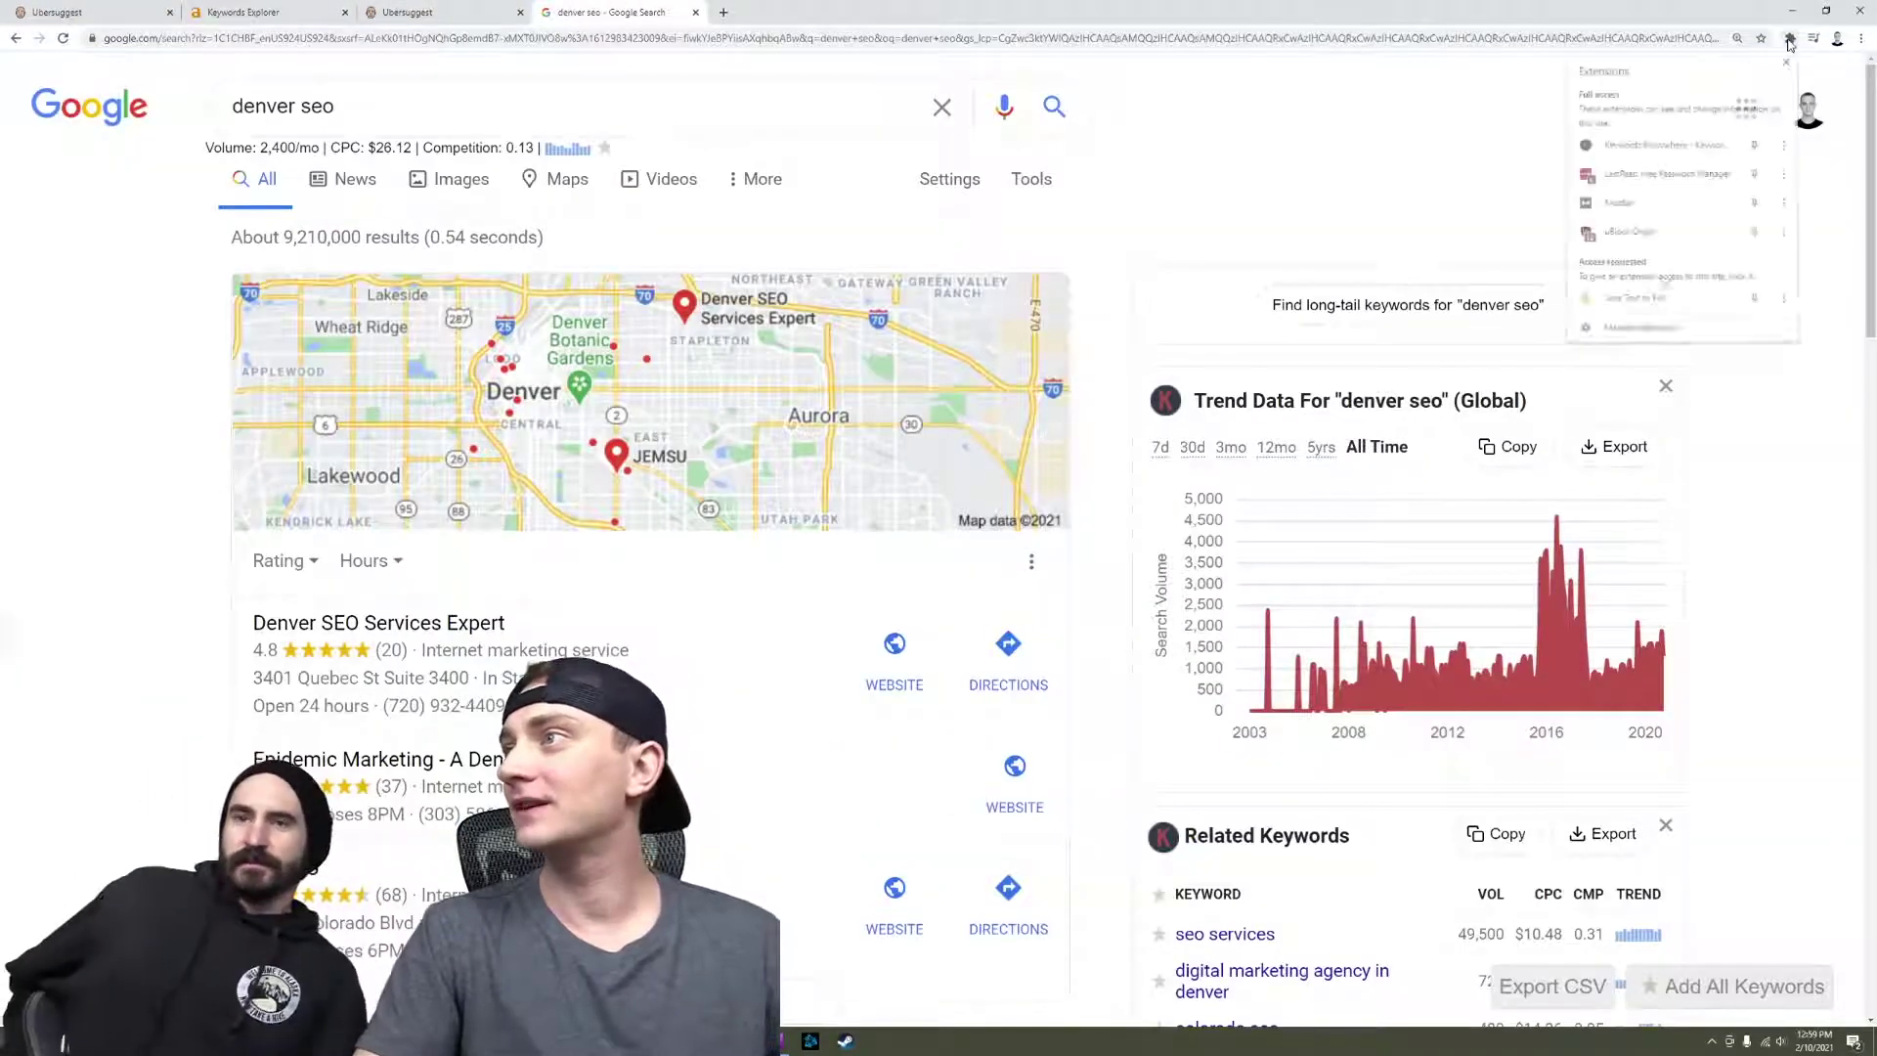
click(1663, 203)
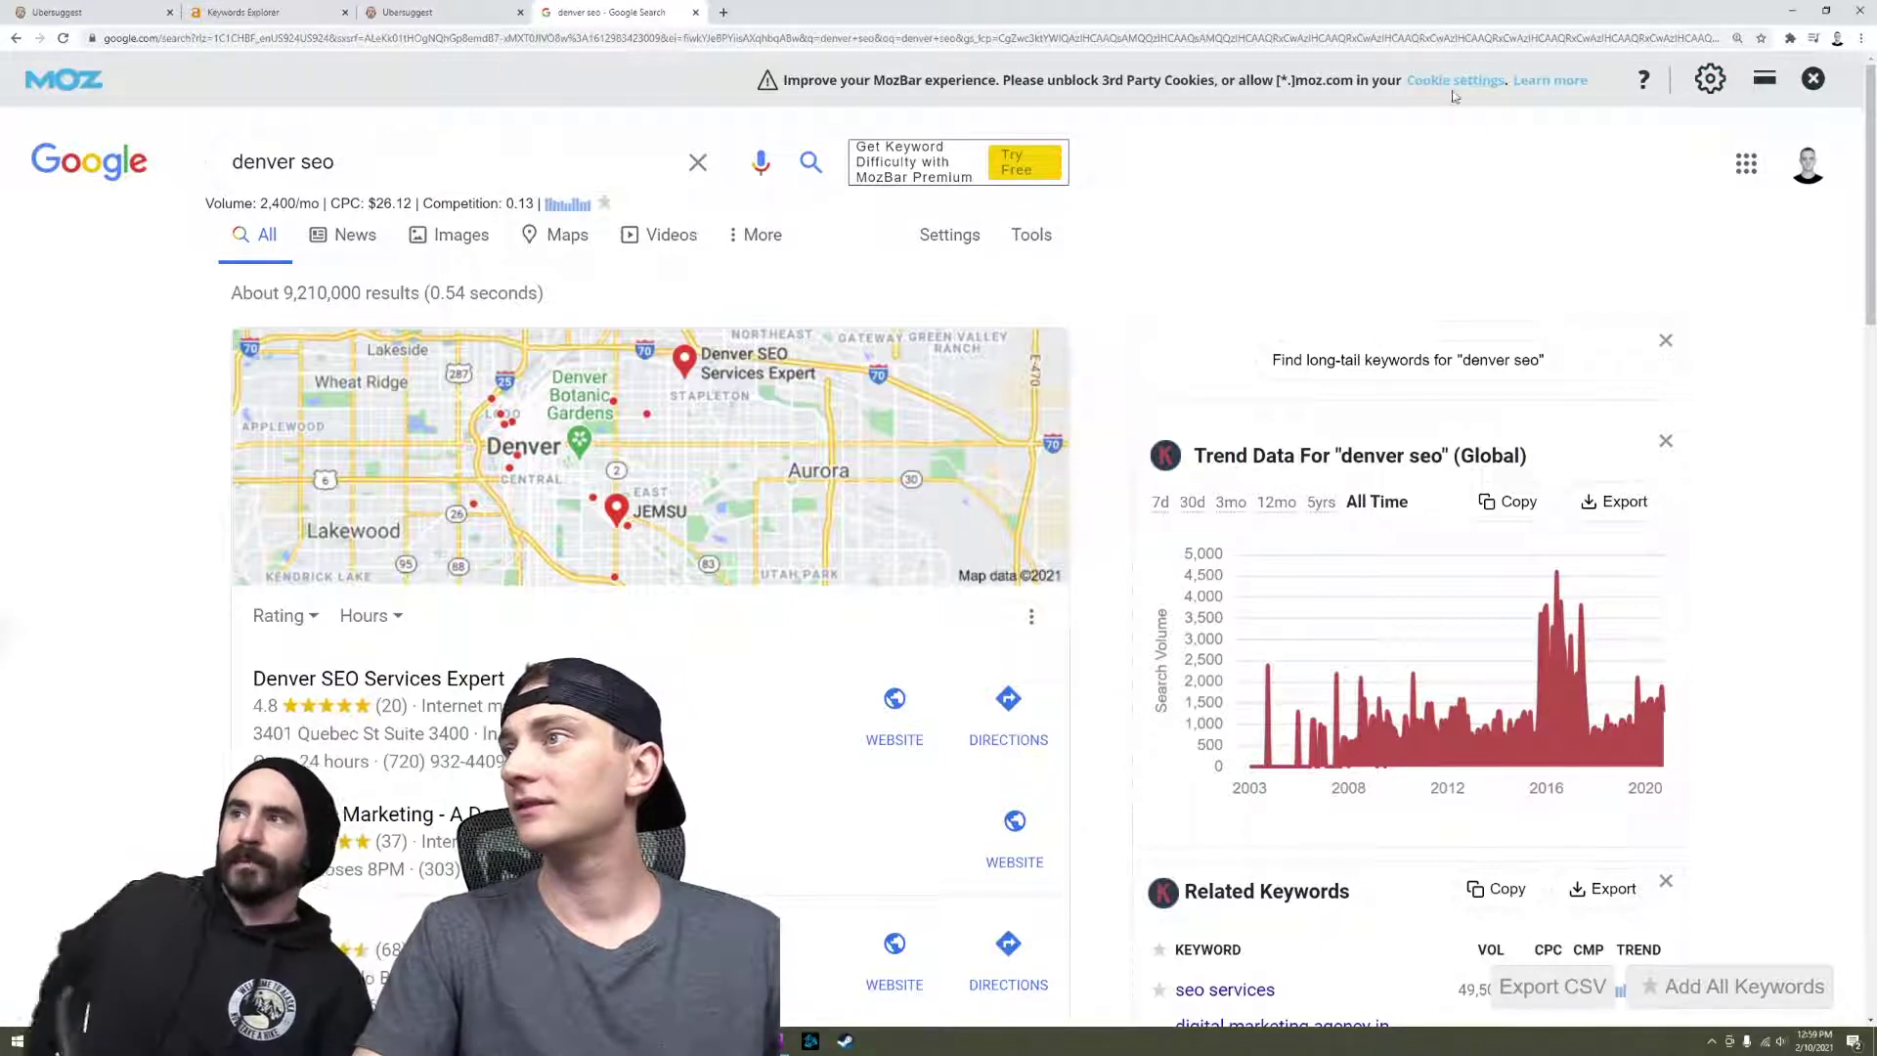
scroll(1177, 167, down, 5)
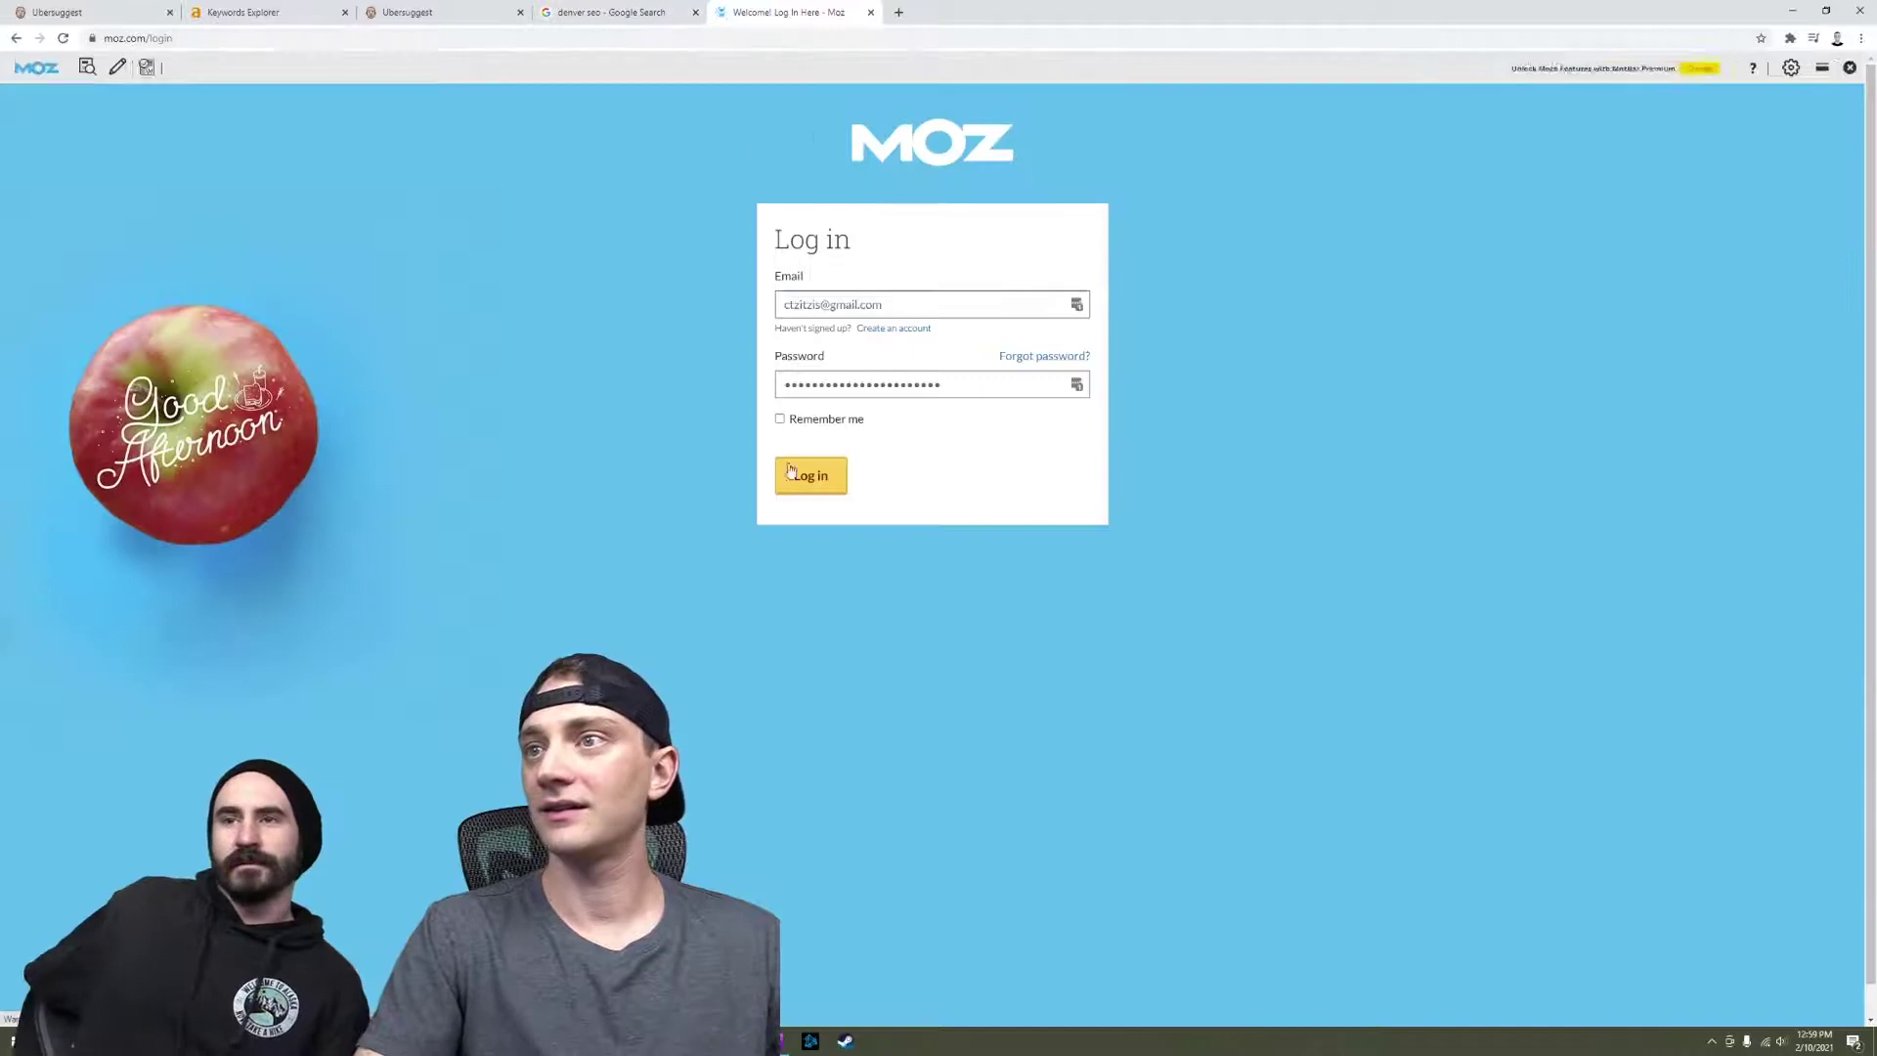
click(811, 476)
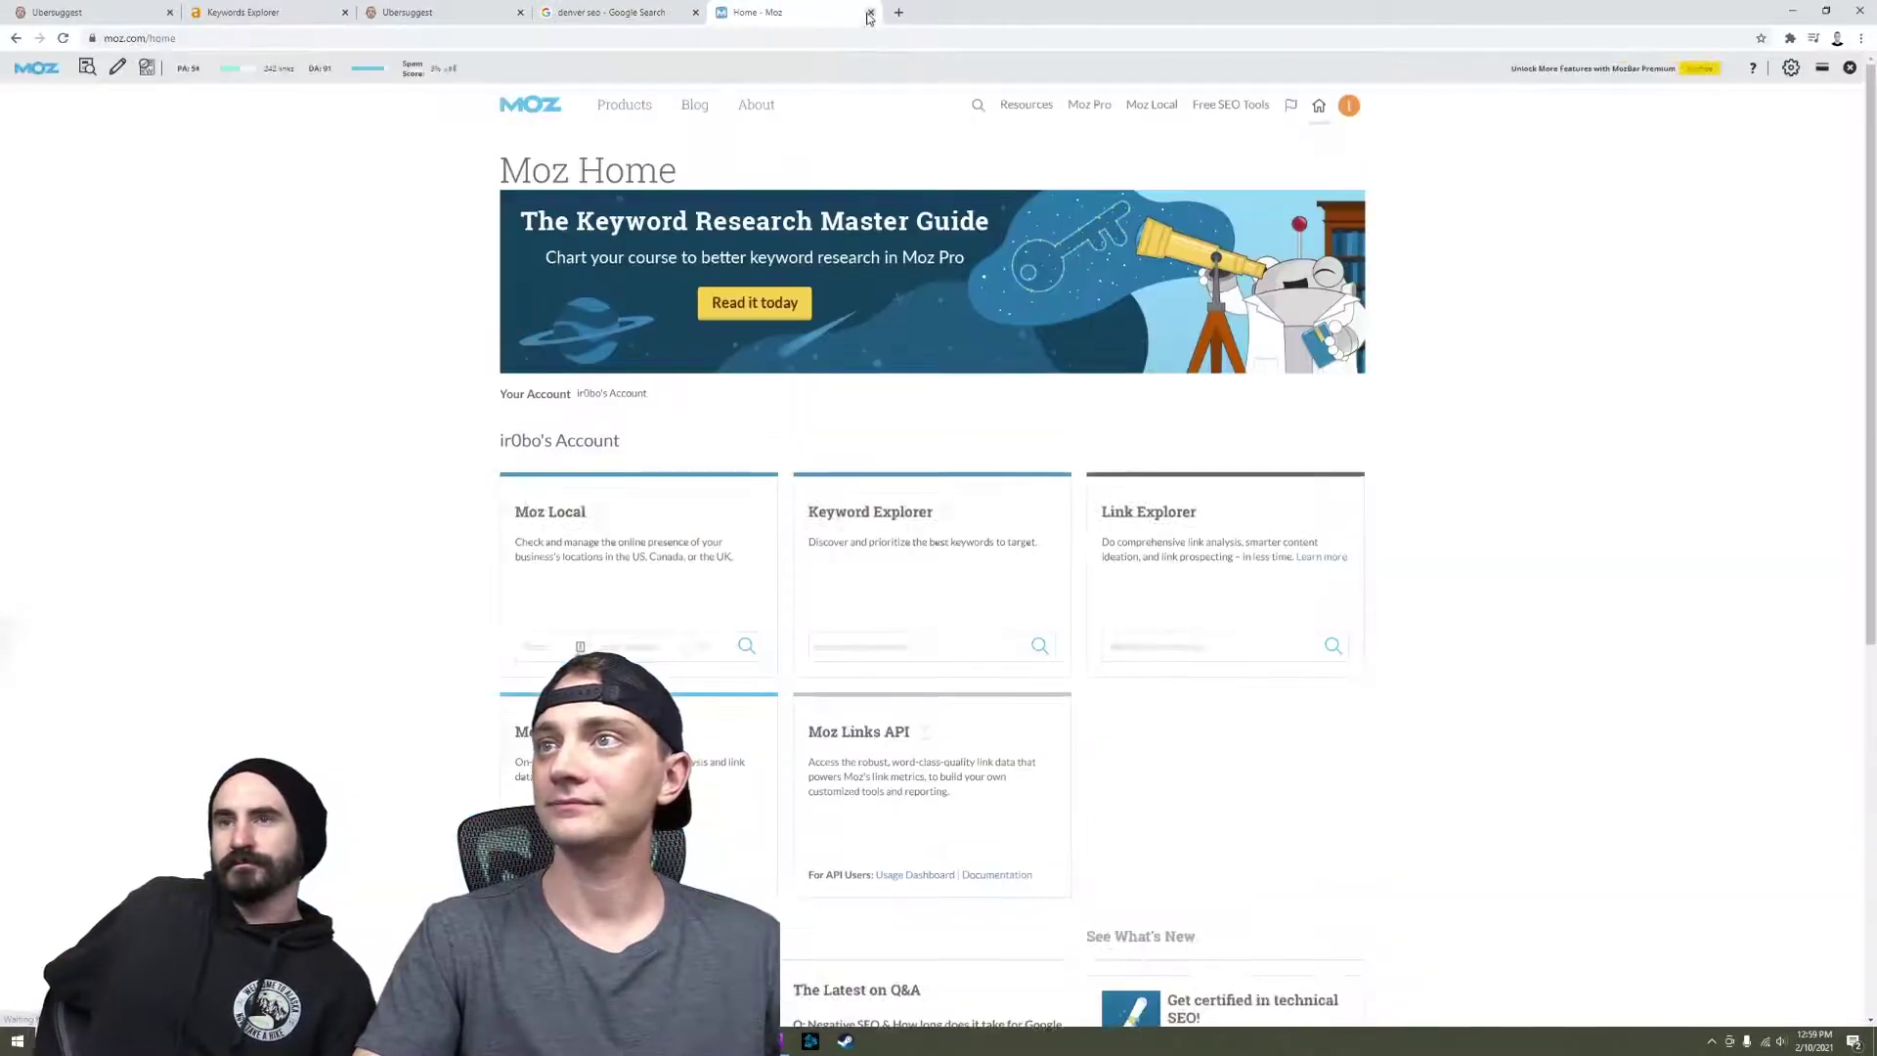
click(871, 11)
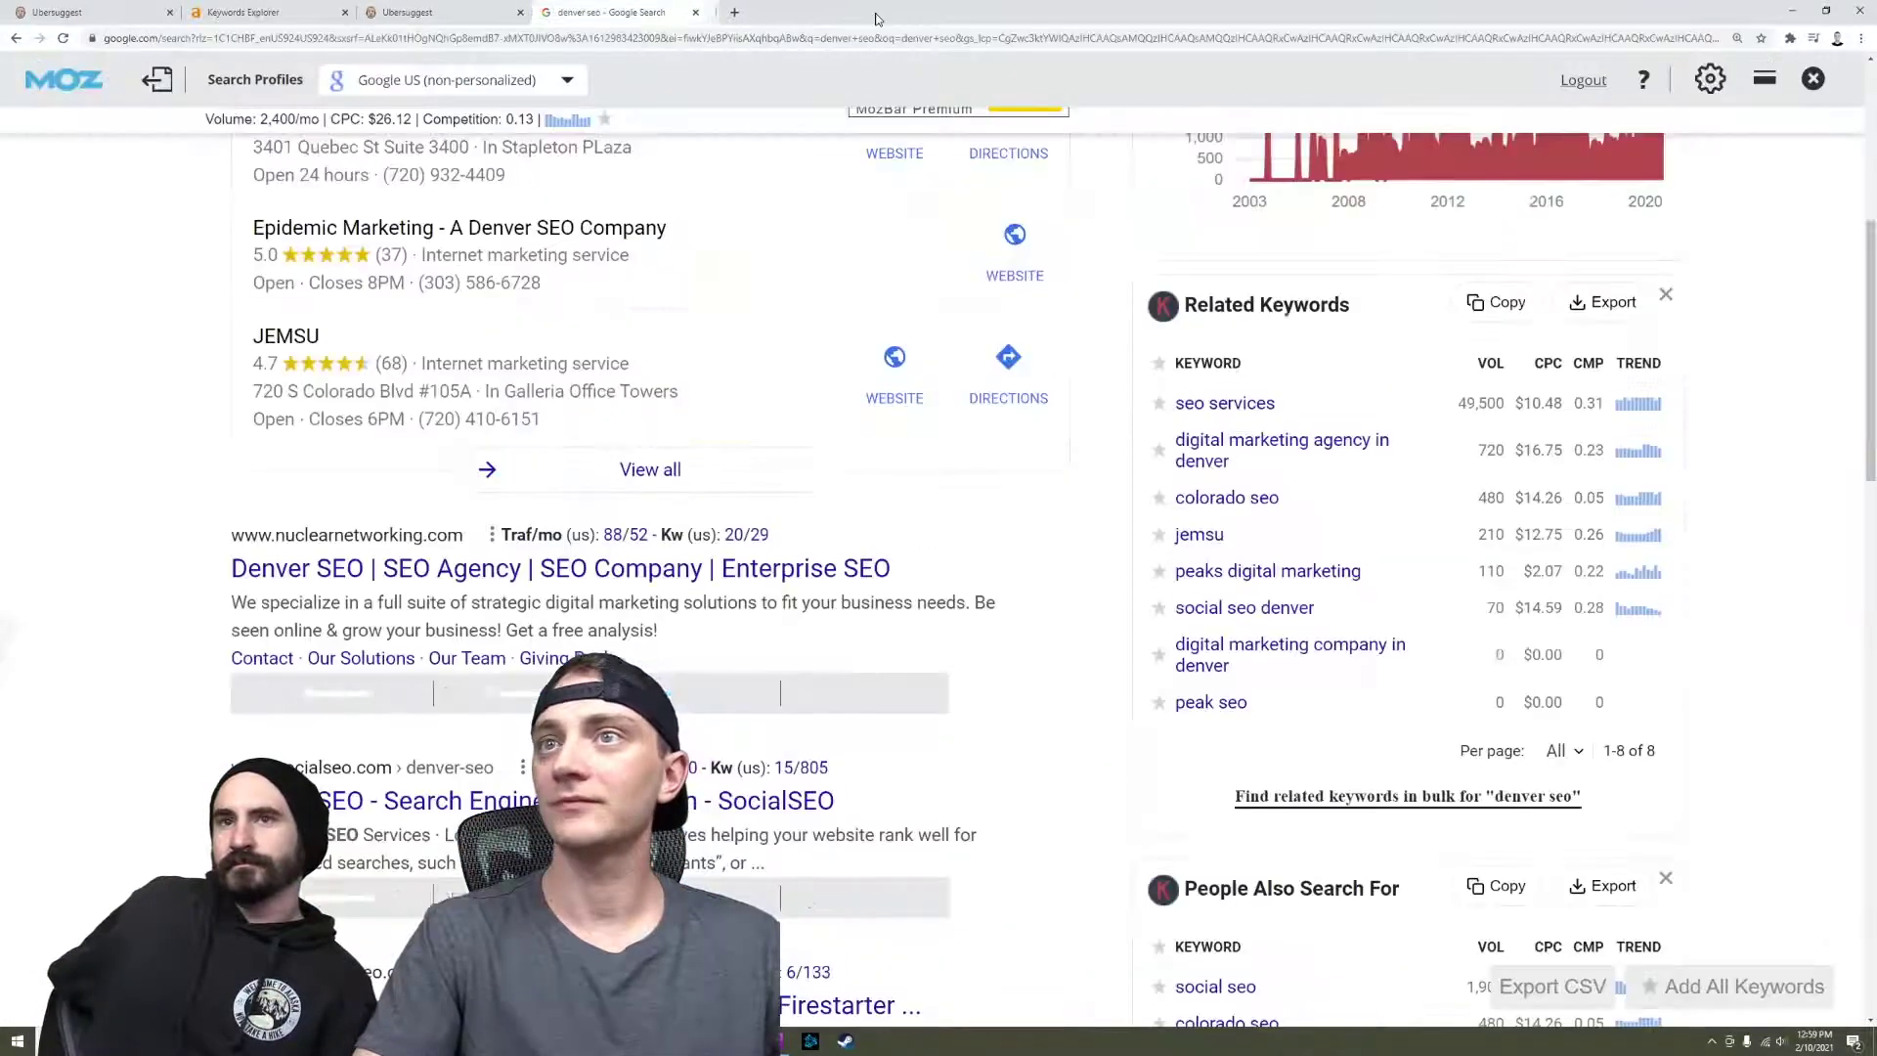
scroll(1265, 183, up, 6)
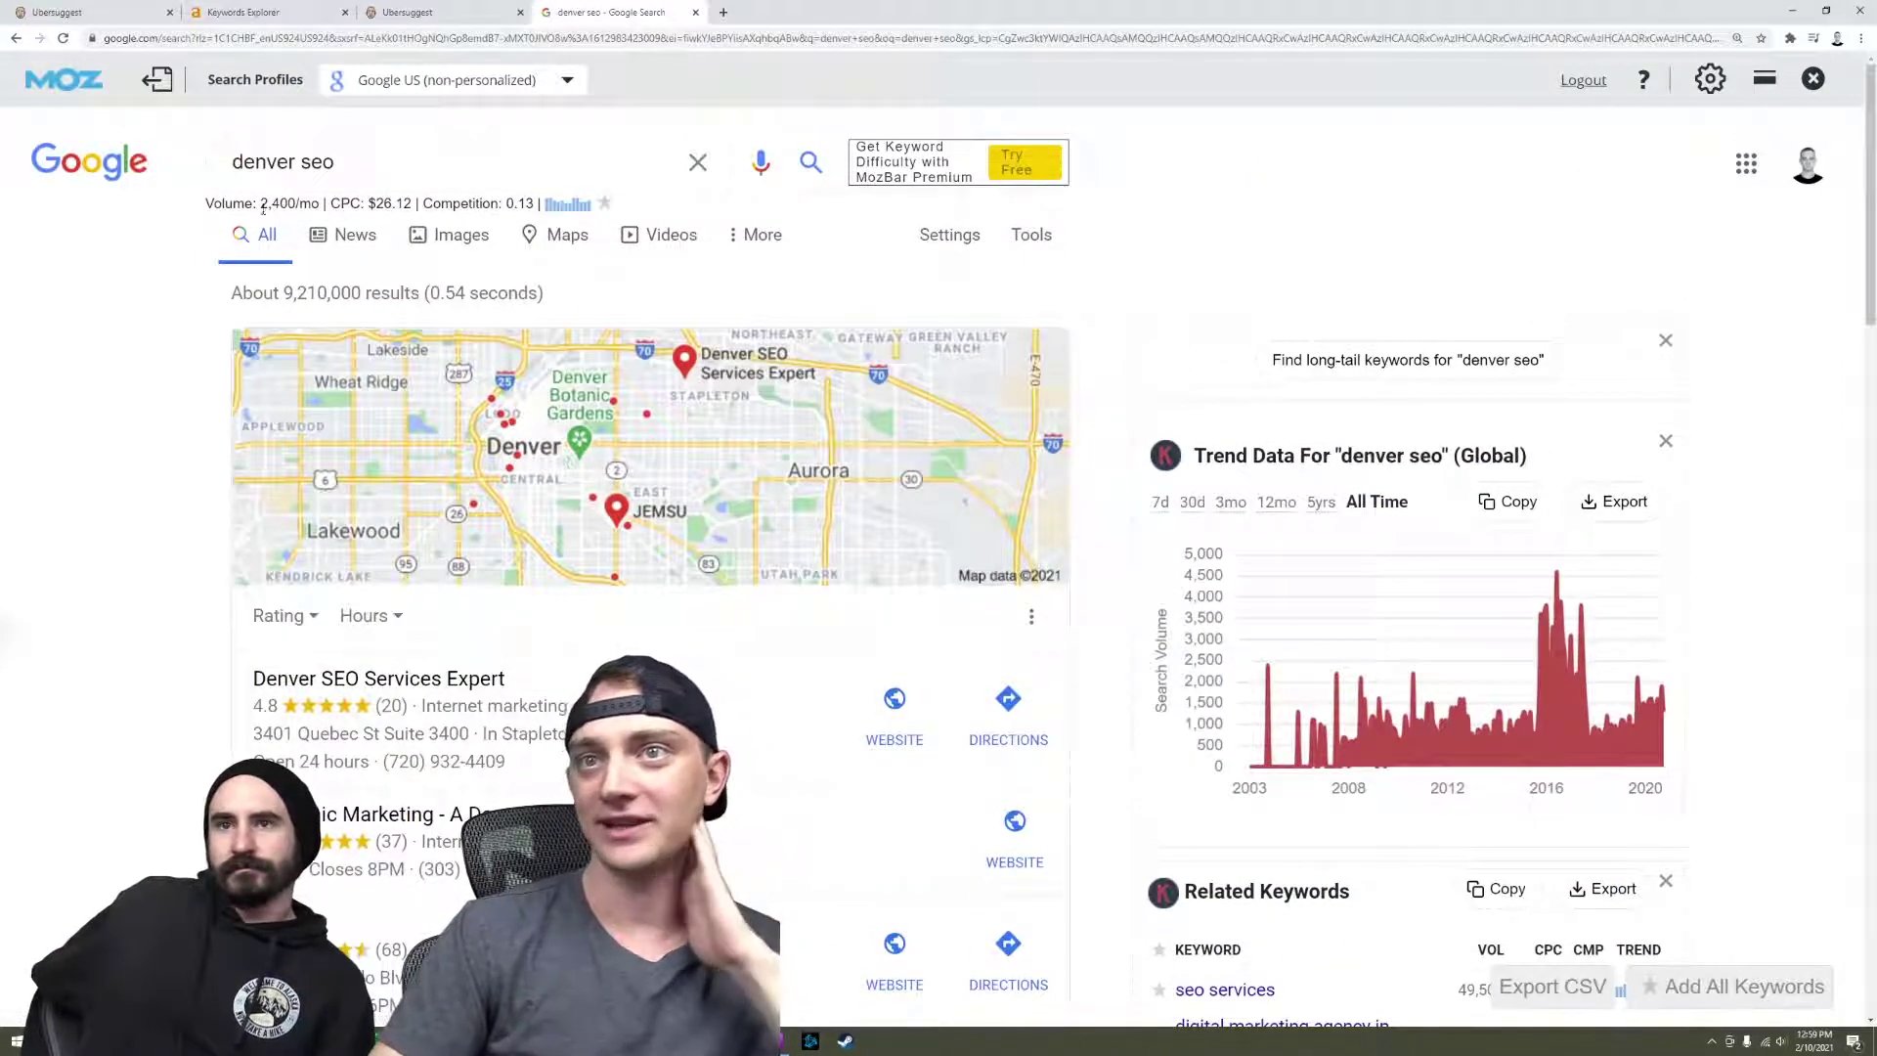
drag(258, 204, 313, 205)
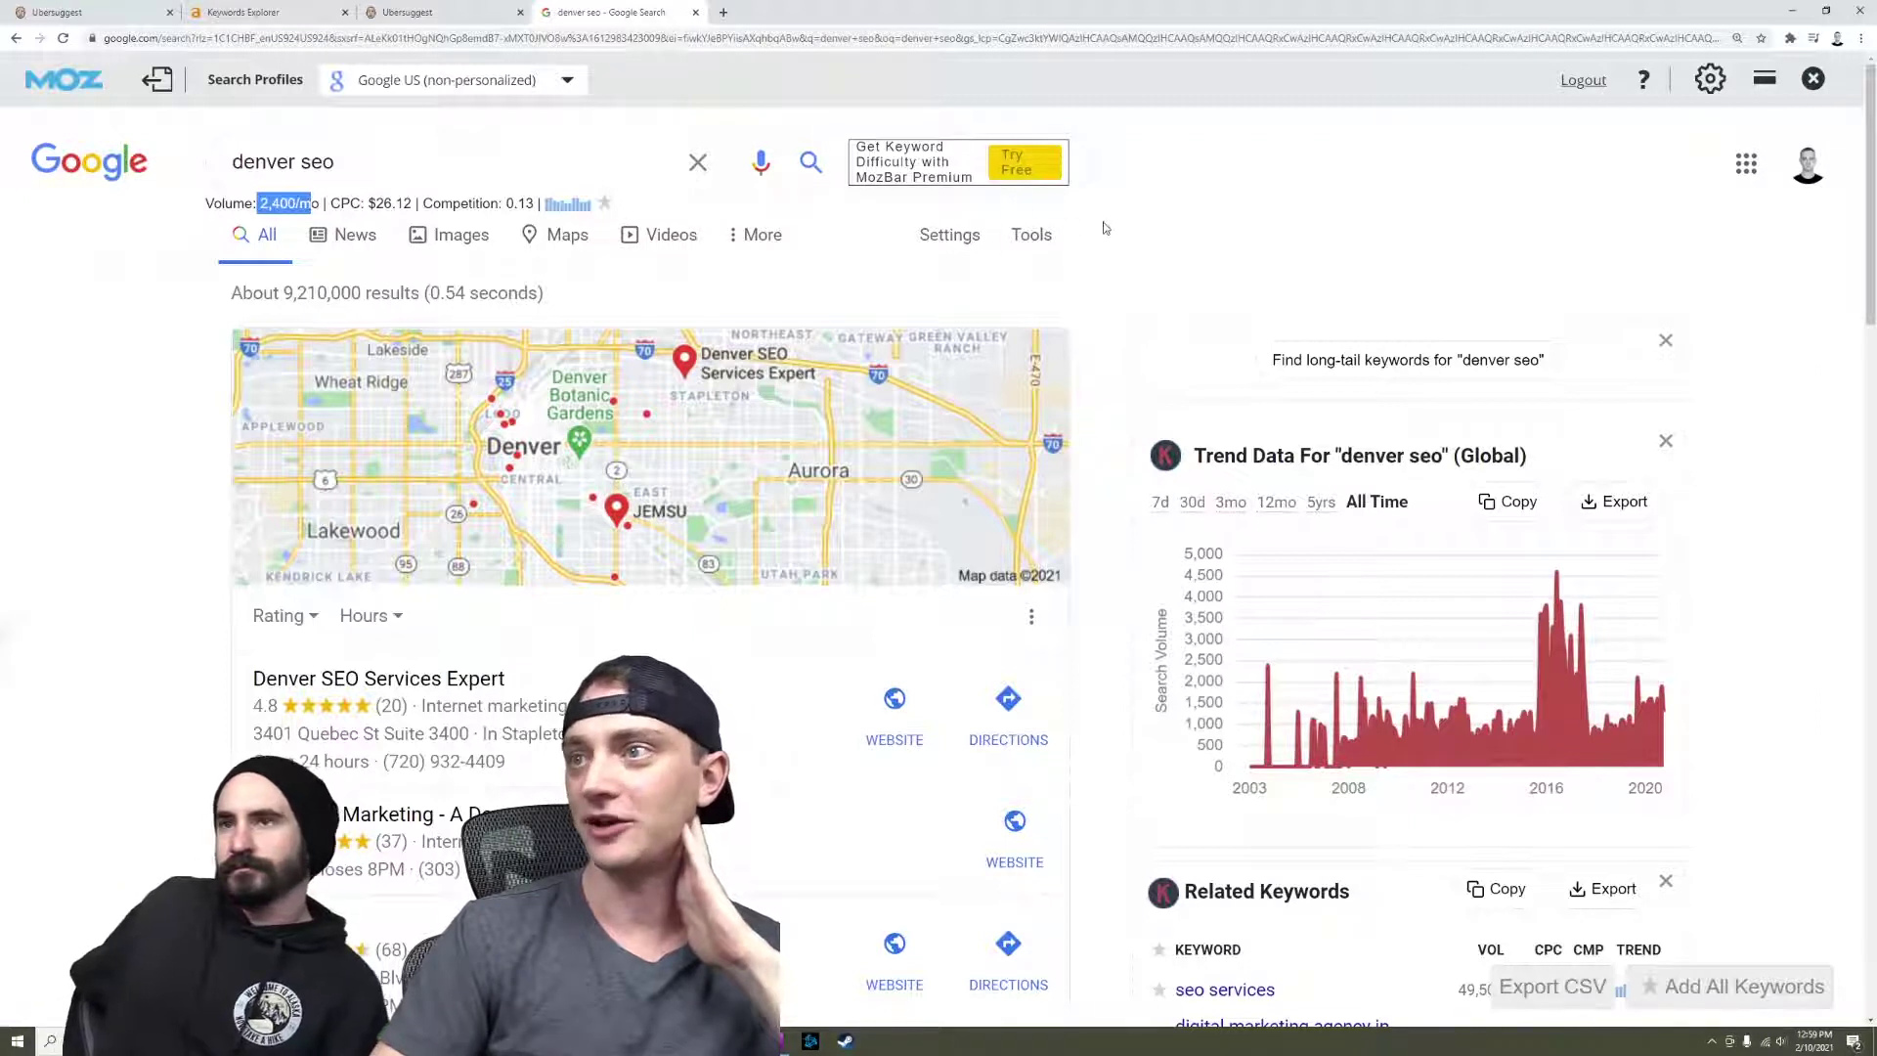
scroll(1124, 235, down, 7)
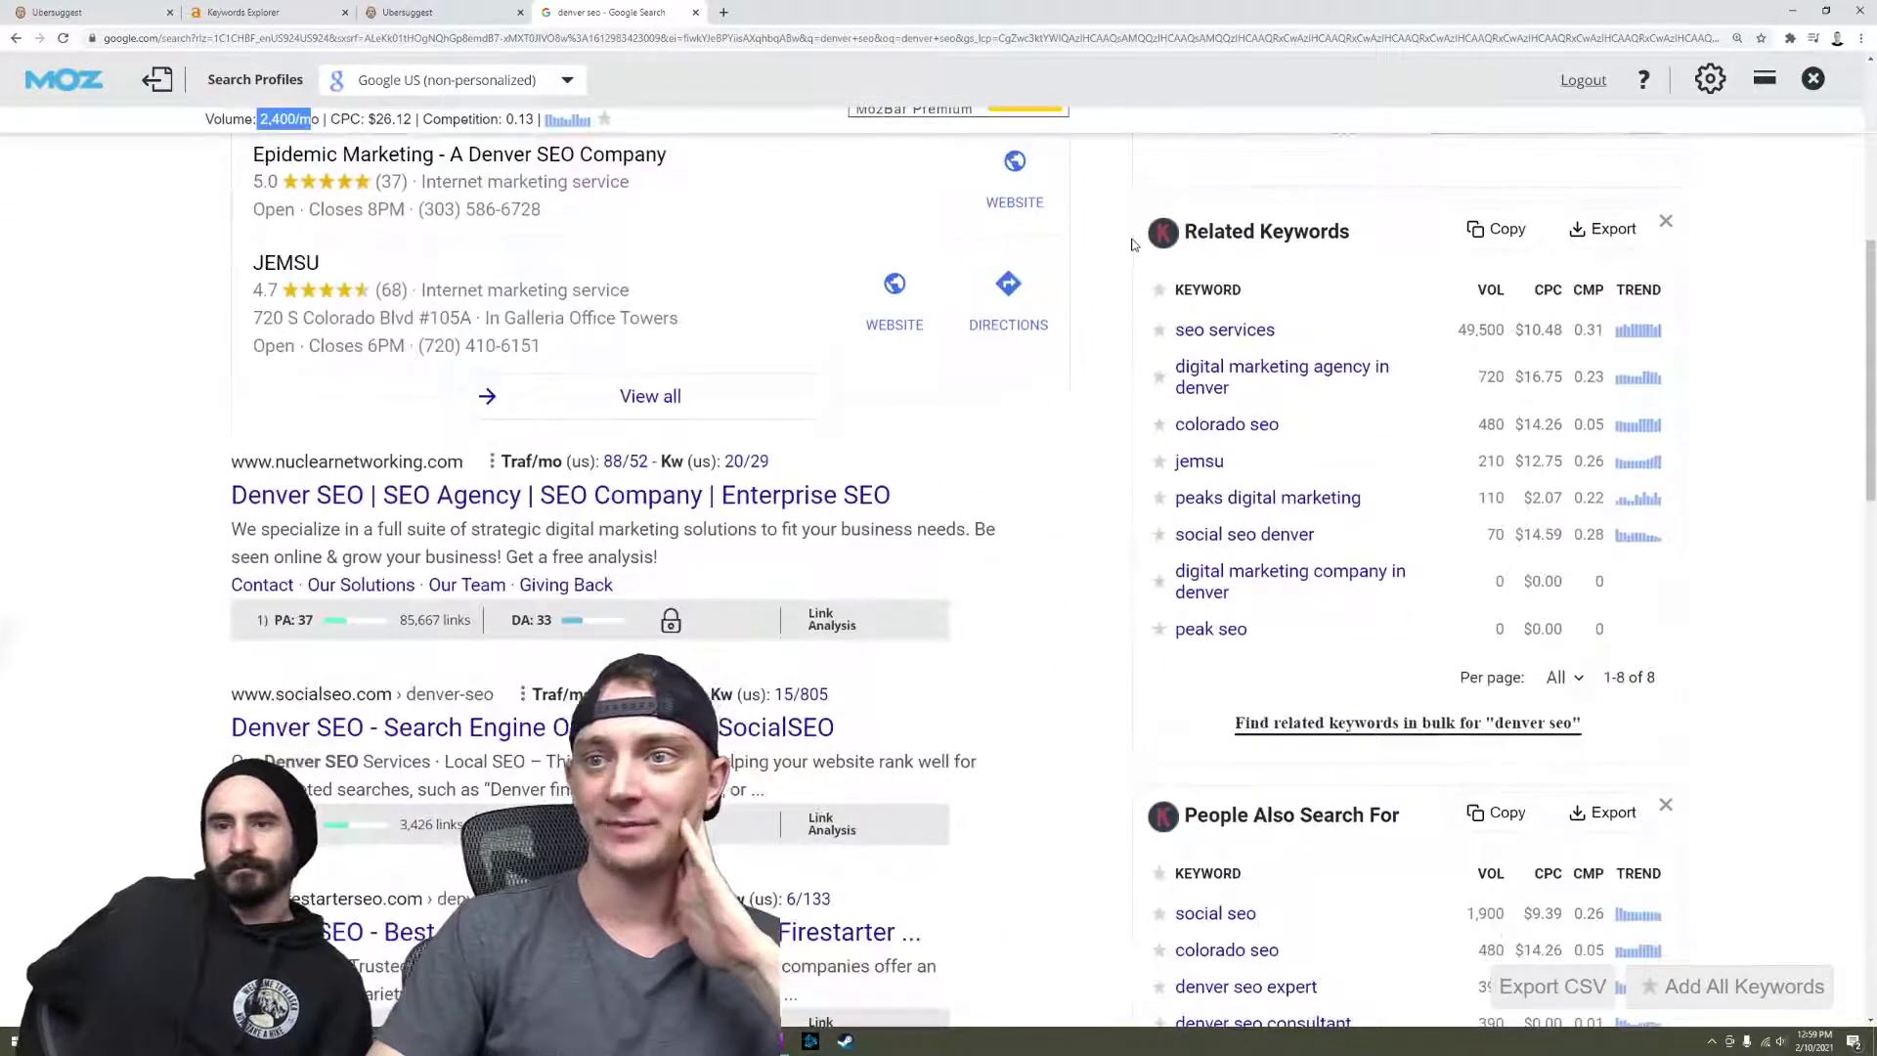
scroll(1132, 245, up, 4)
scroll(1132, 246, down, 3)
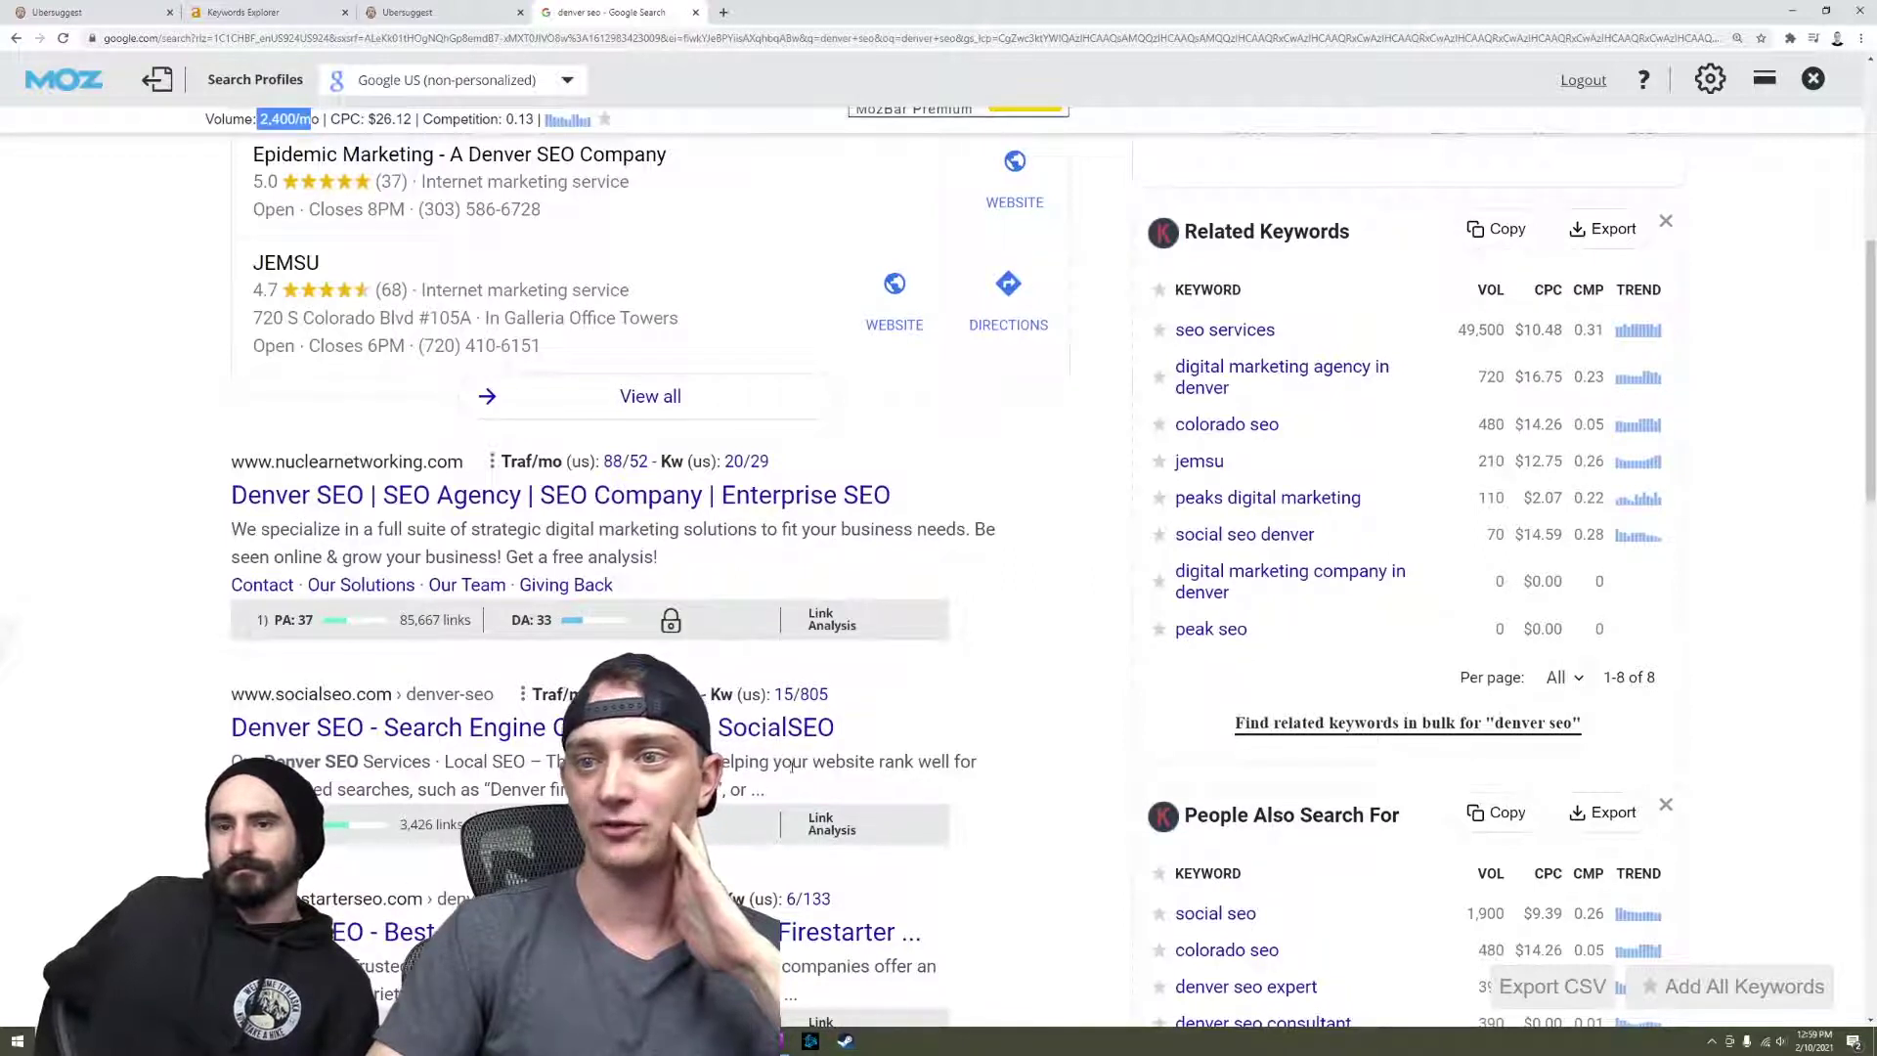
scroll(888, 696, down, 2)
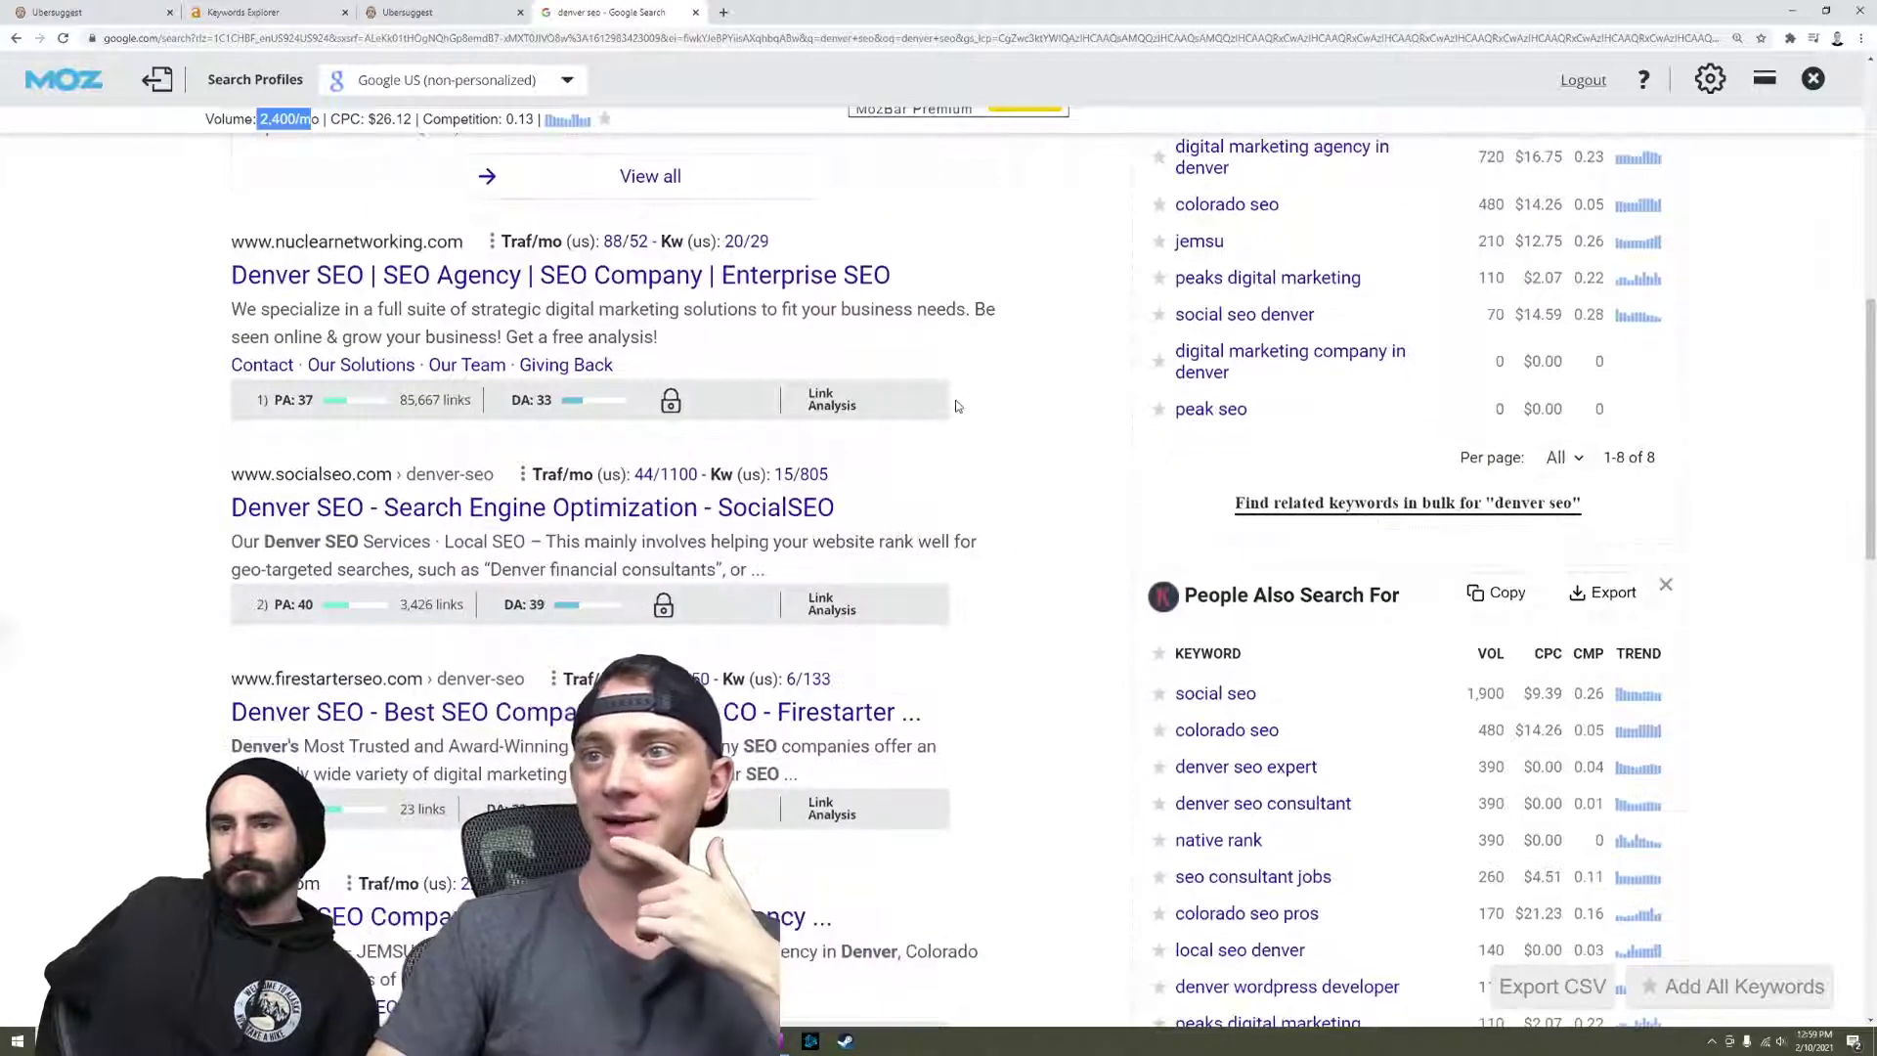
scroll(1005, 502, down, 3)
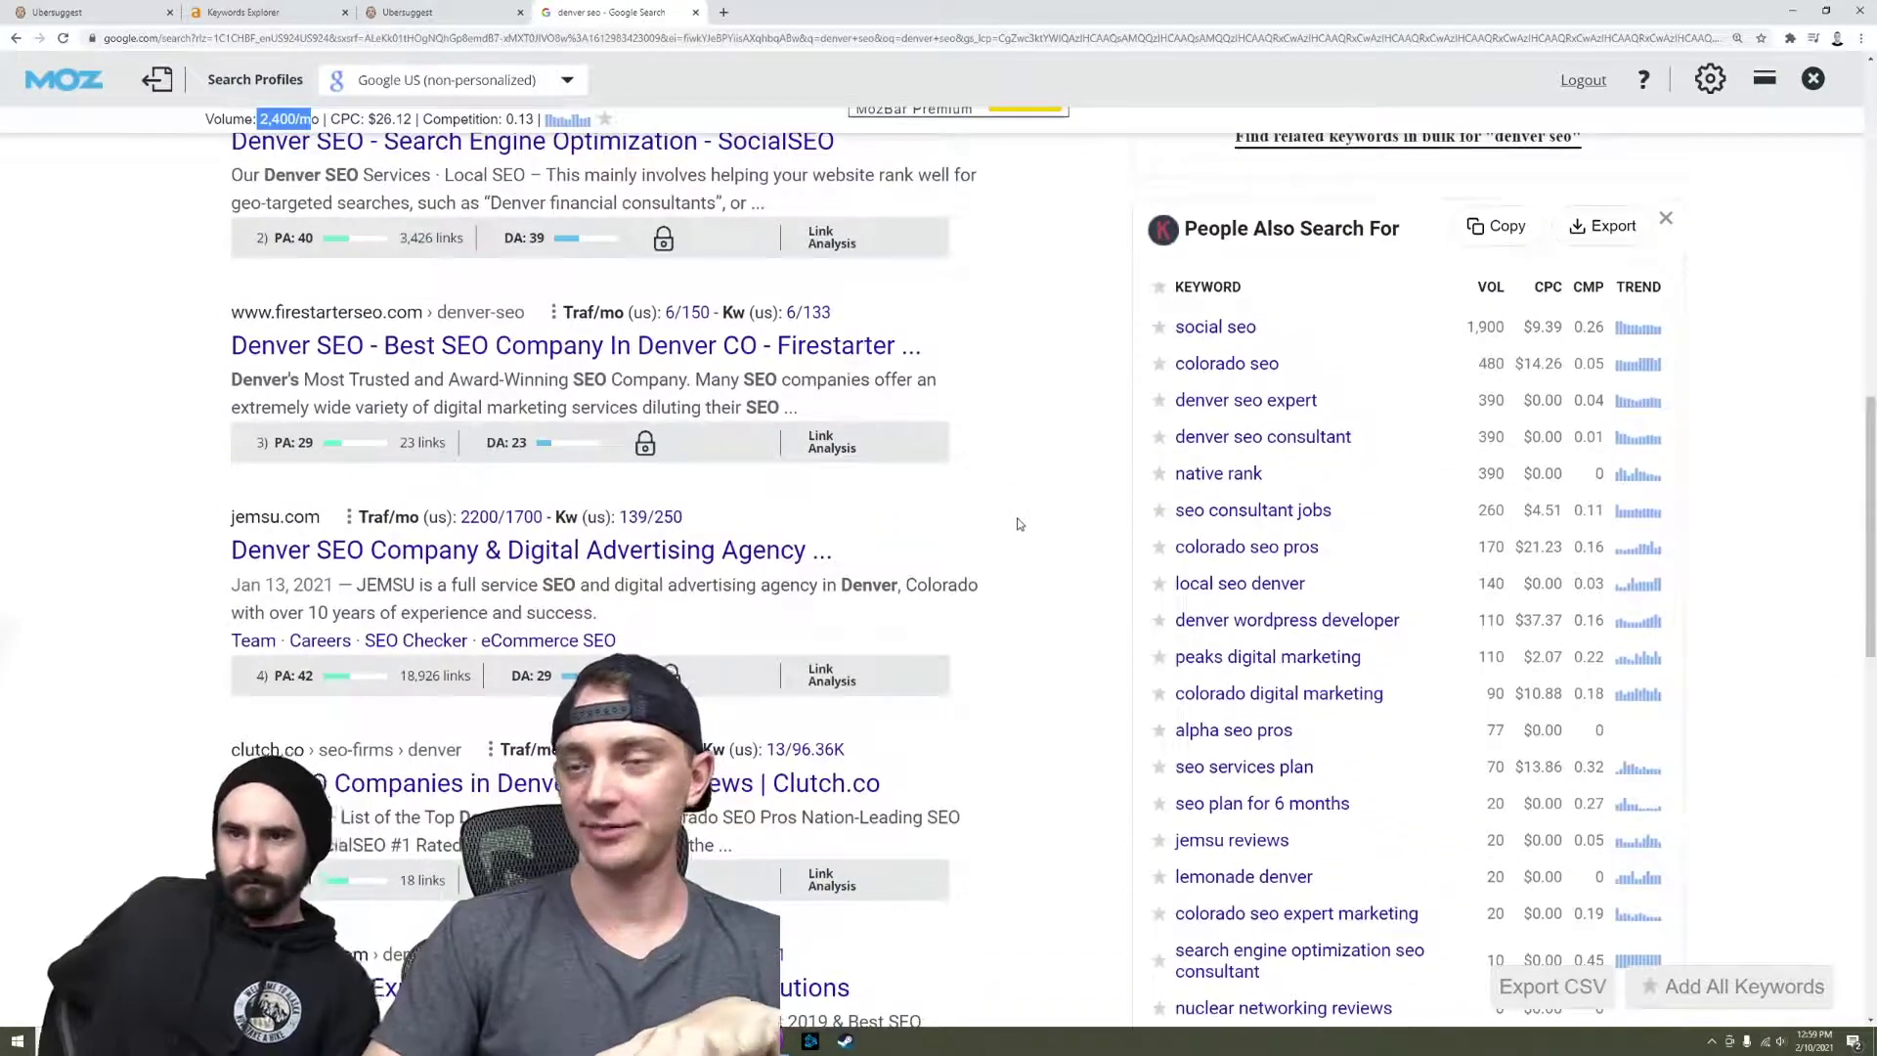
scroll(1017, 524, up, 9)
scroll(853, 649, down, 4)
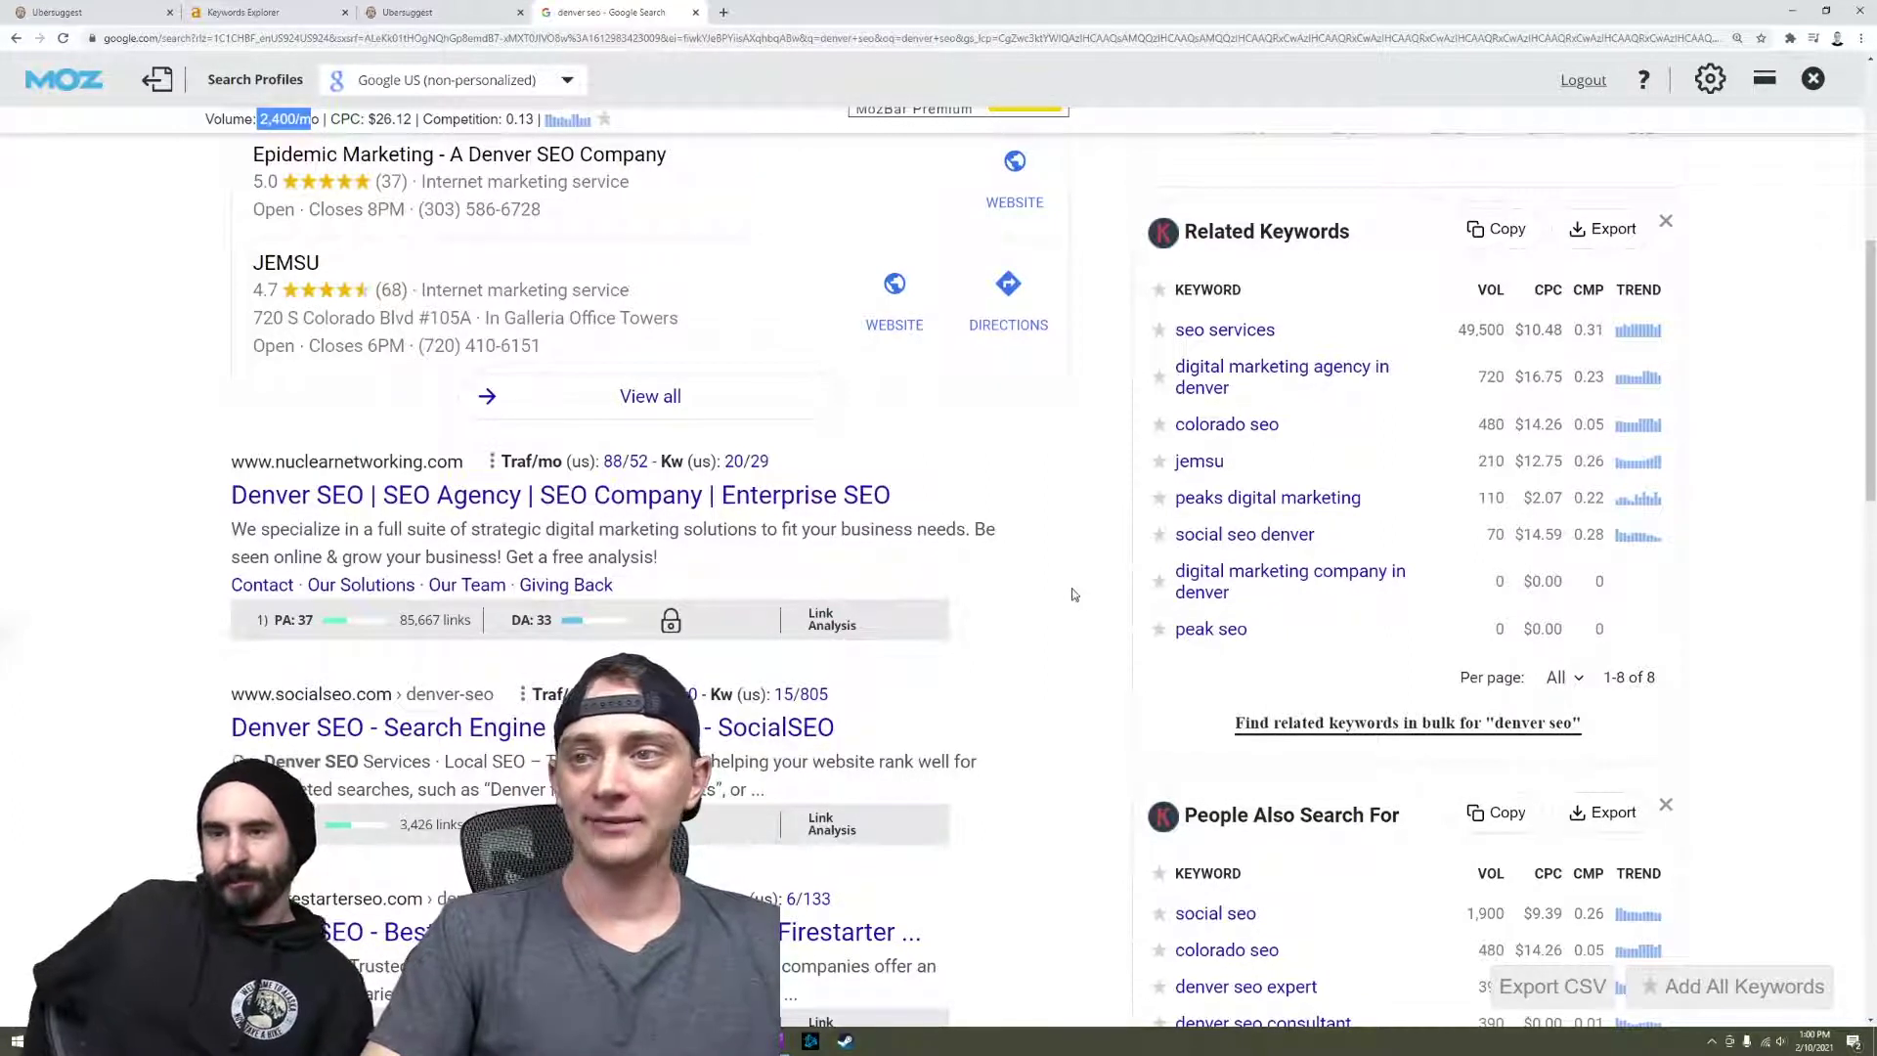
scroll(1069, 590, down, 1)
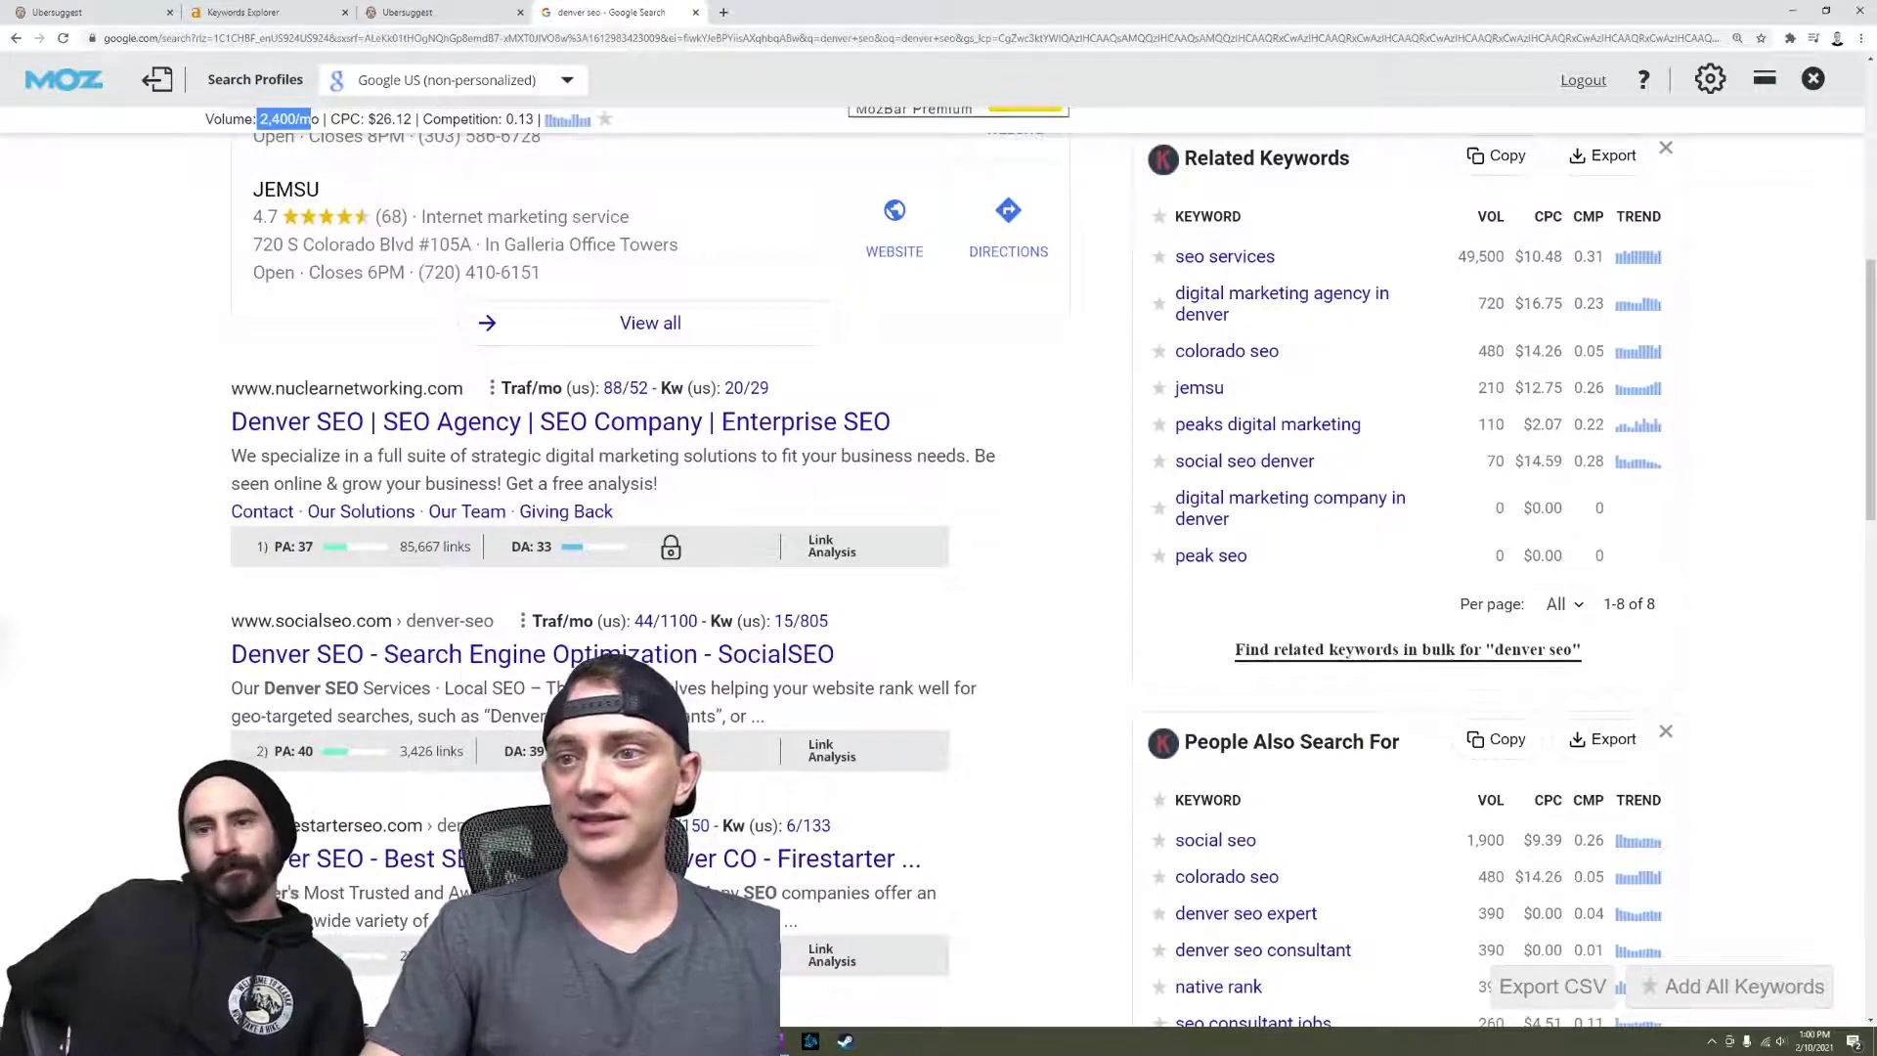
scroll(596, 525, up, 8)
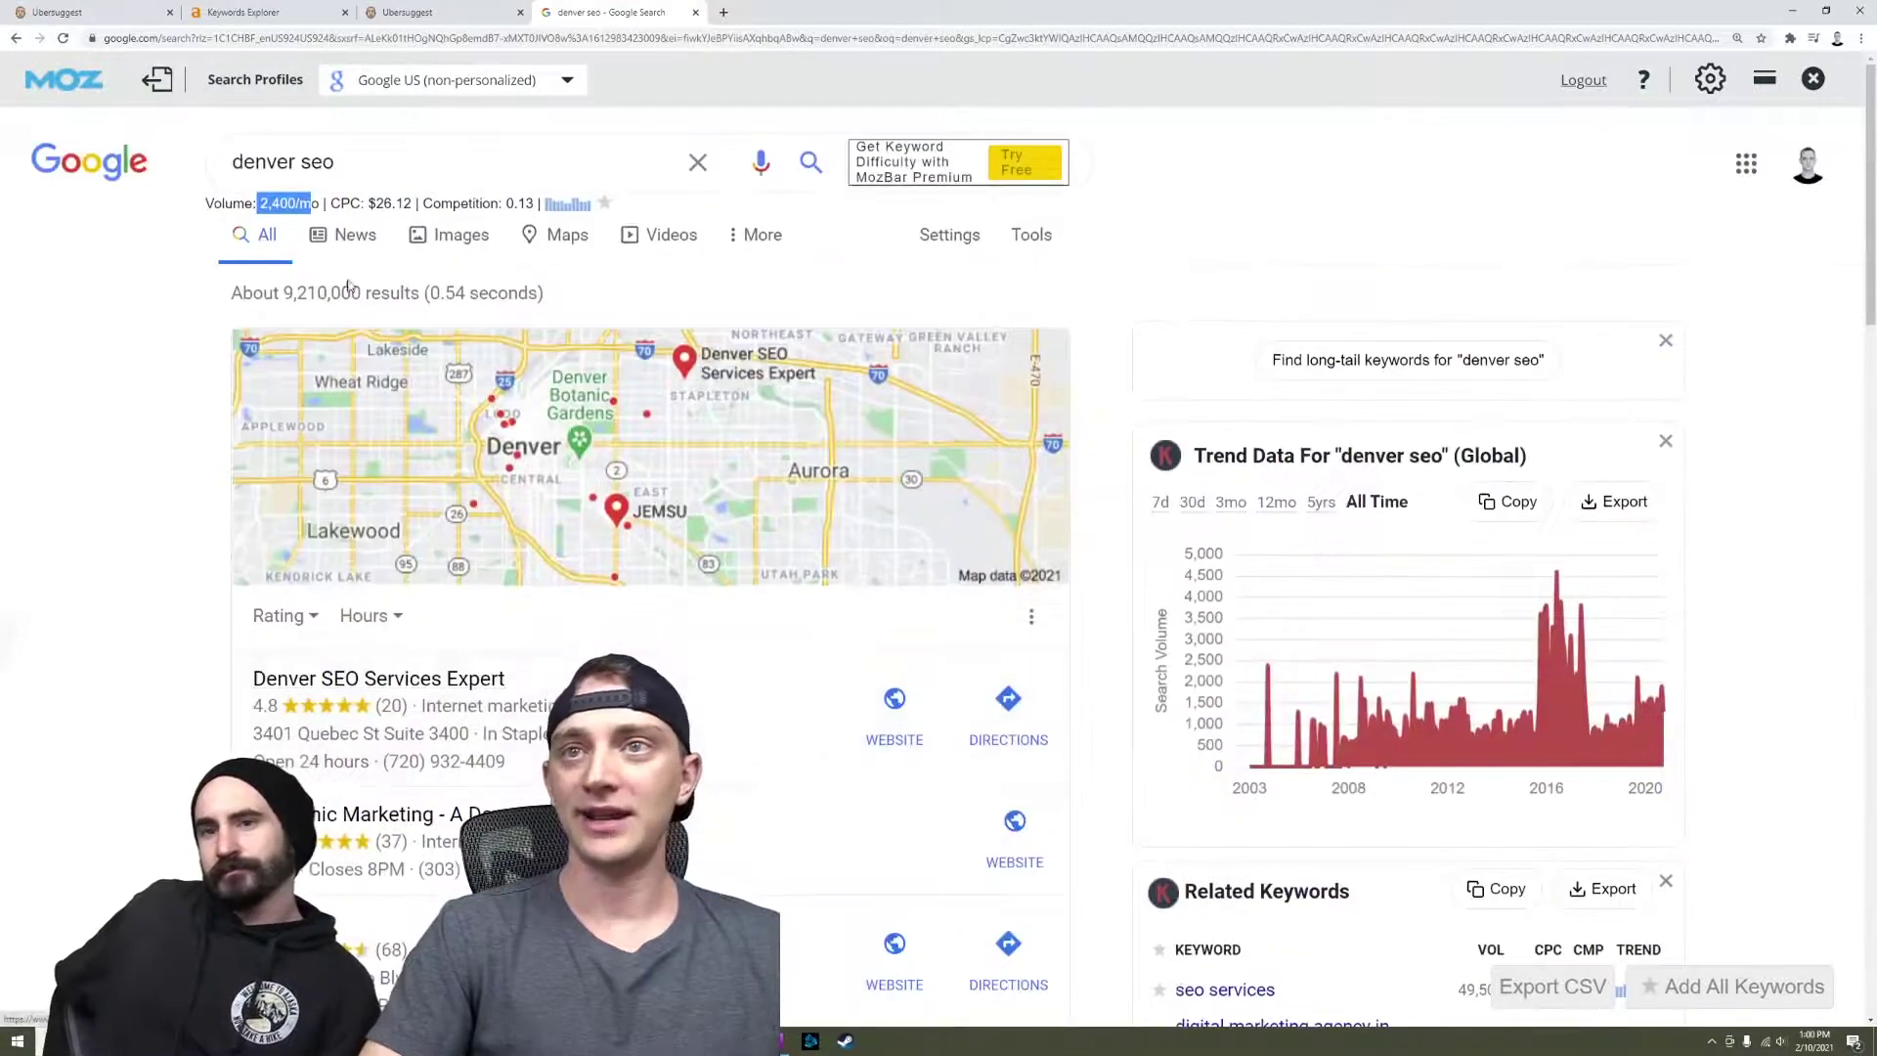
Highlight the volume, CPC and competition figures and scroll through the 'denver seo' results and panels.
triple_click(315, 205)
scroll(423, 334, down, 1)
scroll(423, 335, down, 7)
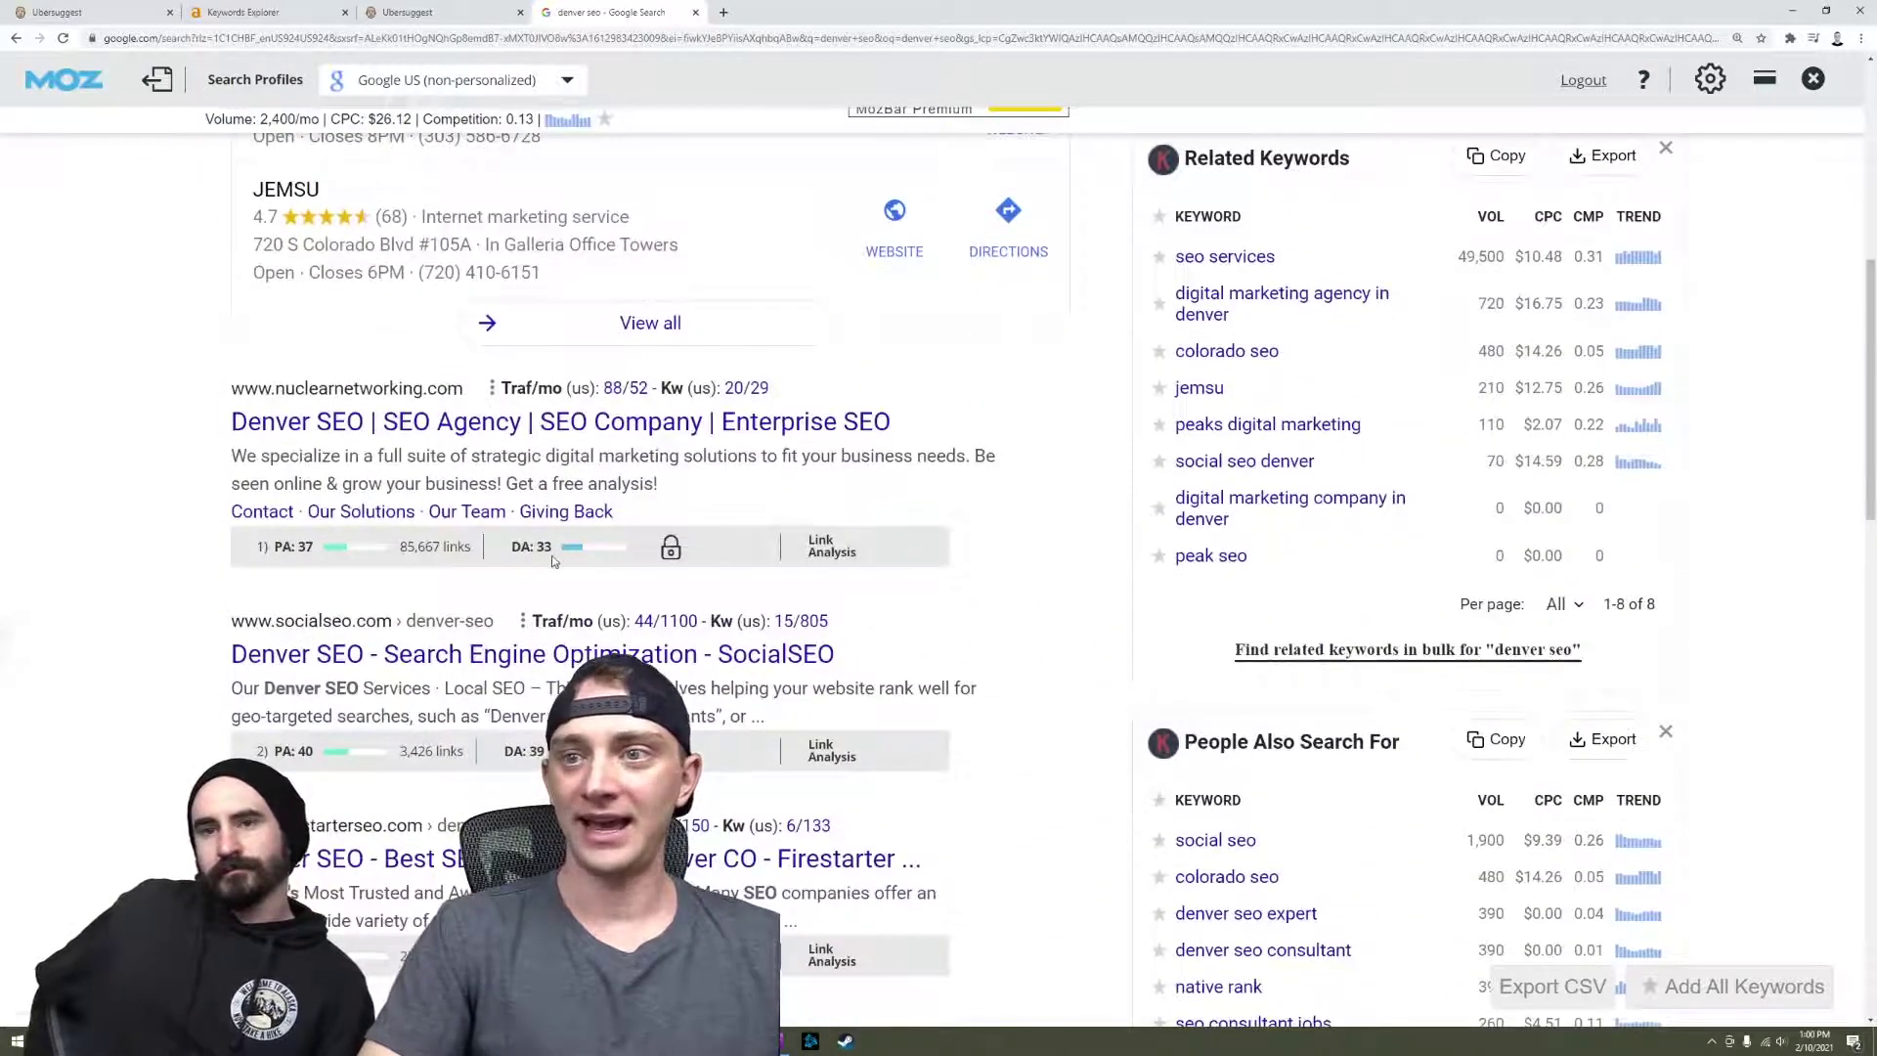
scroll(543, 528, down, 1)
scroll(569, 606, down, 5)
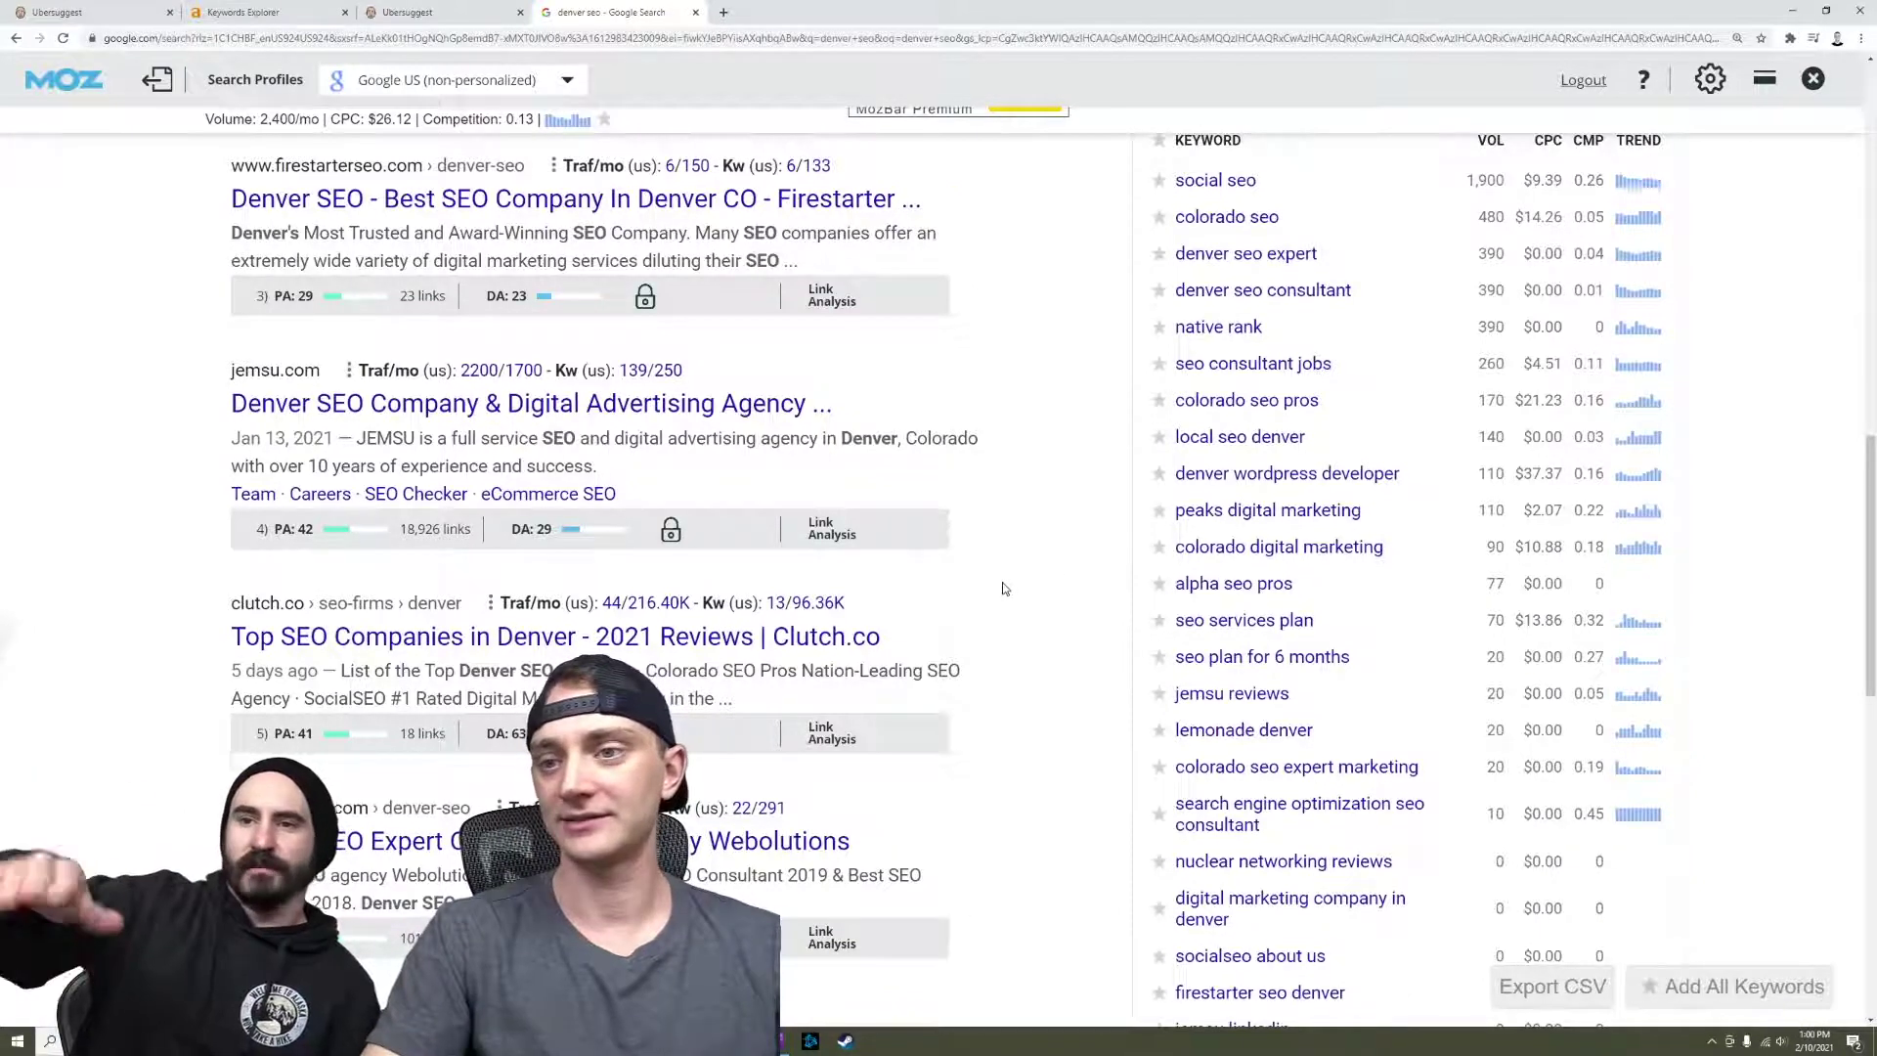
scroll(991, 584, up, 3)
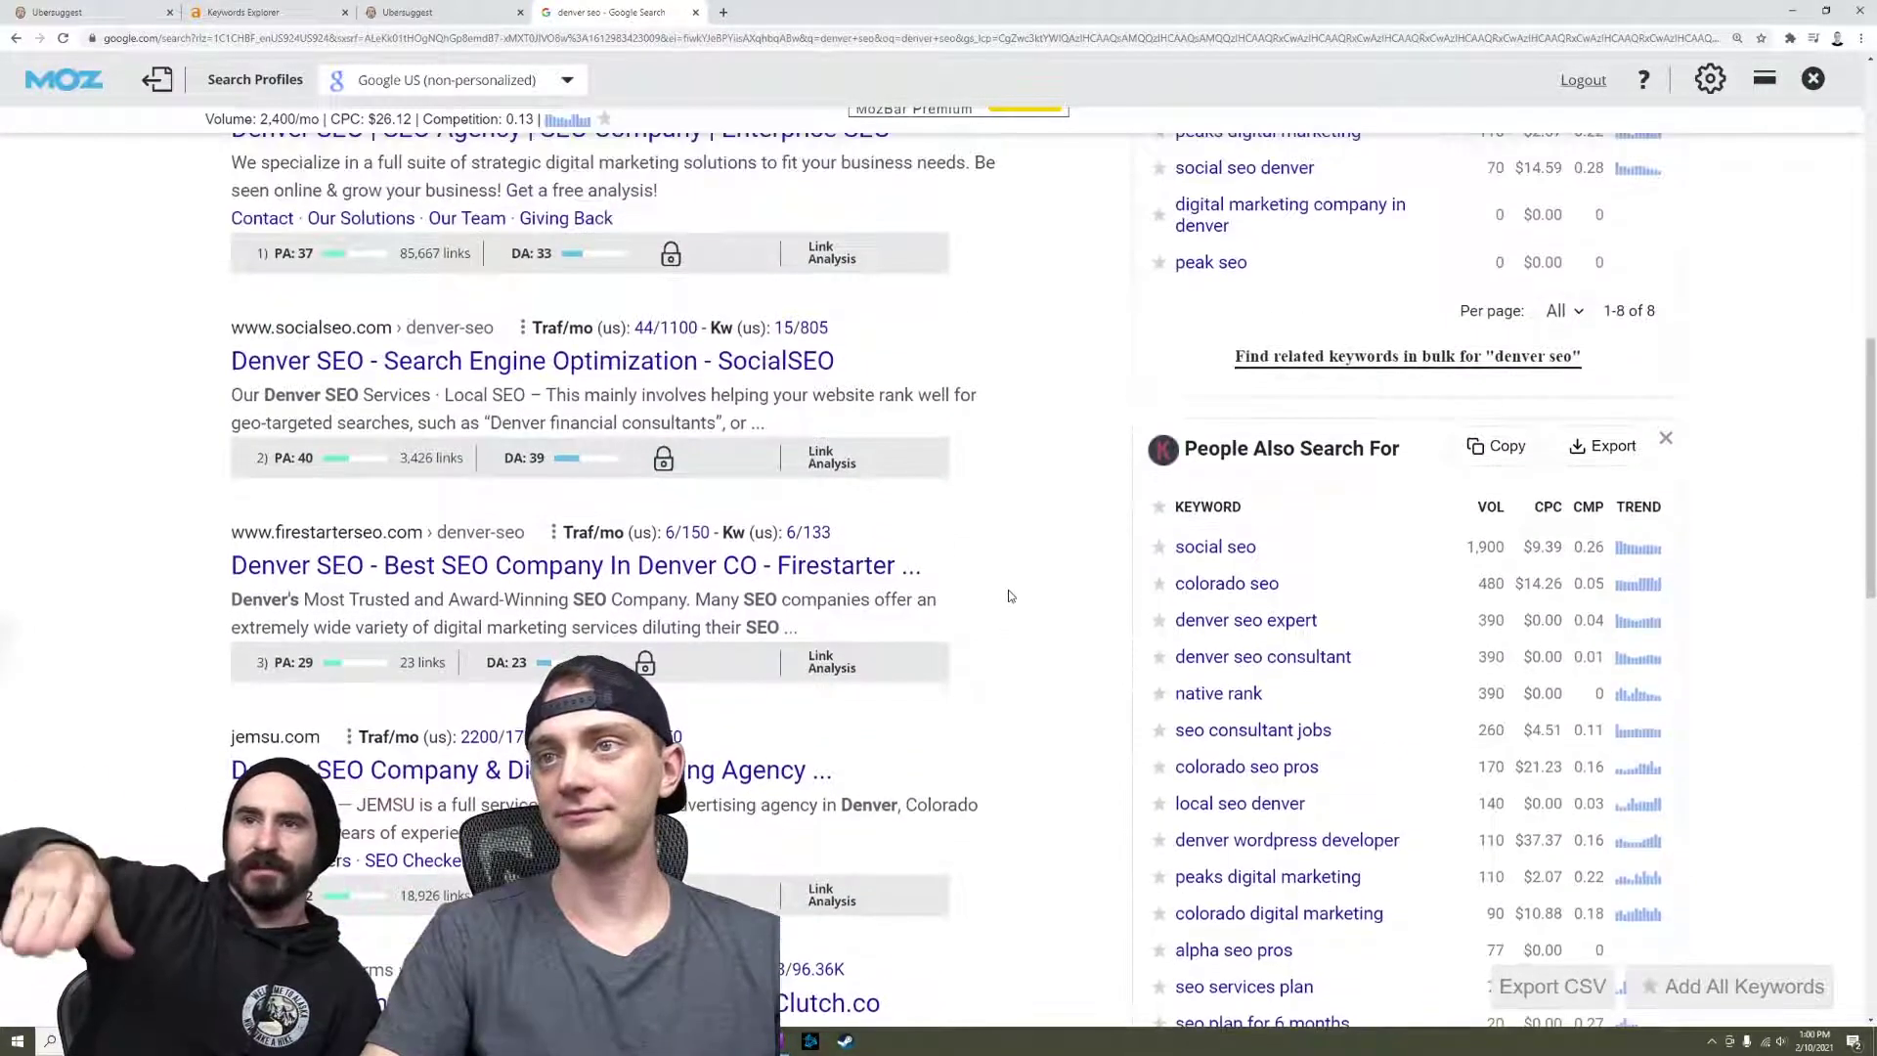
scroll(1007, 591, up, 1)
scroll(1009, 592, down, 2)
scroll(1011, 591, down, 3)
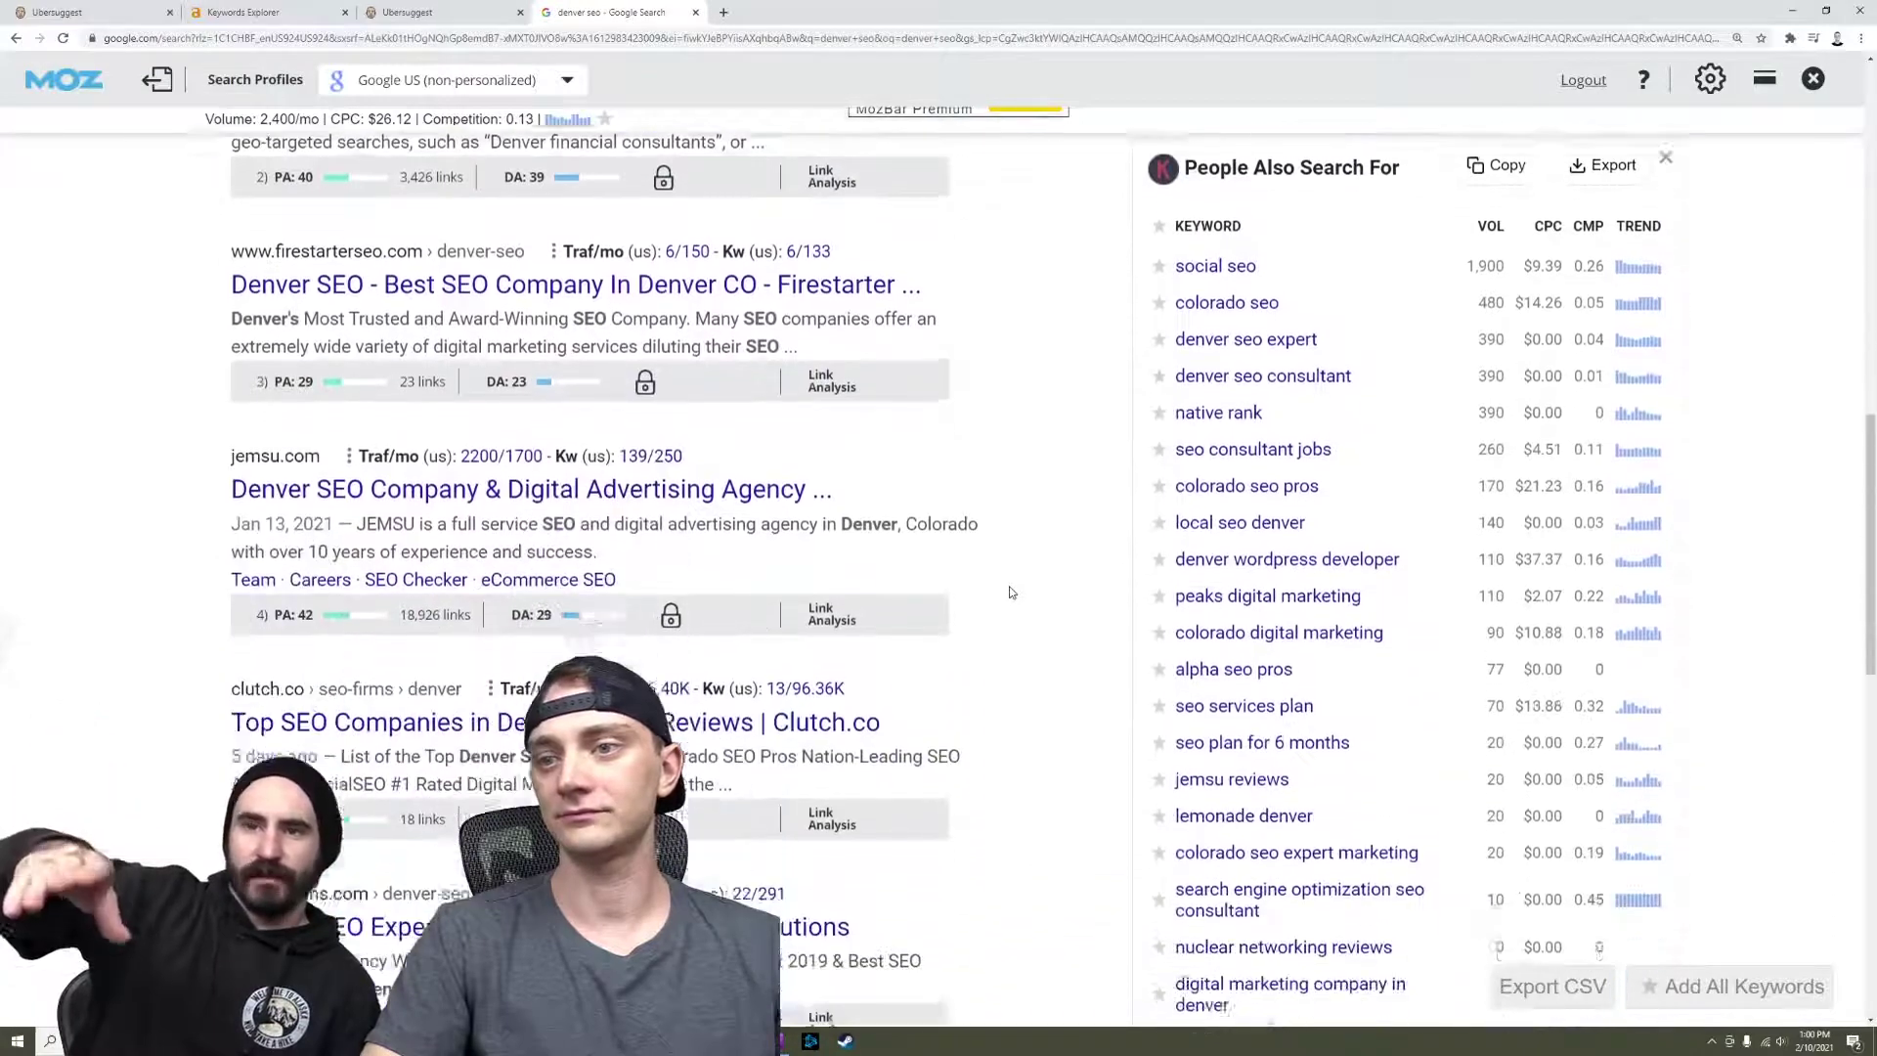
scroll(1011, 592, up, 3)
scroll(1011, 592, up, 9)
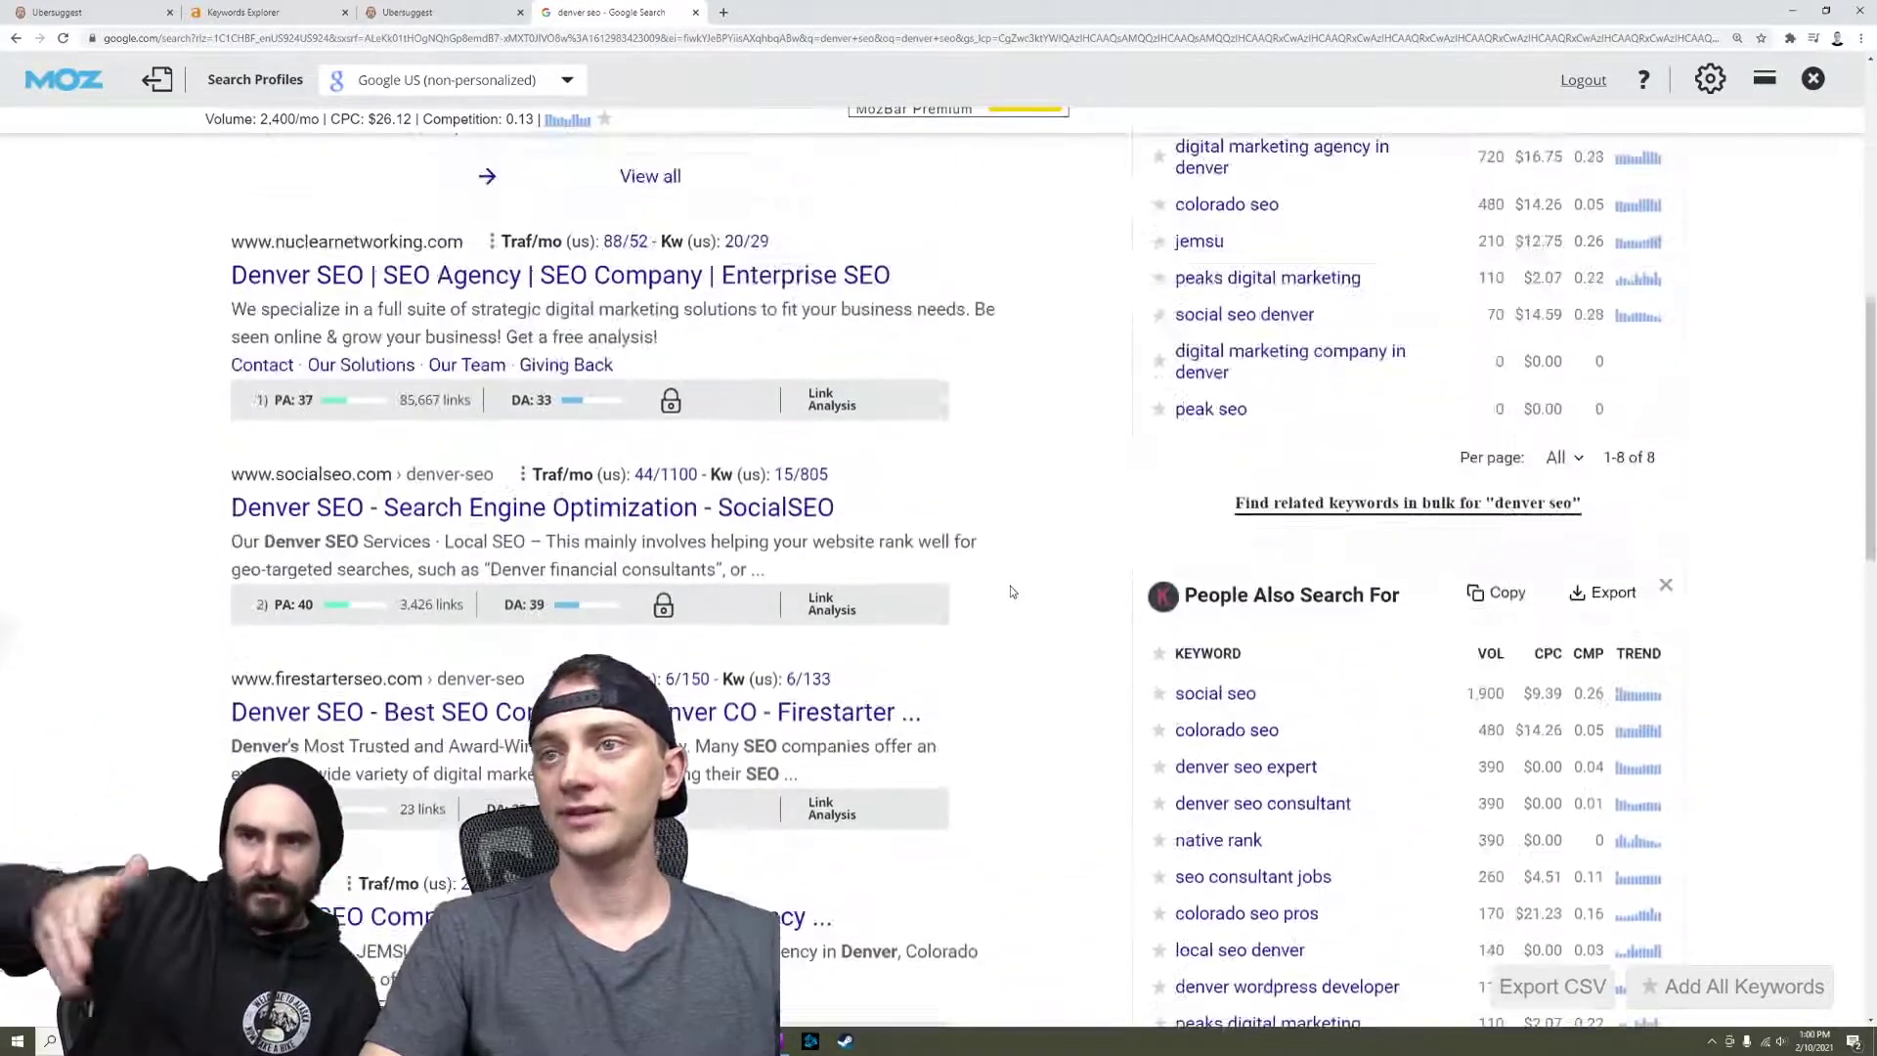
scroll(1011, 591, down, 5)
scroll(1014, 592, down, 3)
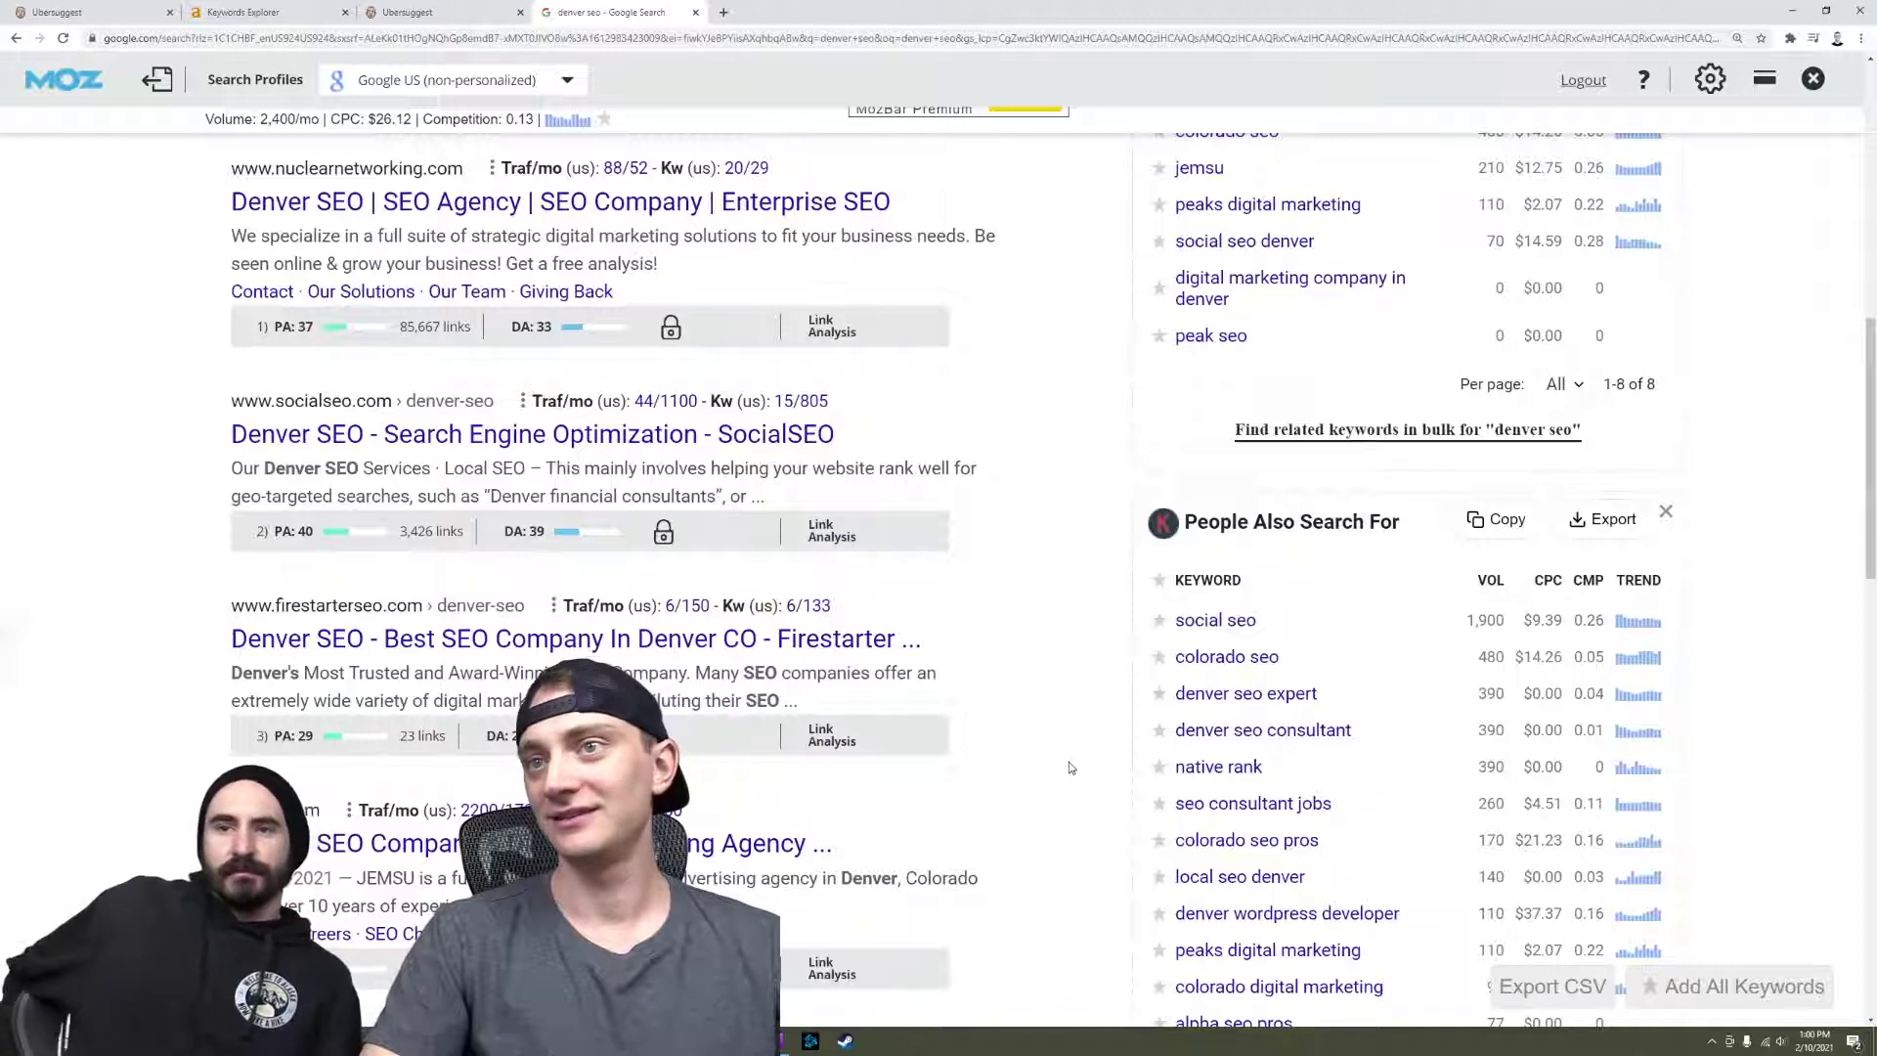
scroll(1071, 768, down, 1)
scroll(1074, 767, up, 1)
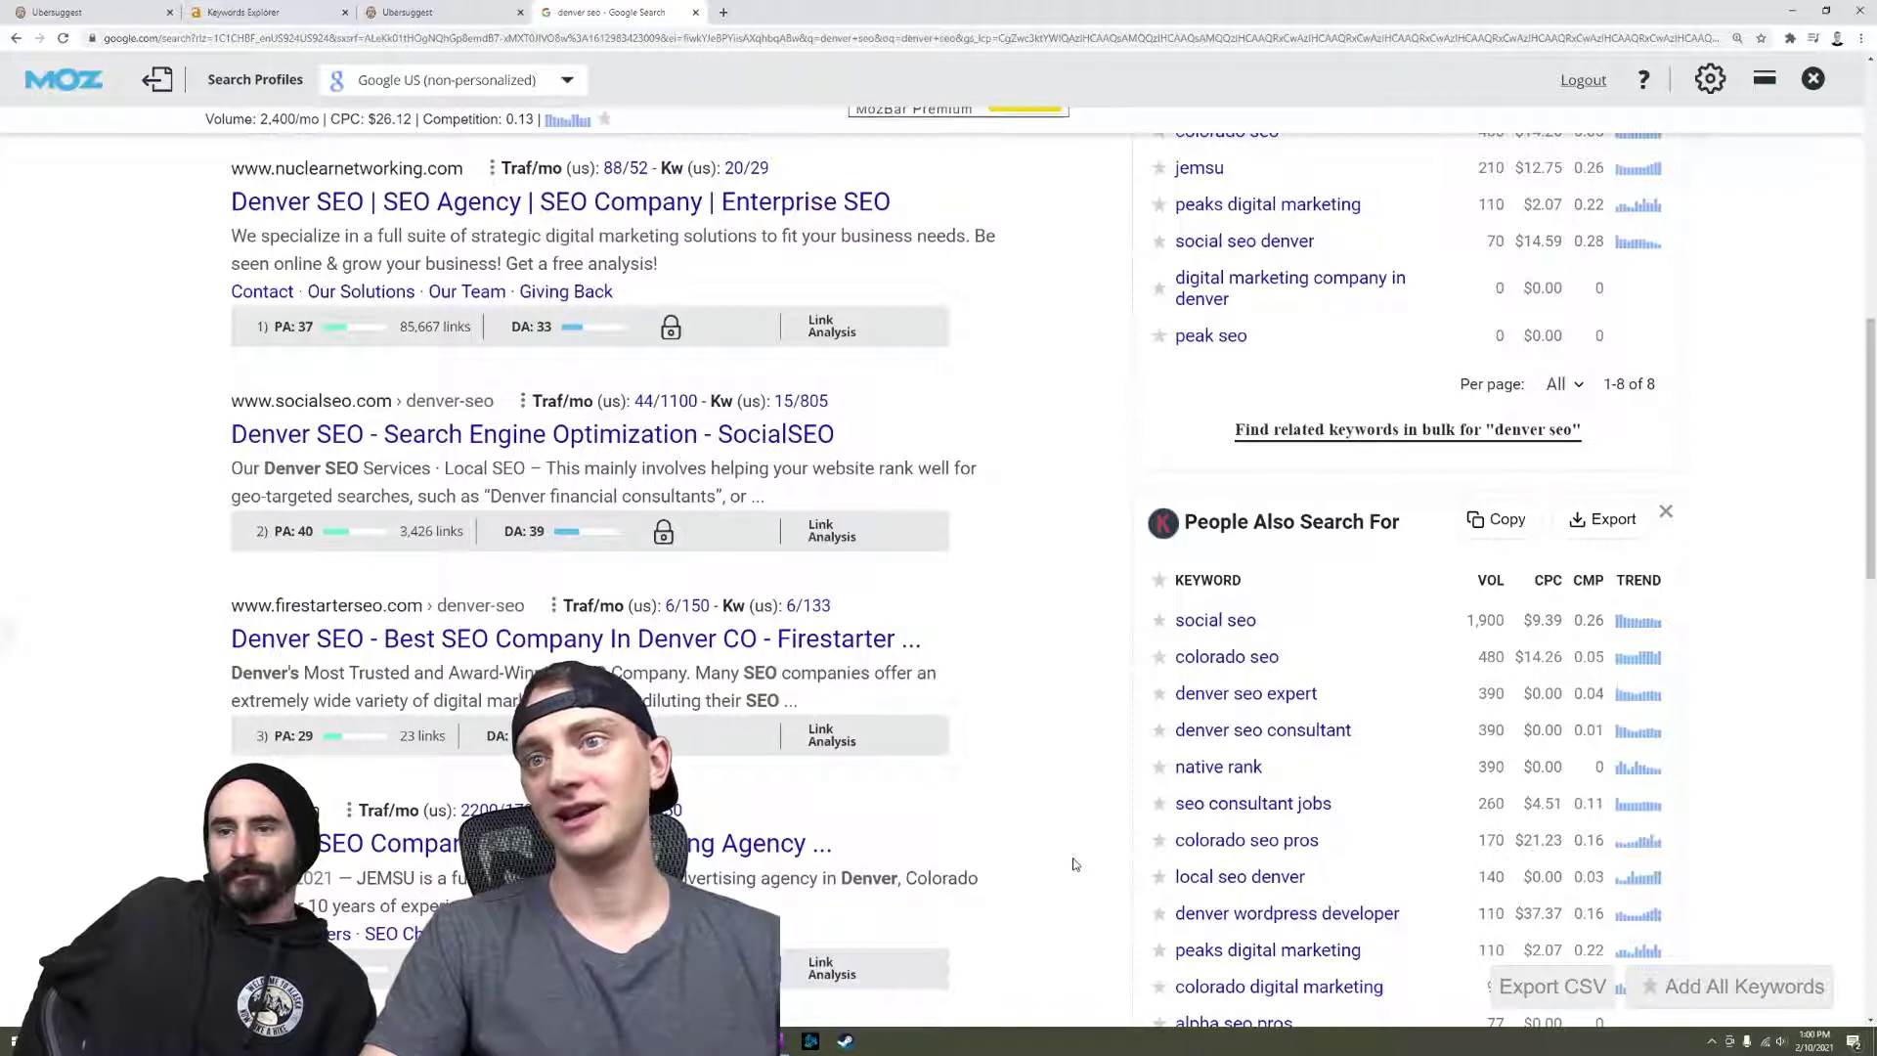
scroll(1077, 864, up, 10)
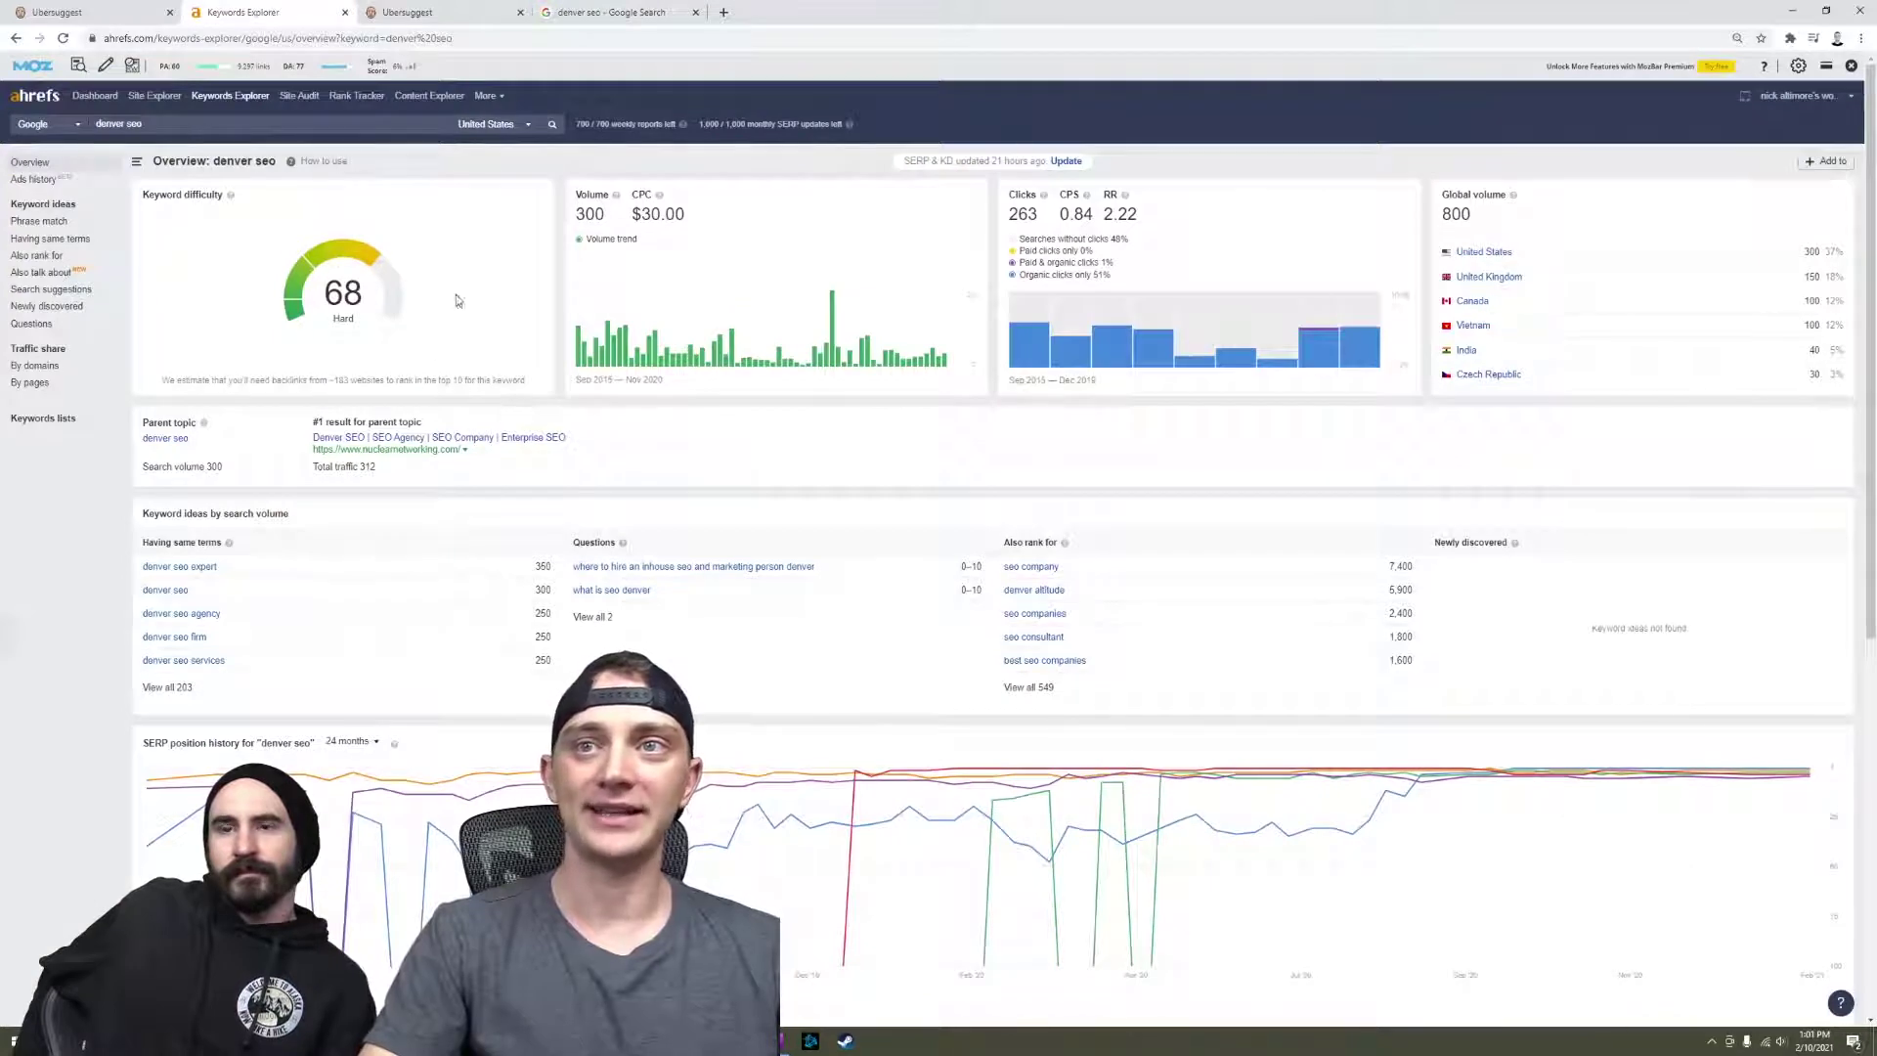
click(473, 7)
click(606, 12)
scroll(727, 444, down, 10)
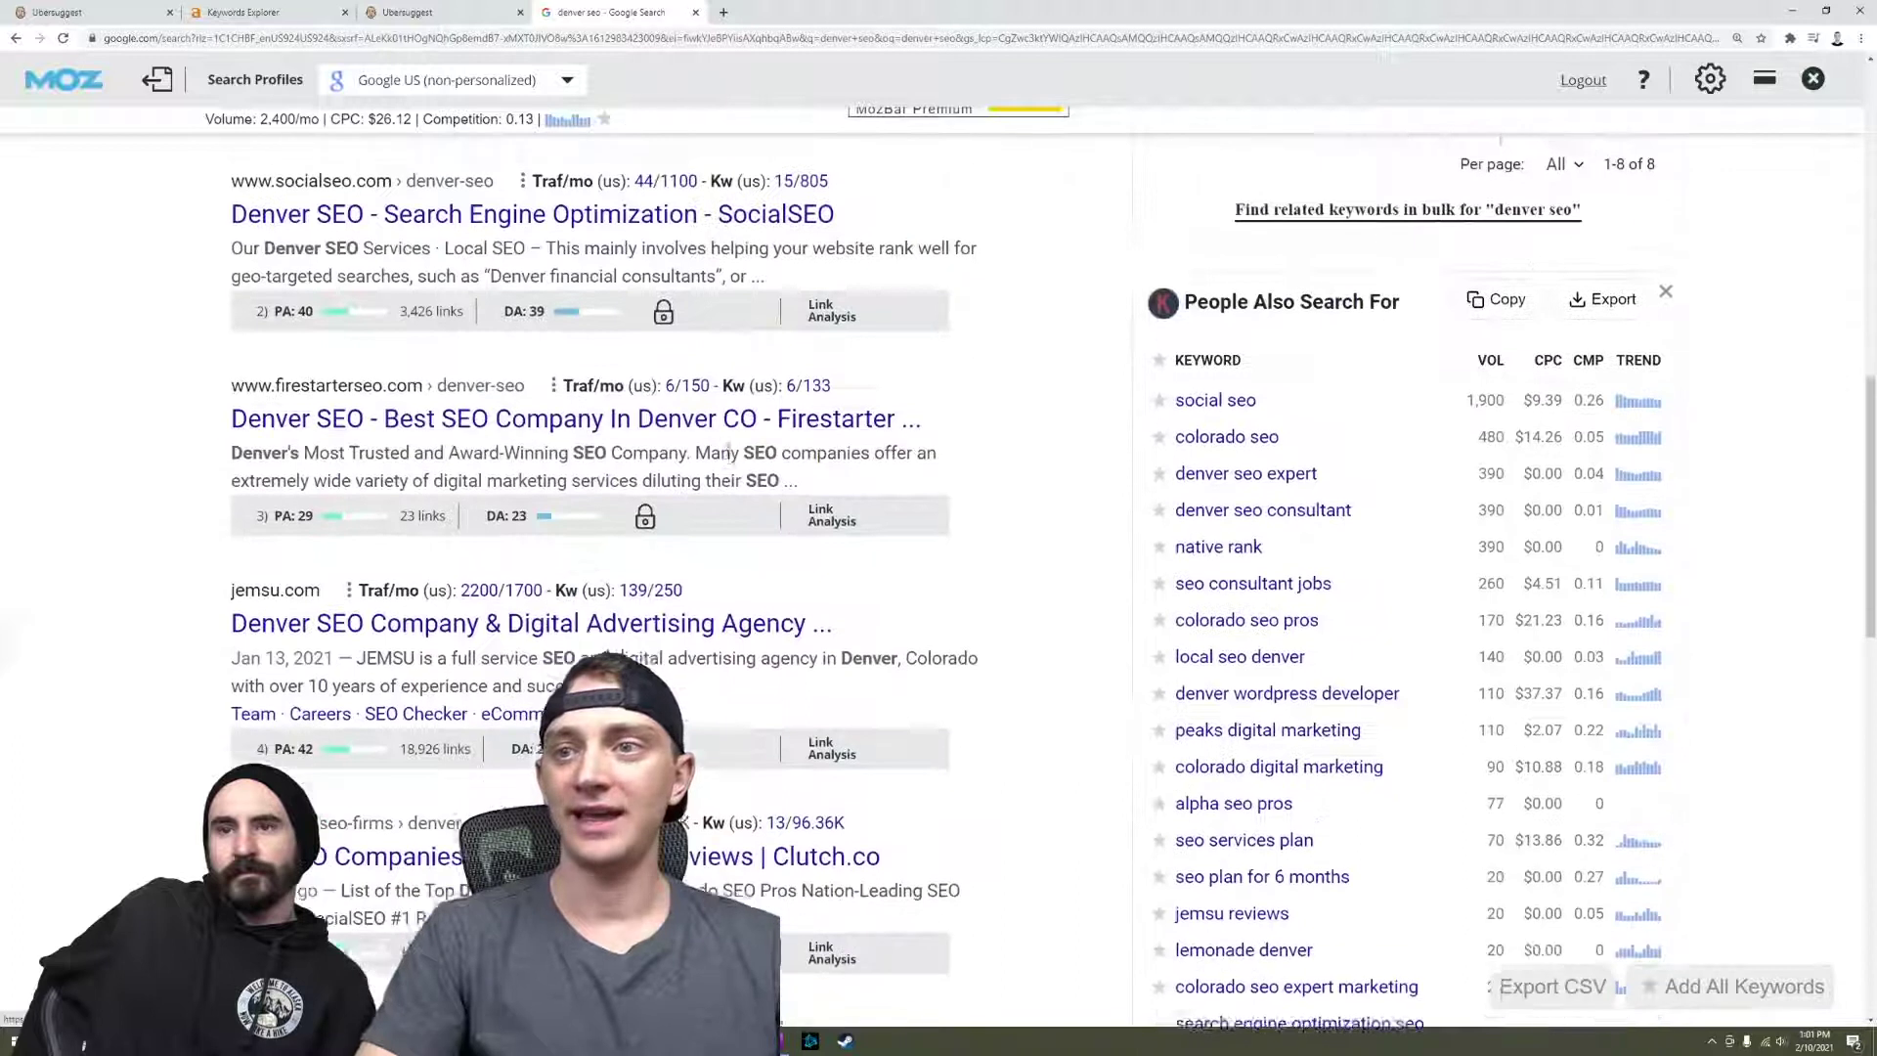
scroll(730, 450, down, 5)
mouse_move(739, 444)
scroll(782, 460, up, 1)
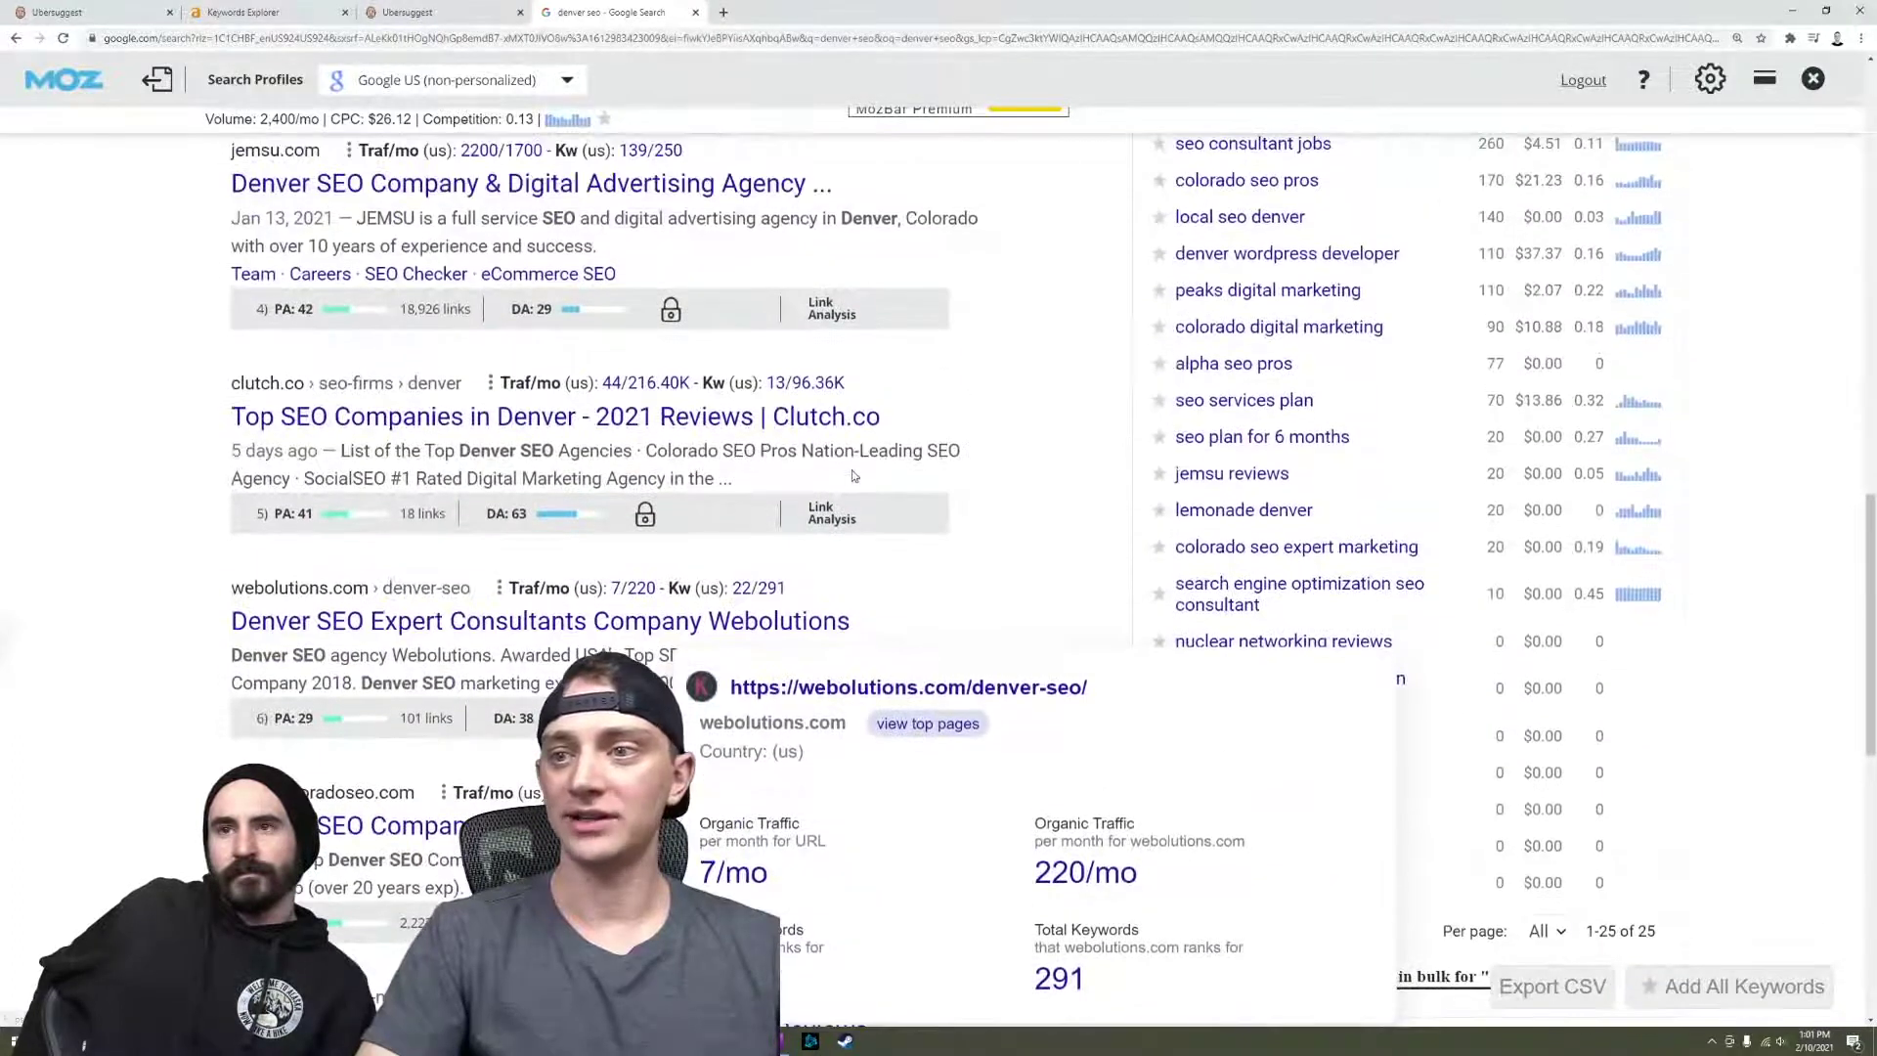
scroll(853, 476, up, 8)
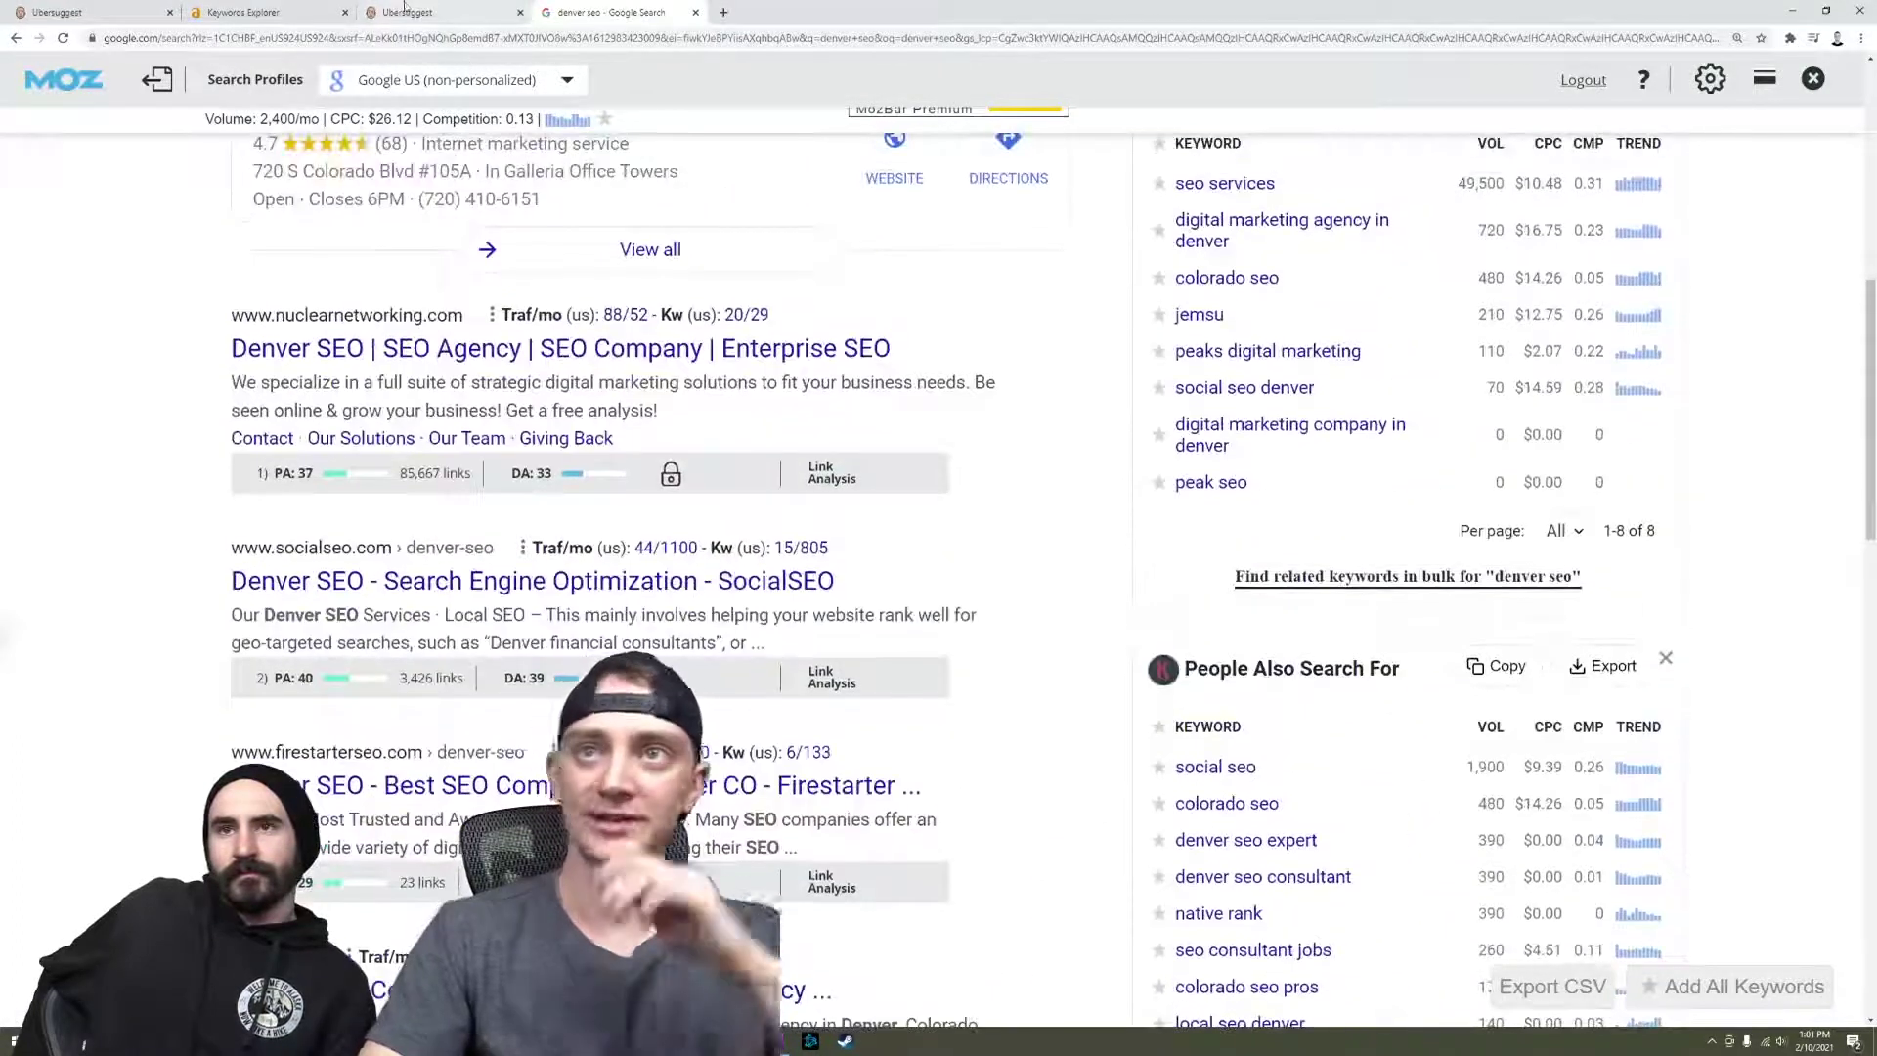
scroll(1068, 433, up, 2)
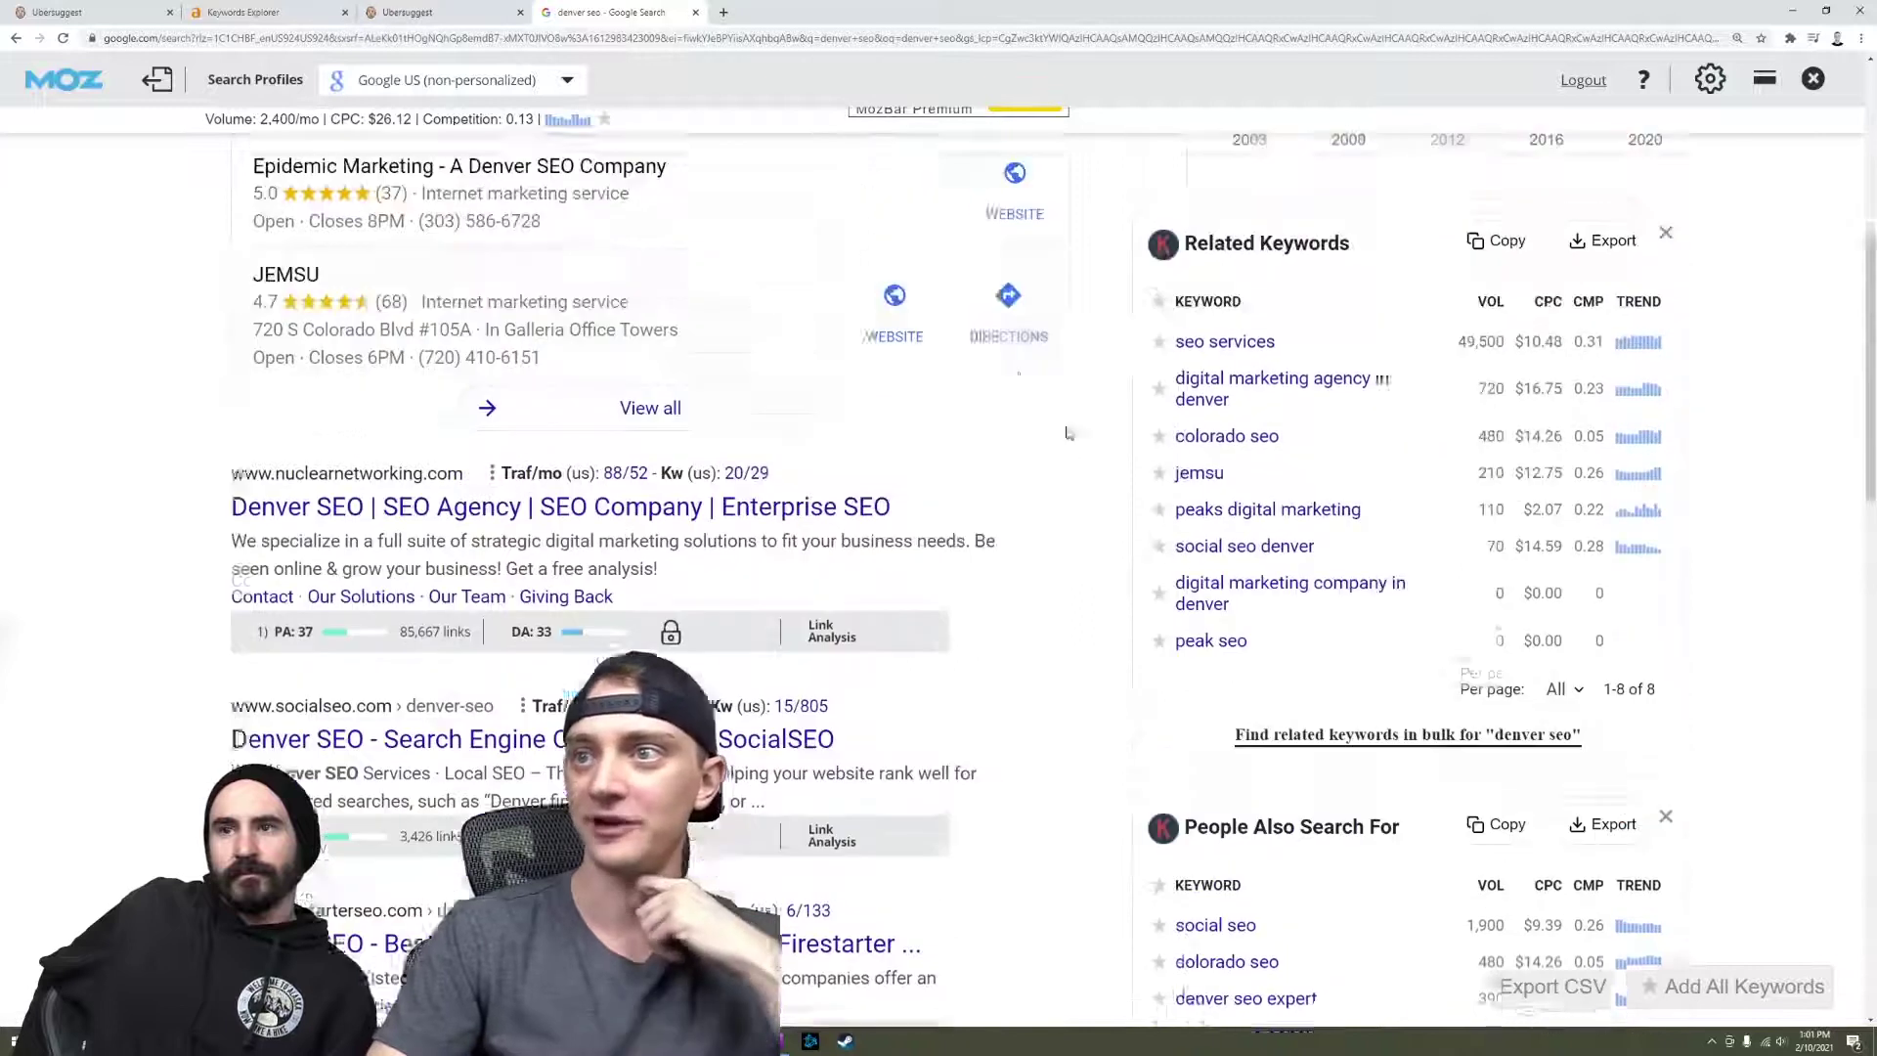
scroll(1067, 433, up, 1)
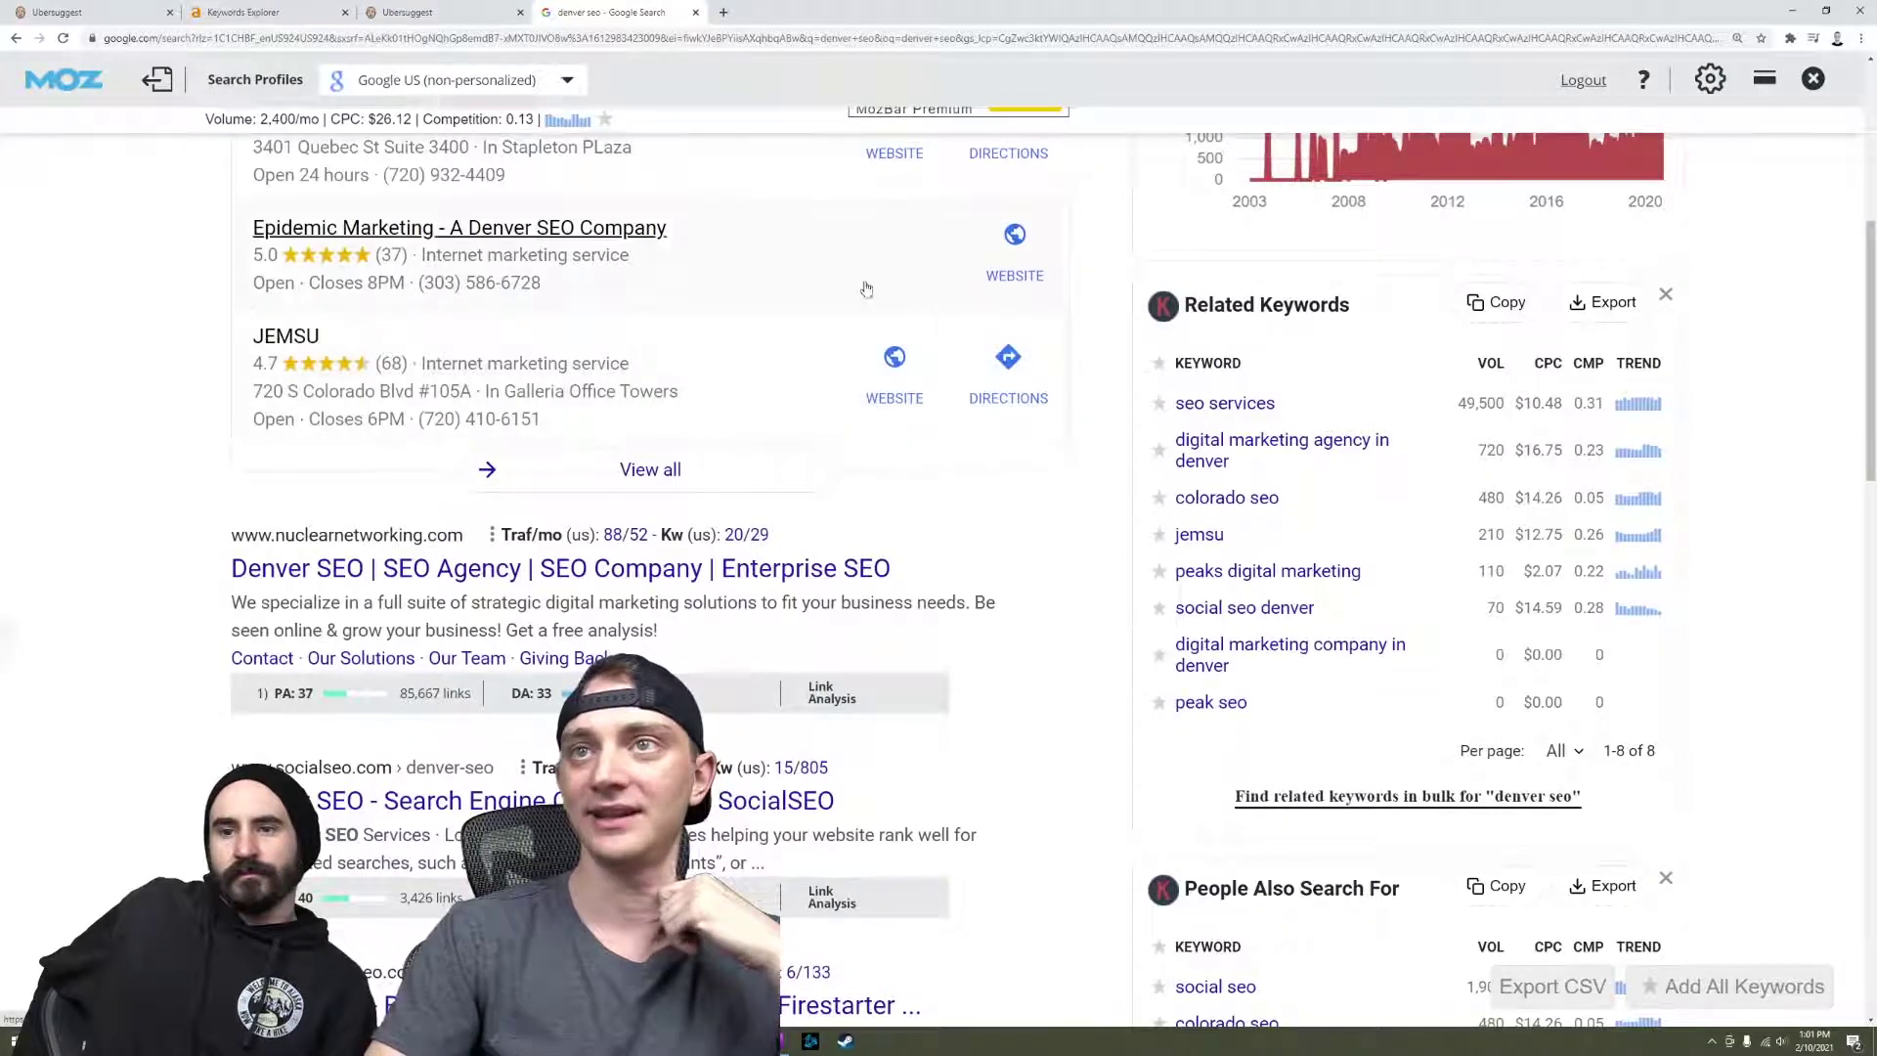
key(ctrl+shift+Tab)
key(ctrl+shift+Tab)
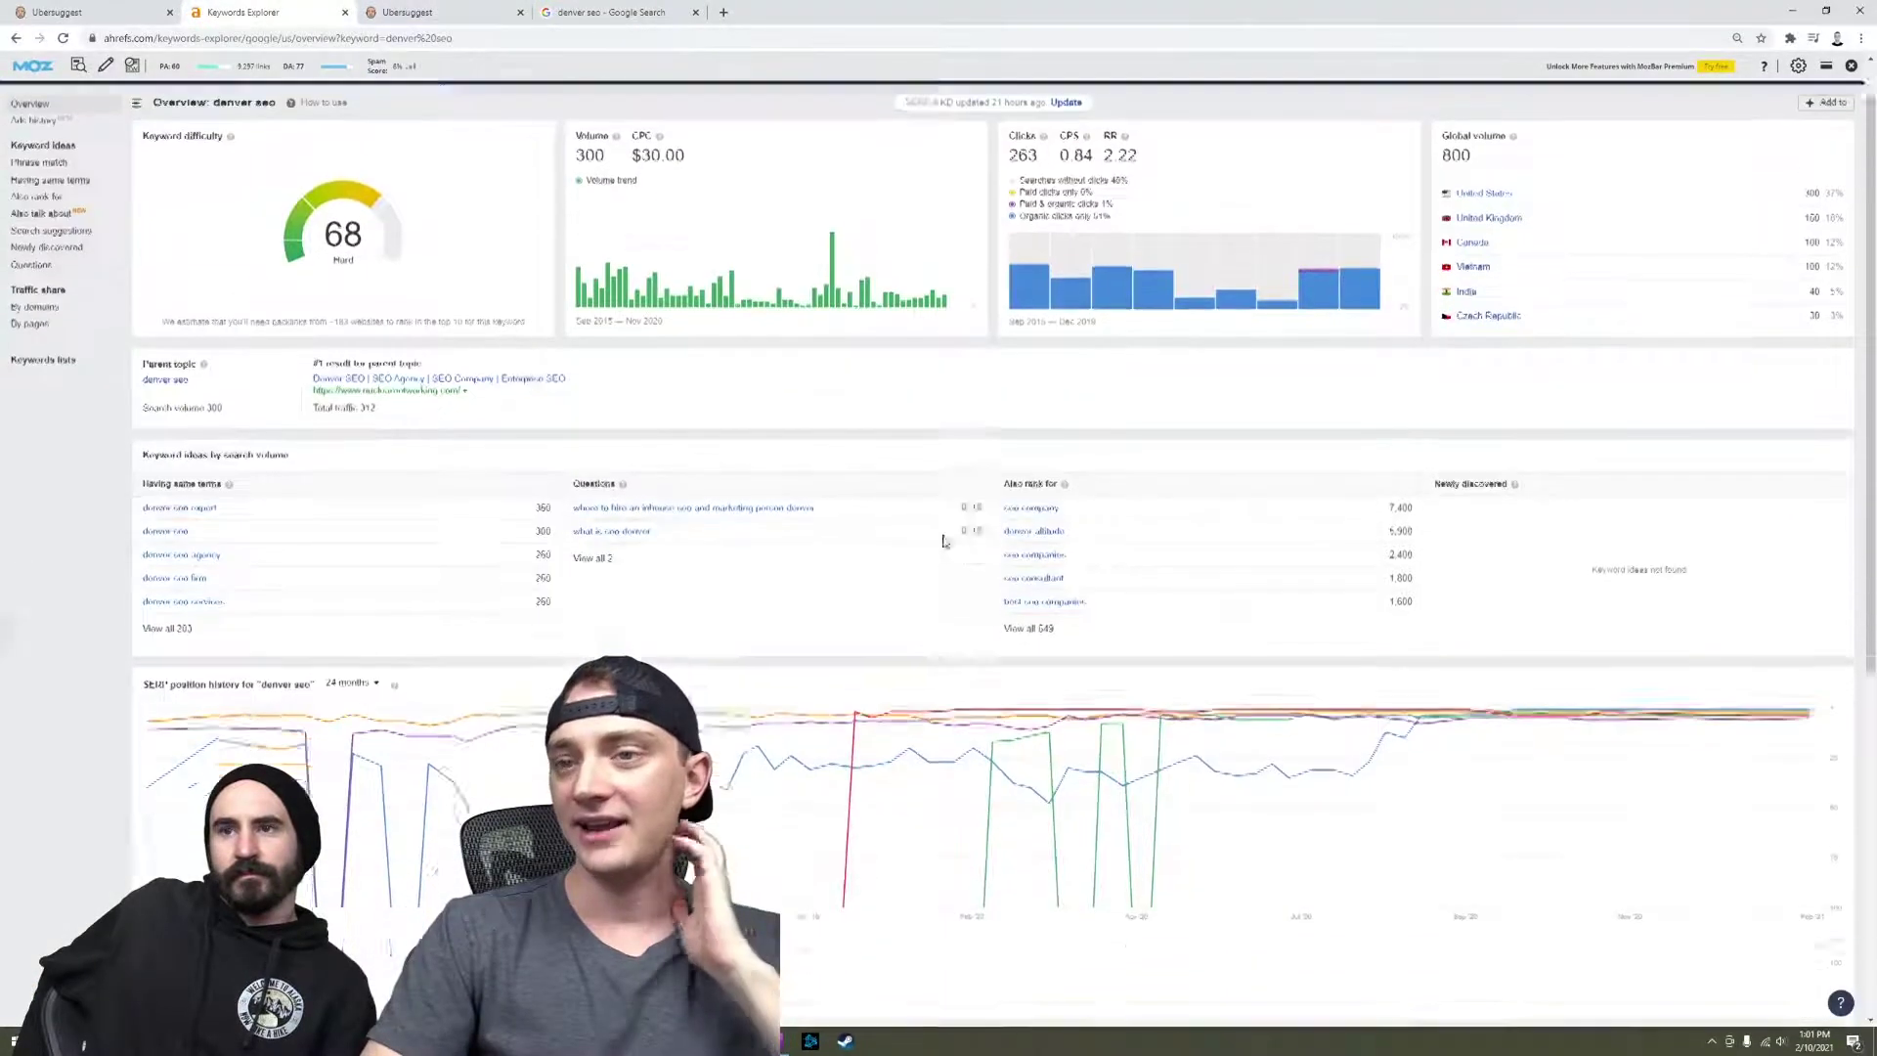
scroll(944, 540, down, 6)
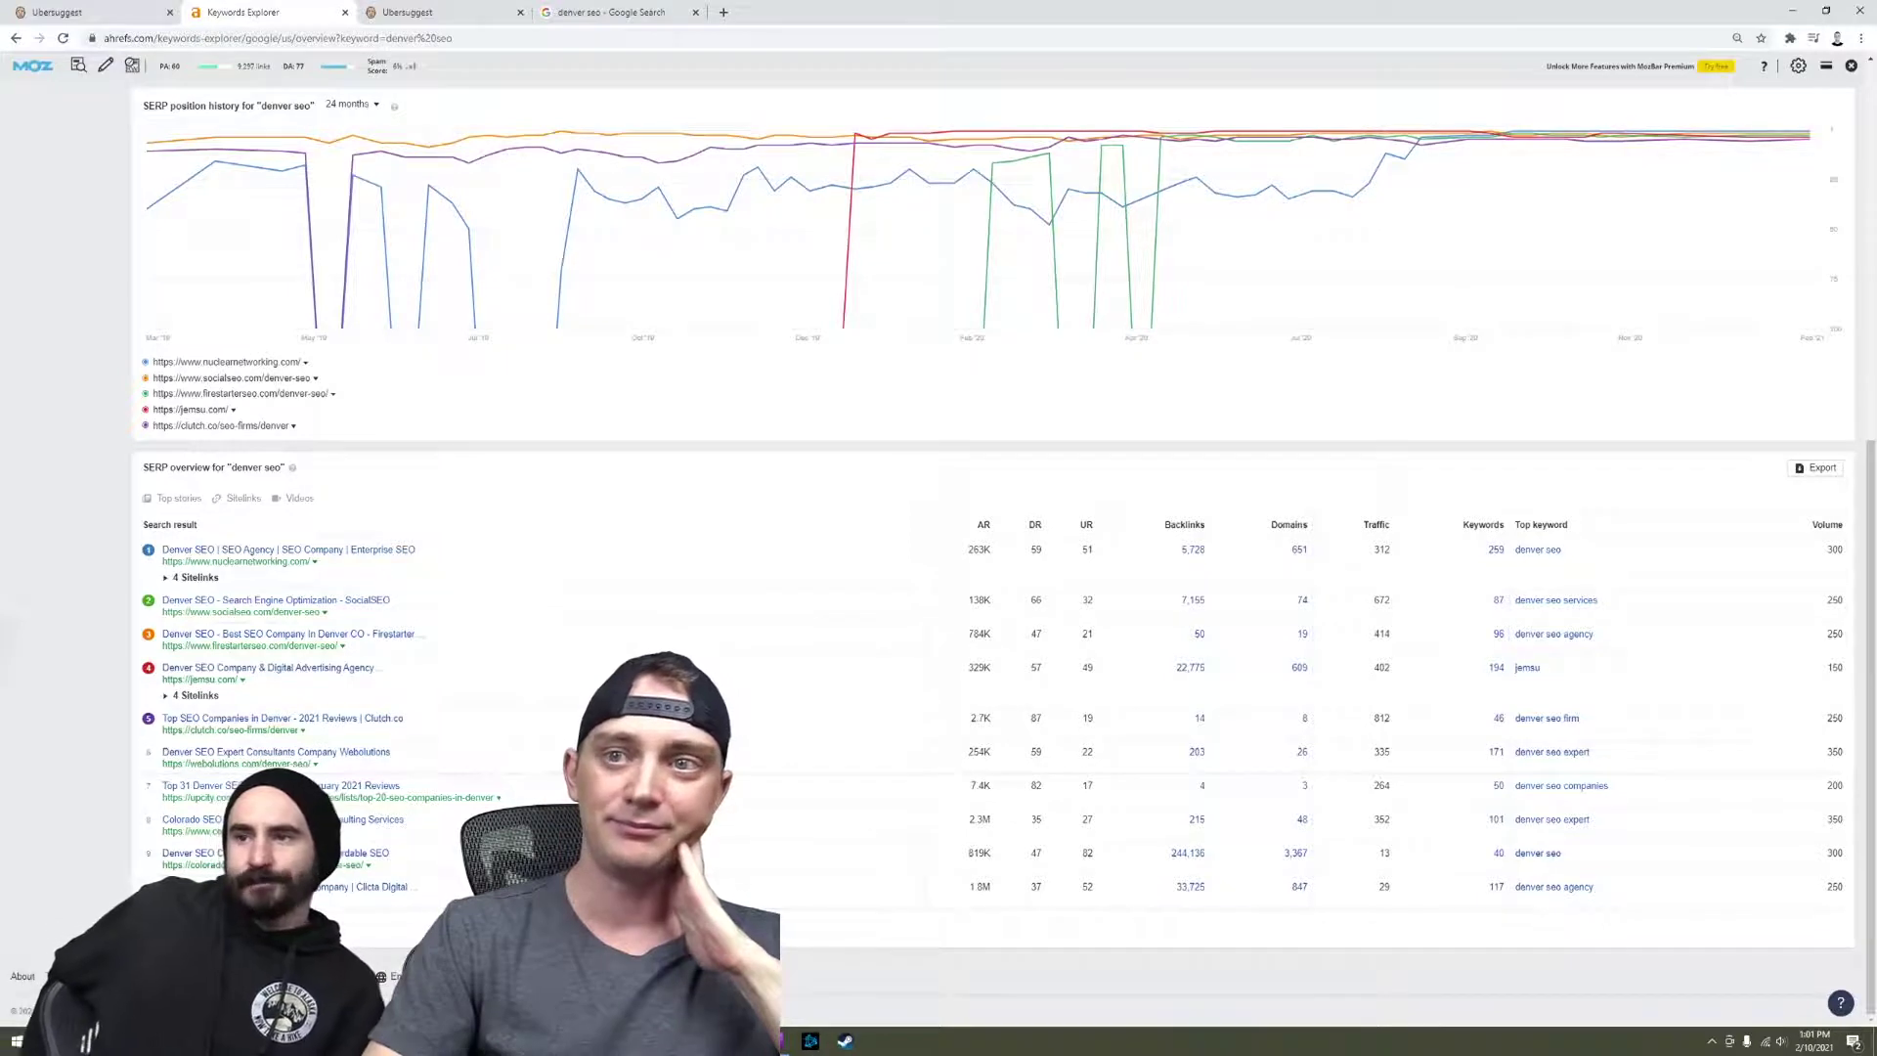
scroll(620, 559, up, 5)
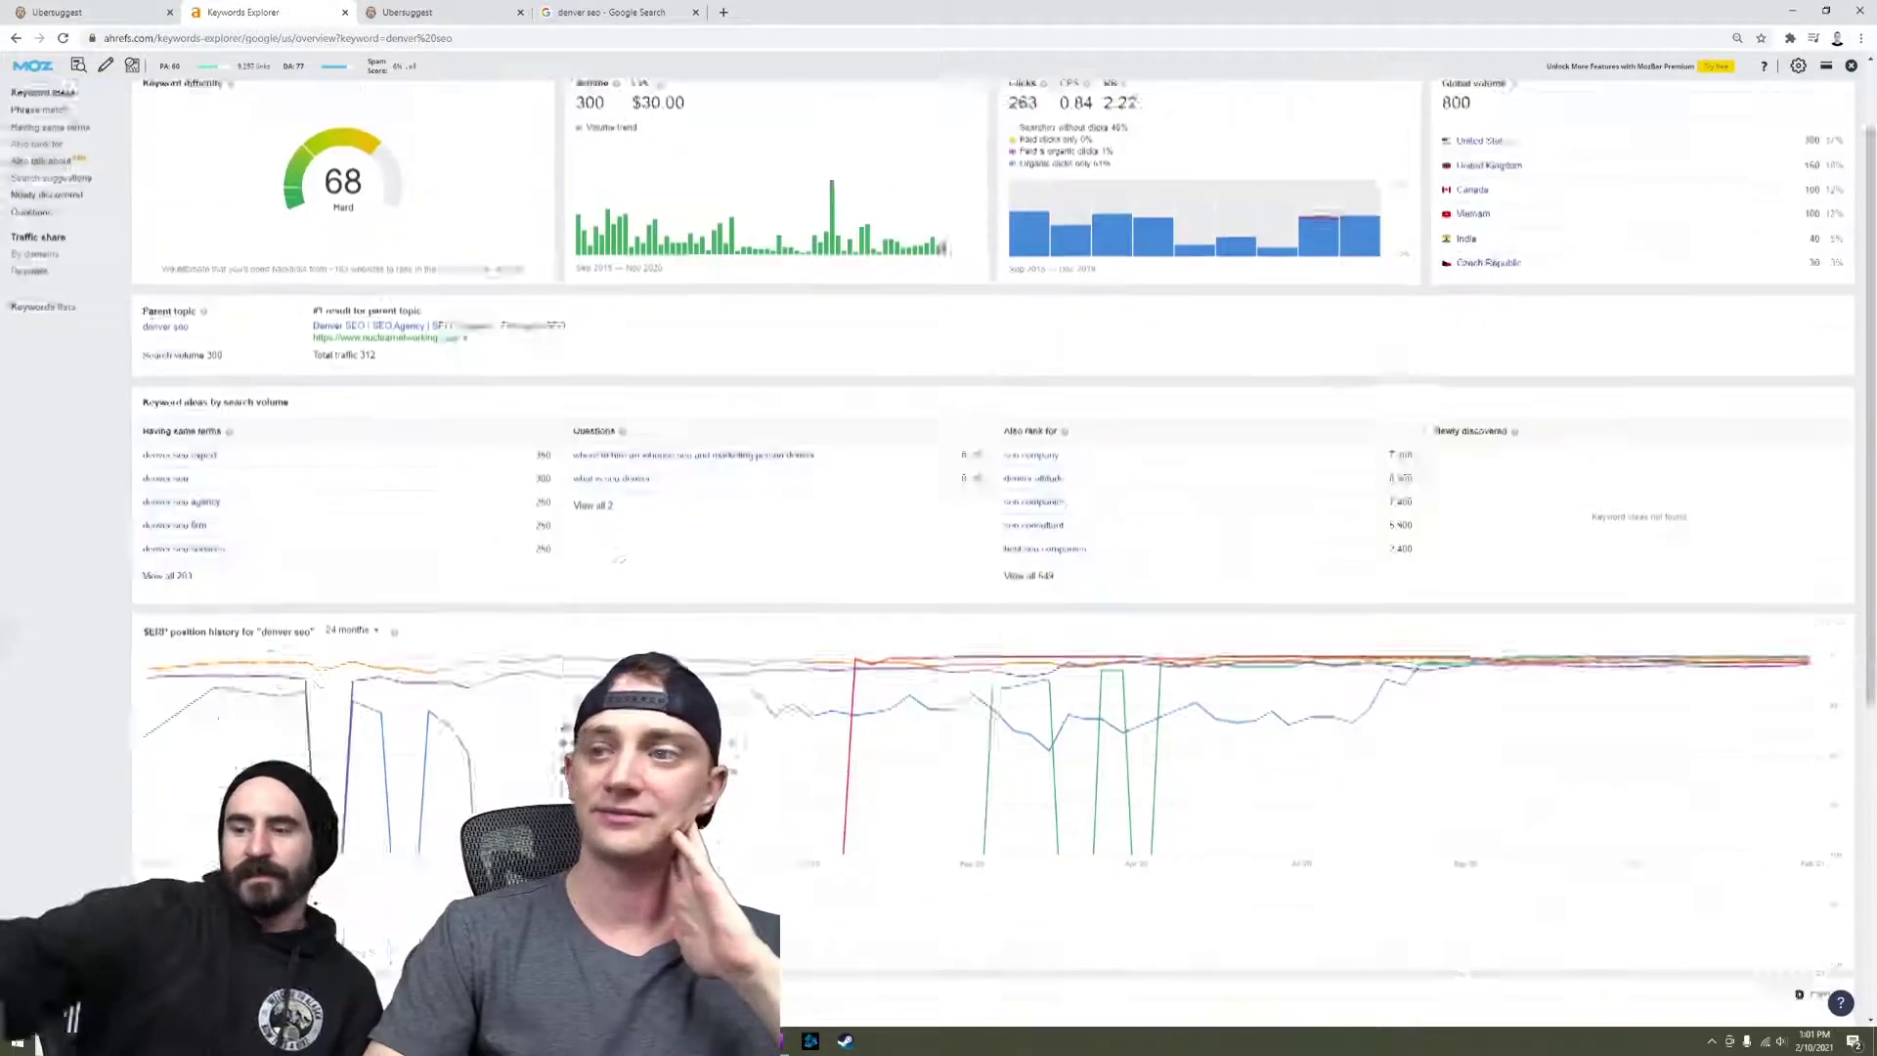
scroll(620, 560, down, 5)
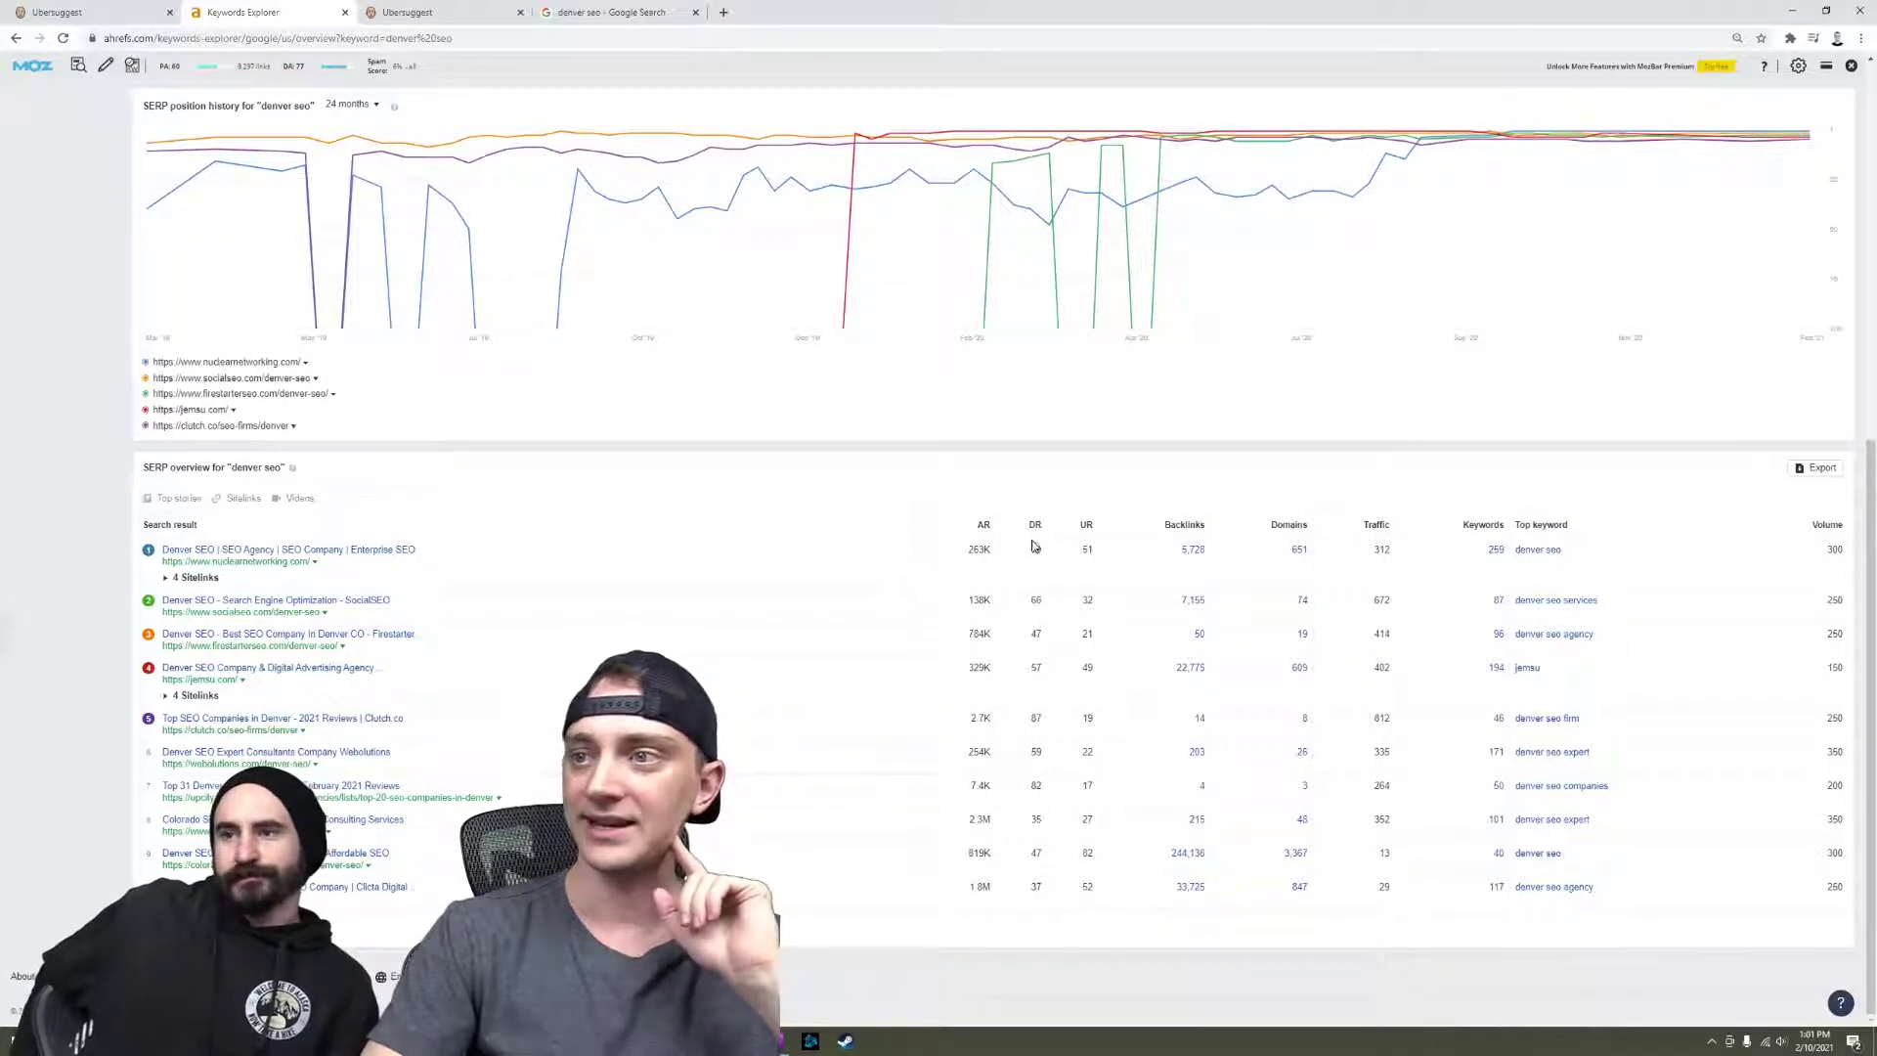
drag(1037, 534, 1045, 530)
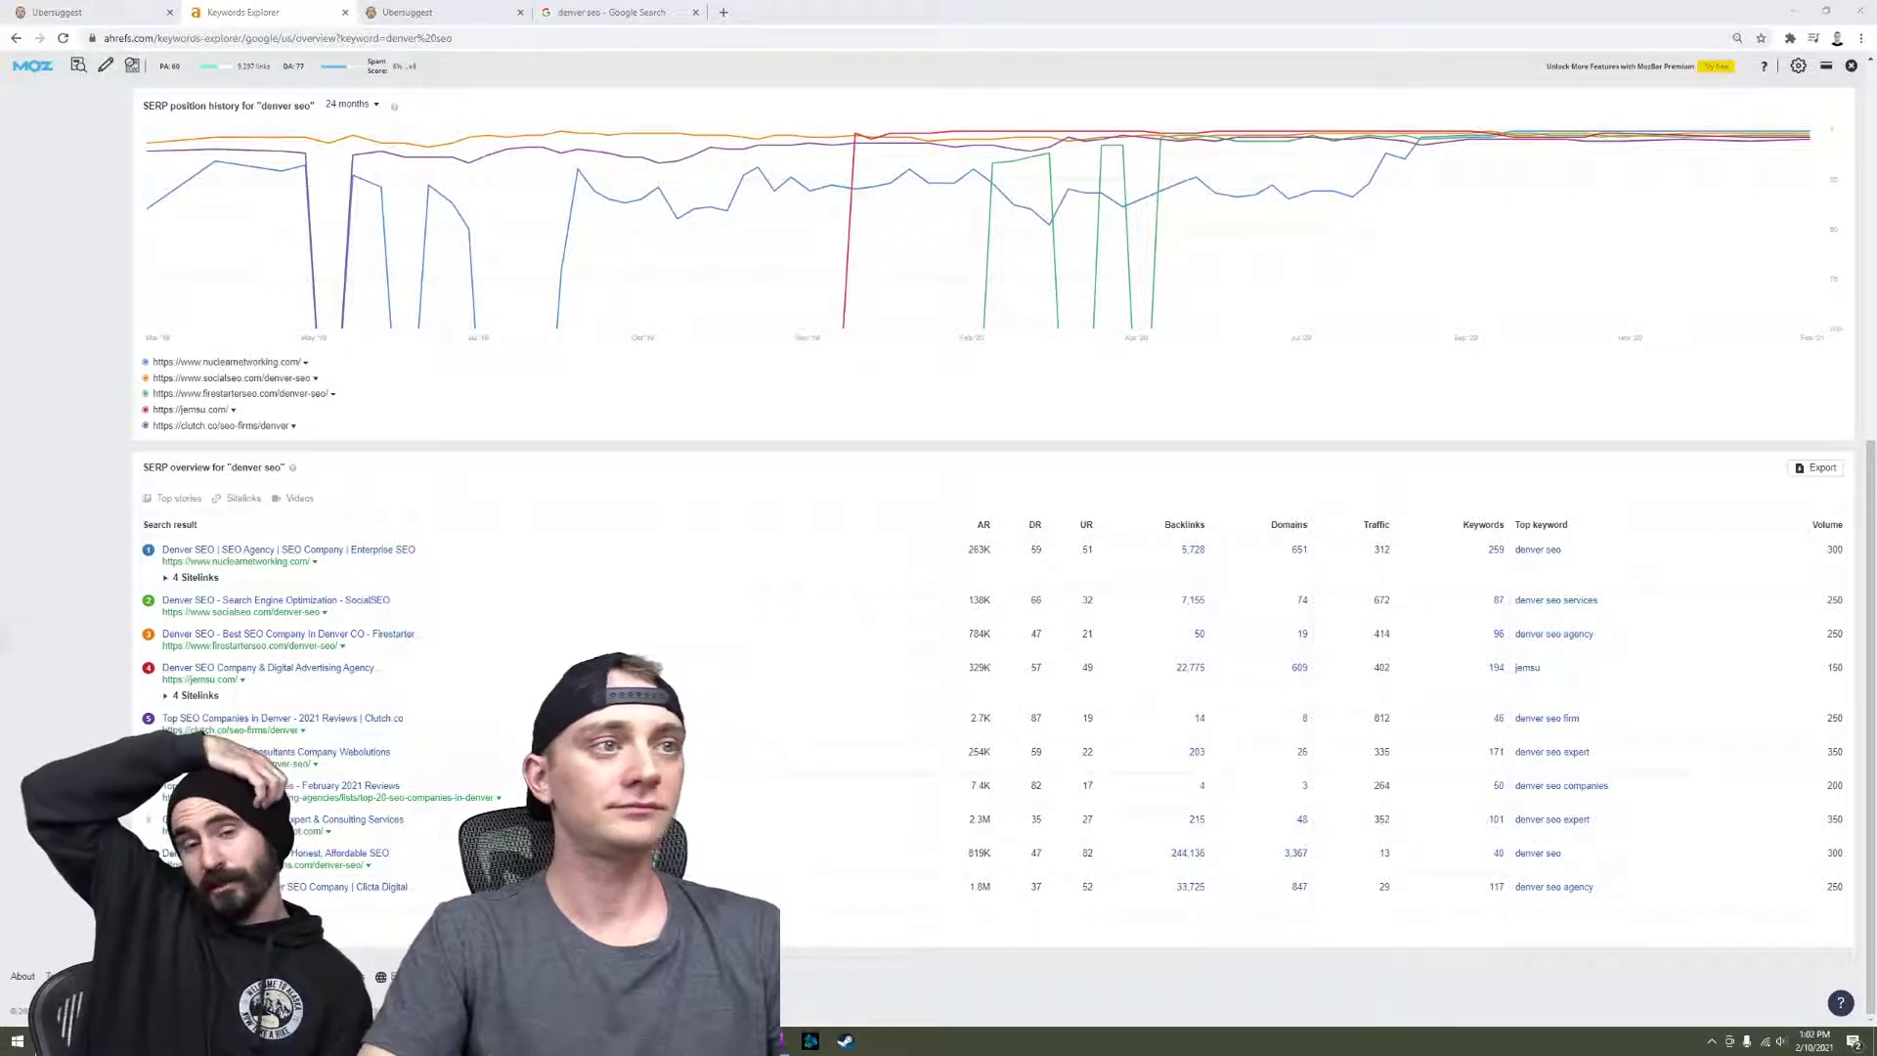
mouse_move(316, 227)
scroll(316, 227, up, 7)
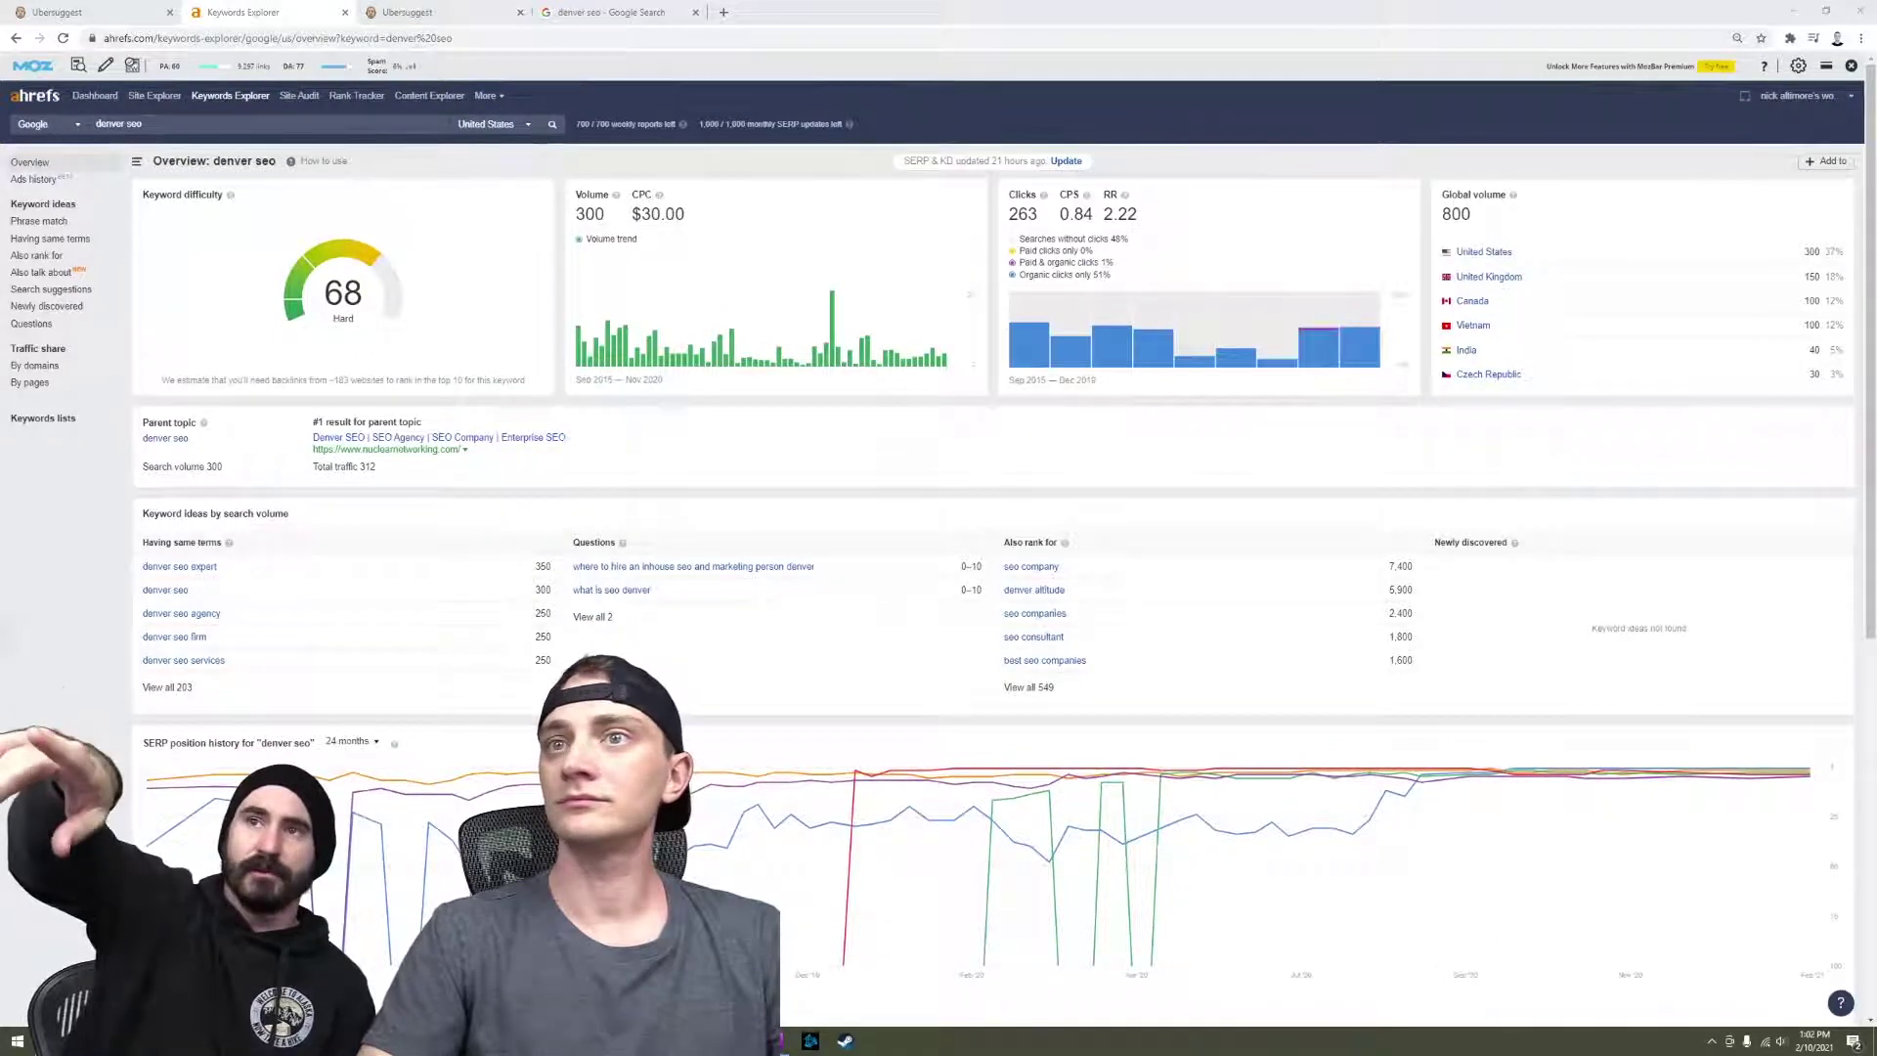
click(87, 17)
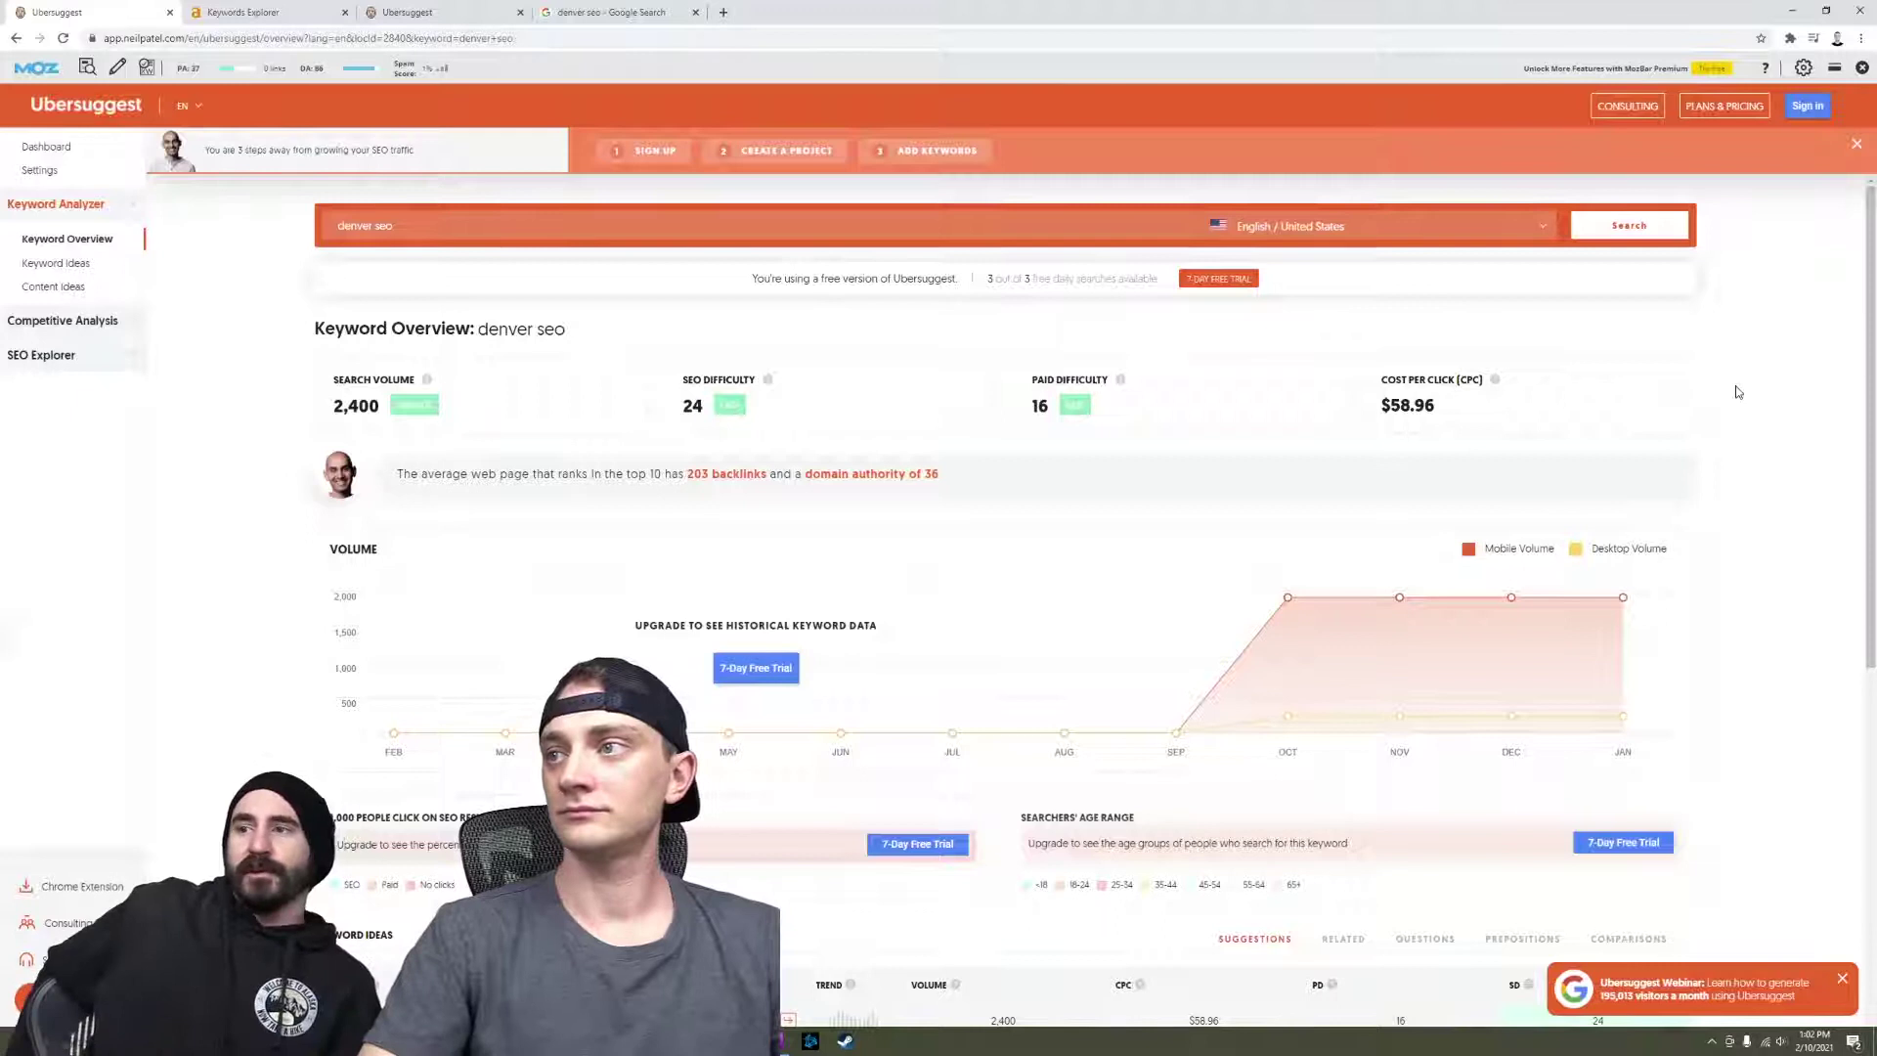
Search Google for allintitle:"denver seo" and highlight the roughly 2,330 result count.
key(ctrl+Tab)
key(ctrl+Tab)
key(ctrl+Tab)
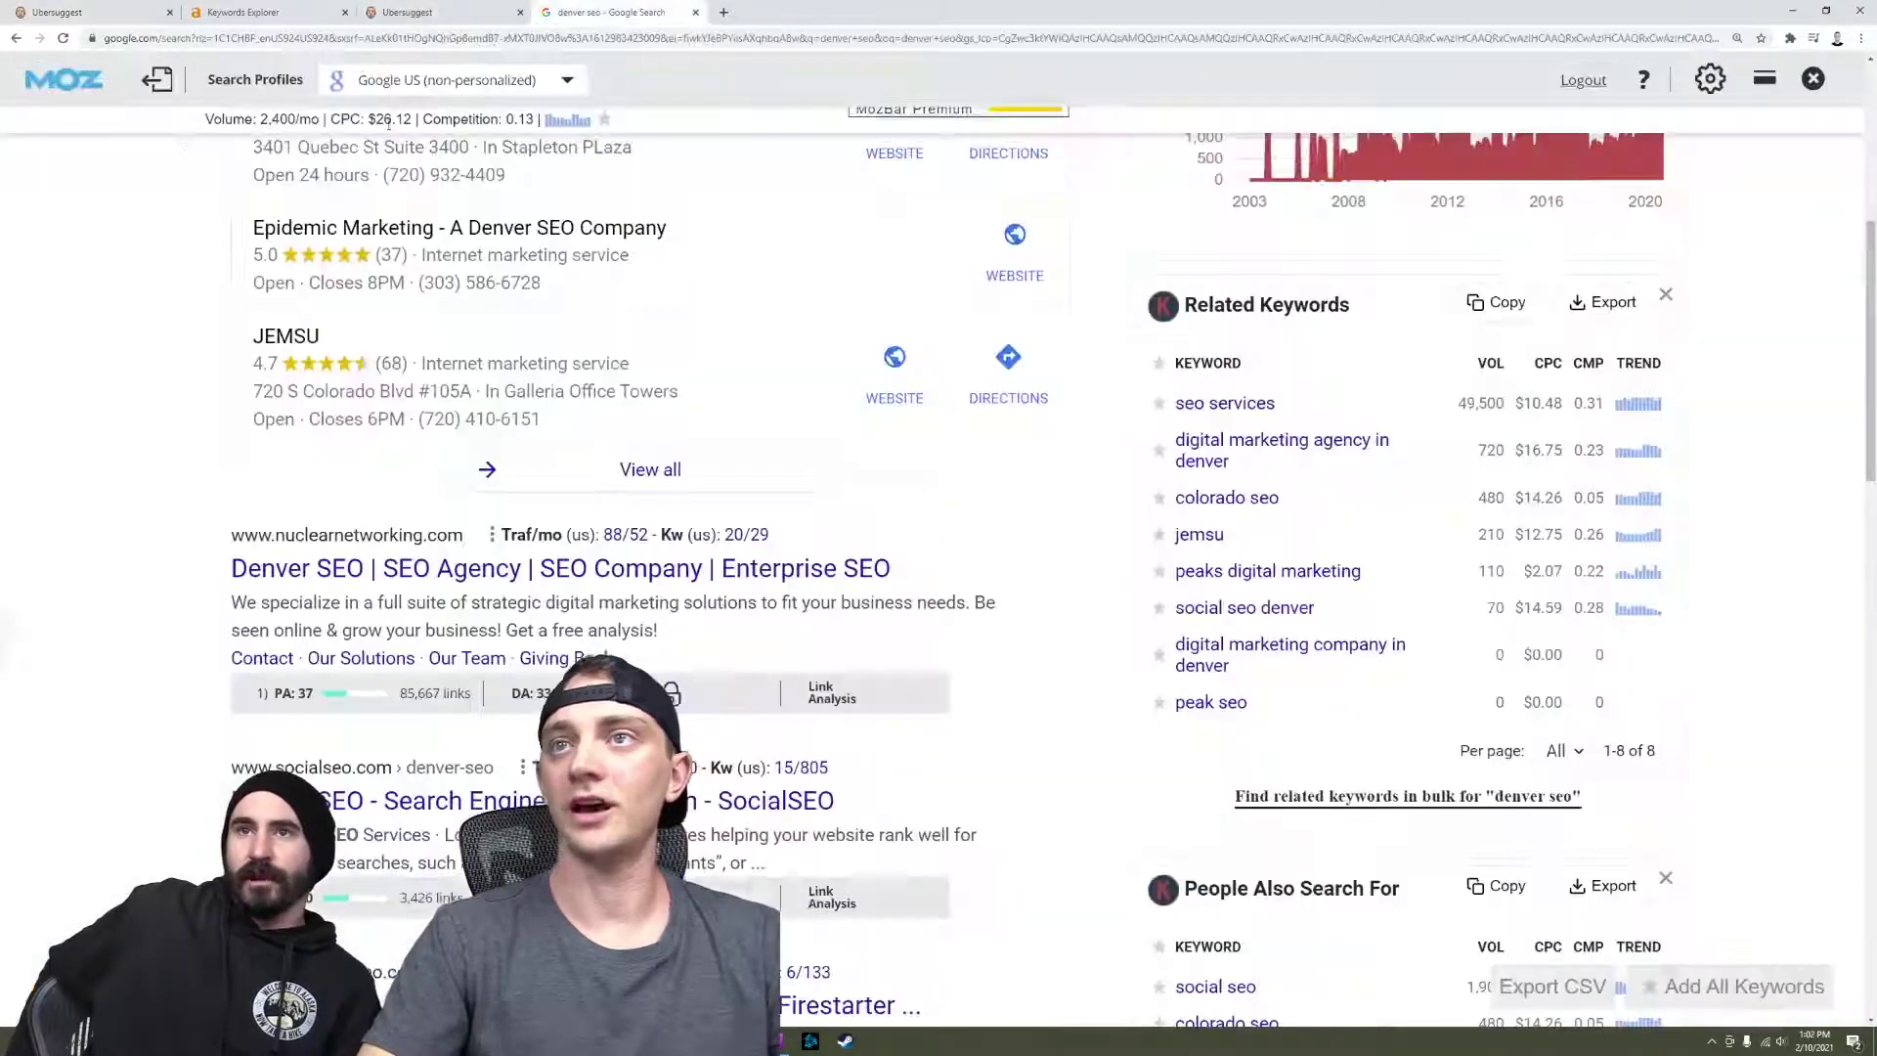
drag(379, 161, 168, 161)
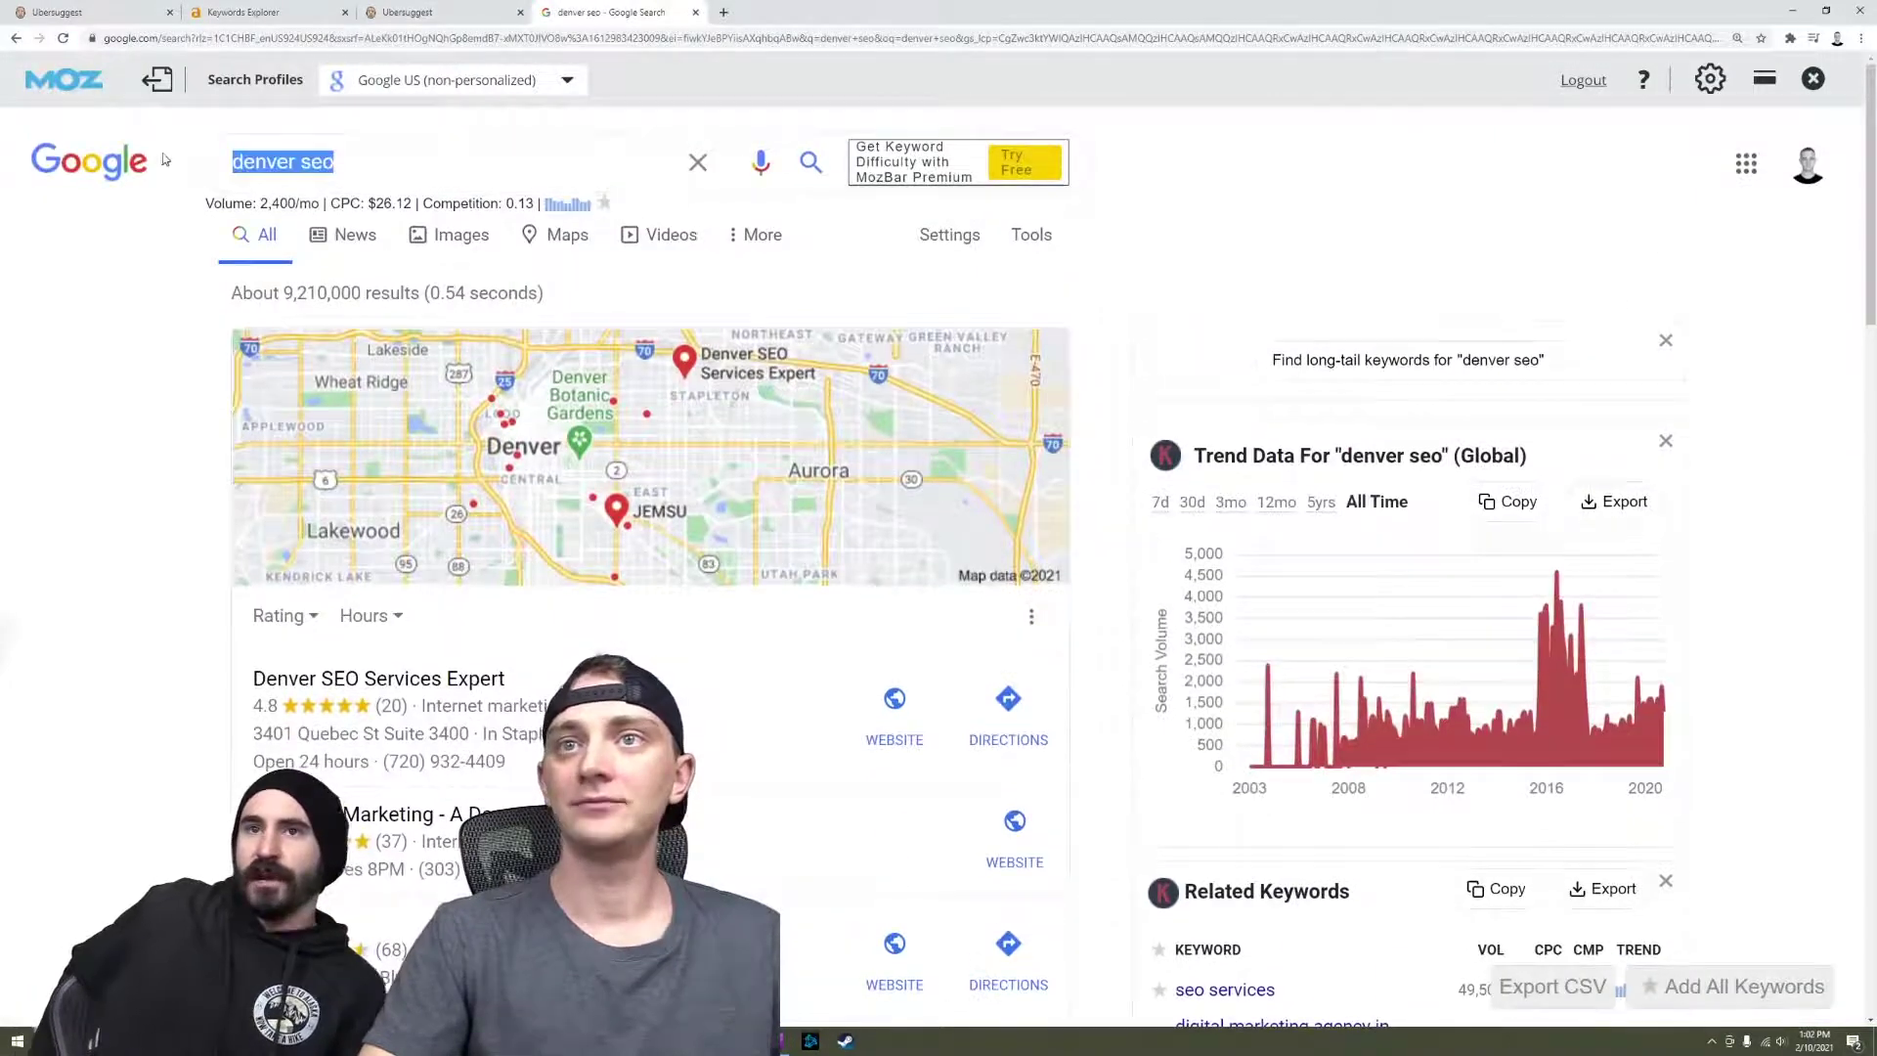
text(allin)
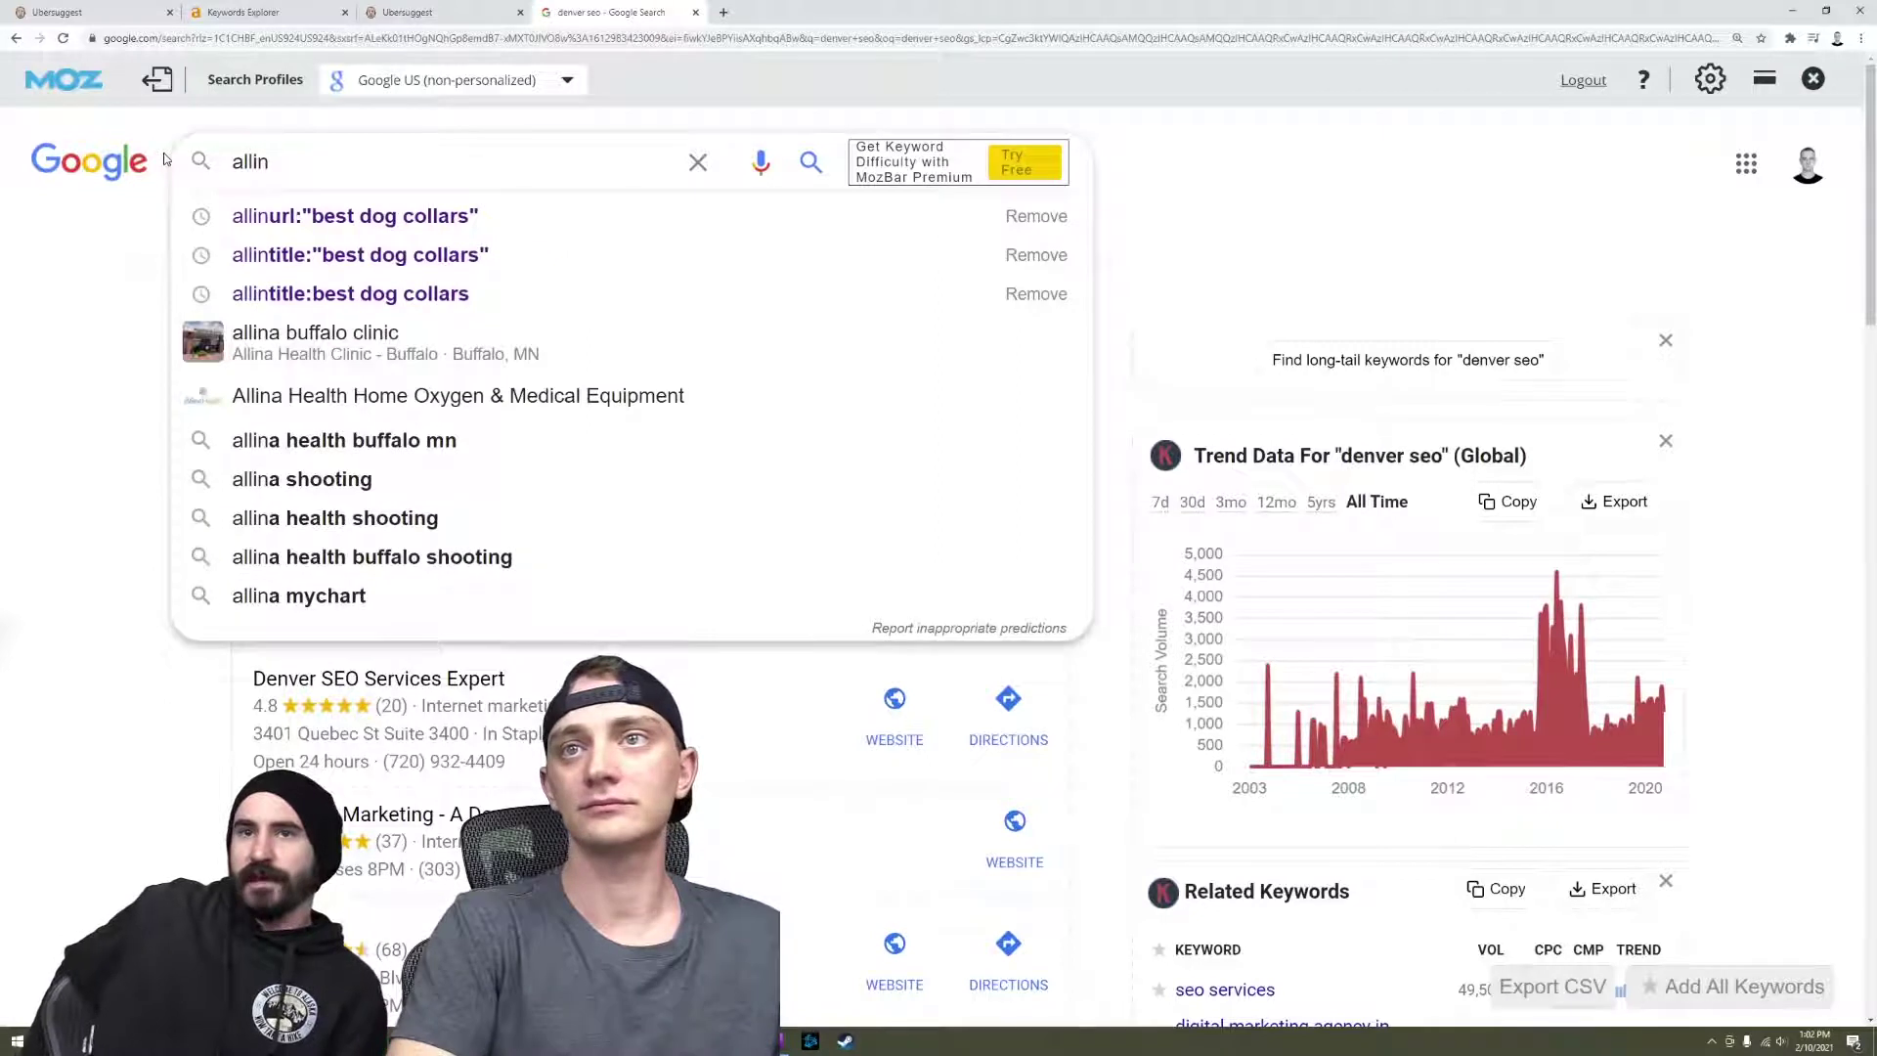
text(title:)
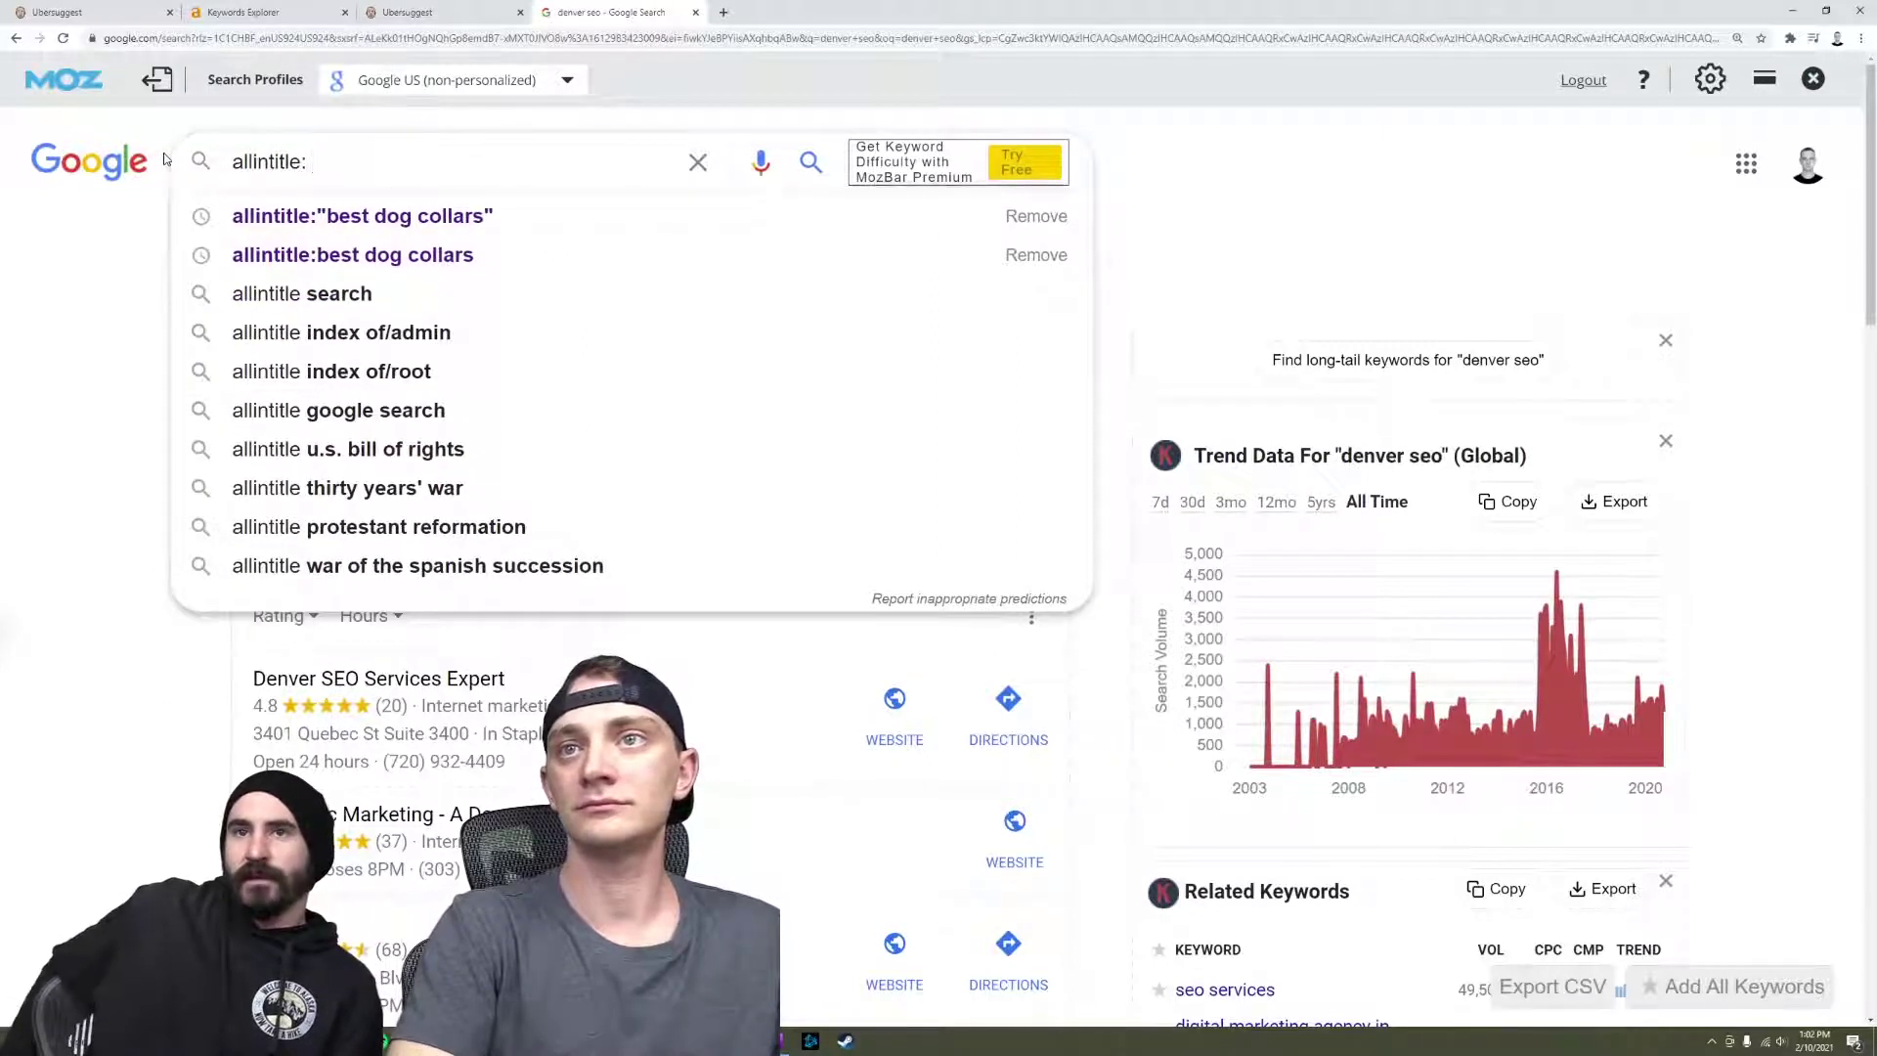
text("den)
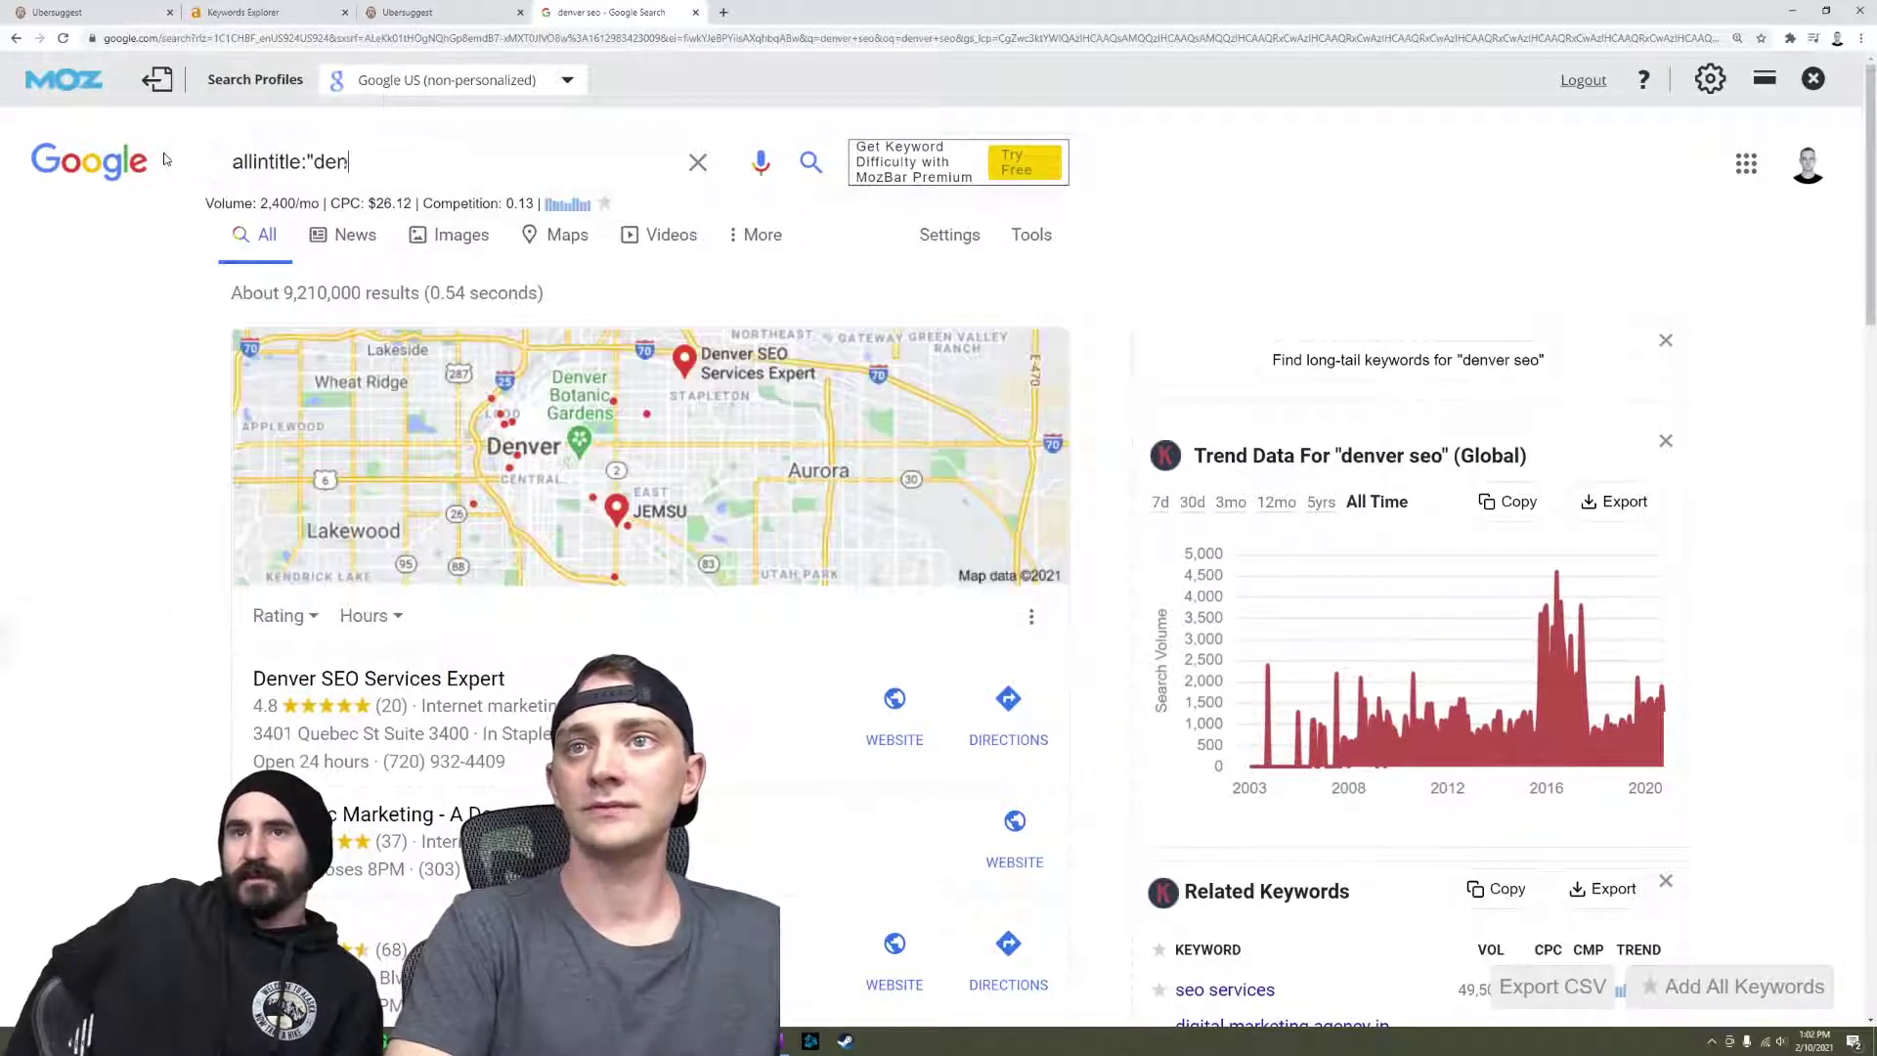
text(ver s)
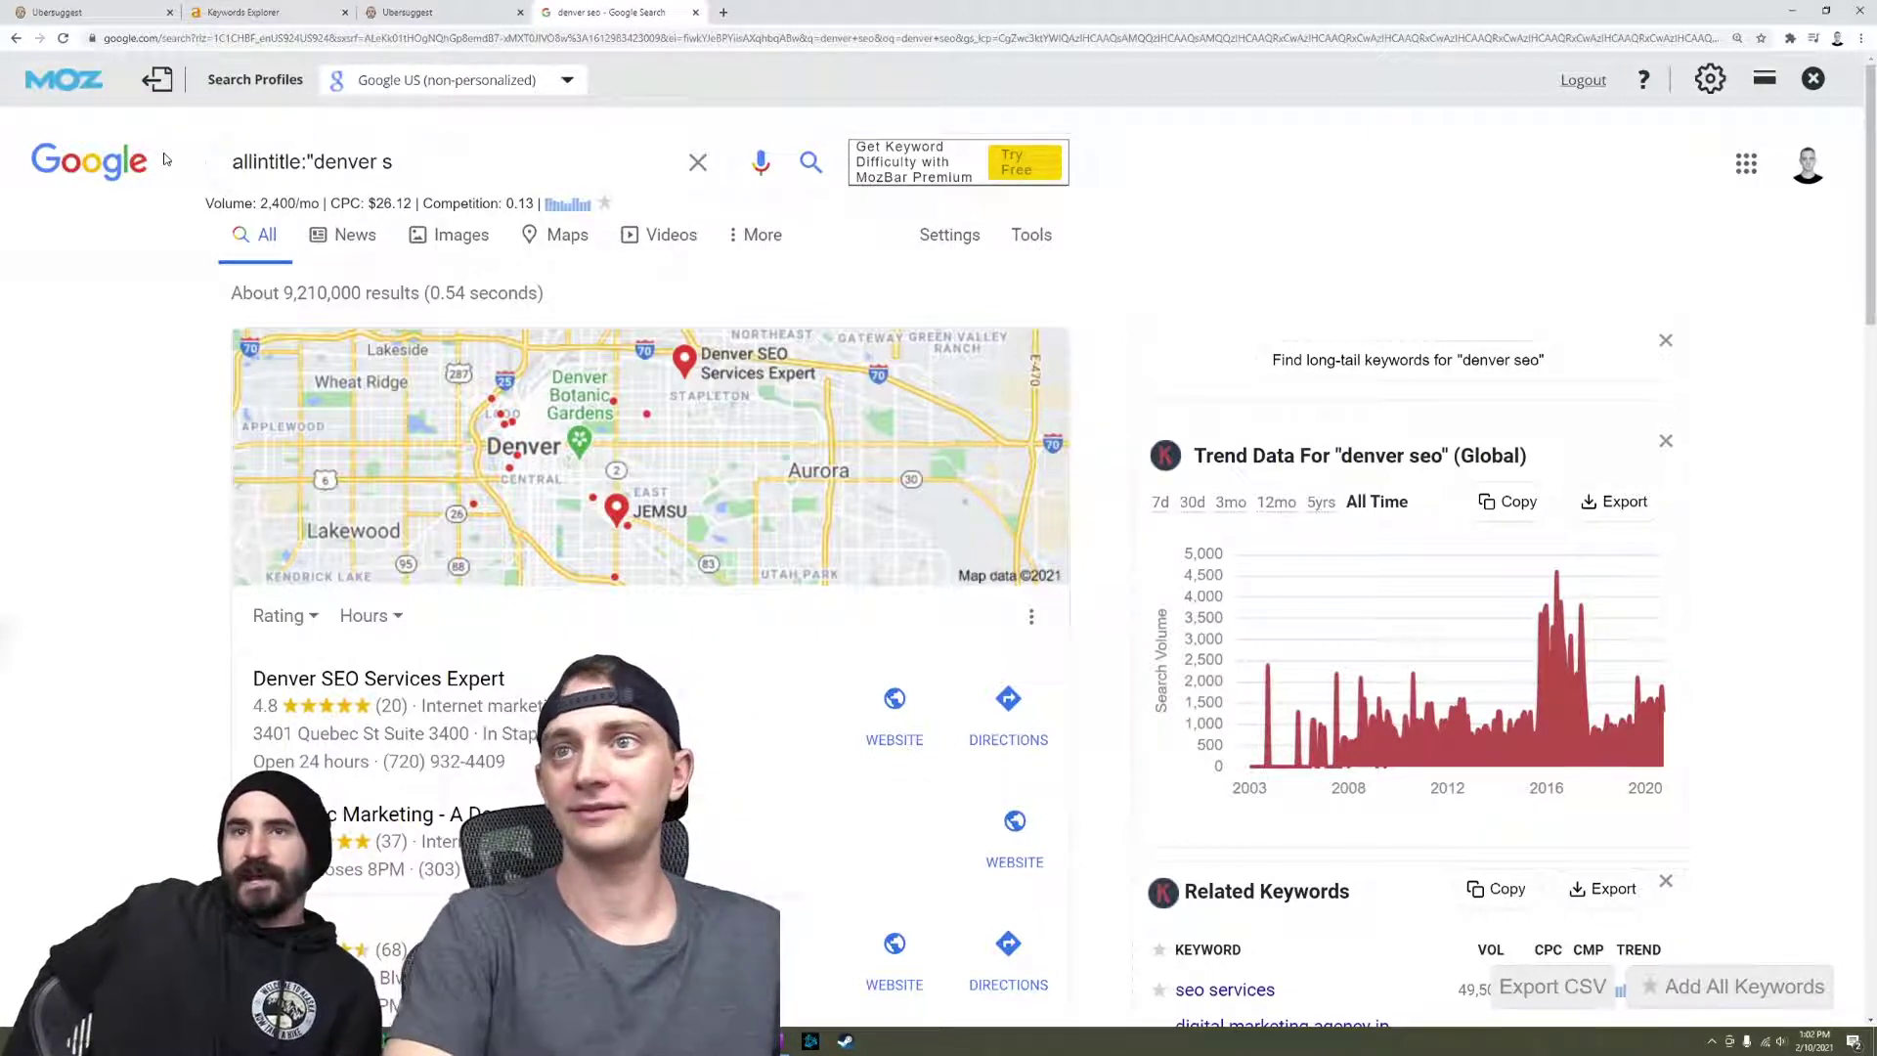
text(eo"eo")
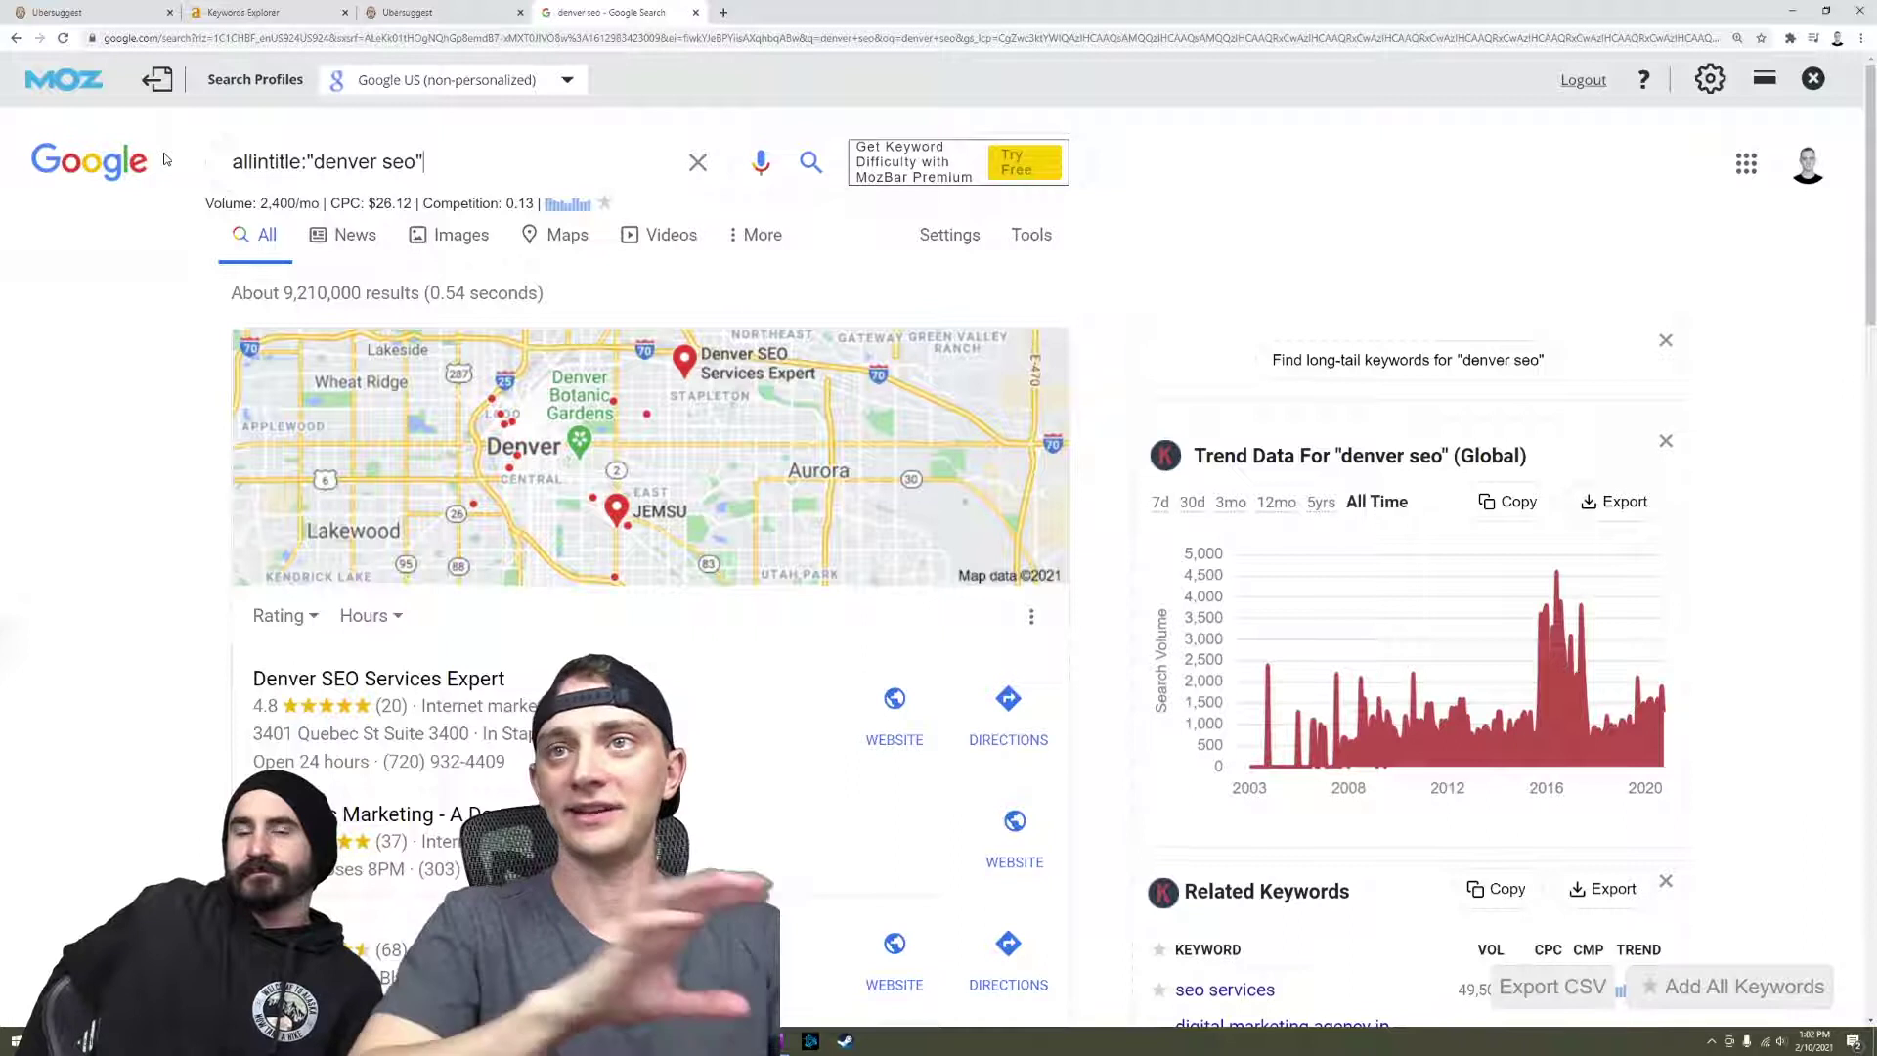
key(Return)
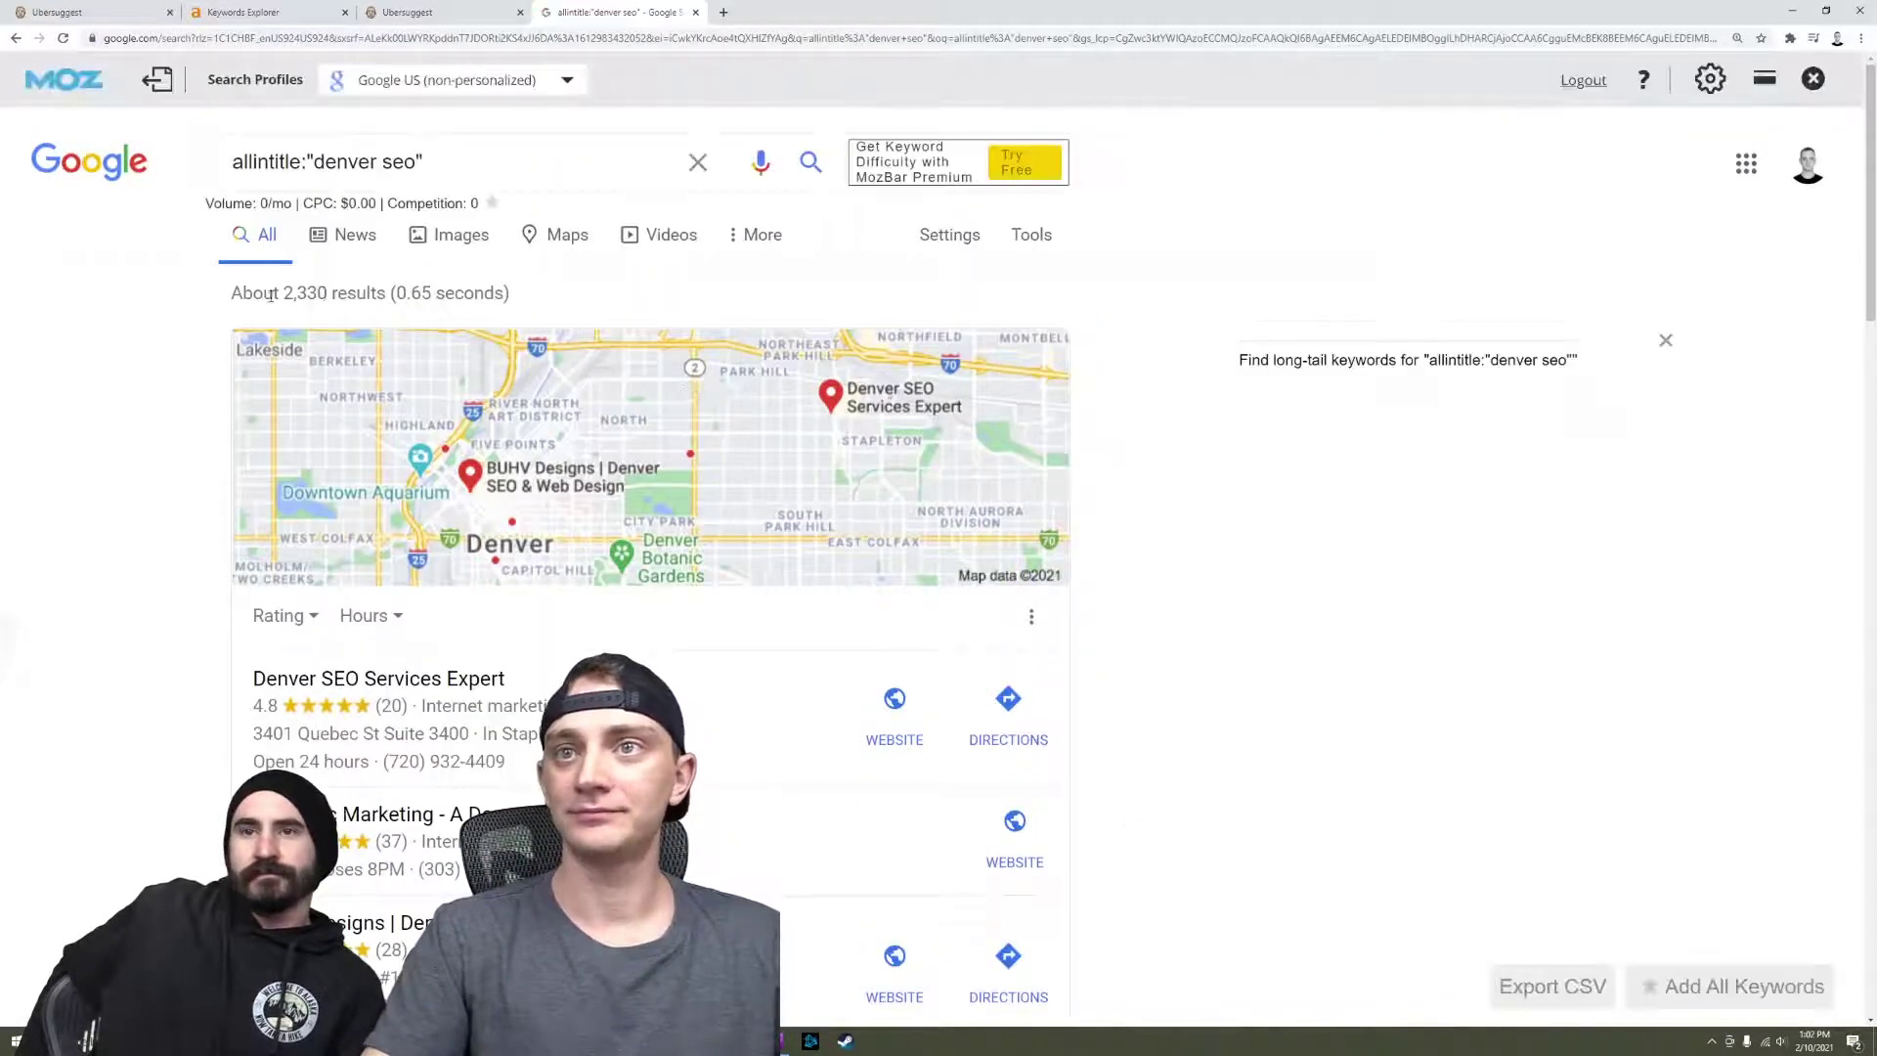
drag(273, 293, 356, 298)
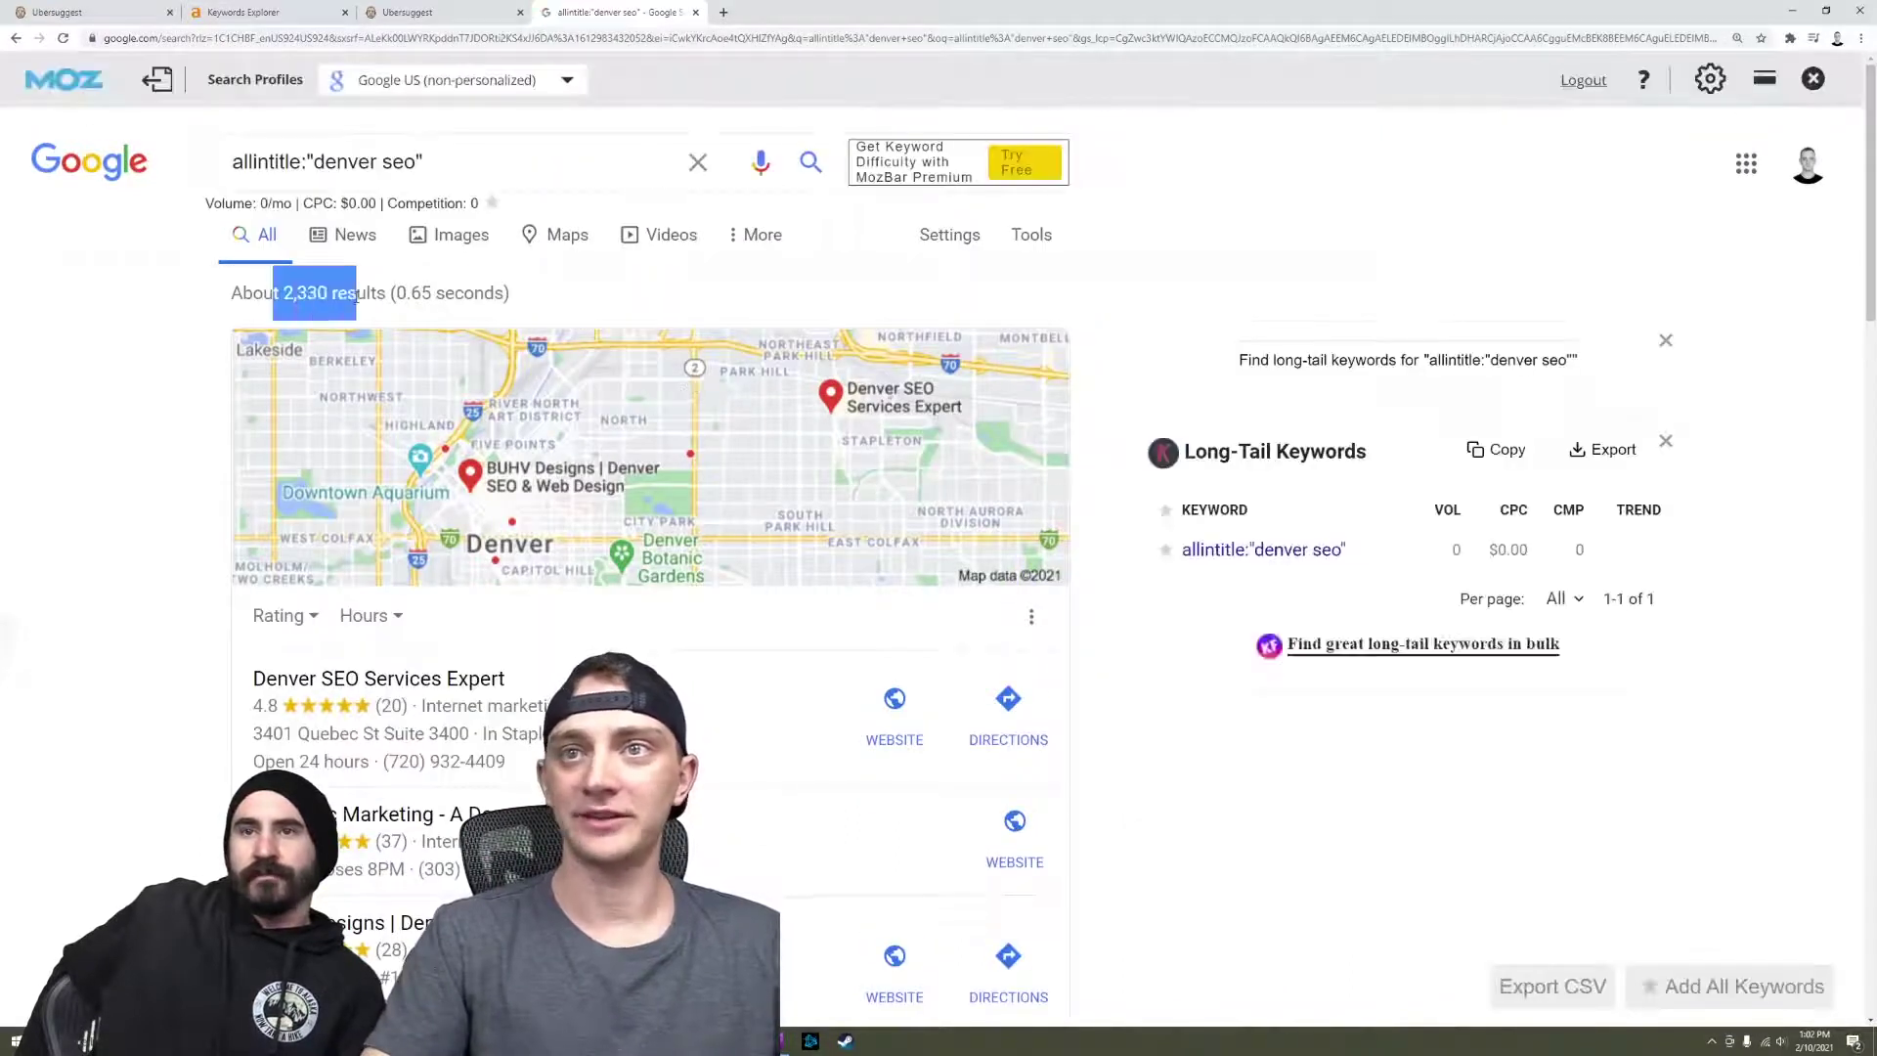
click(54, 299)
click(239, 12)
Review the Ubersuggest 'denver seo' overview: volume 2,400, SEO difficulty 24, and the keyword ideas table.
click(58, 12)
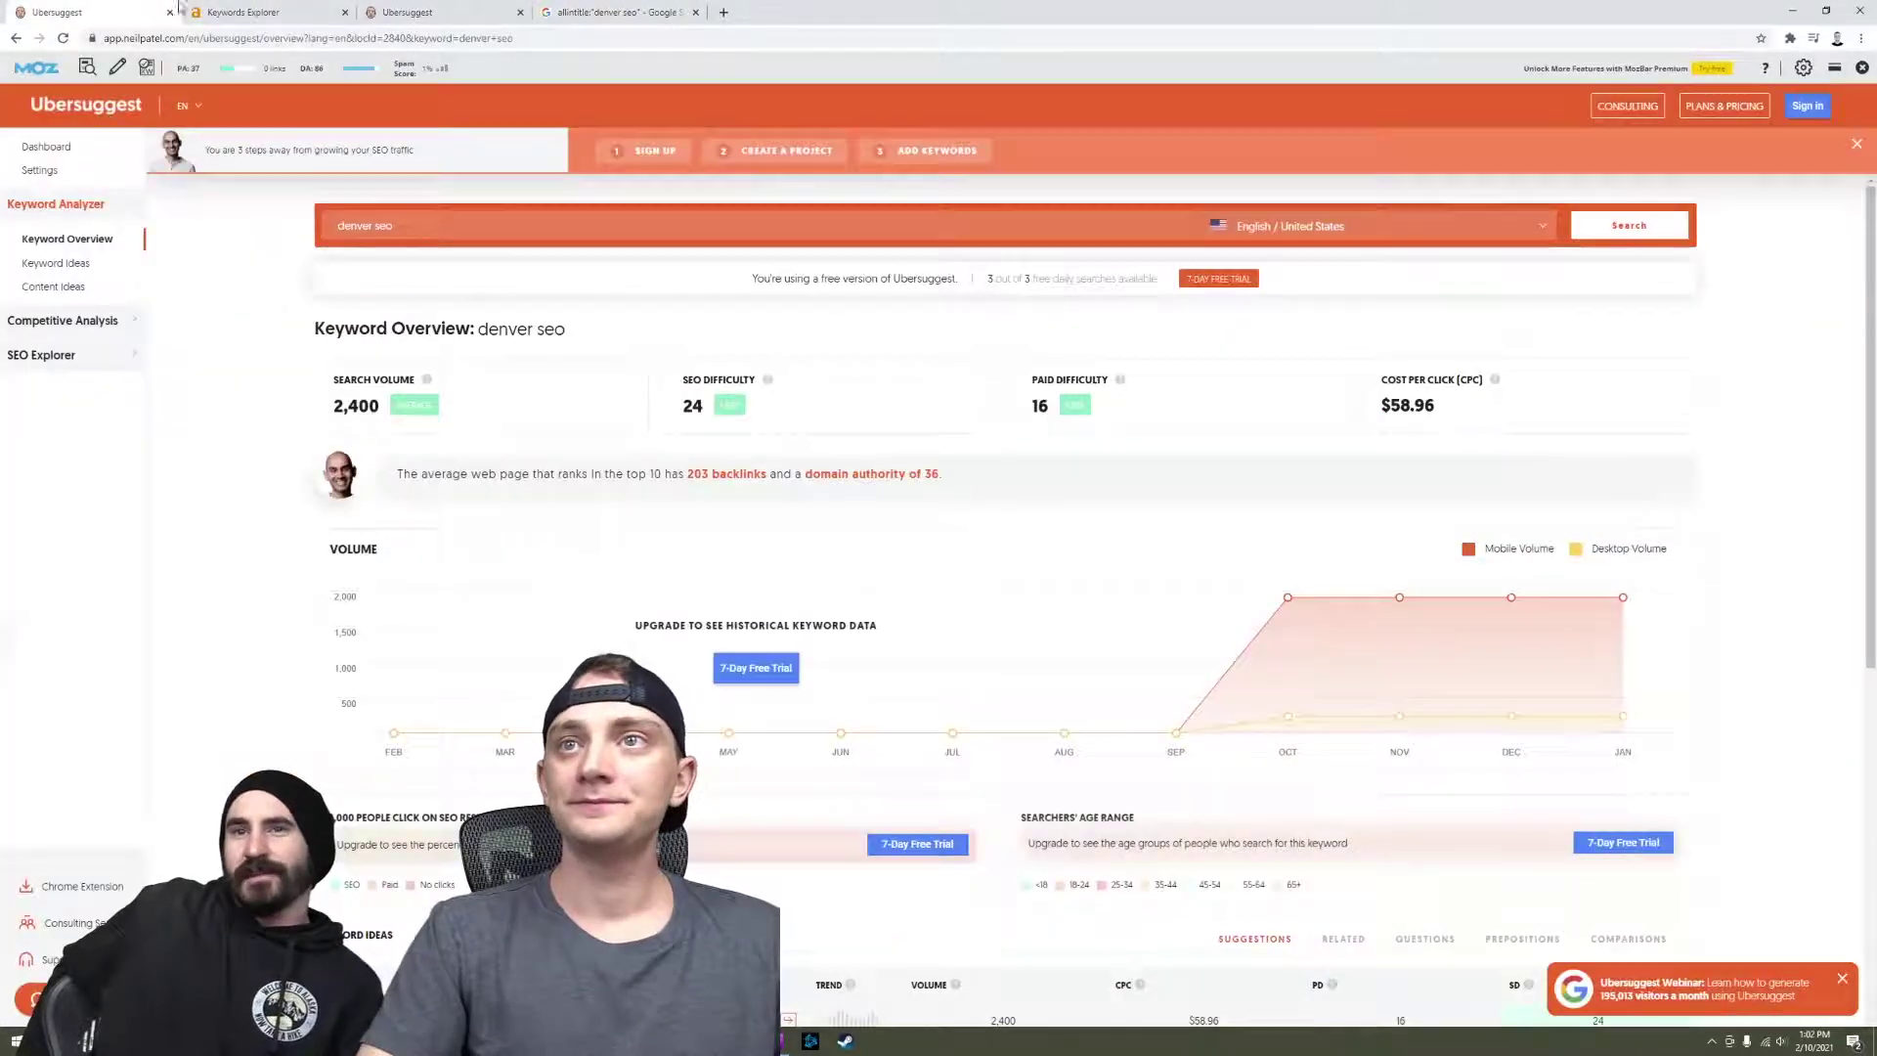
scroll(1741, 548, down, 3)
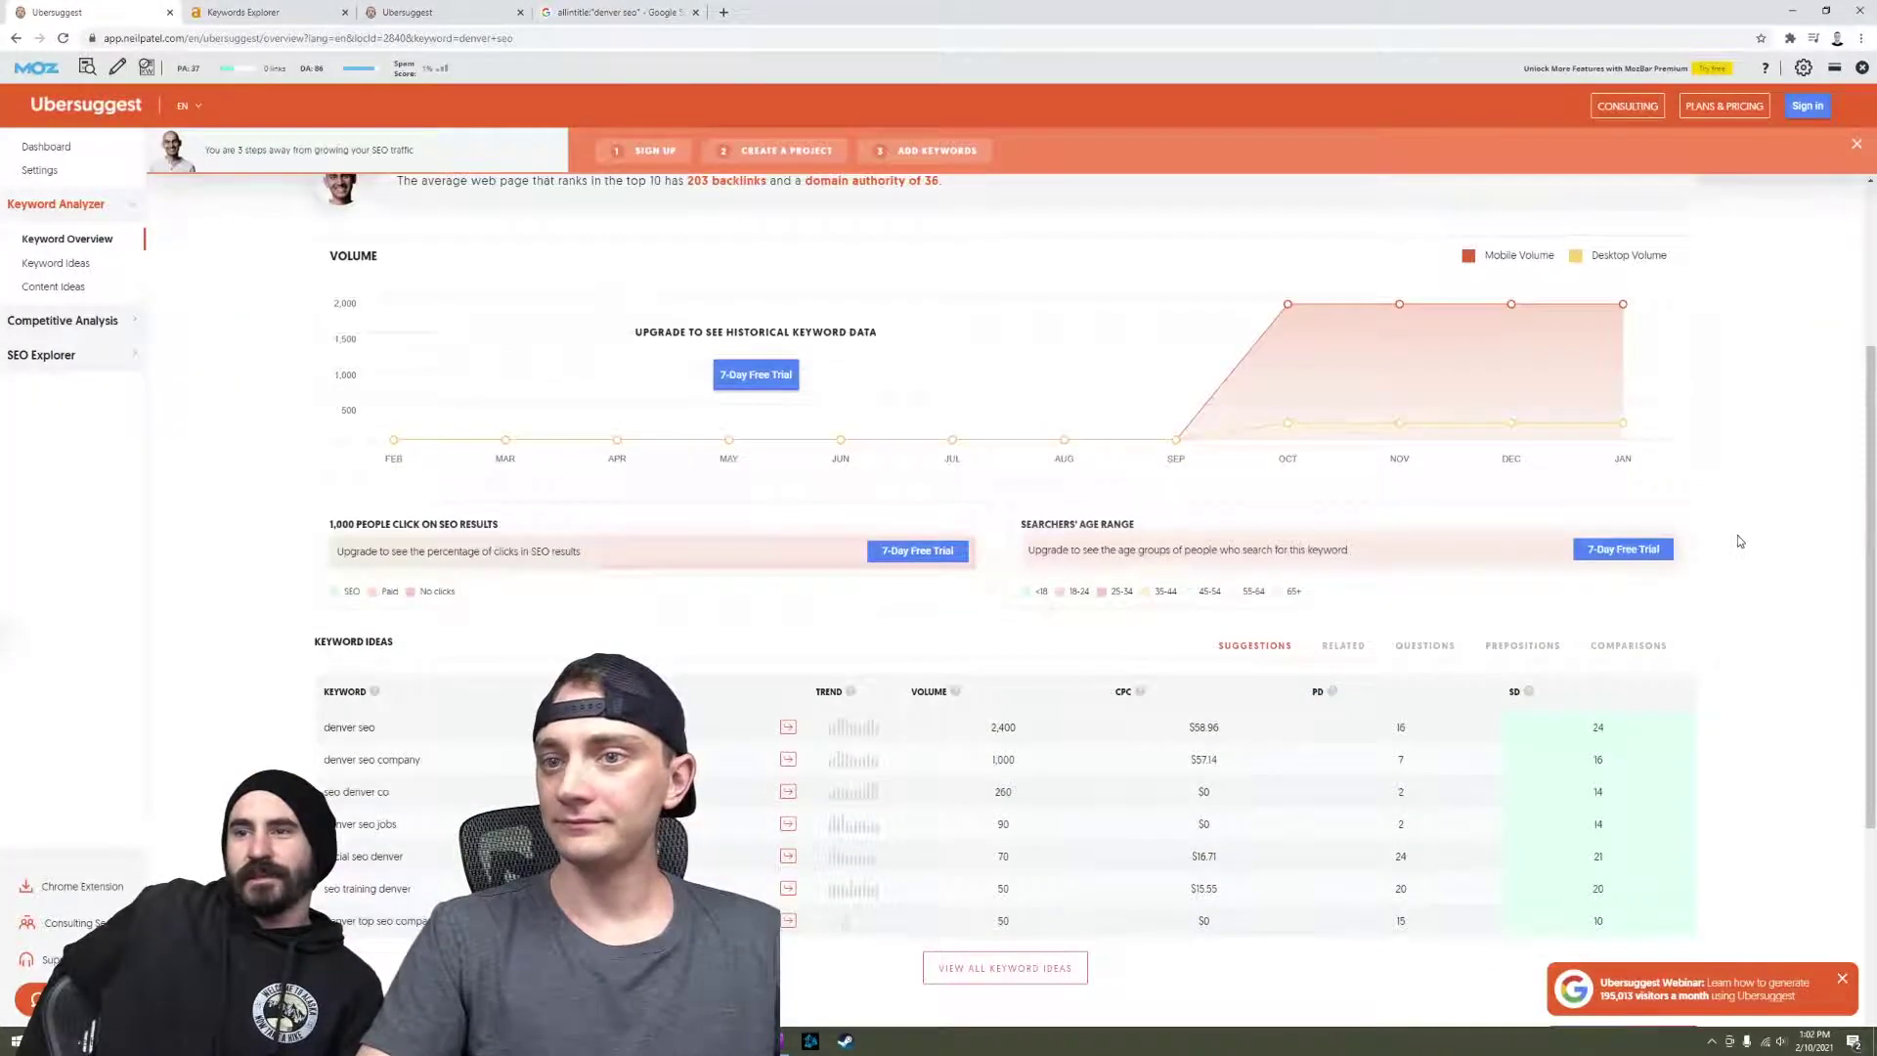
scroll(1739, 539, down, 4)
scroll(1760, 540, up, 5)
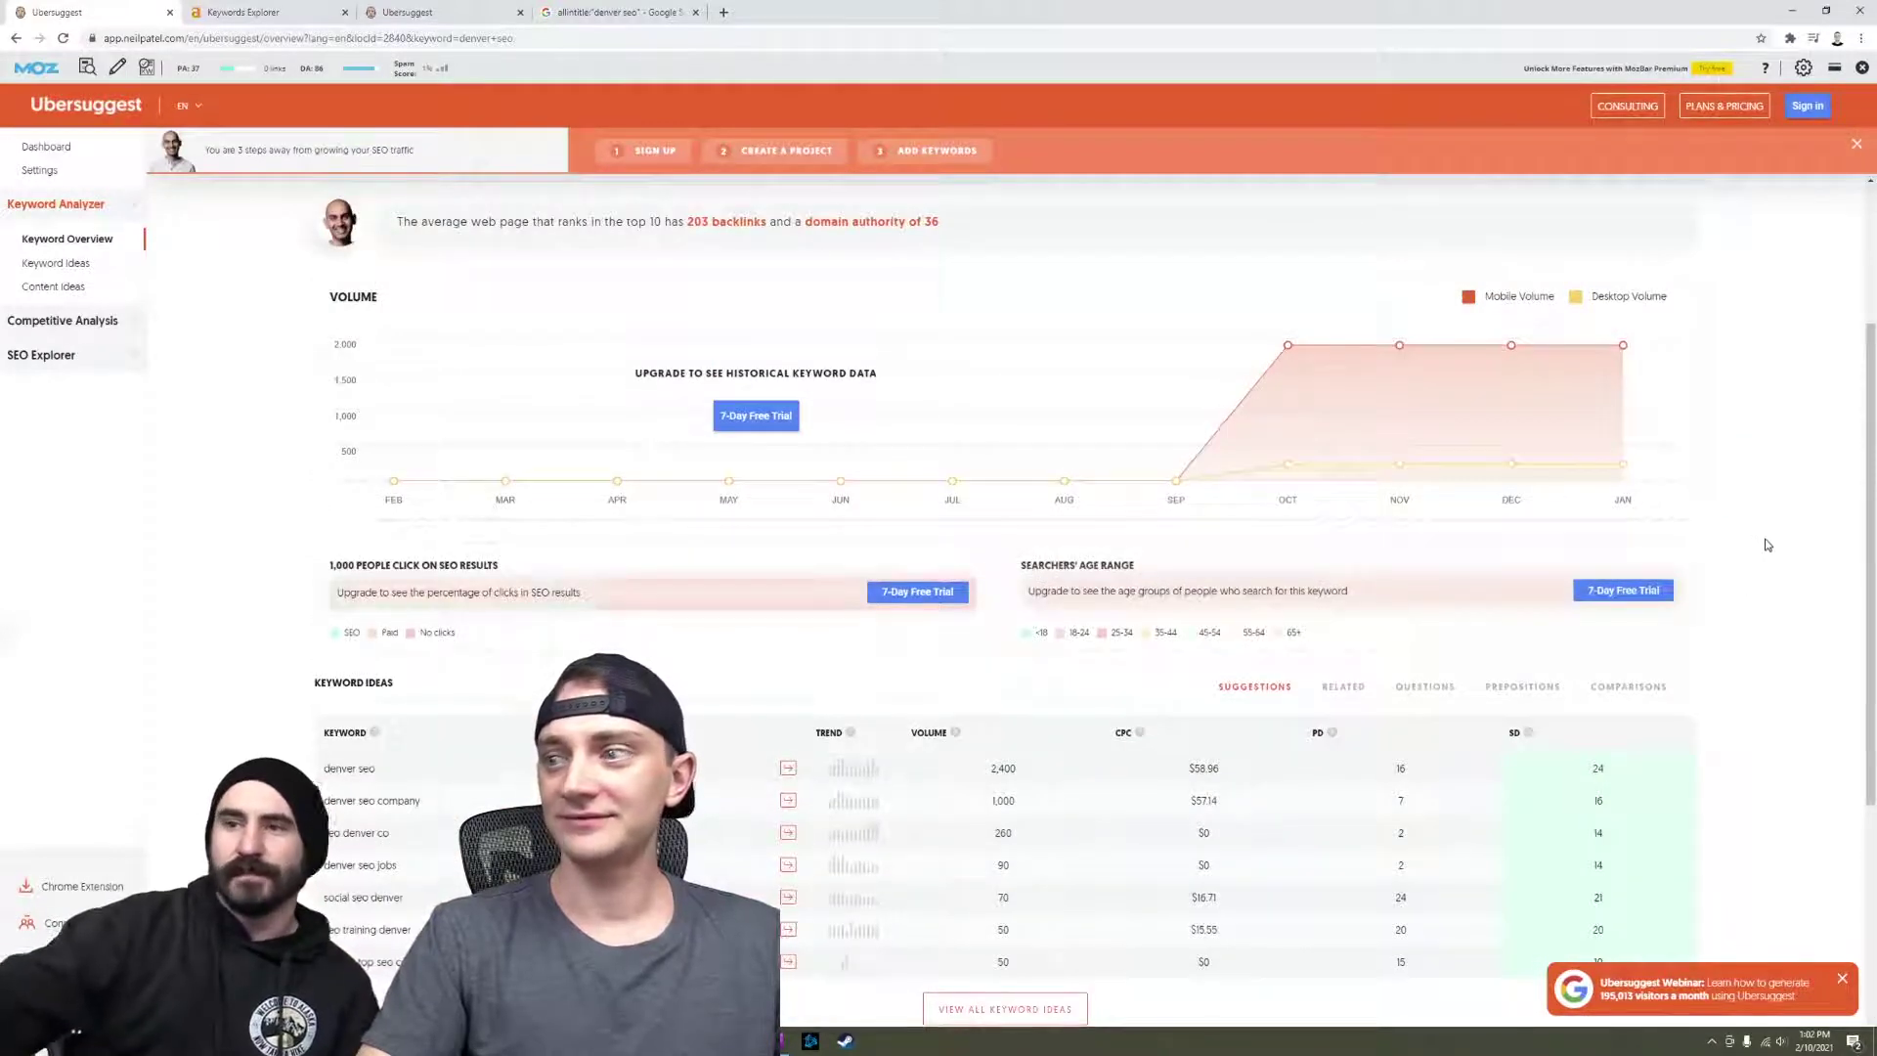
scroll(1768, 545, down, 3)
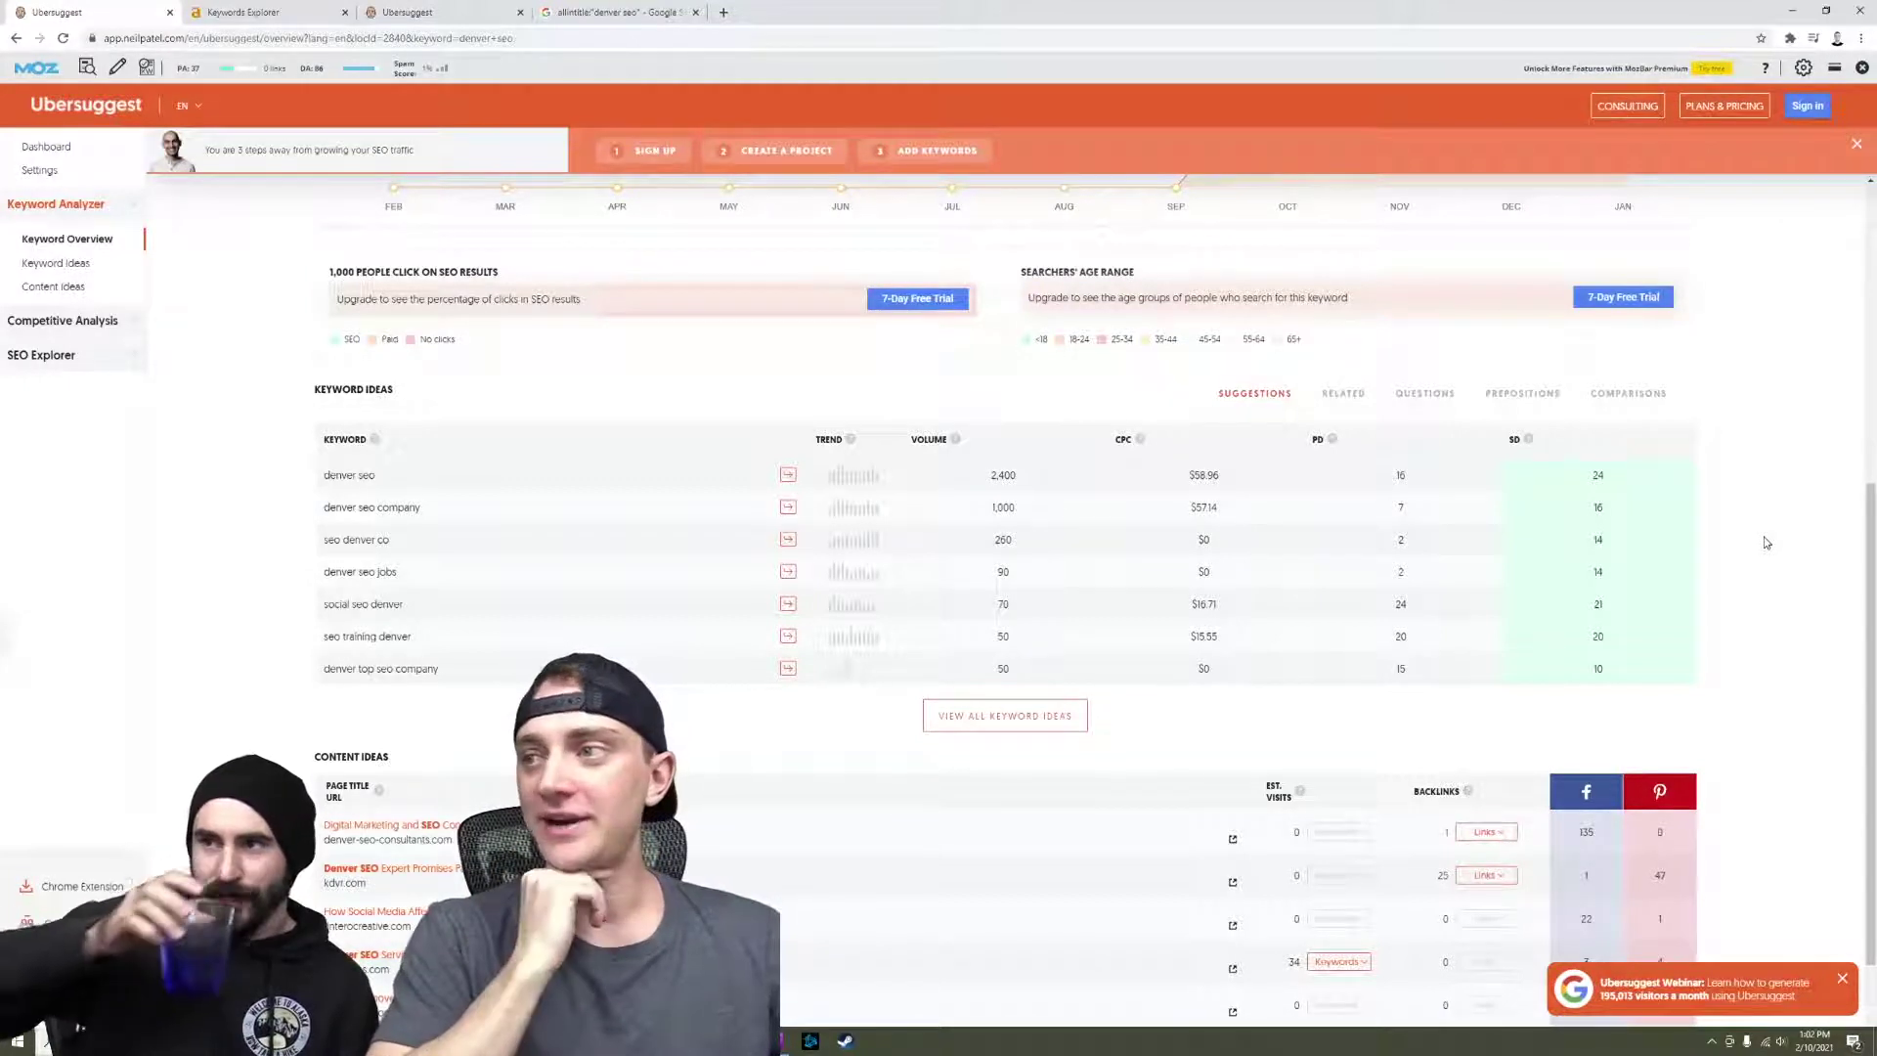
scroll(1769, 546, up, 5)
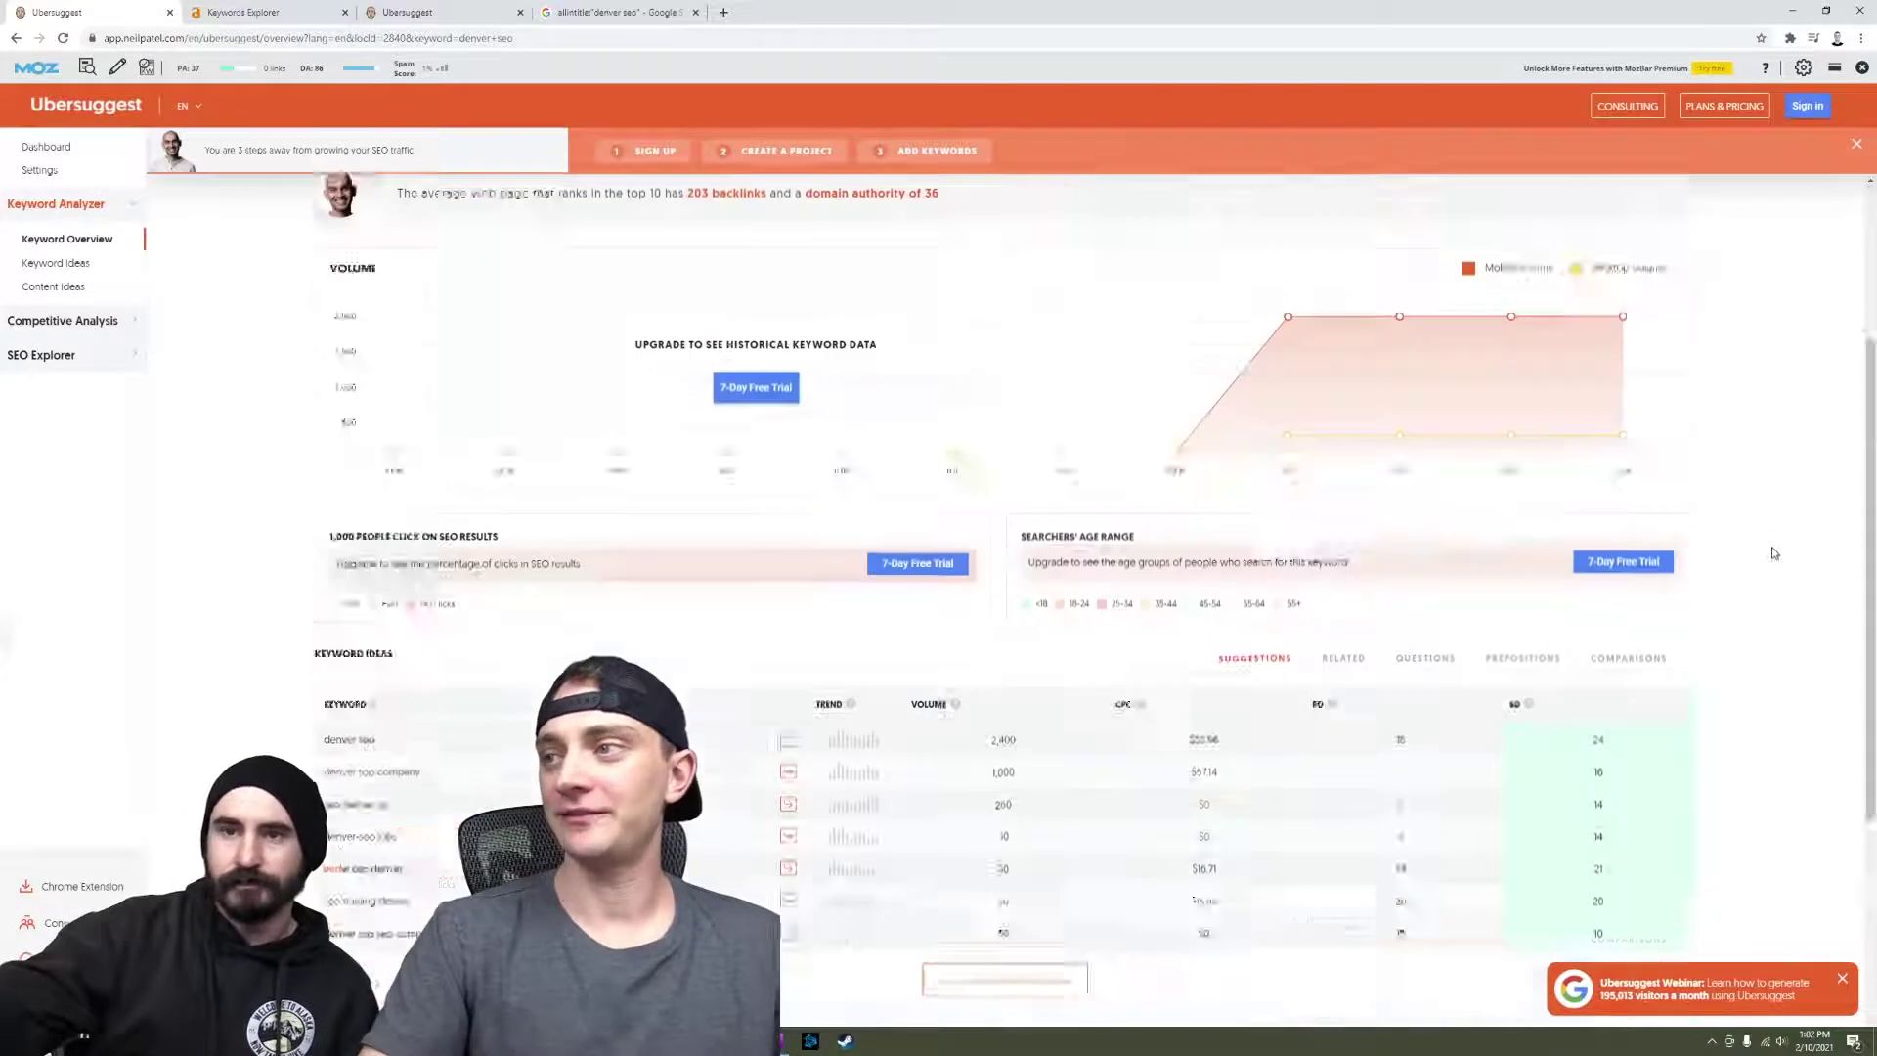
scroll(1774, 550, down, 3)
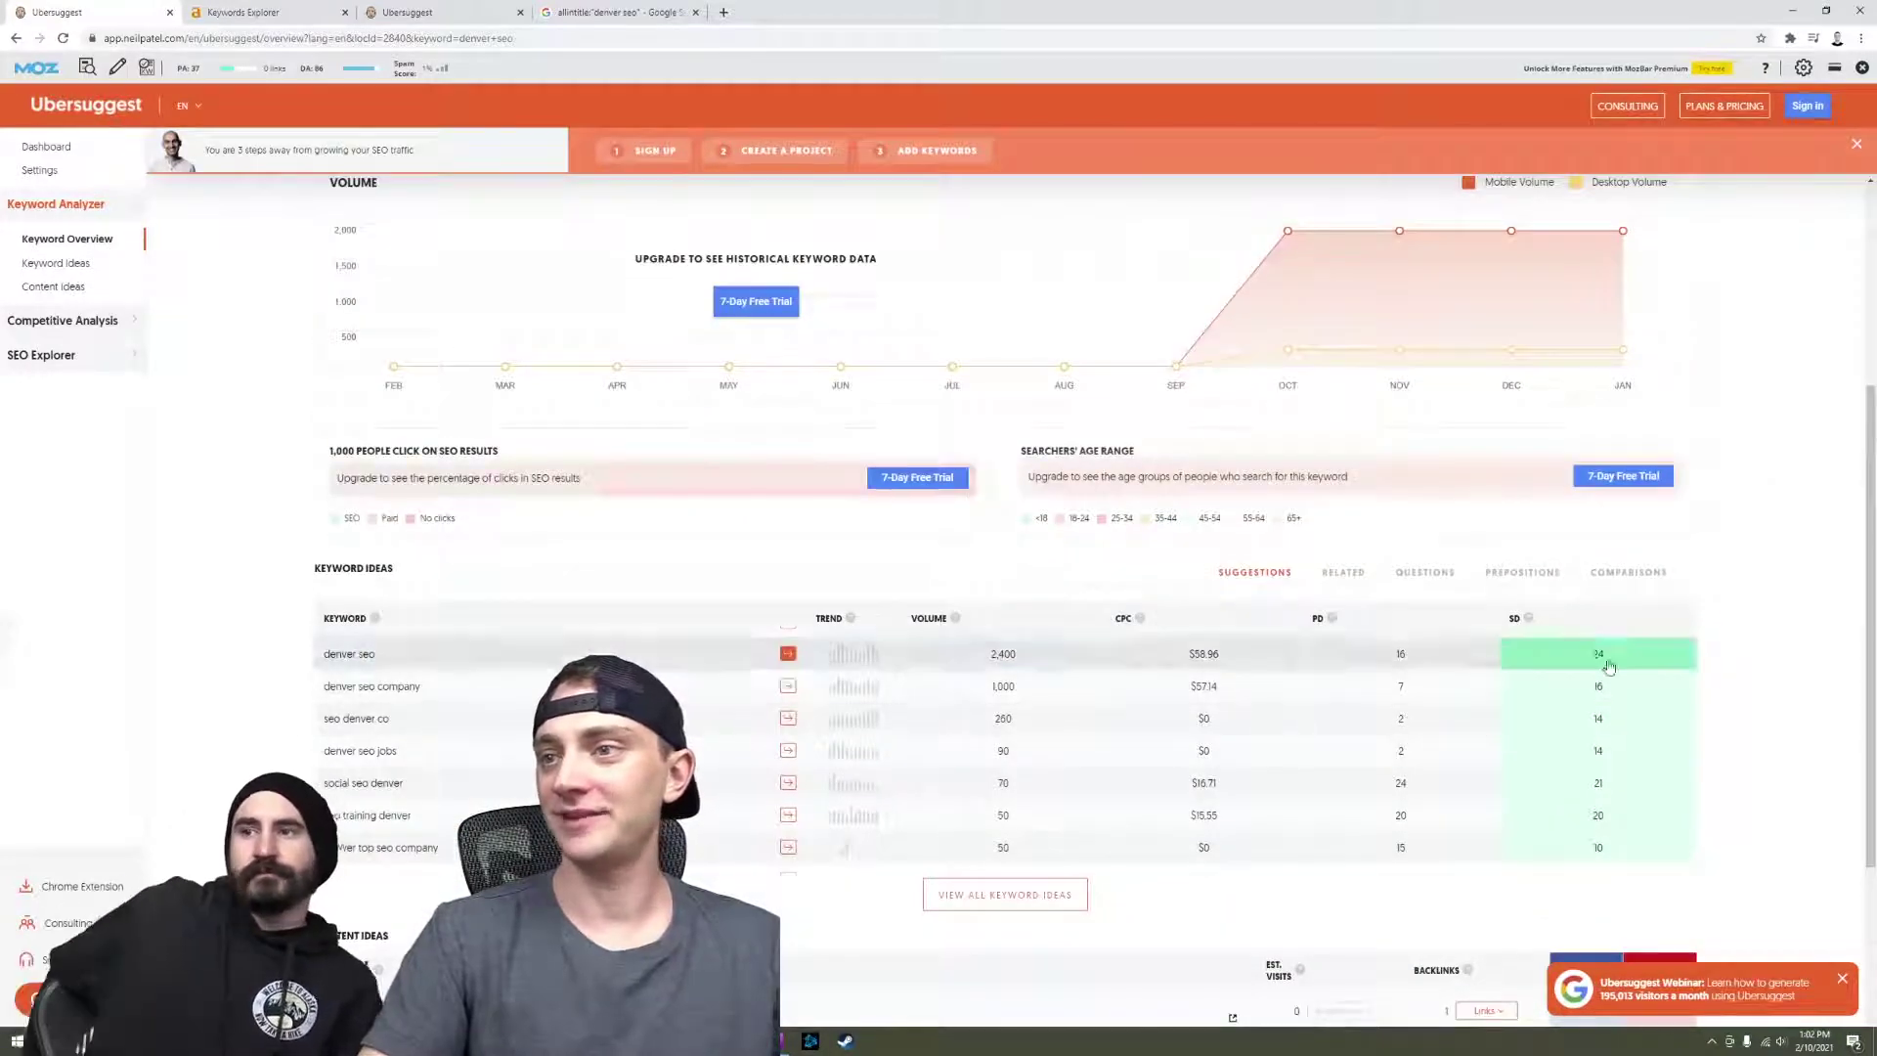
scroll(1769, 725, up, 3)
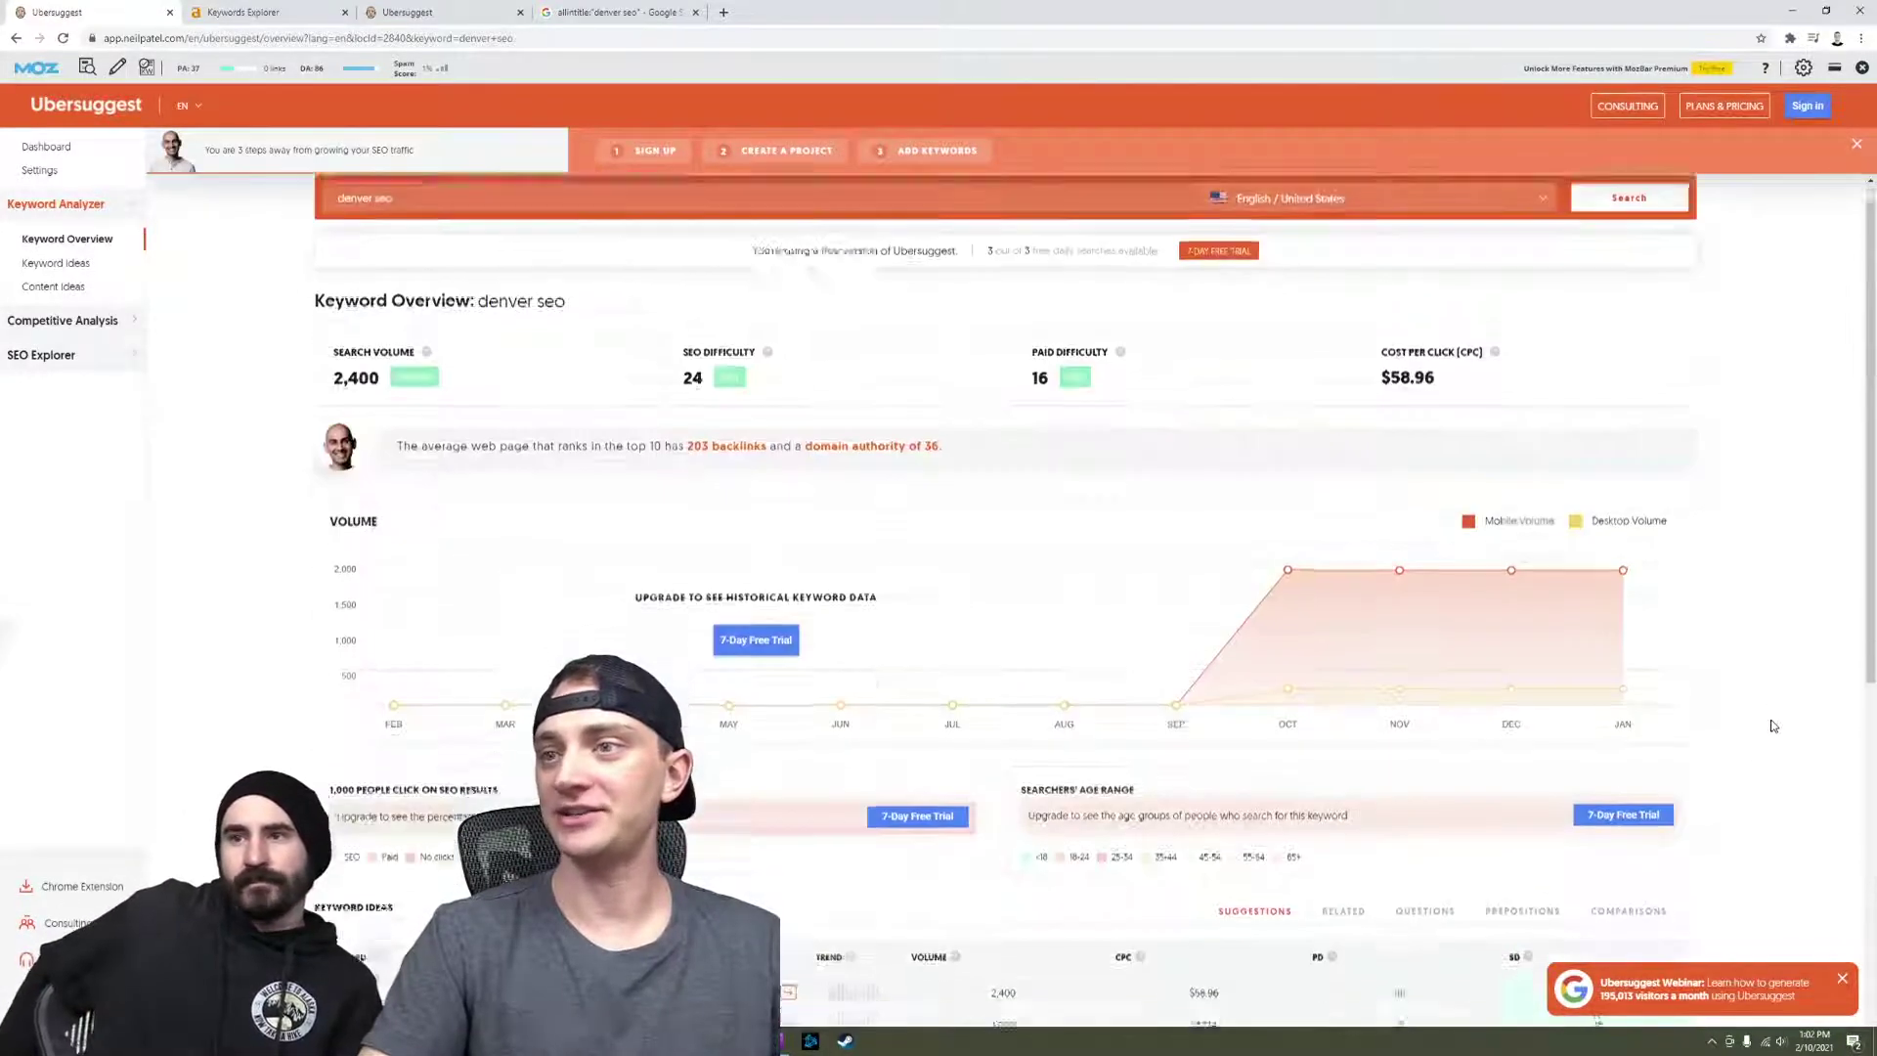
scroll(1772, 726, down, 3)
scroll(1772, 723, up, 3)
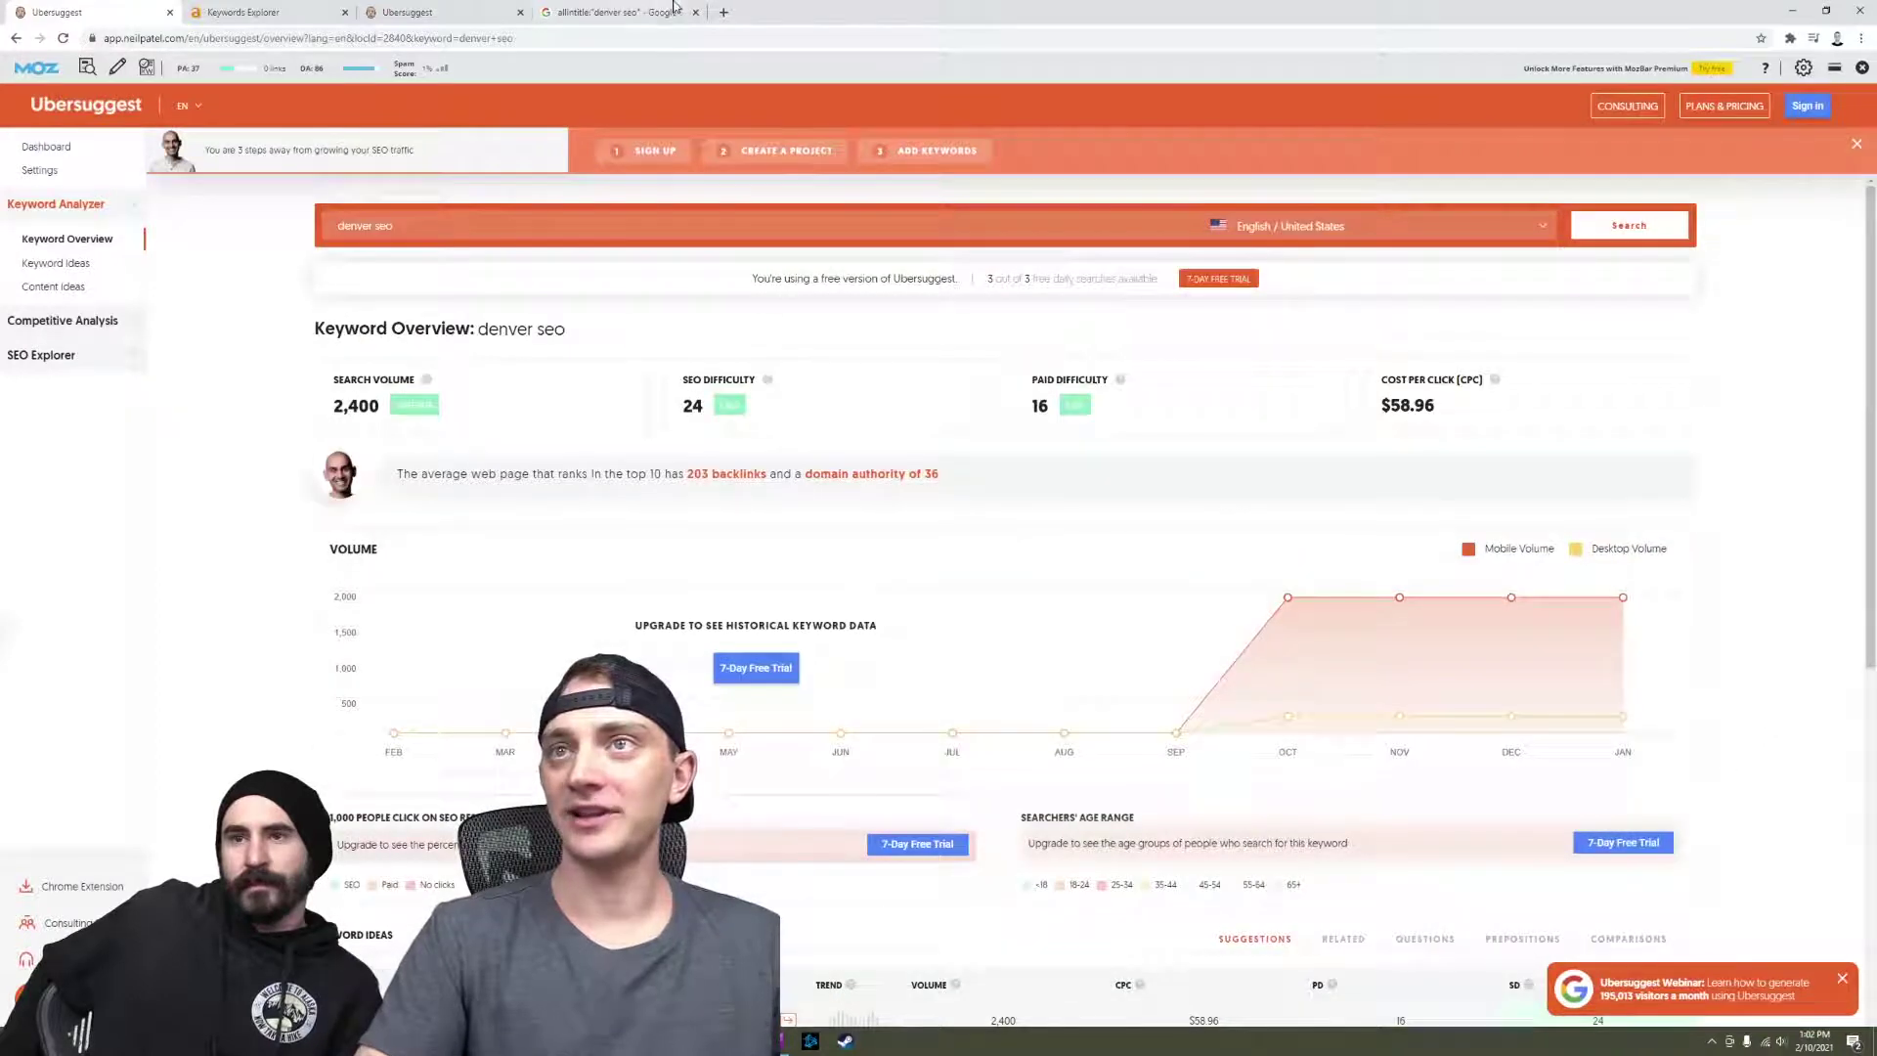
Glance over the Google allintitle results, the Ahrefs Keywords Explorer and the Ubersuggest pricing page.
click(635, 8)
scroll(1112, 418, down, 9)
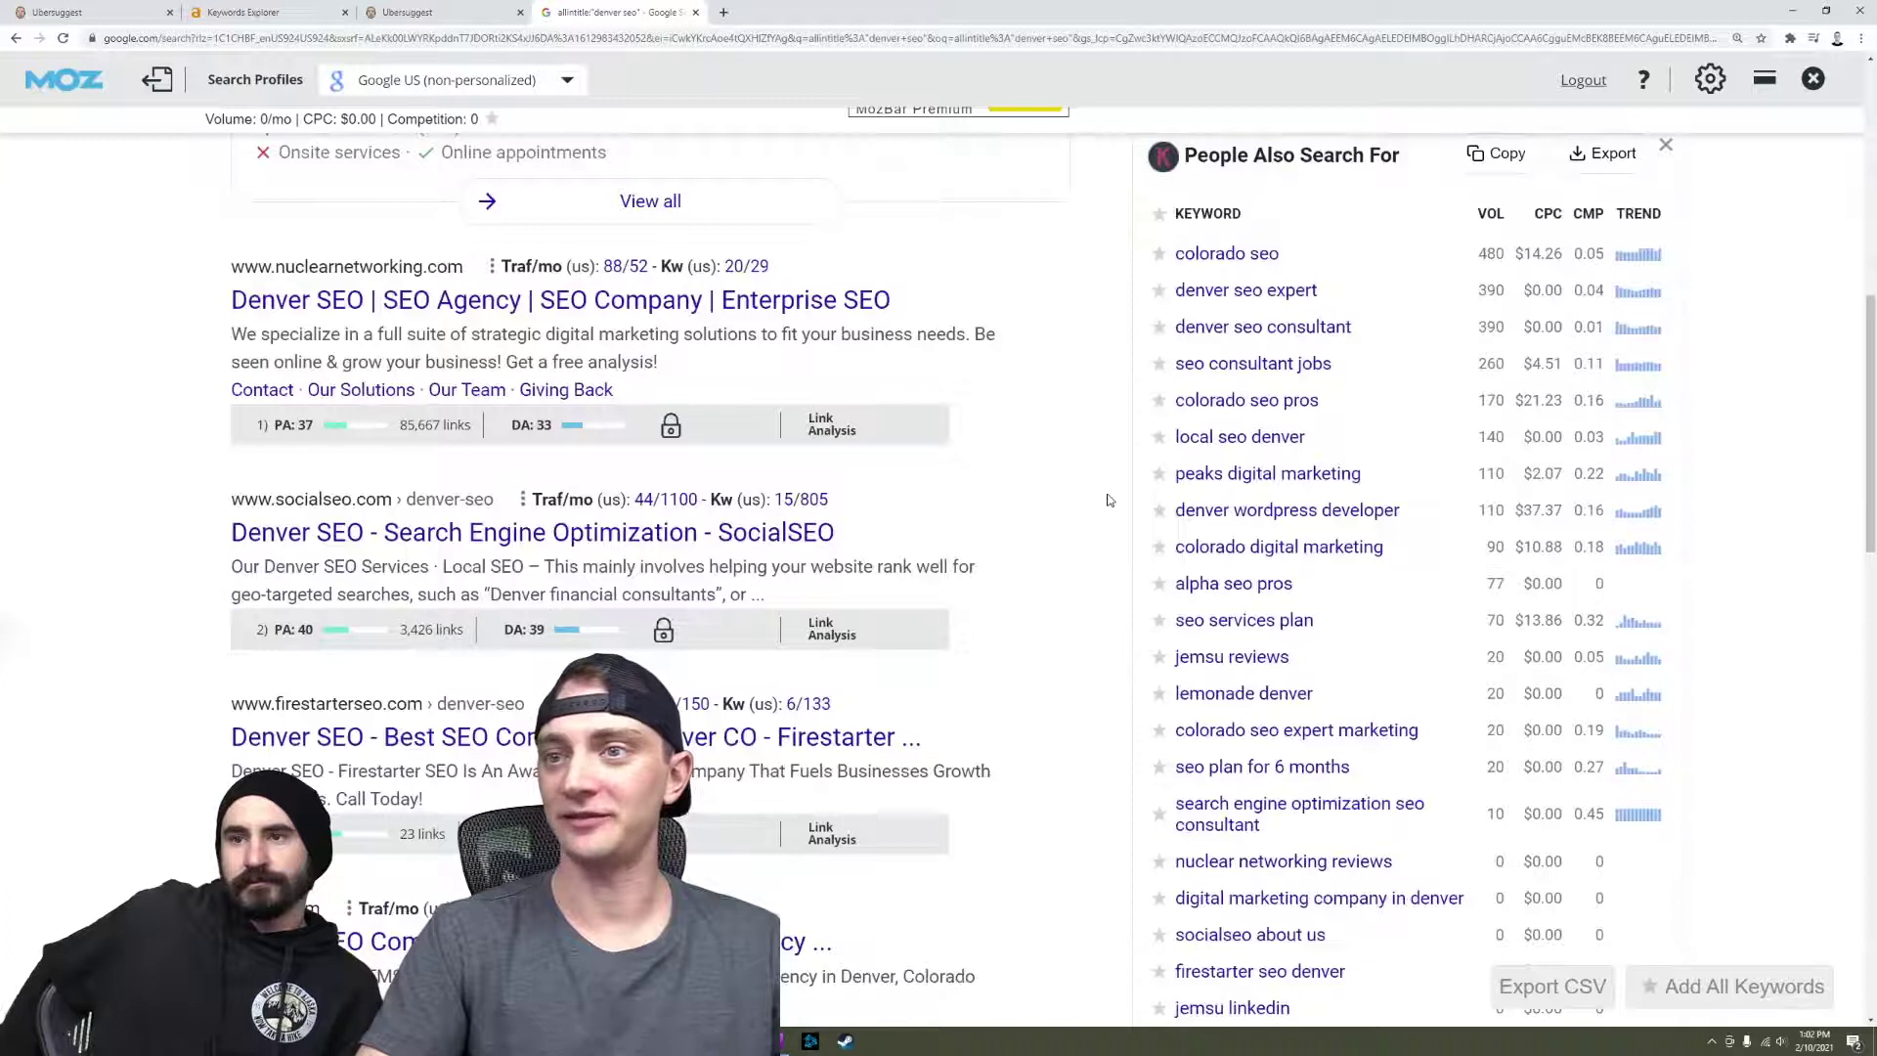
scroll(1109, 500, up, 9)
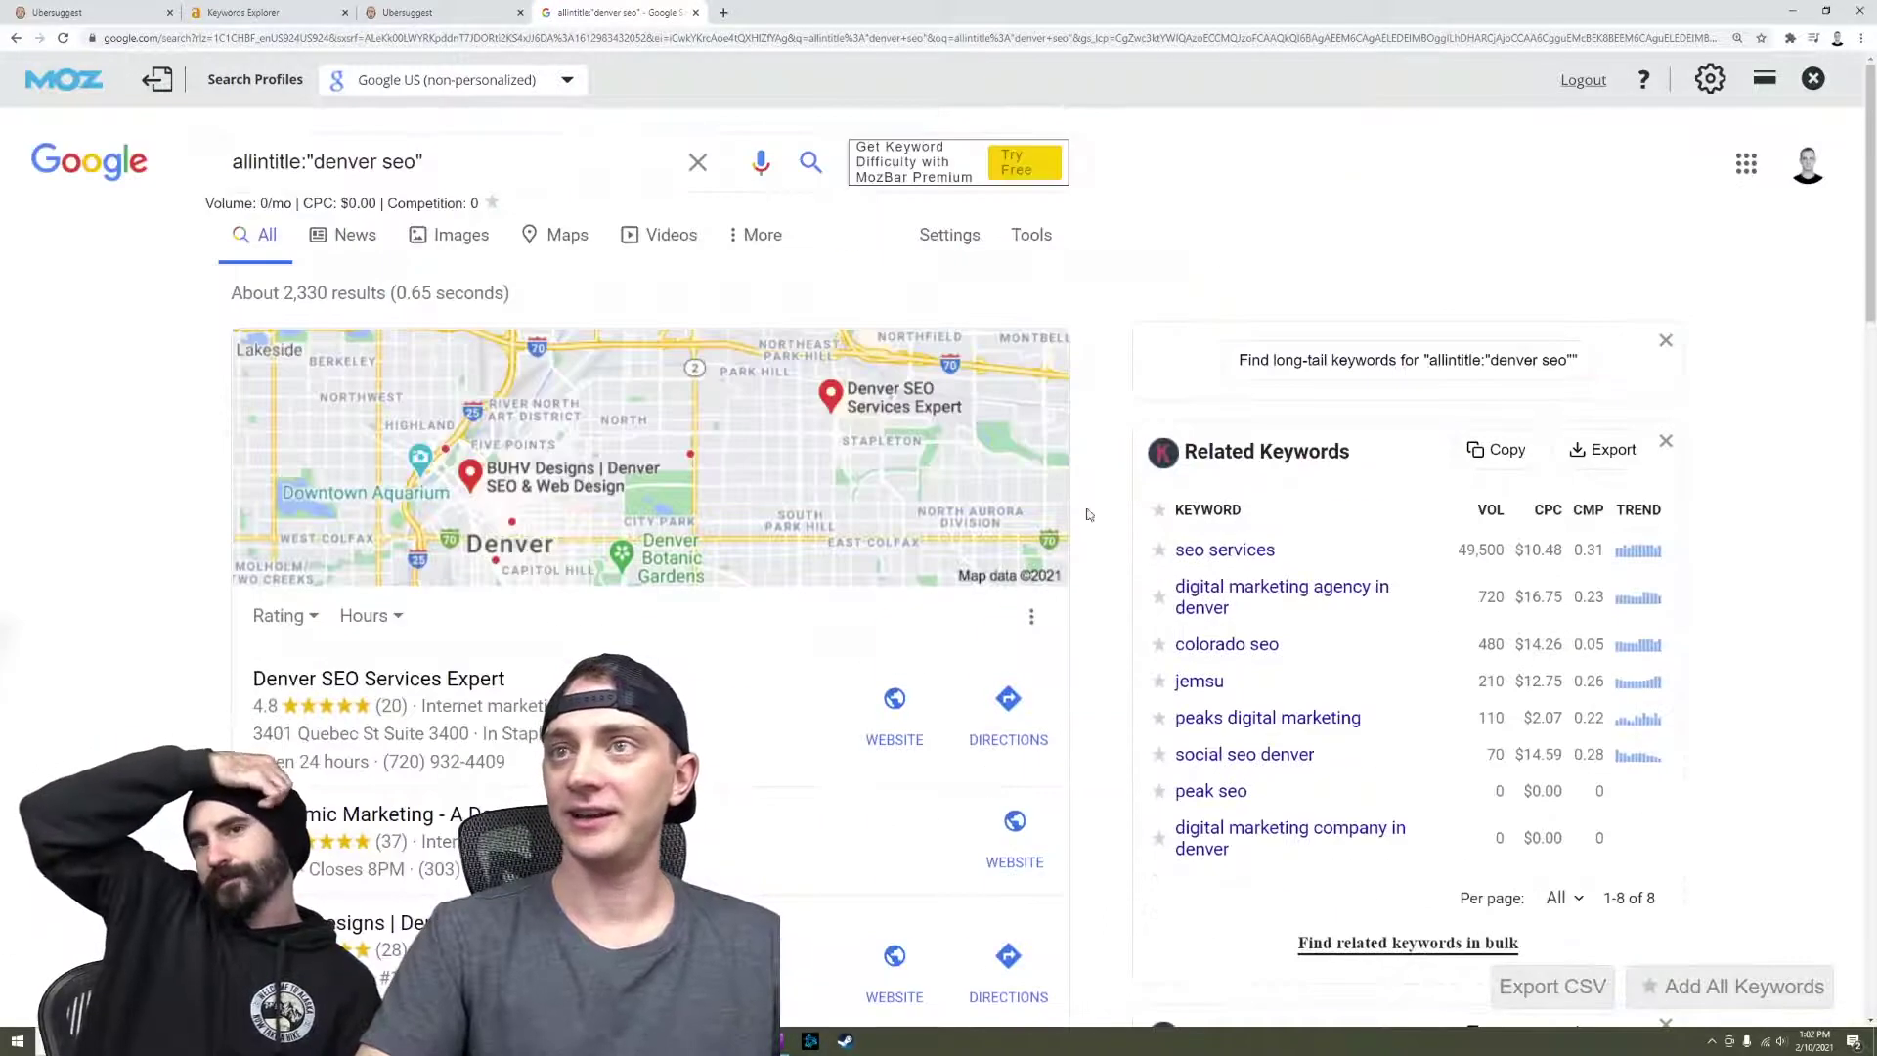
click(259, 12)
click(411, 8)
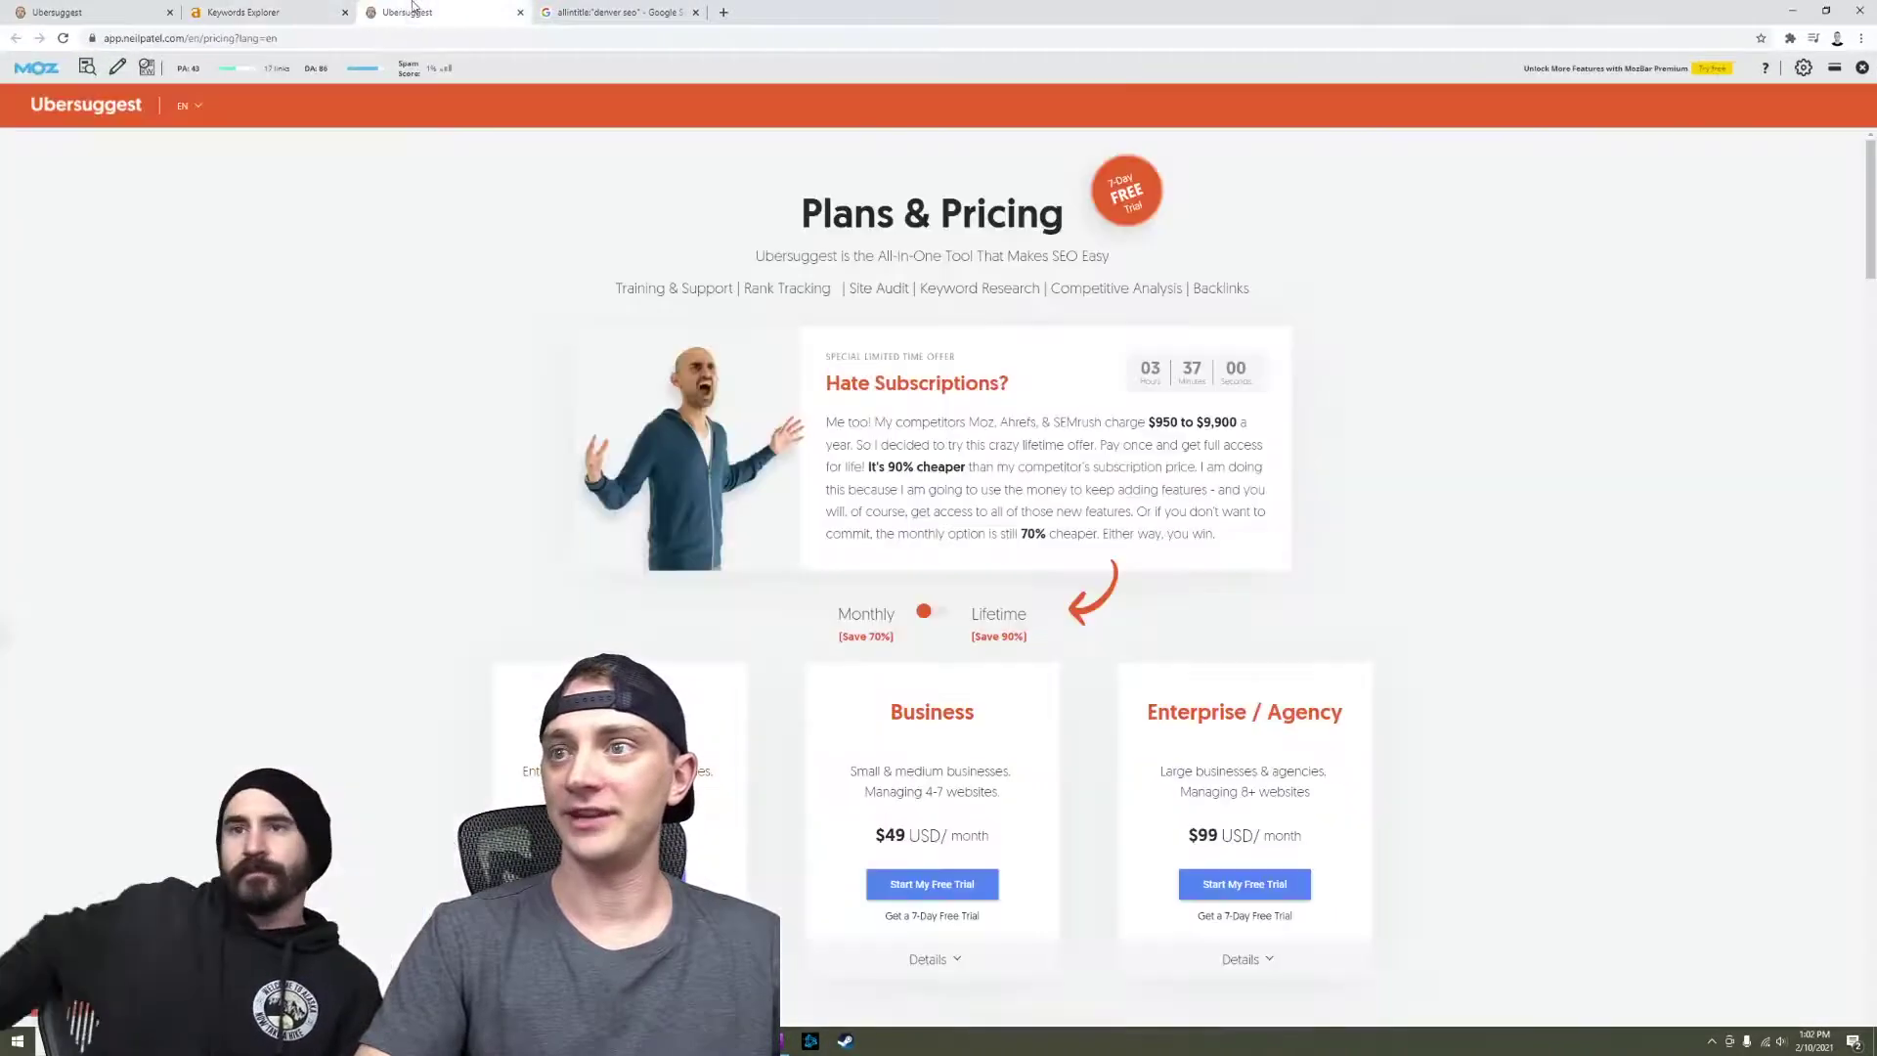
click(259, 11)
Return to the Ubersuggest 'denver seo' overview and open its Keyword Ideas page.
click(59, 12)
scroll(1855, 602, down, 5)
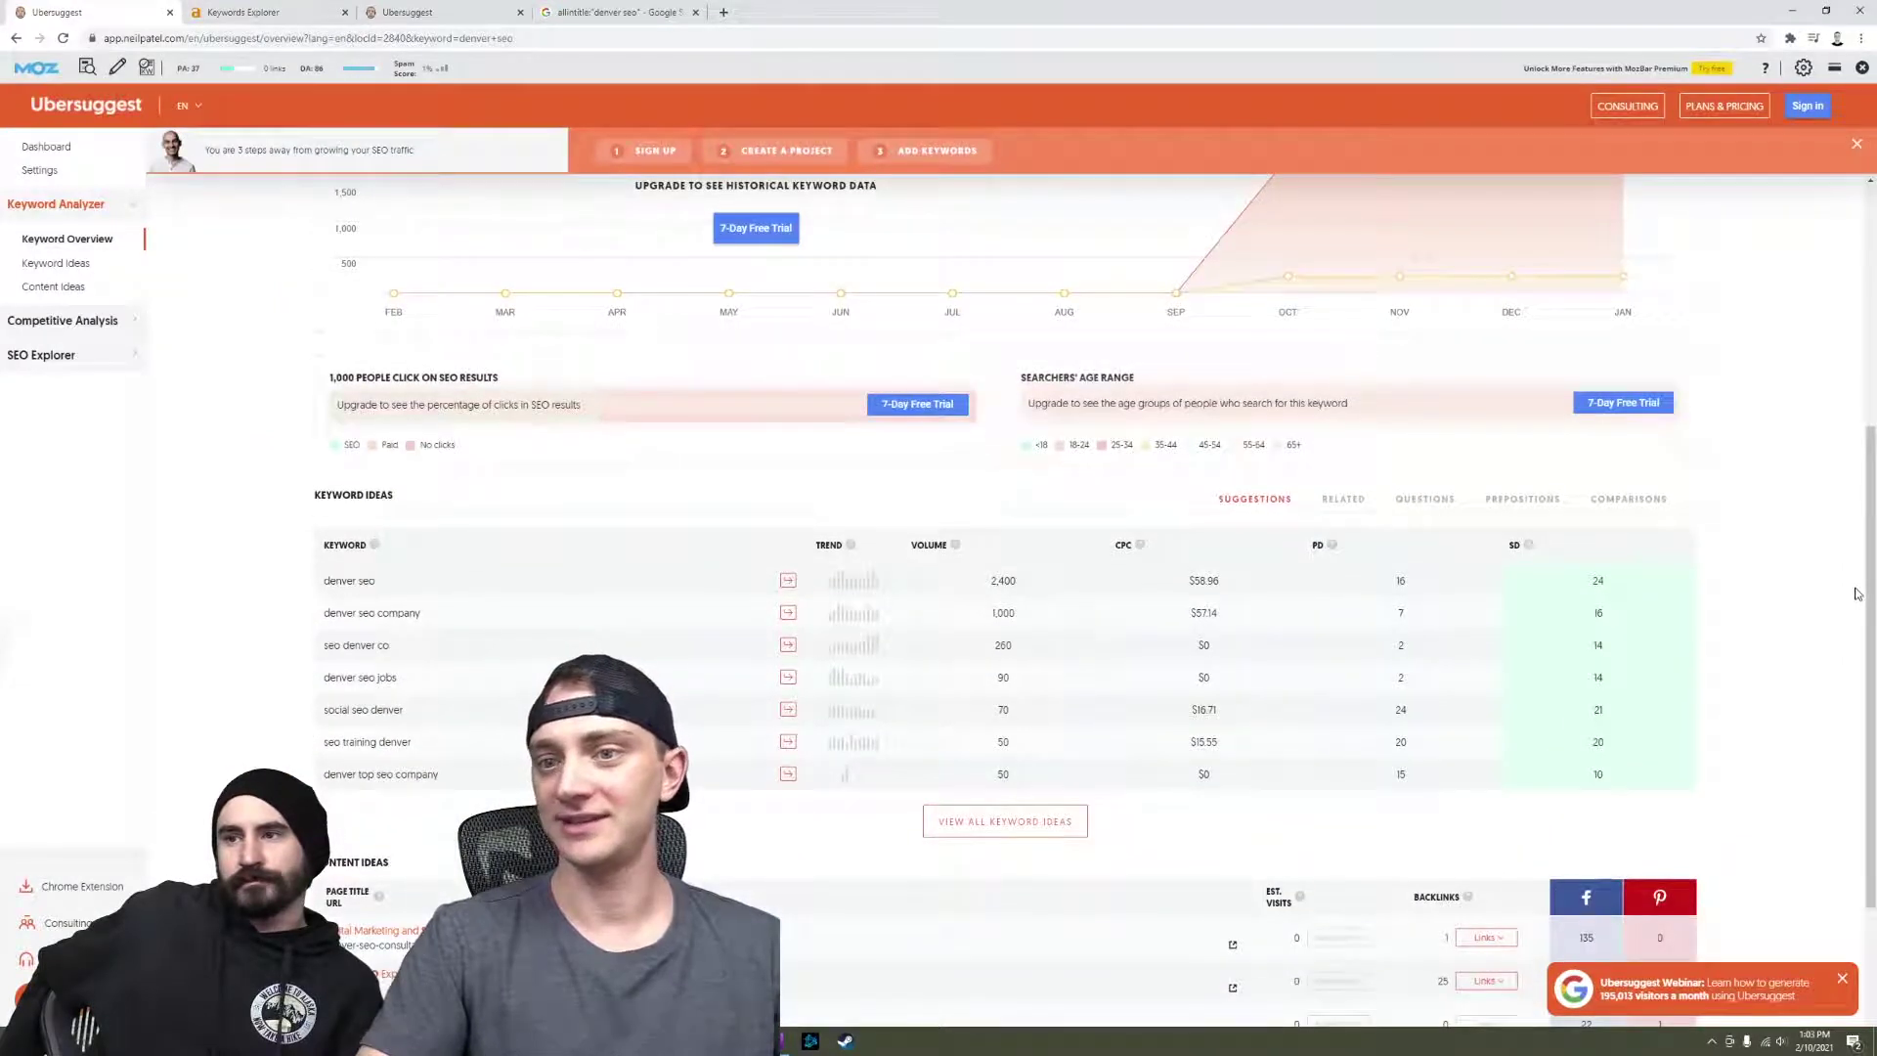
scroll(1857, 594, up, 1)
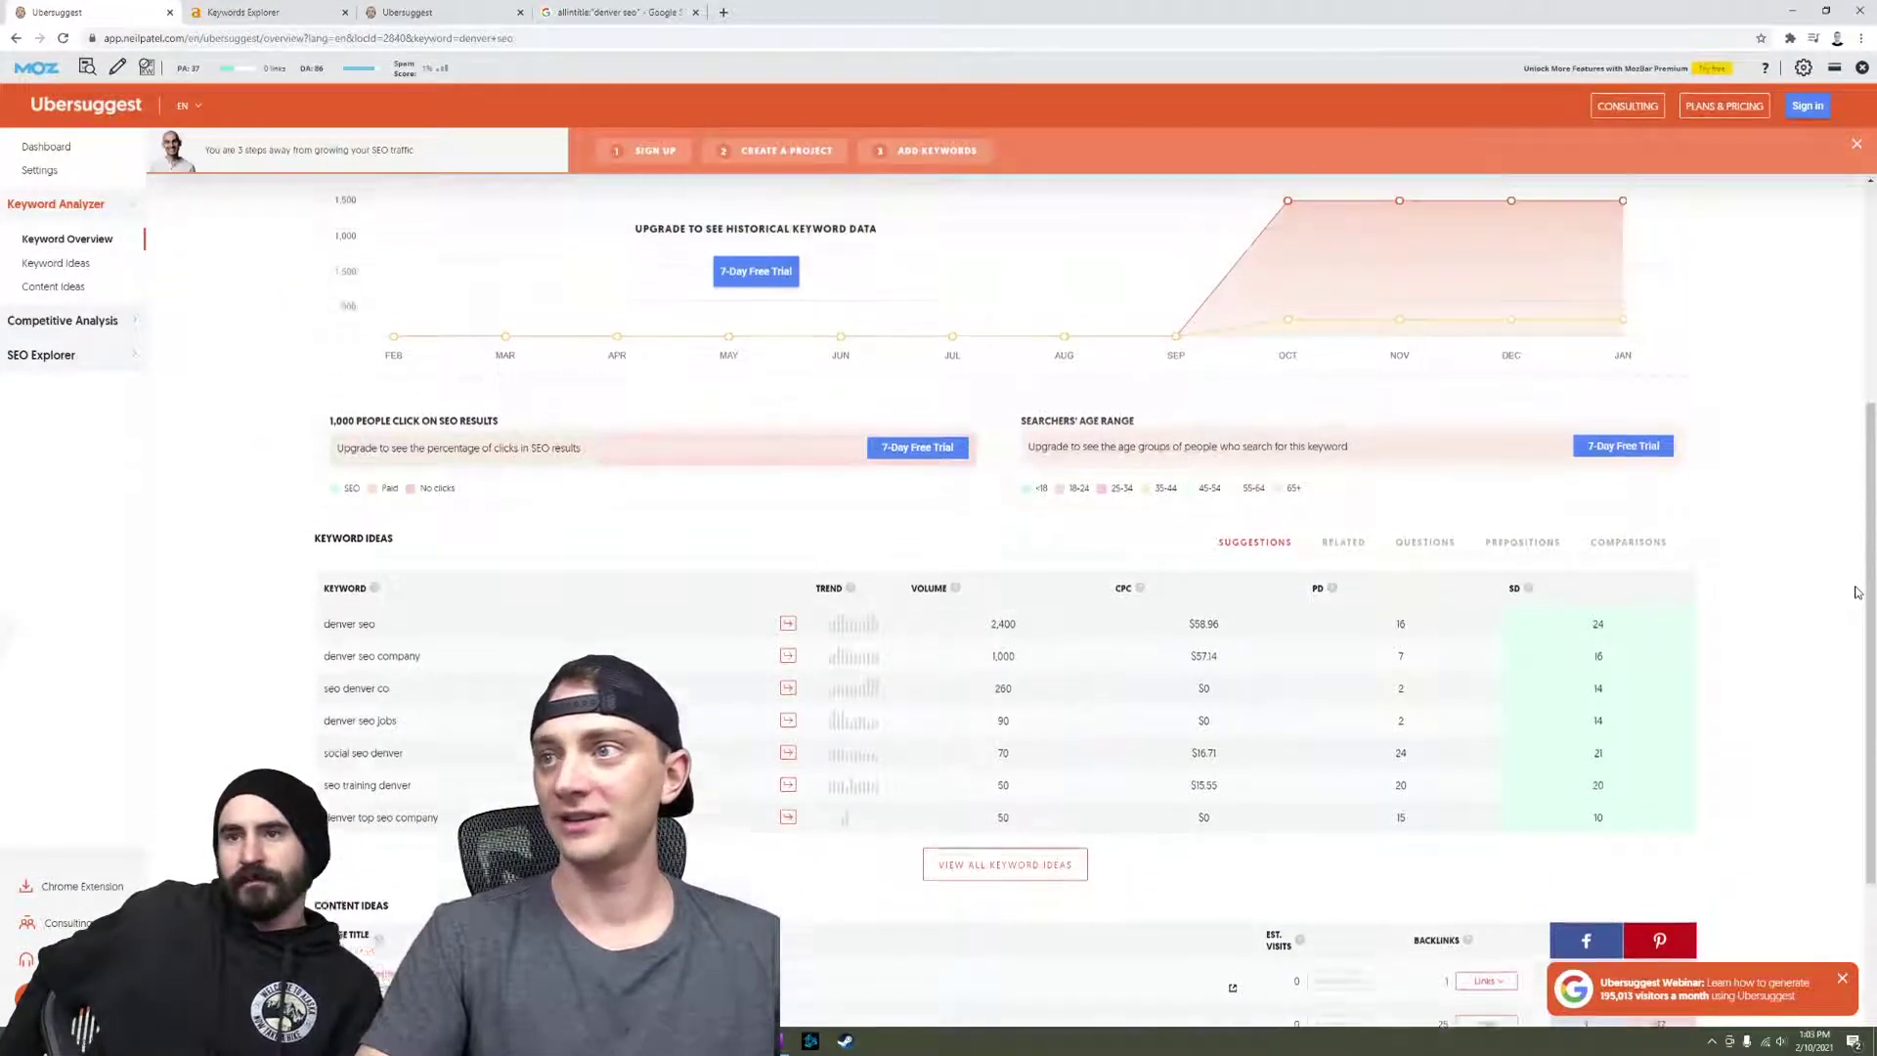
scroll(1850, 587, down, 3)
scroll(1848, 584, up, 7)
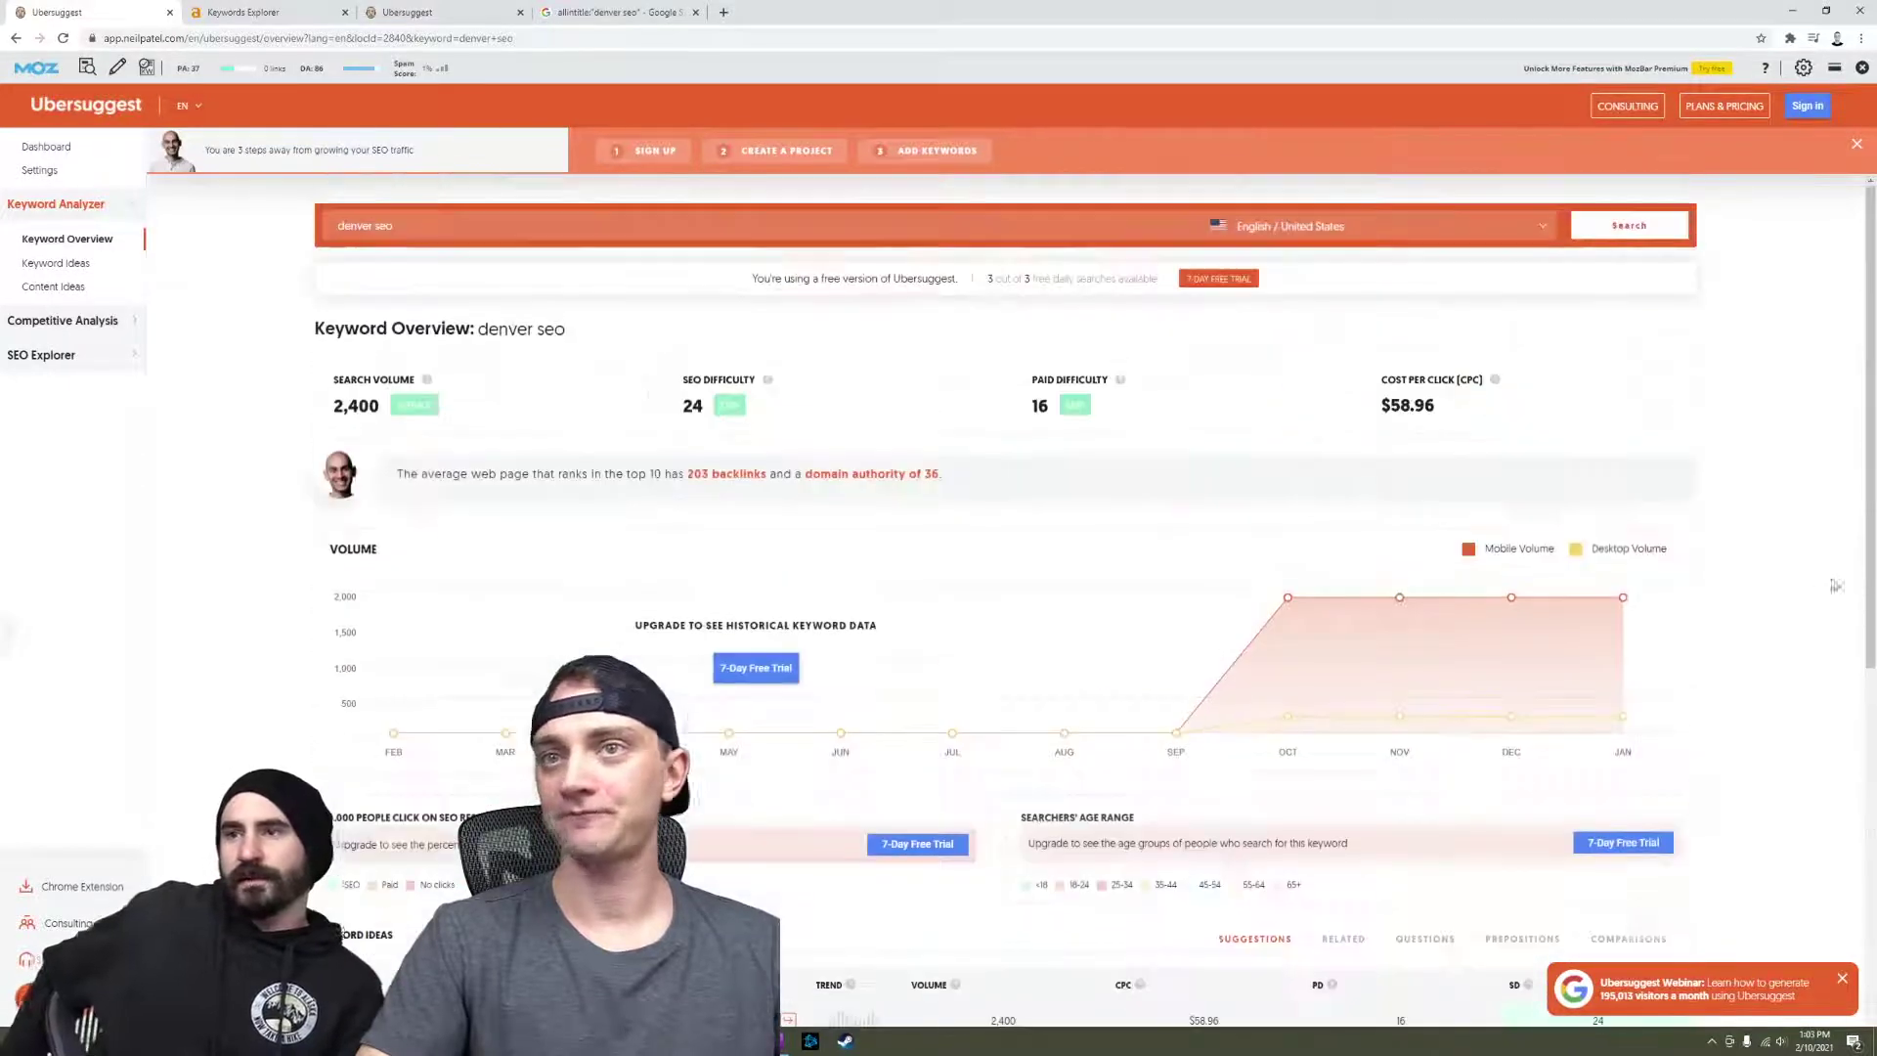
click(67, 264)
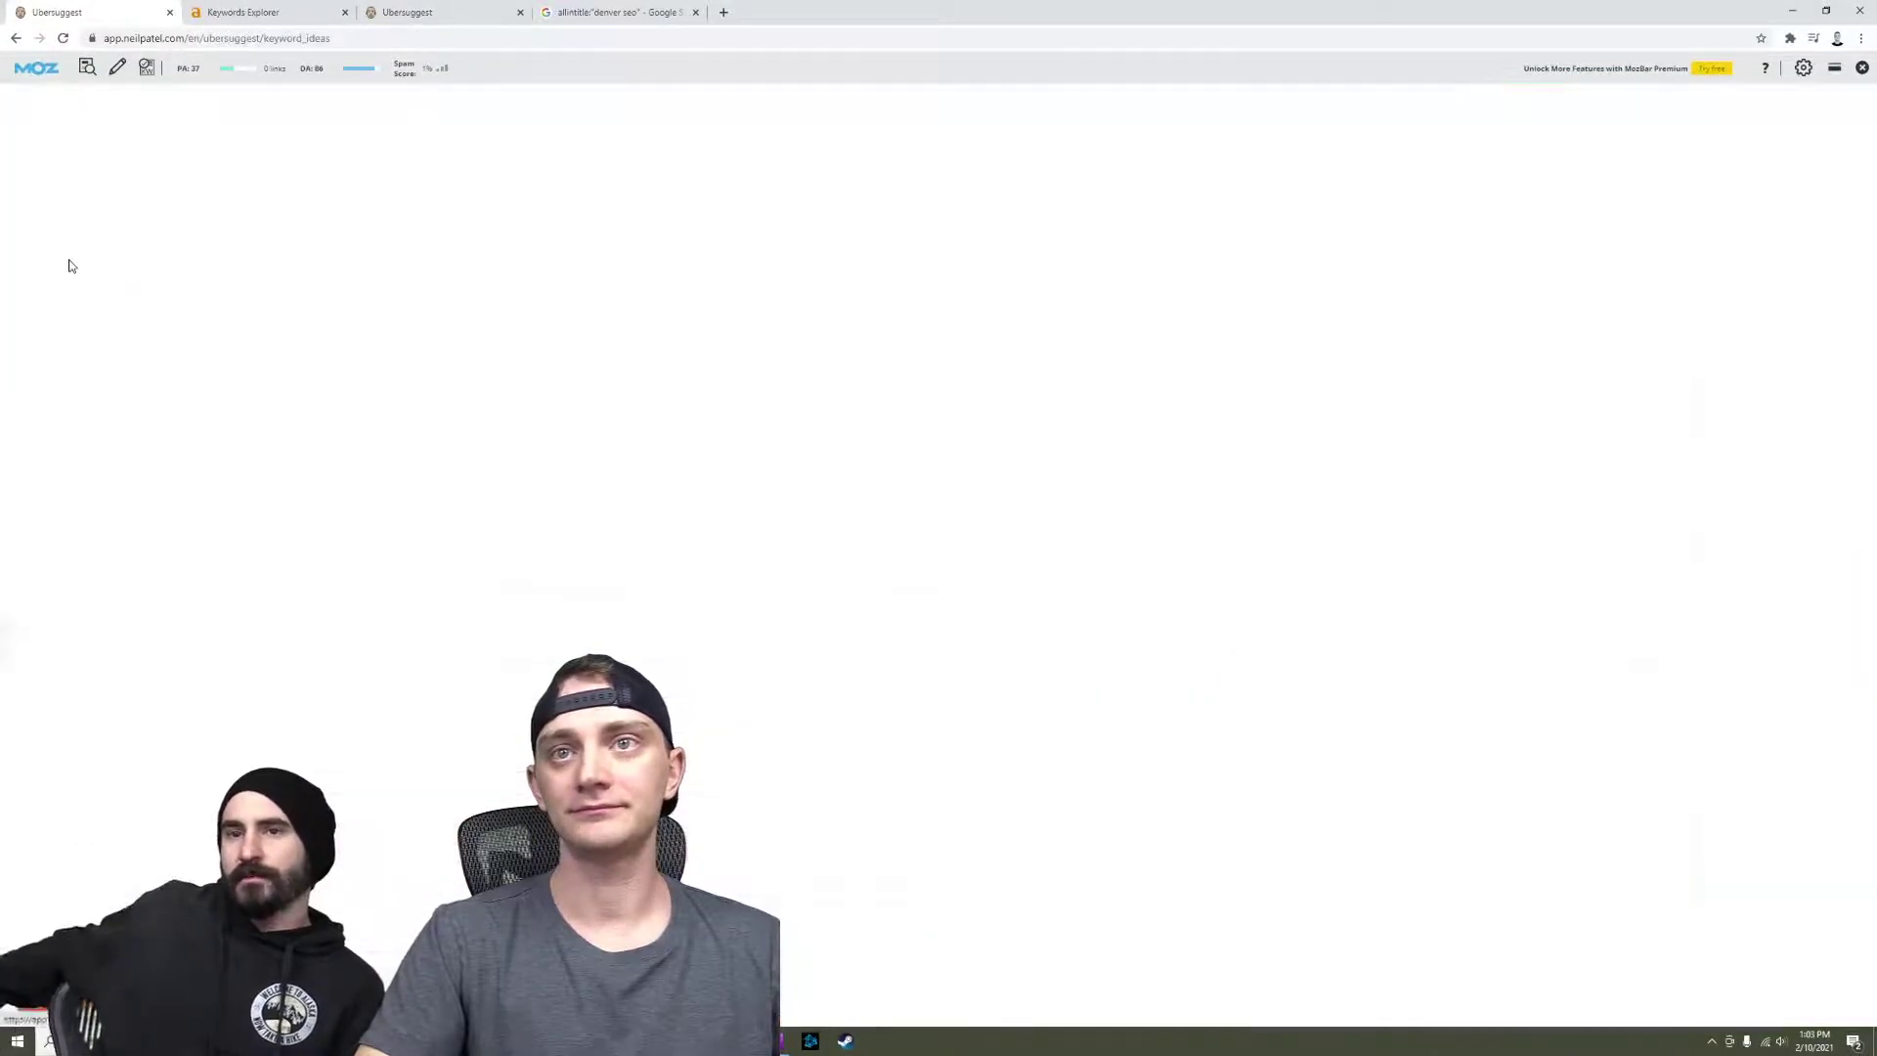
Turn off the MozBar extension from the browser extensions menu.
click(1790, 38)
click(1683, 235)
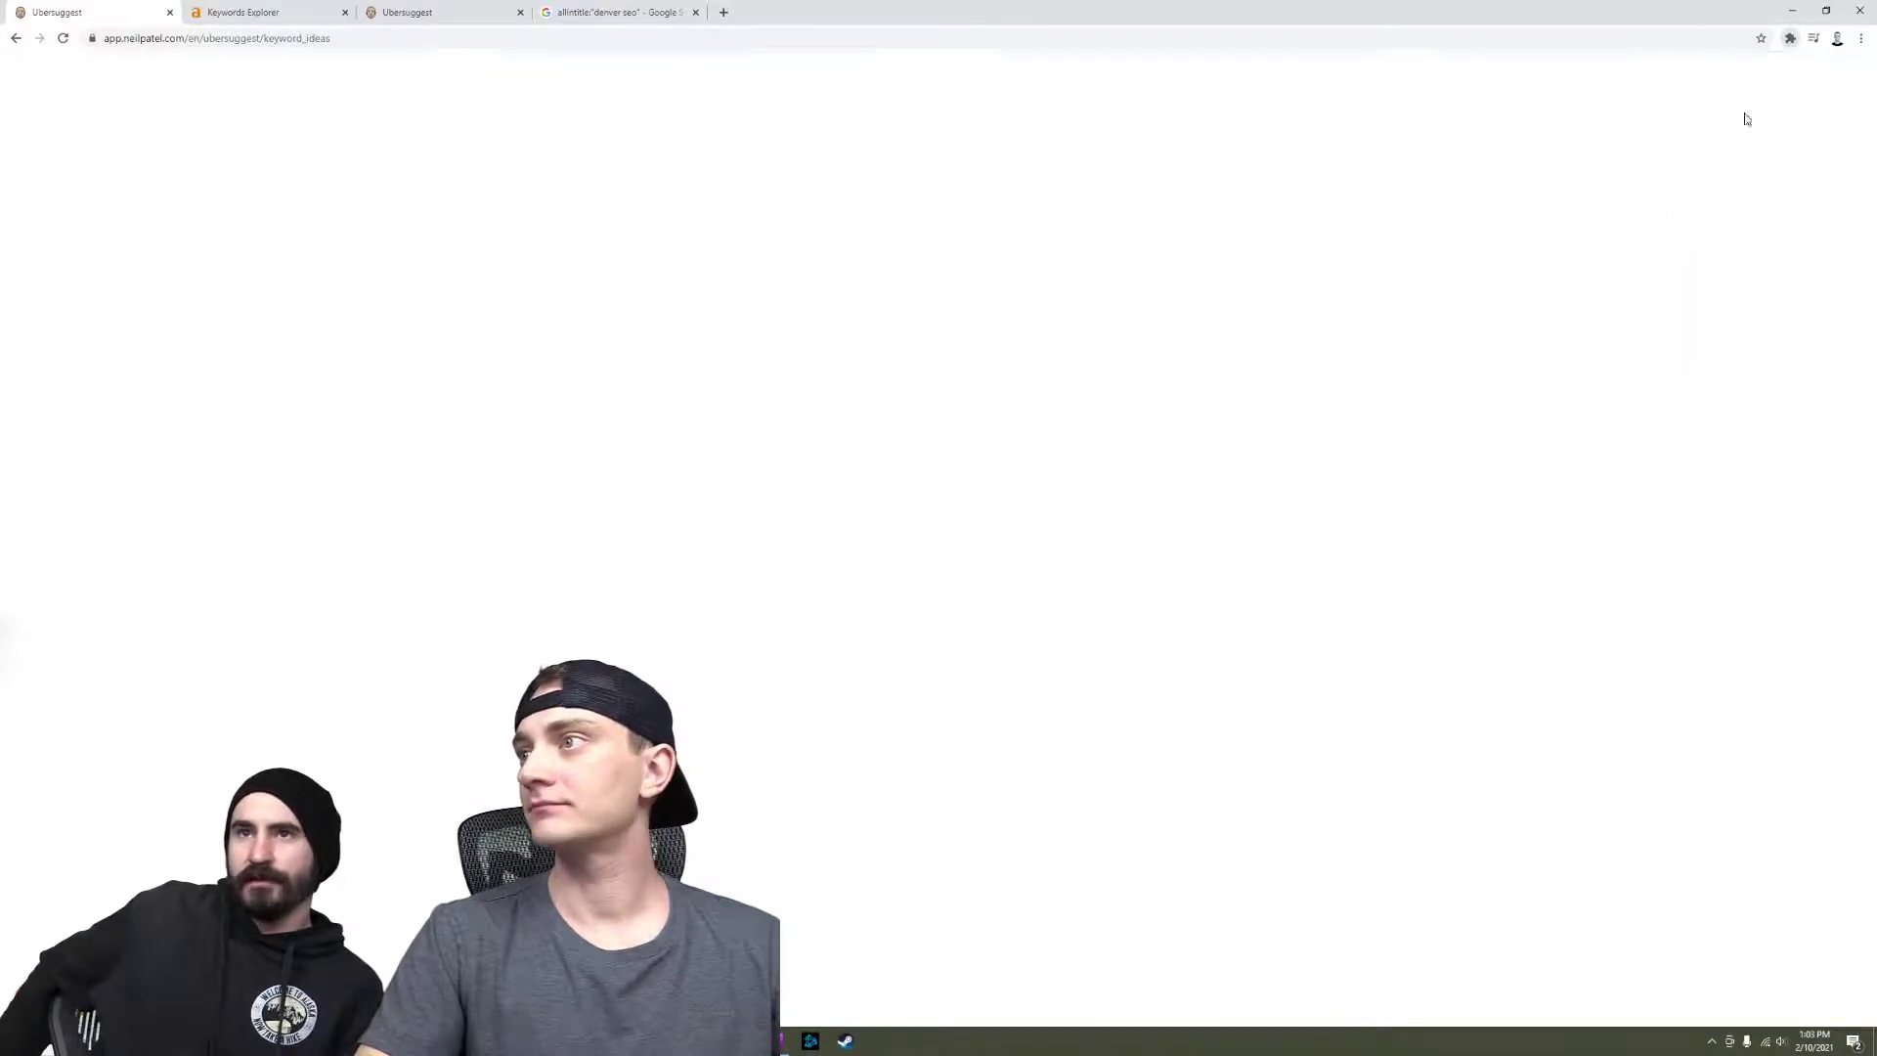
click(1790, 38)
click(1674, 239)
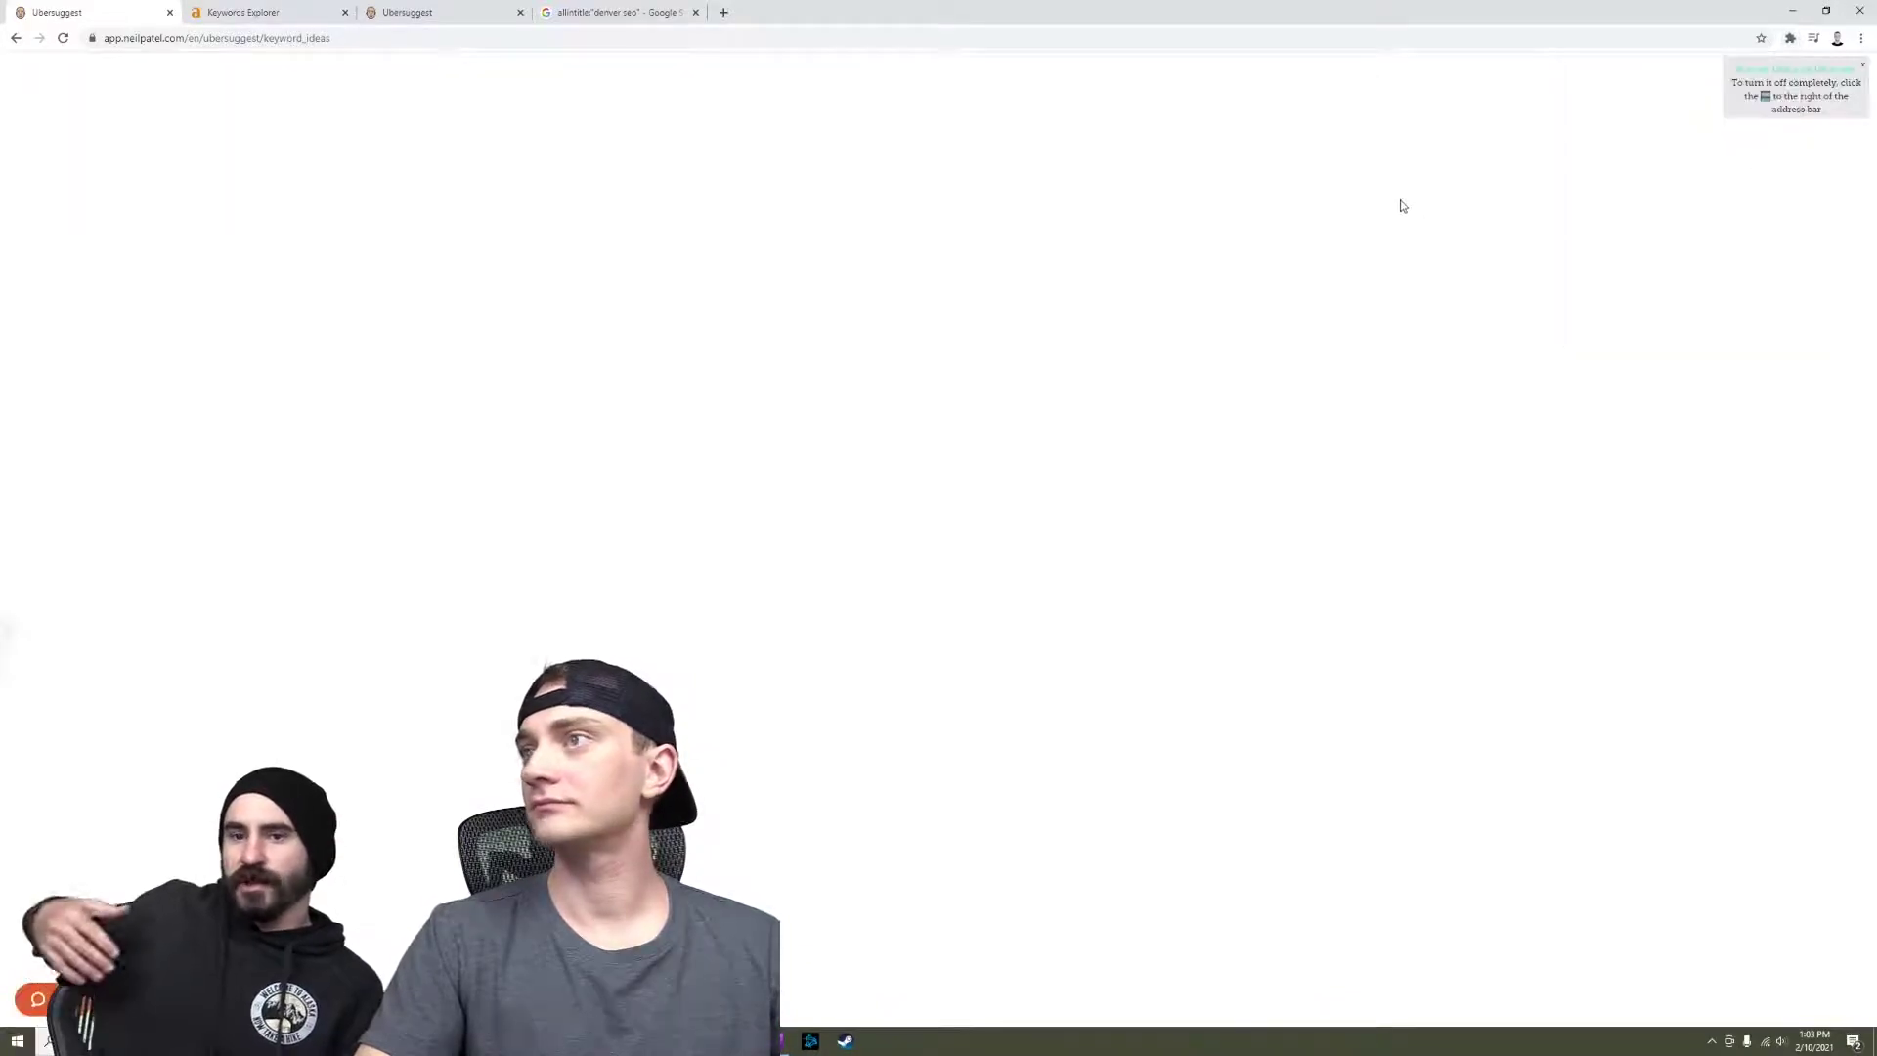
Go back, reload, rerun the 'denver seo' search and retry Keyword Ideas.
click(16, 39)
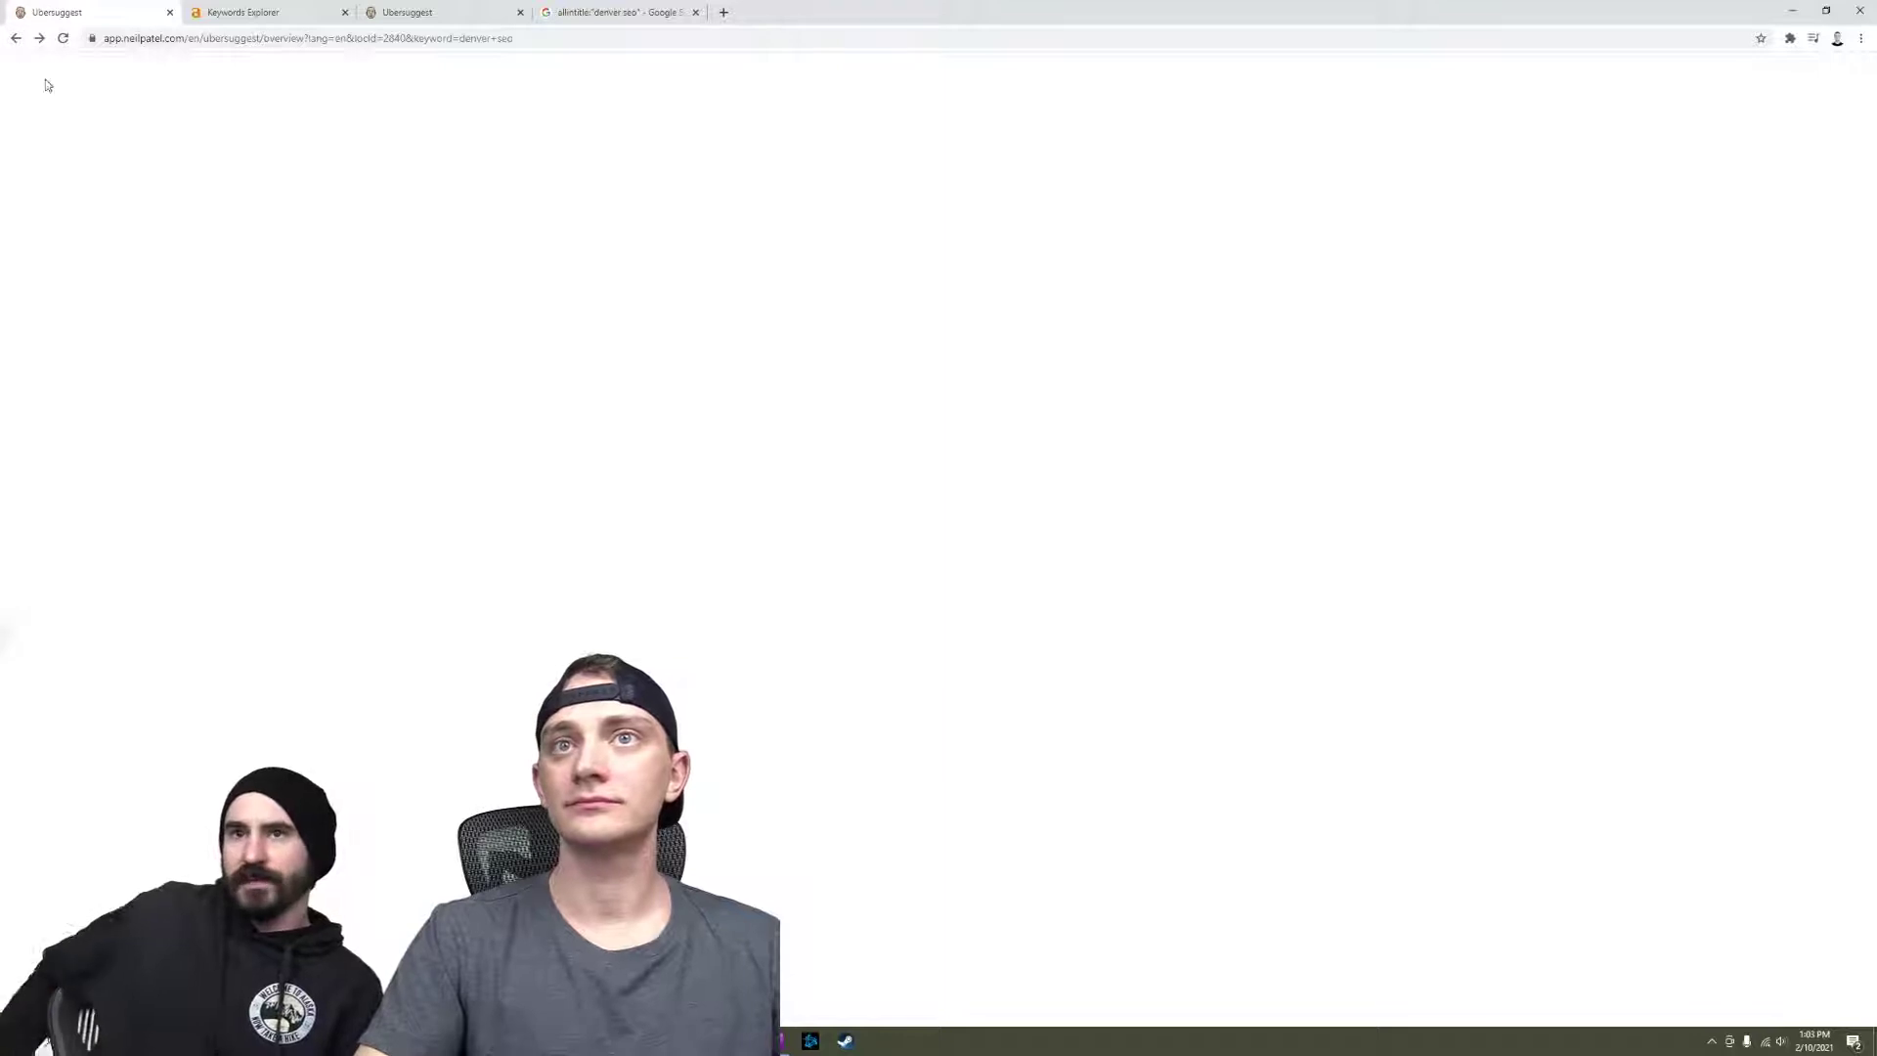
click(15, 40)
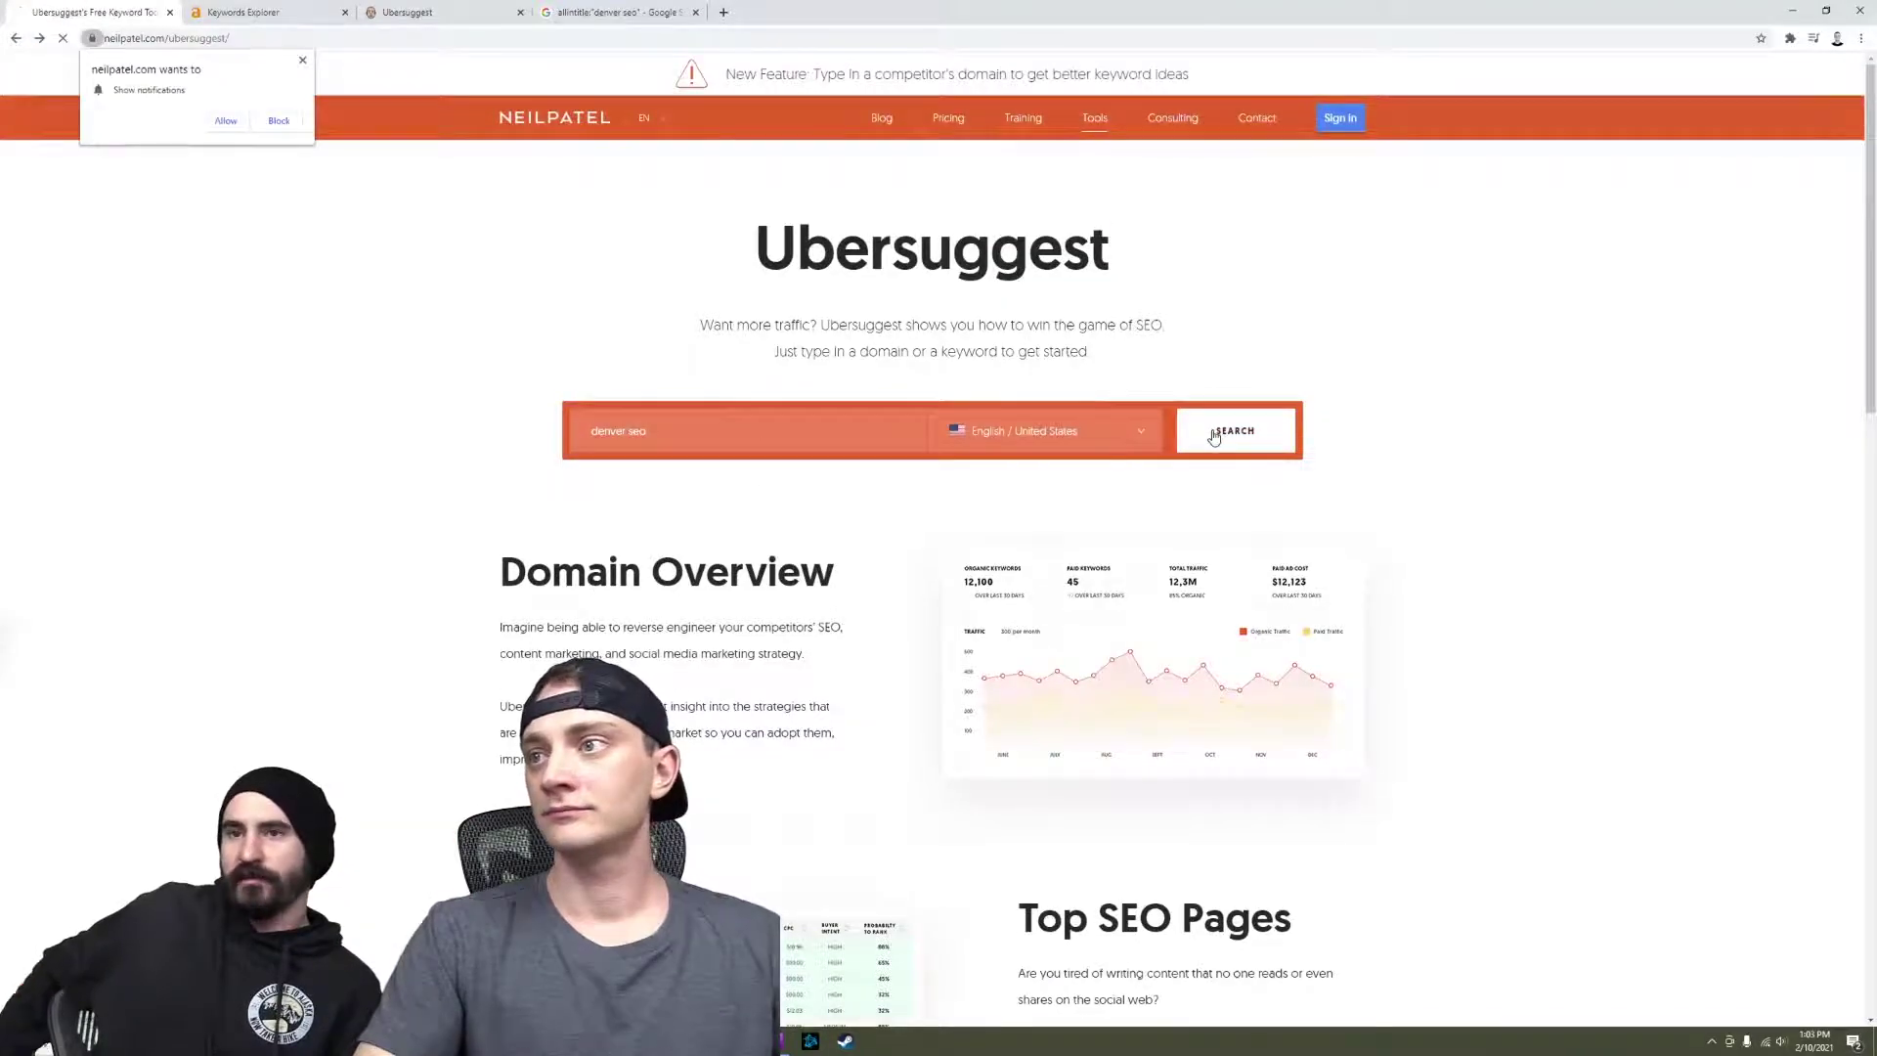
click(1232, 431)
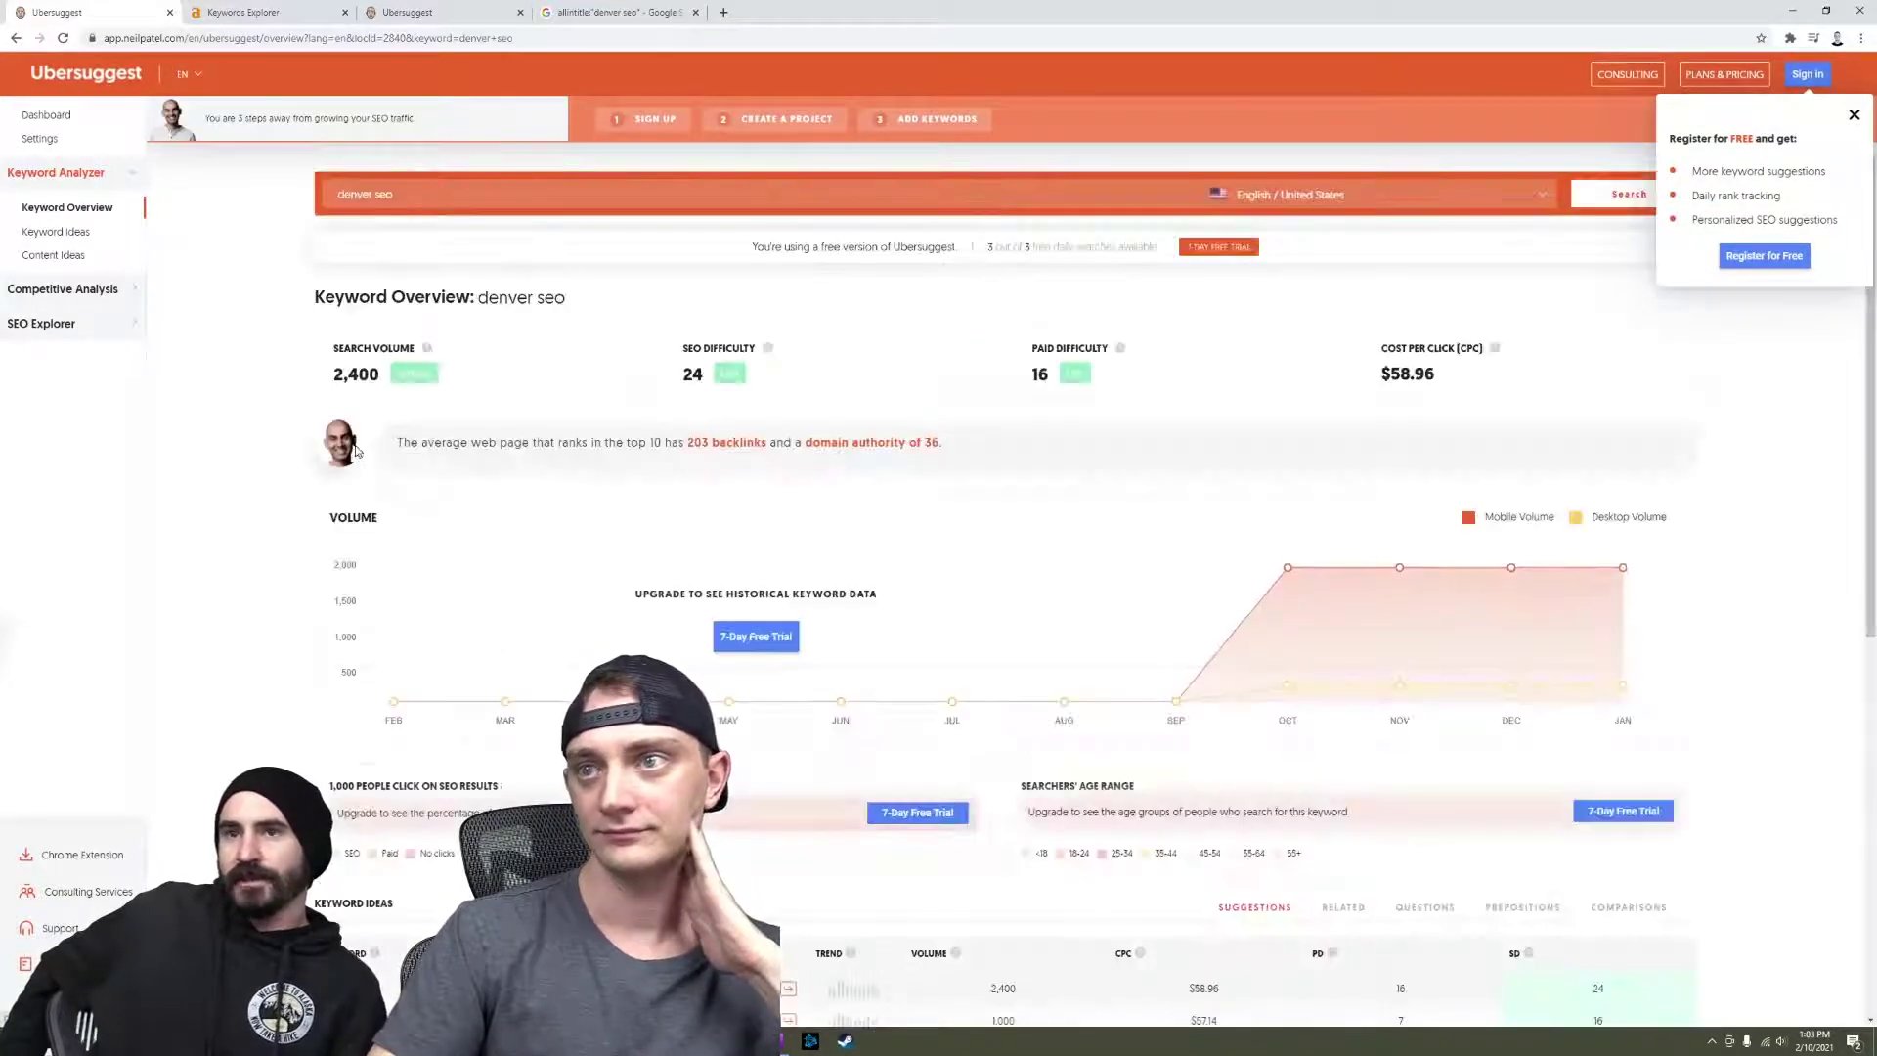
click(56, 232)
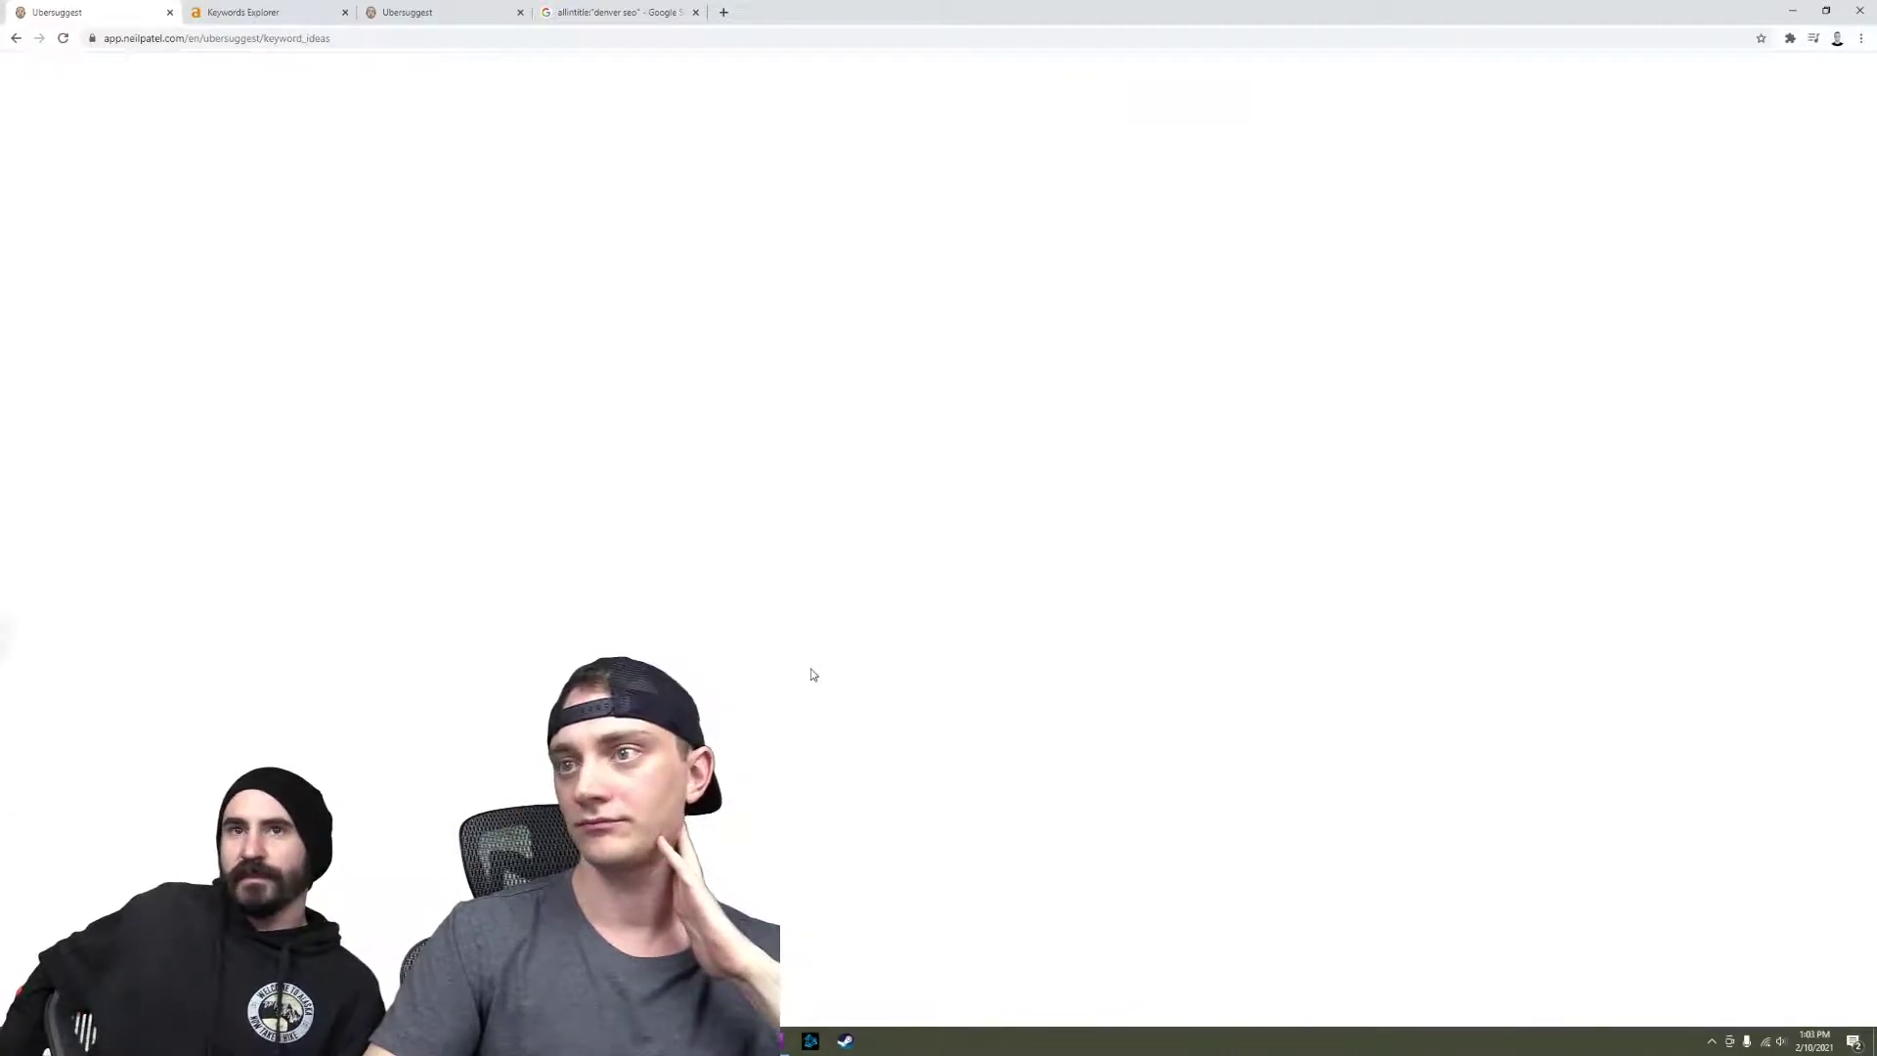
Abandon the blank Keyword Ideas page, close the first Ubersuggest tab, and bring up the pricing page.
click(284, 38)
click(146, 71)
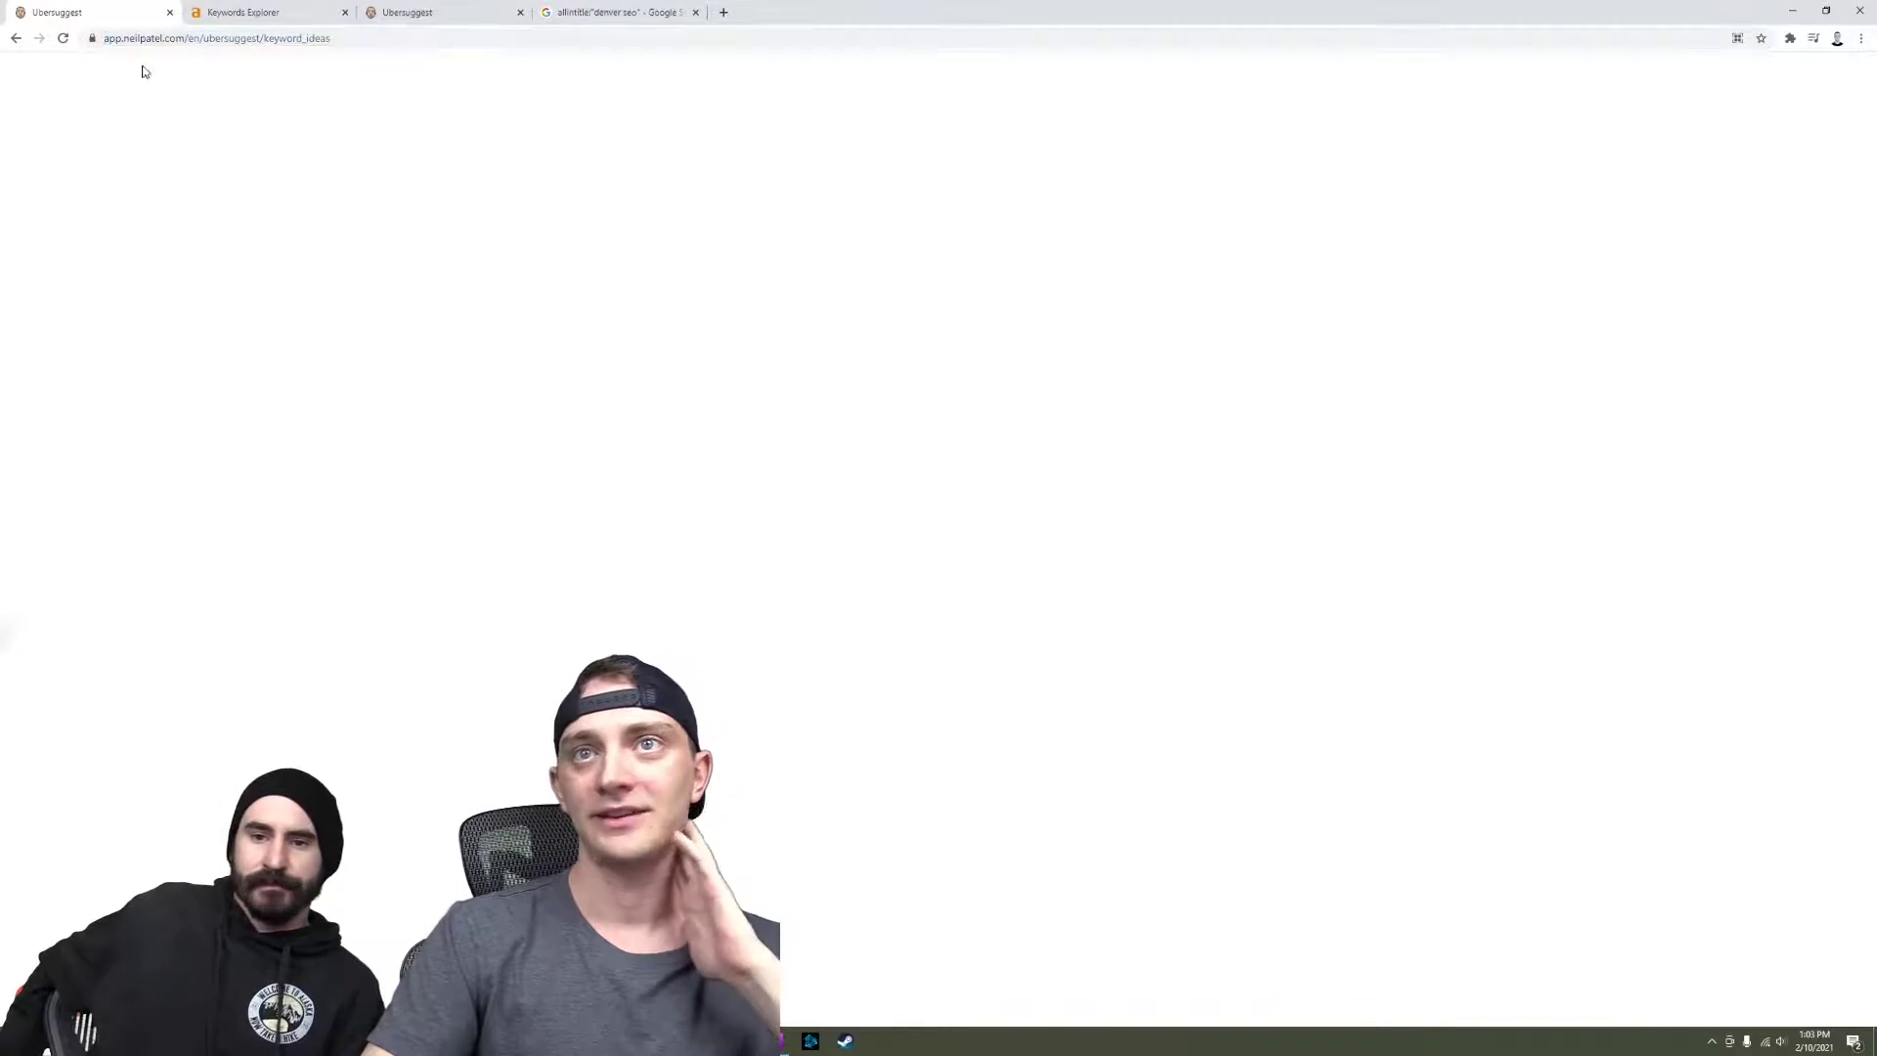
click(14, 39)
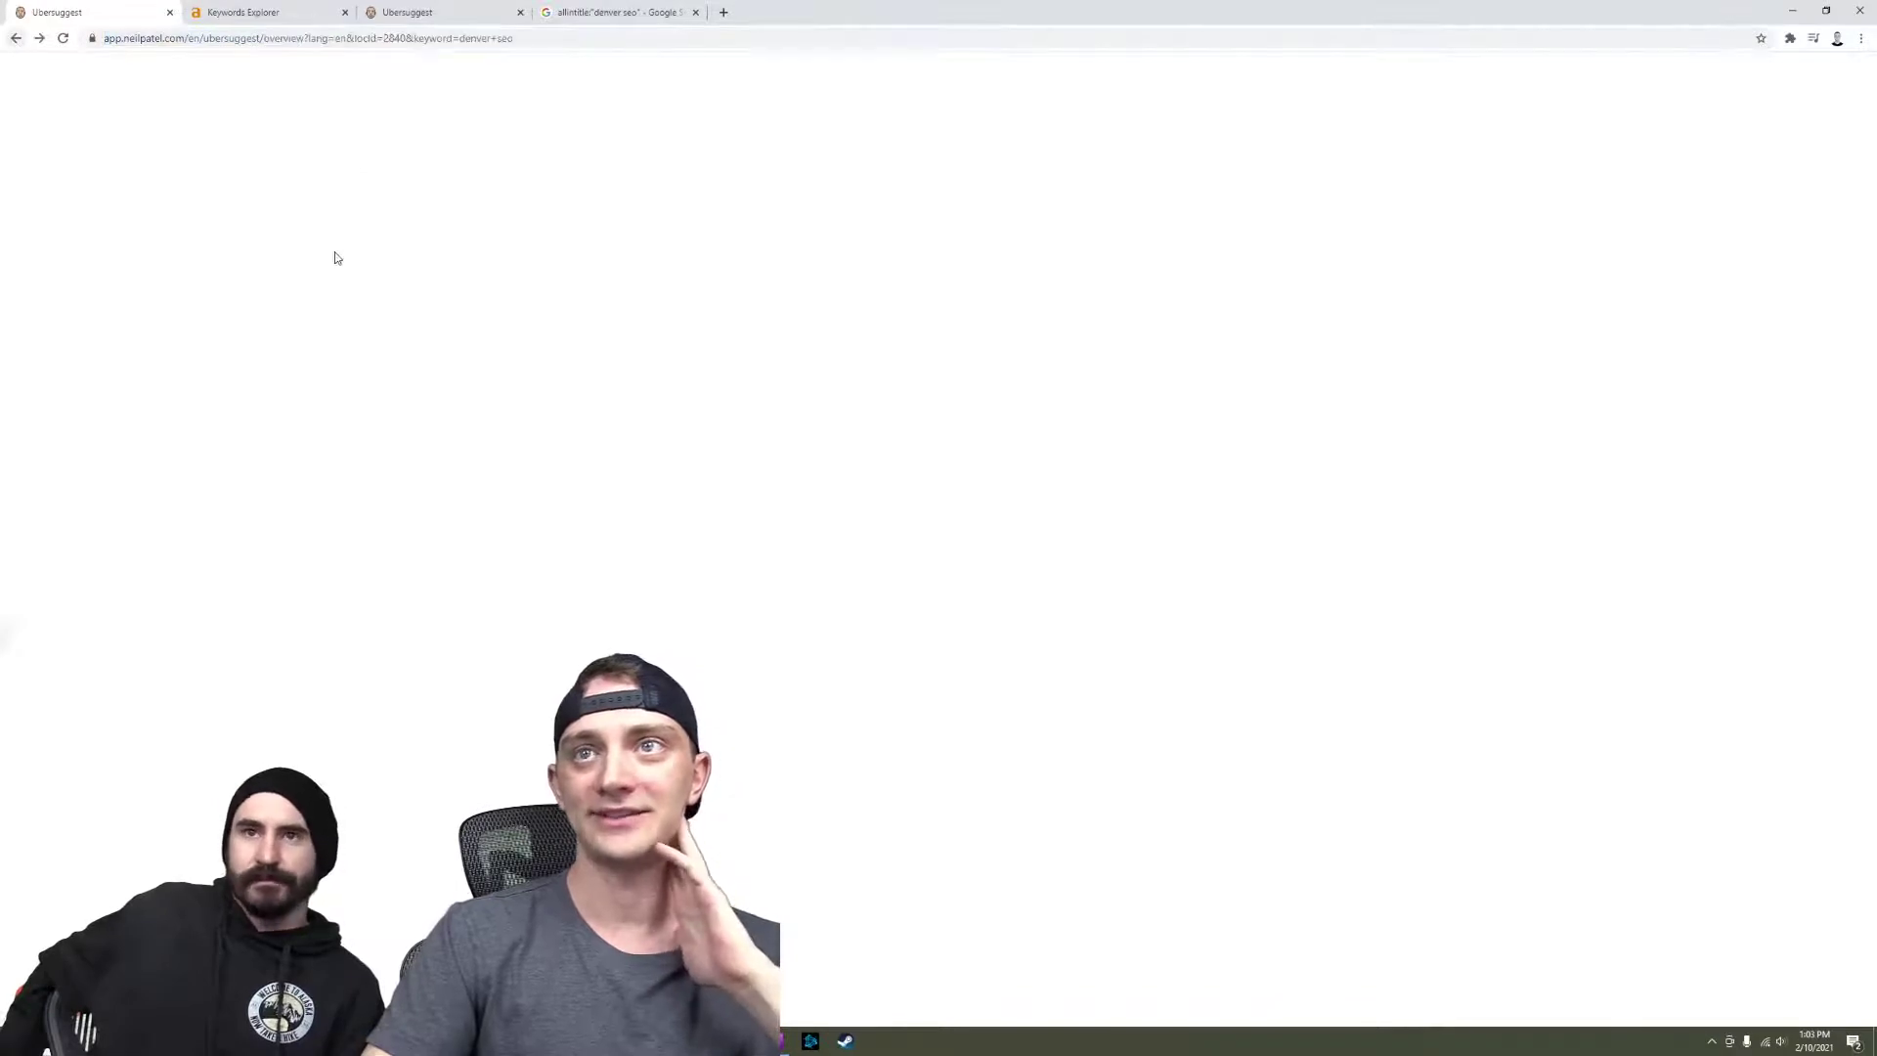
click(169, 12)
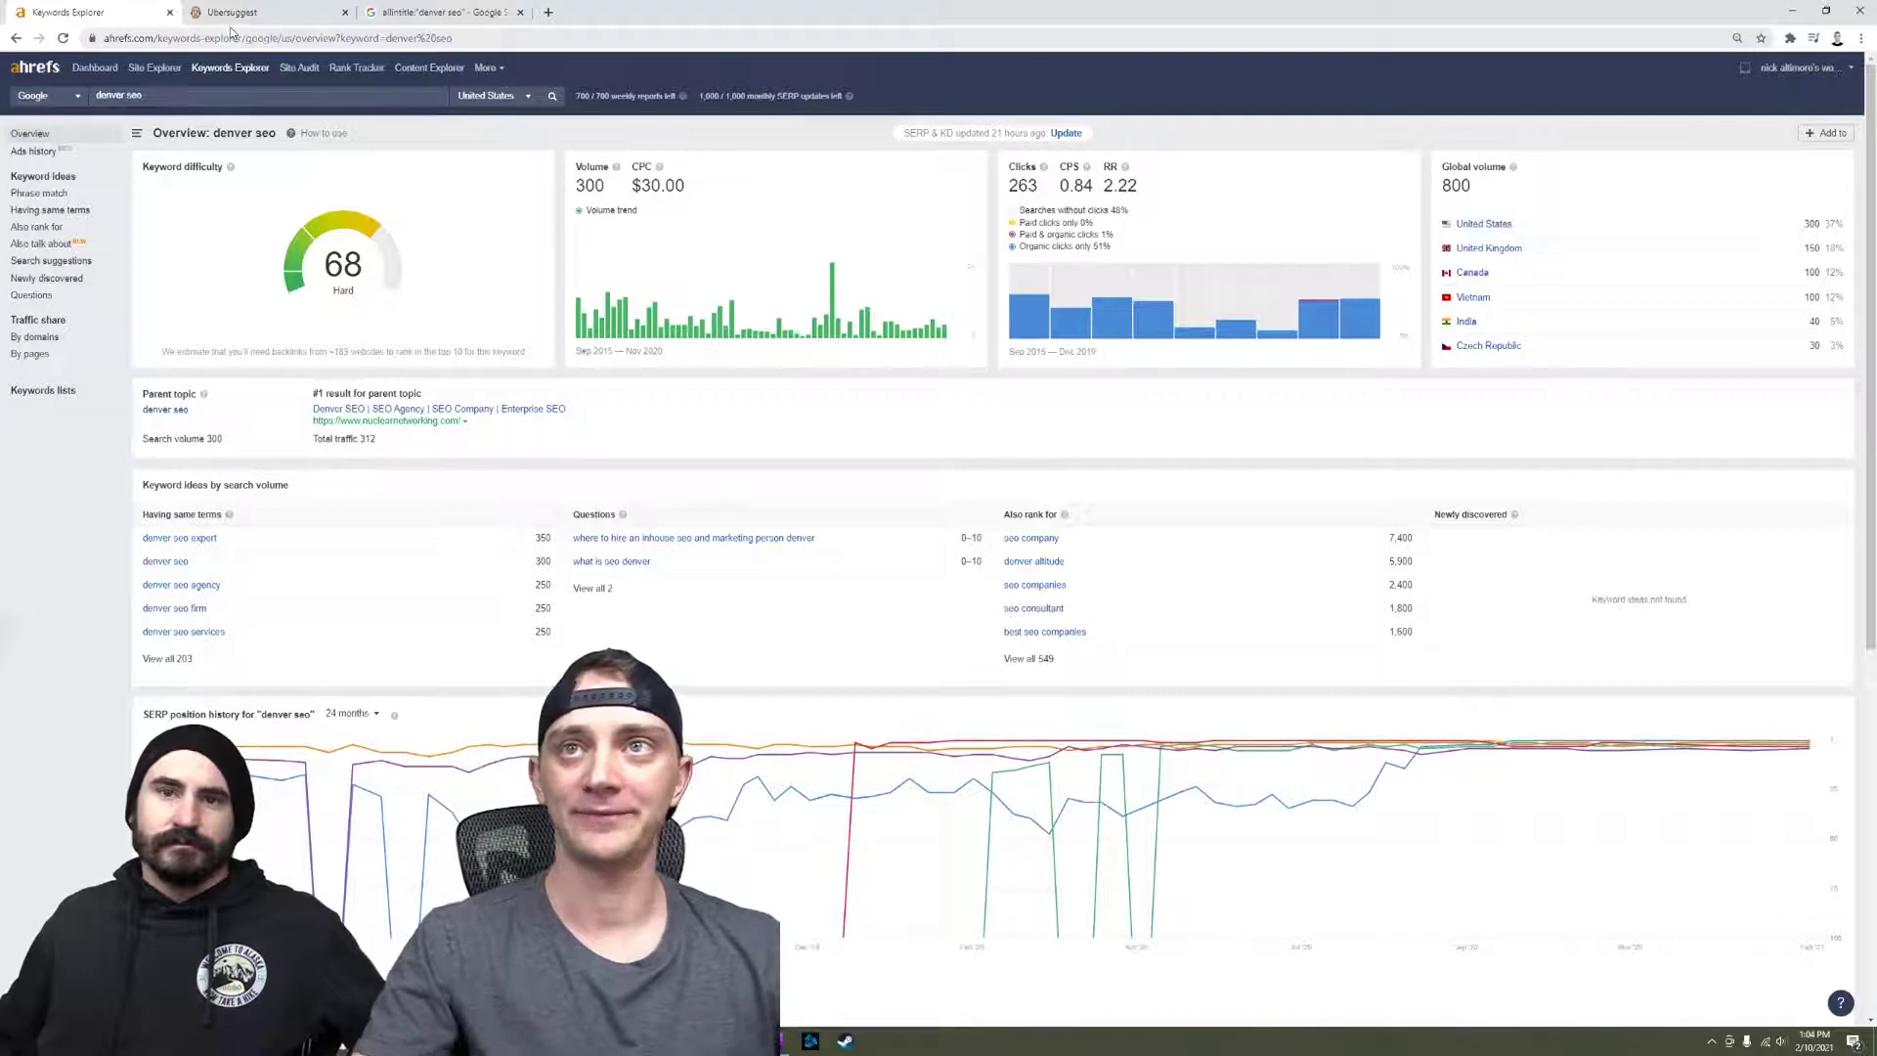
click(262, 10)
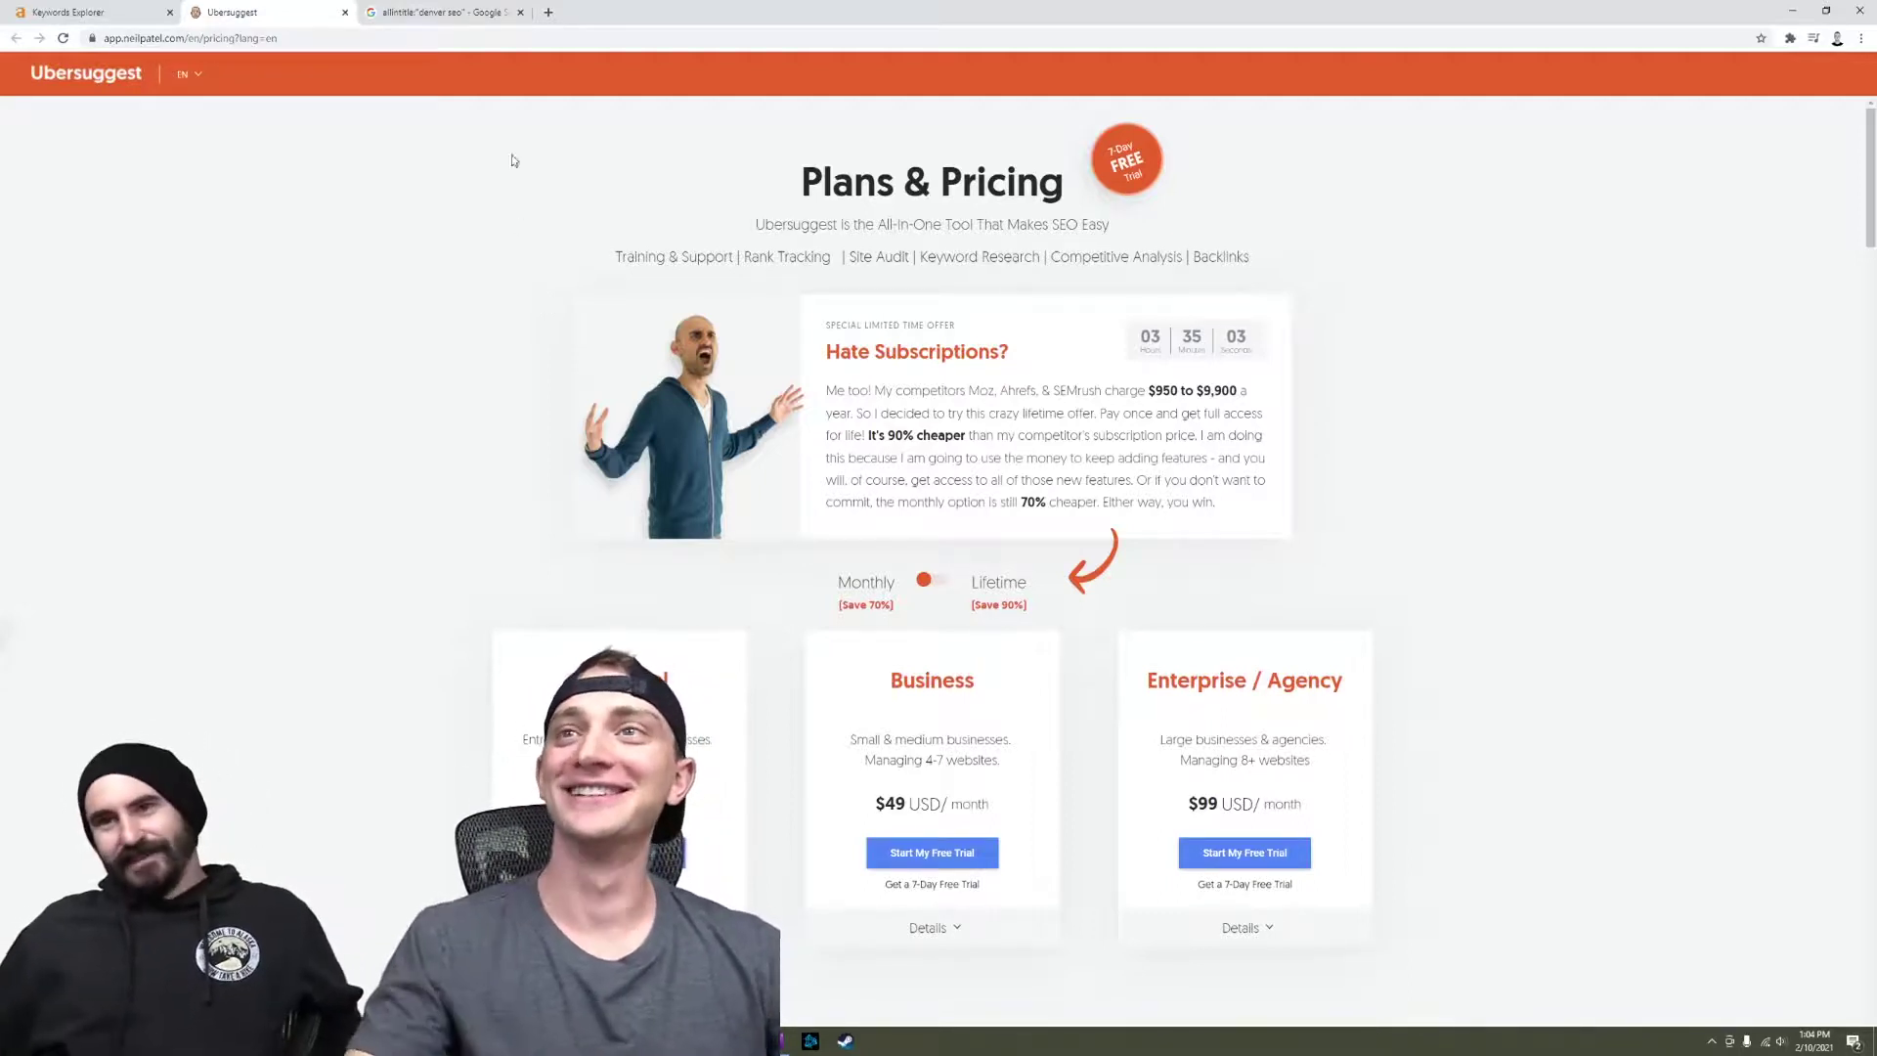
Close the Google allintitle tab and the Ubersuggest pricing tab.
click(522, 12)
click(521, 12)
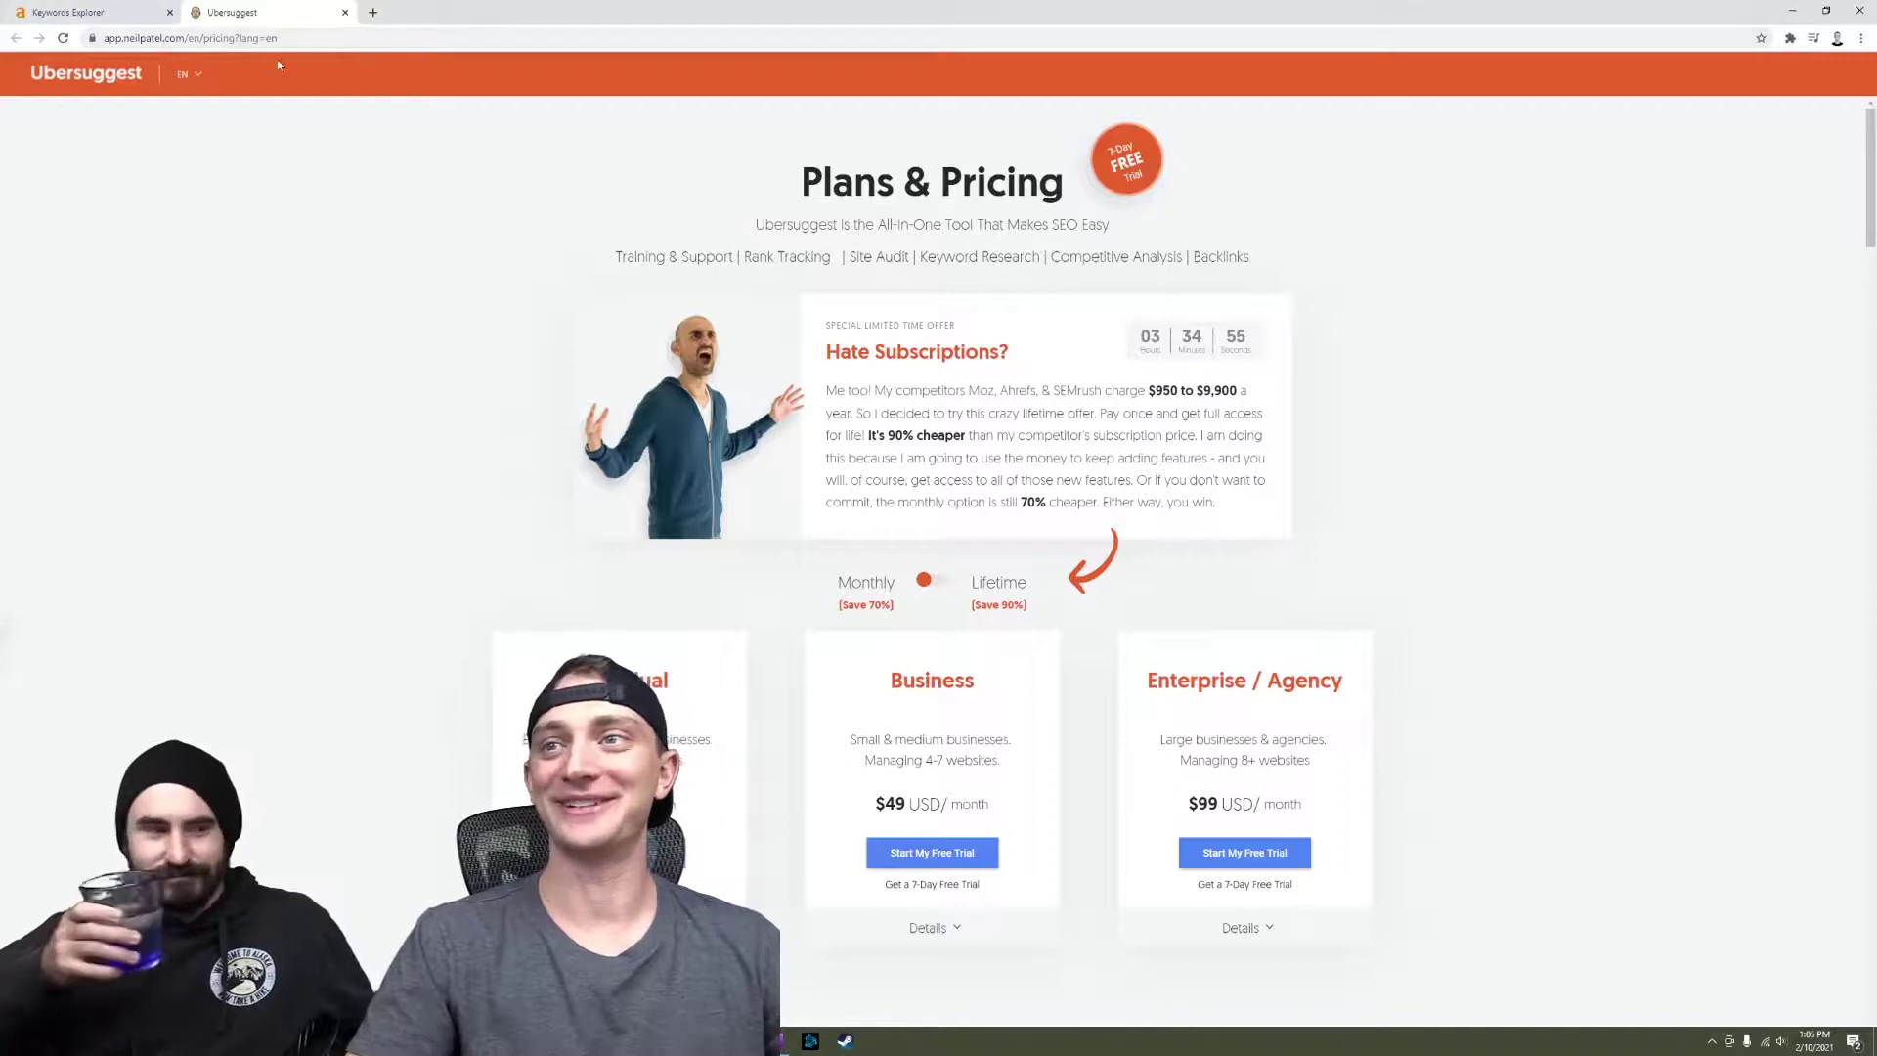
click(345, 13)
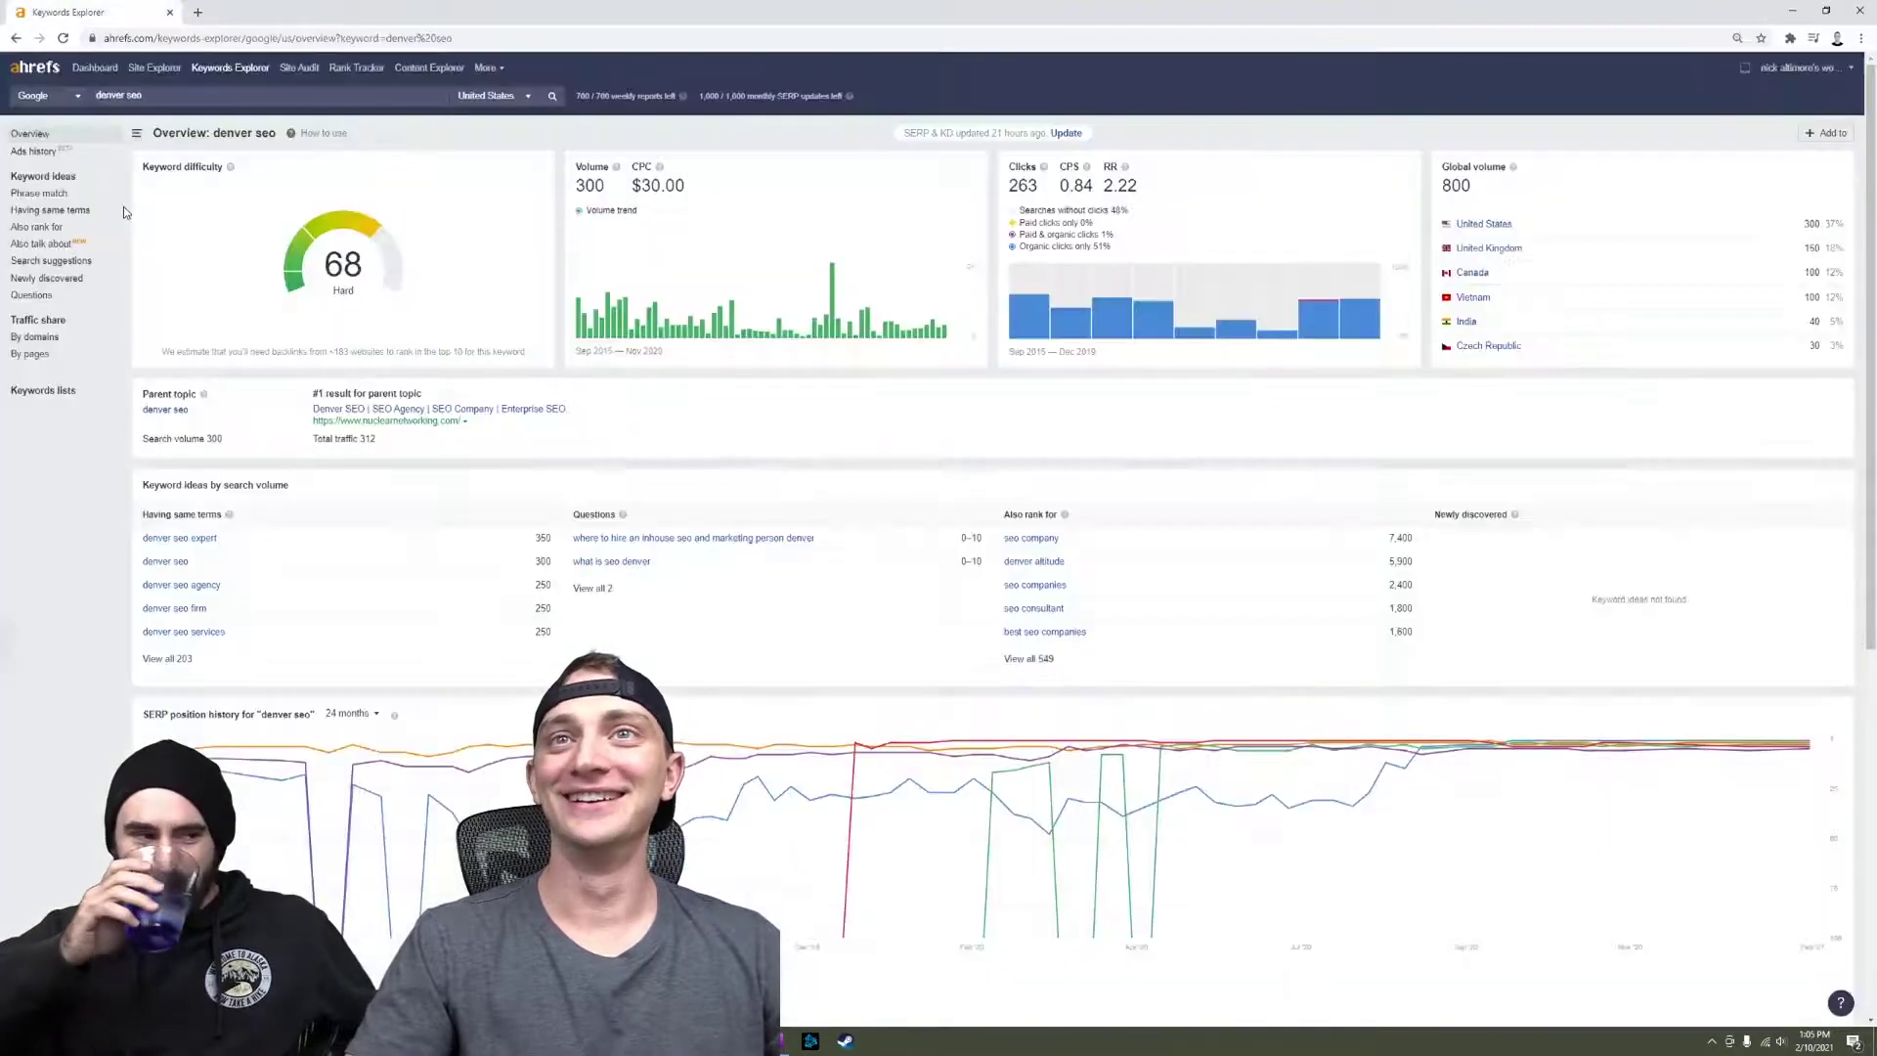